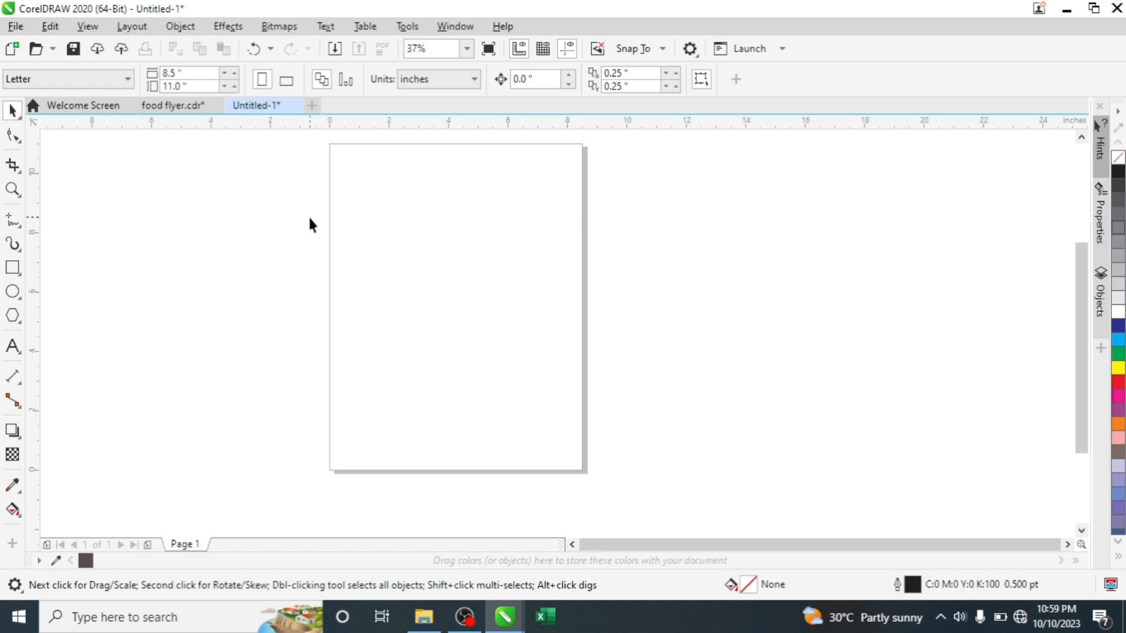
- Pick A5 from the property bar's page size list, making the page 148.0 × 210.0 mm
click(92, 83)
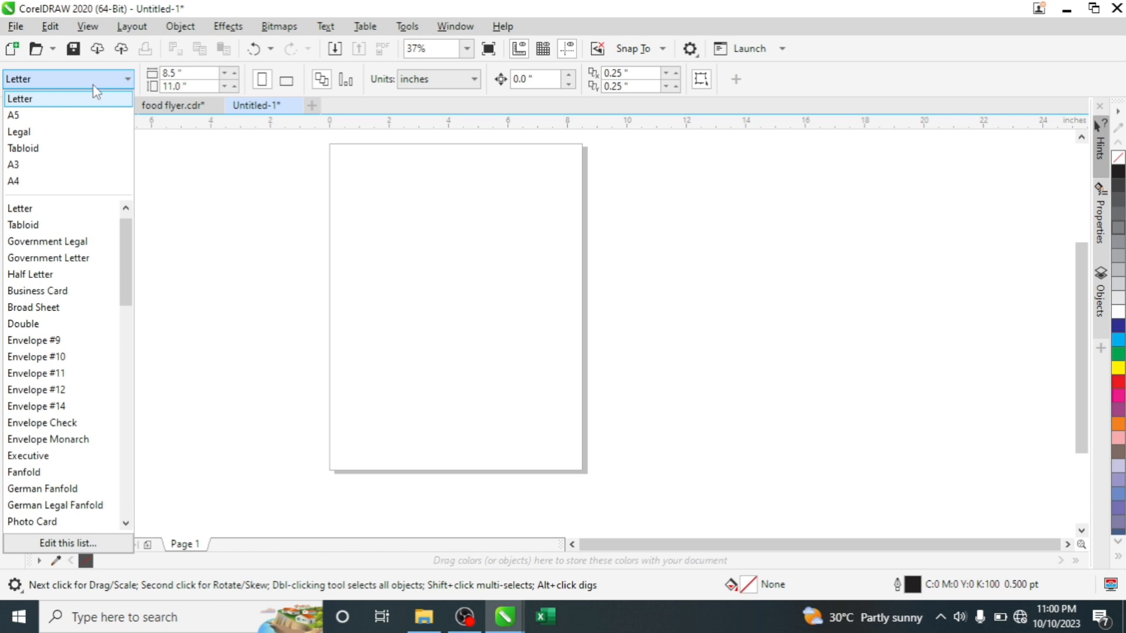
click(23, 118)
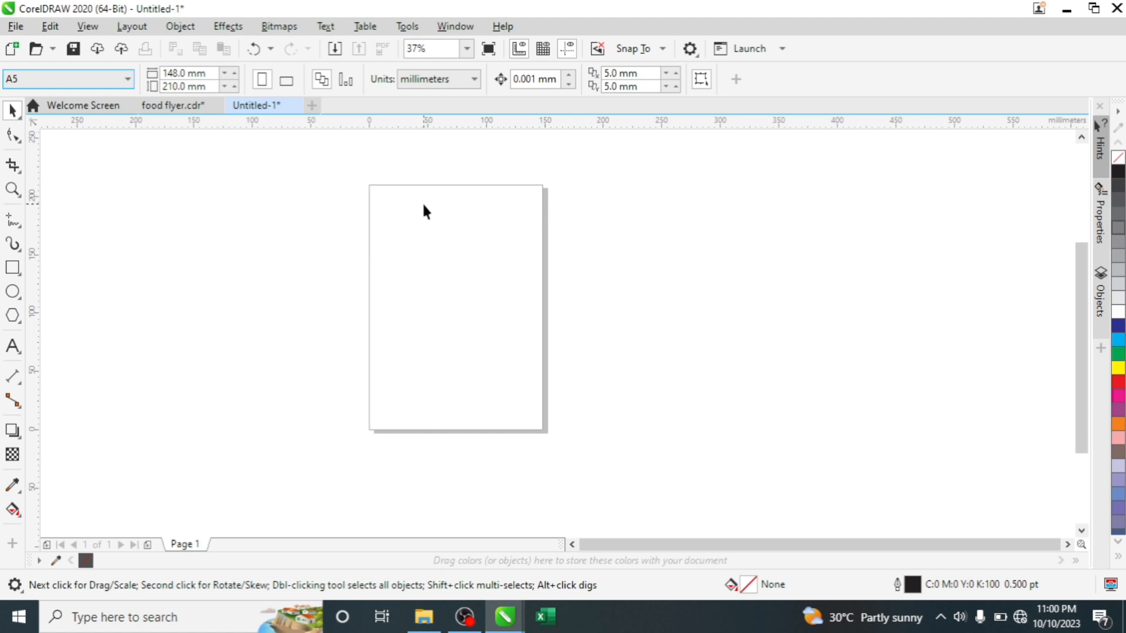
drag(441, 265, 442, 267)
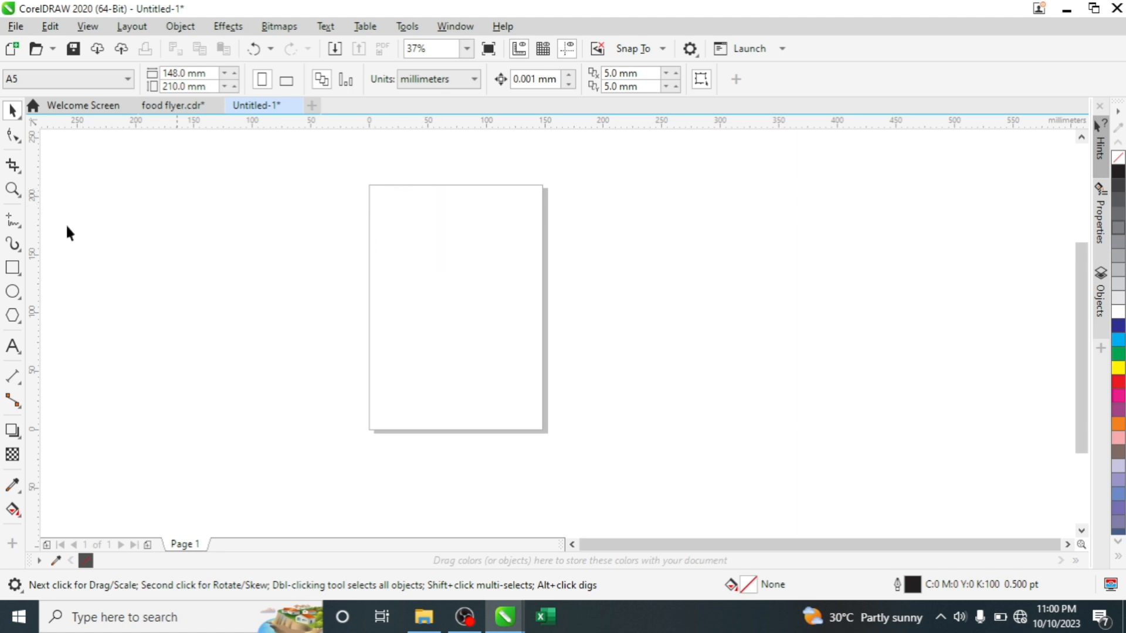
- Create a page-sized 148 × 210 mm rectangle on Layer 1 and fit the page in view
double_click(13, 267)
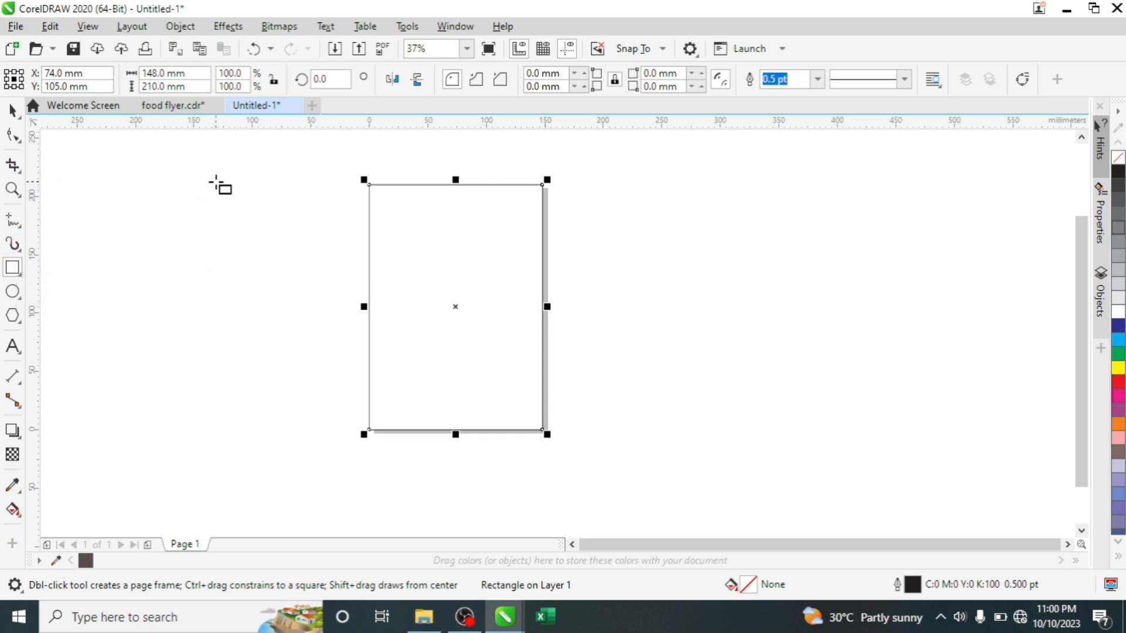
key(space)
click(220, 181)
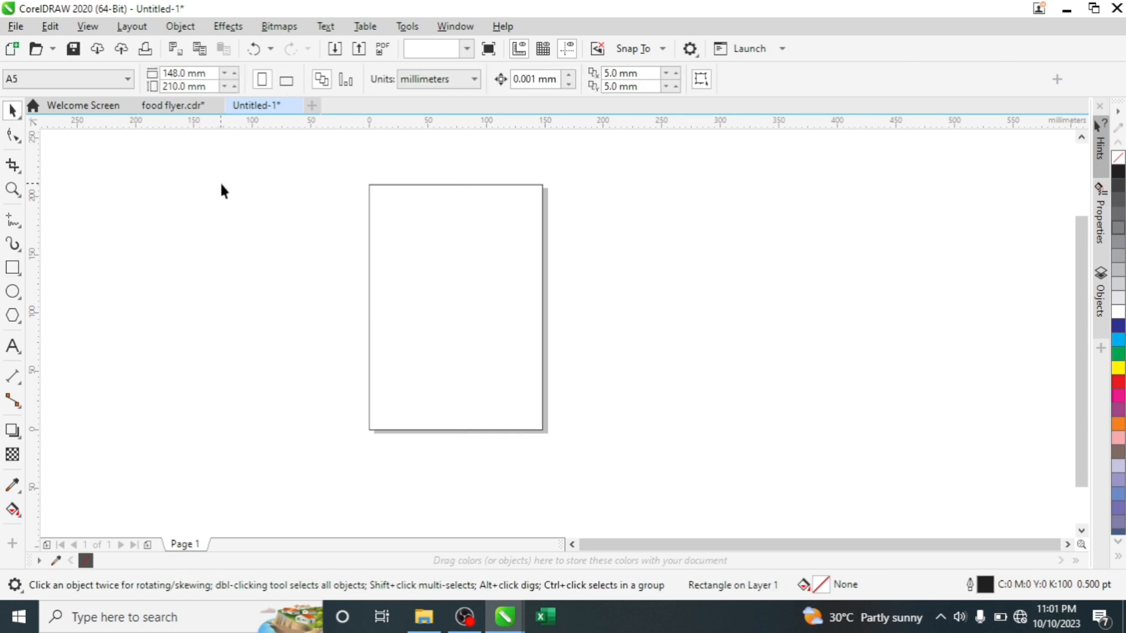
scroll(492, 294, down, 2)
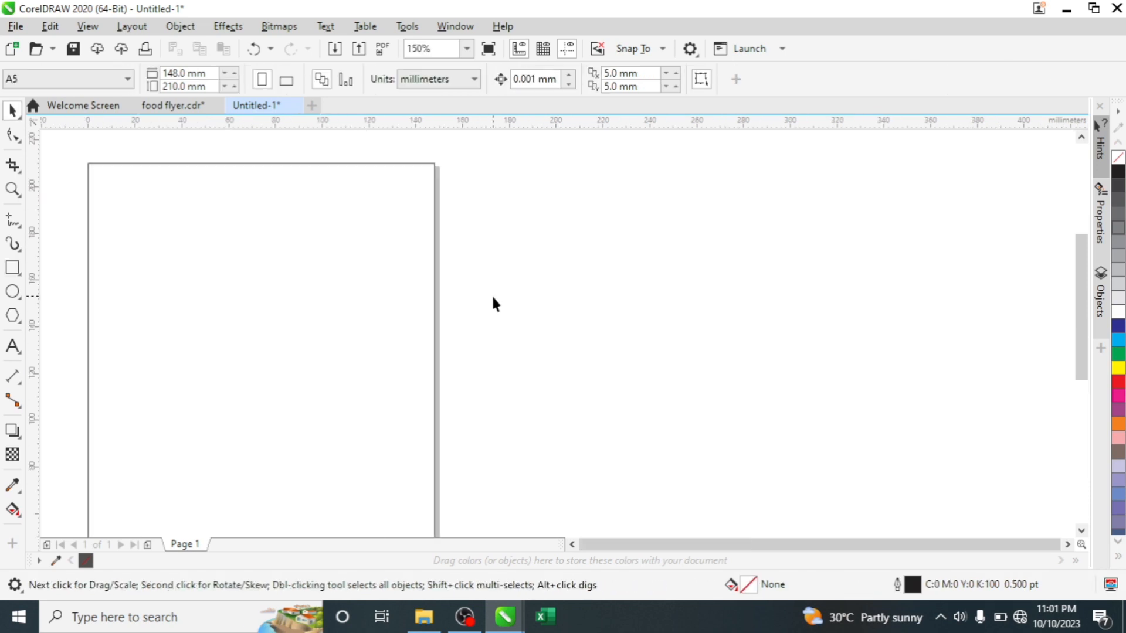
scroll(466, 329, down, 2)
scroll(375, 467, up, 2)
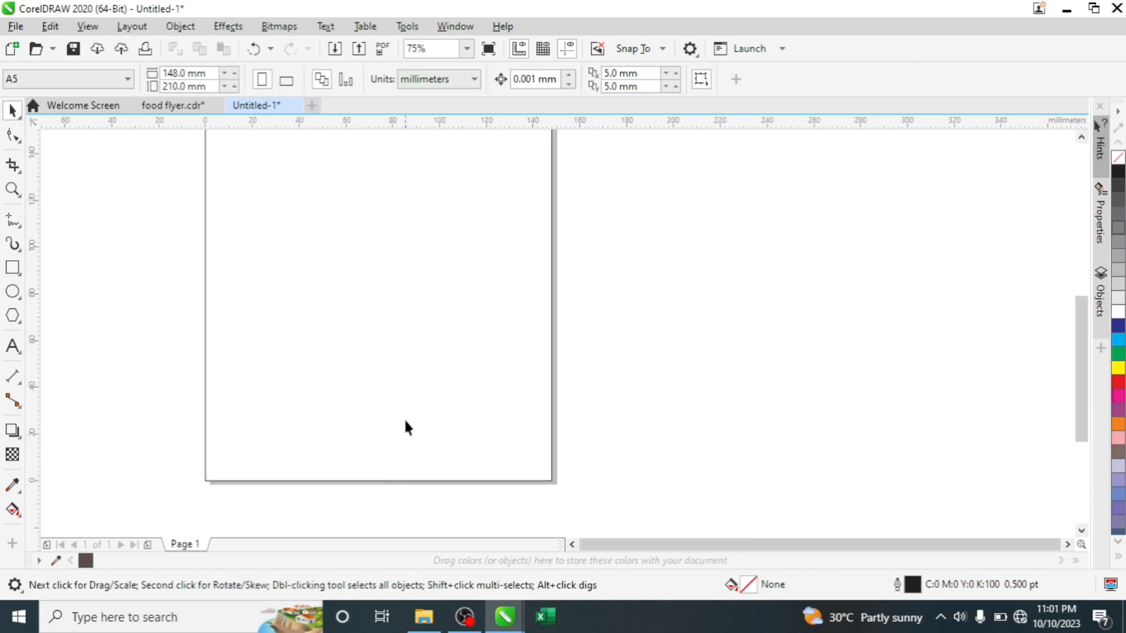
key(shift+F4)
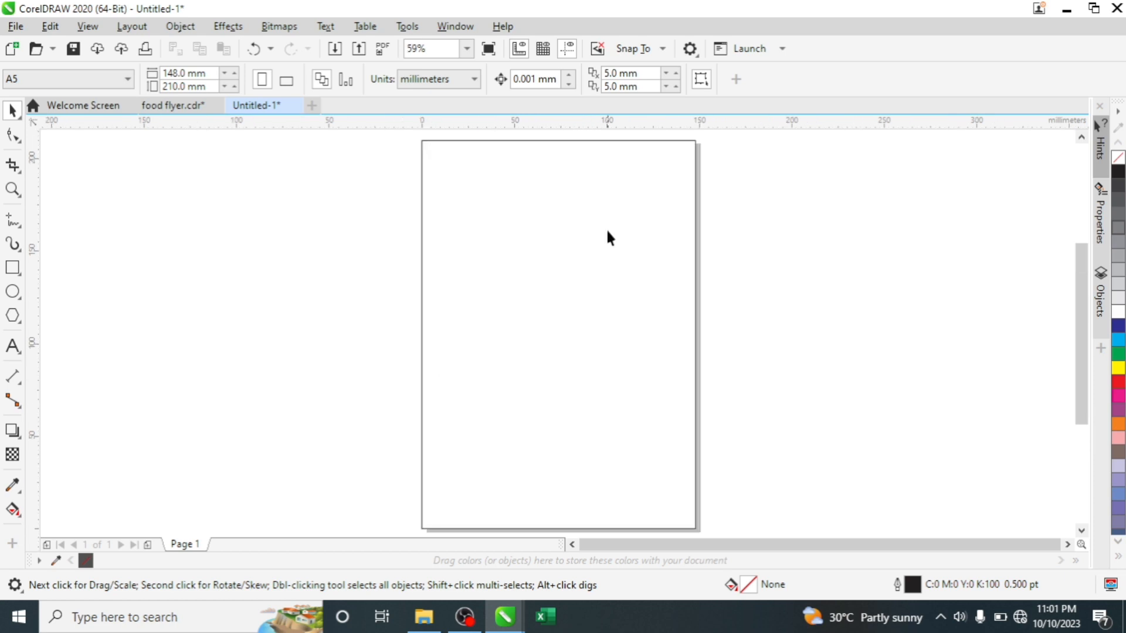
- Draw a circle near the top right of the page
click(12, 292)
drag(577, 163, 684, 271)
key(space)
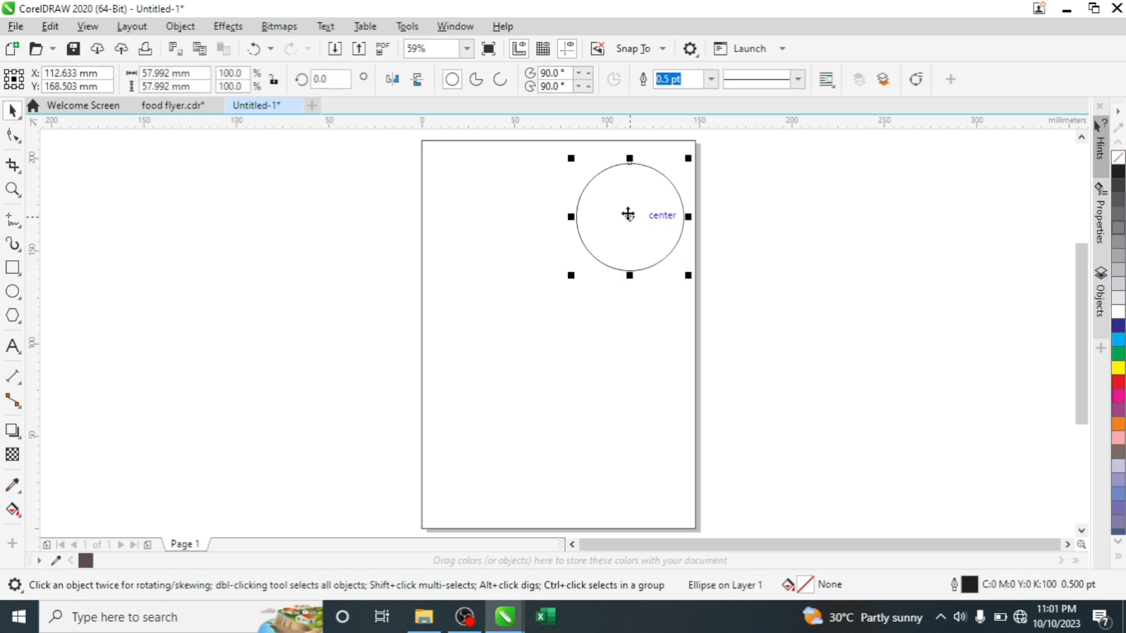
drag(628, 215, 610, 226)
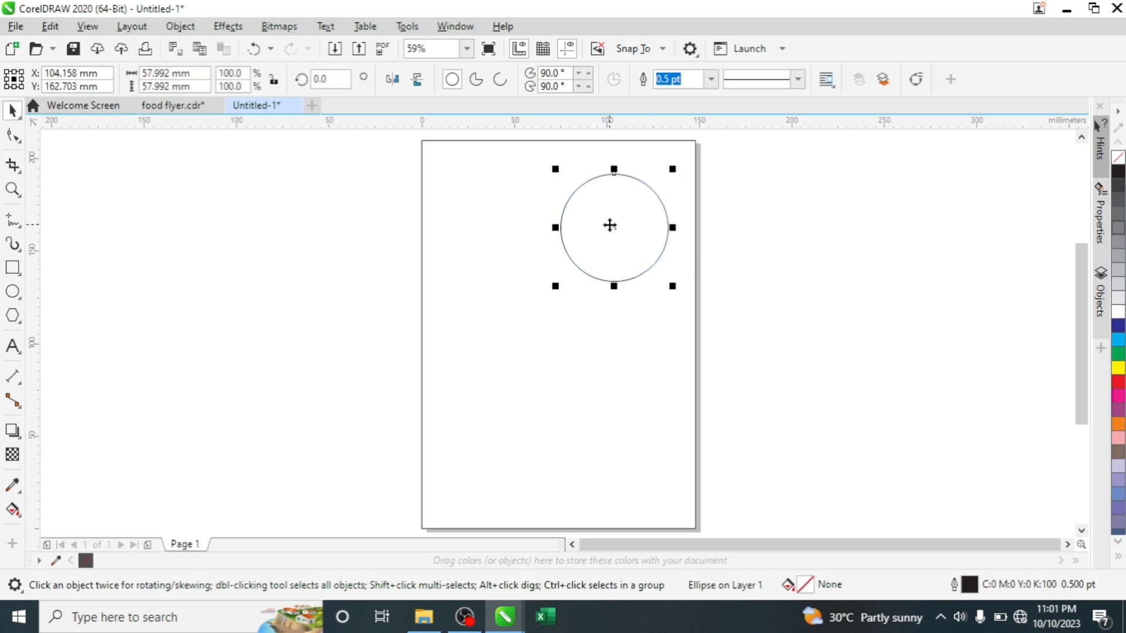
click(155, 218)
- Draw a large rectangle overhanging the lower page and lower its top edge
click(13, 267)
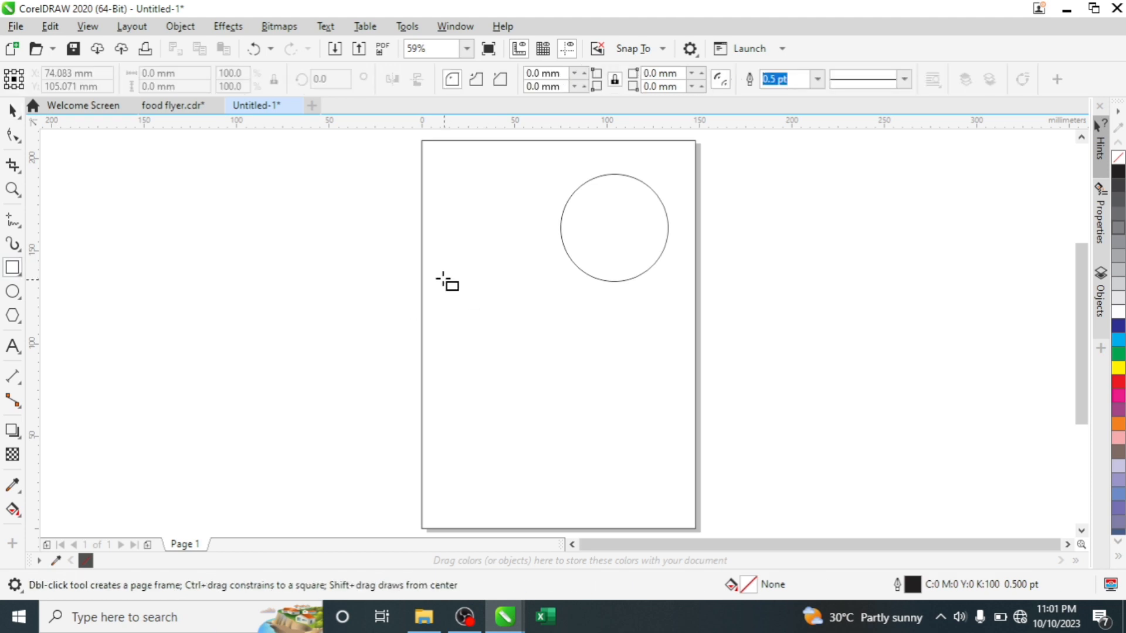
drag(410, 258, 717, 497)
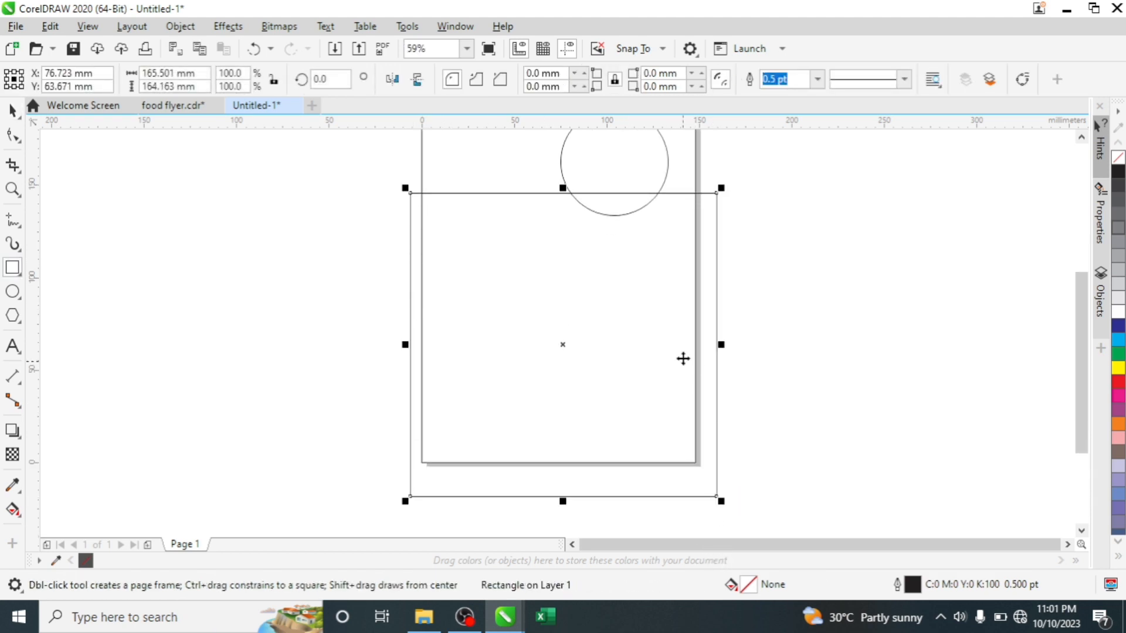
key(space)
scroll(624, 244, down, 2)
scroll(599, 219, up, 1)
drag(618, 237, 614, 255)
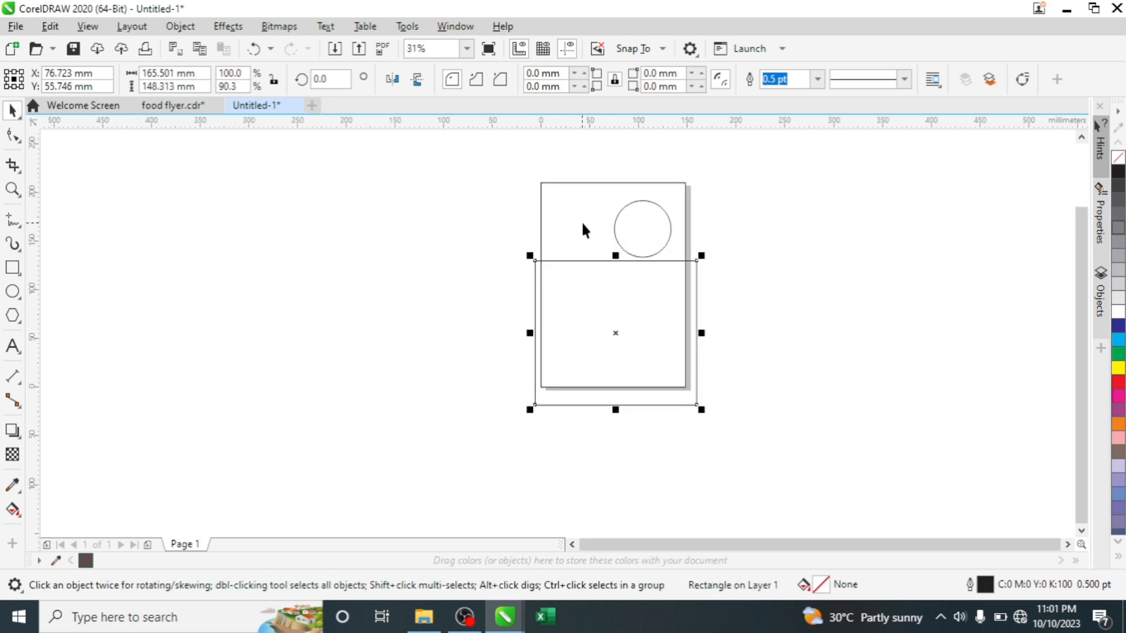
drag(616, 255, 619, 272)
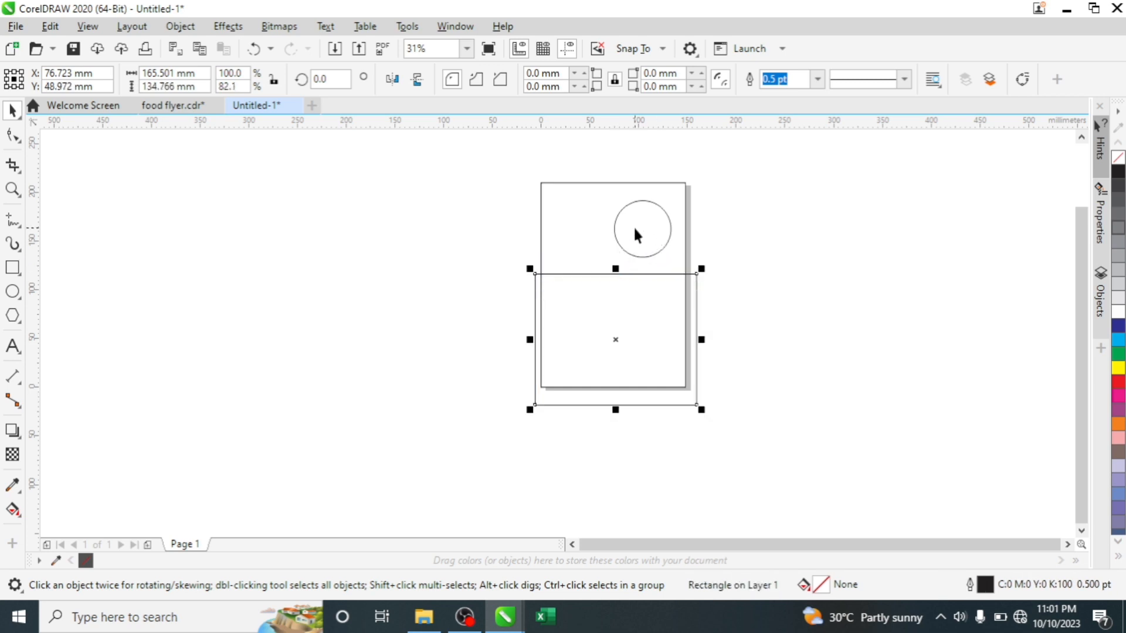
- Move the circle further down and enlarge it to about 62 mm across
click(643, 227)
drag(642, 229, 643, 257)
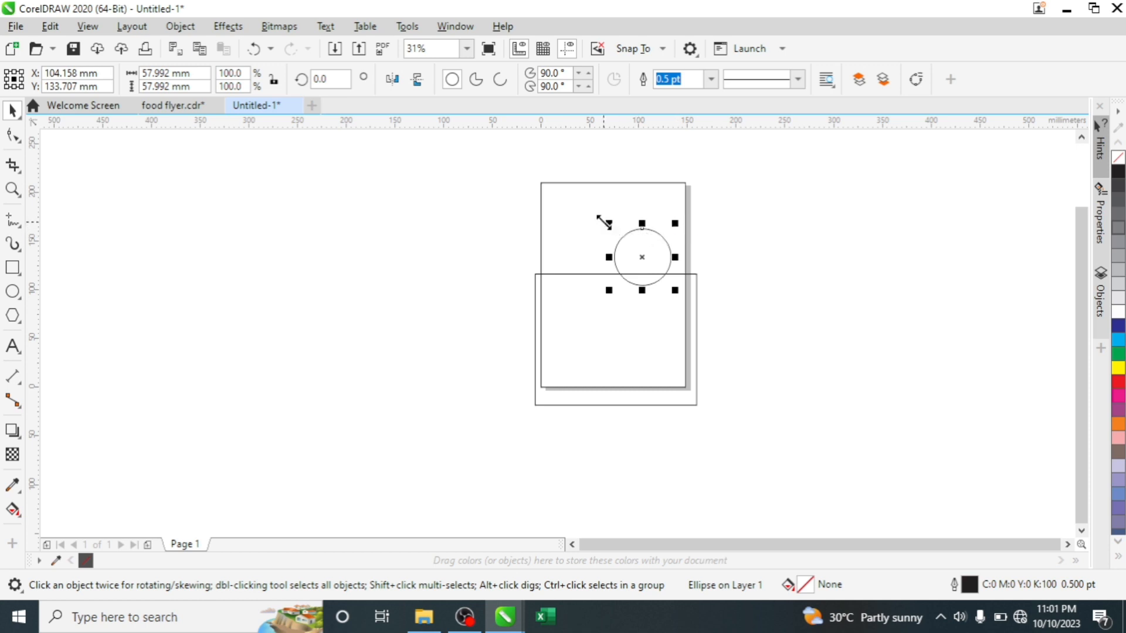
drag(604, 222, 641, 245)
click(776, 213)
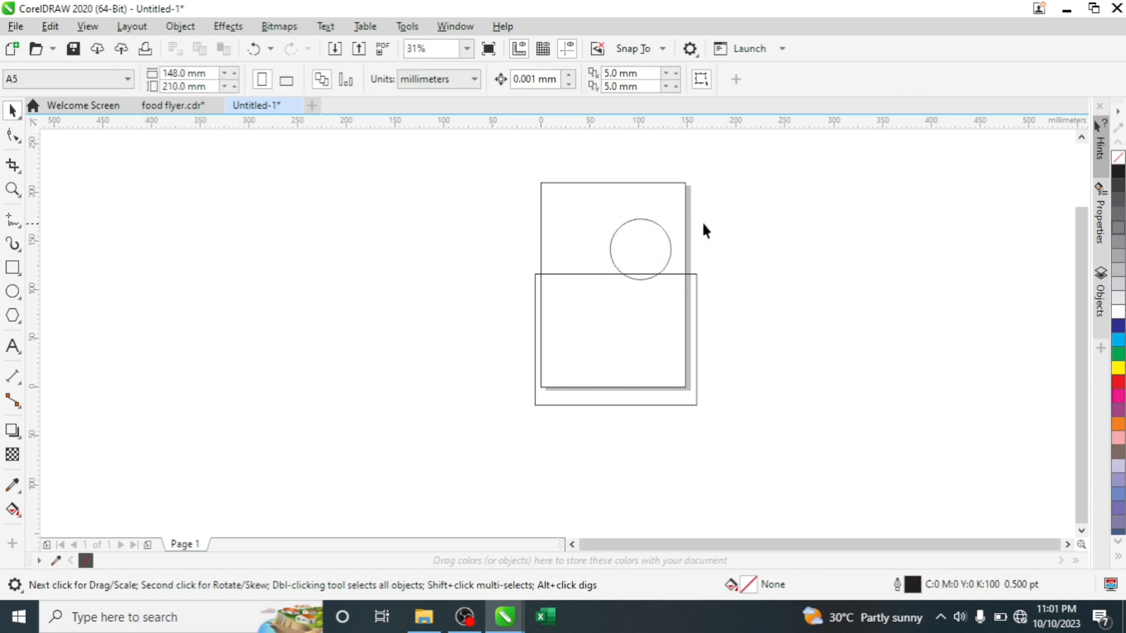
scroll(723, 262, up, 3)
scroll(721, 265, down, 3)
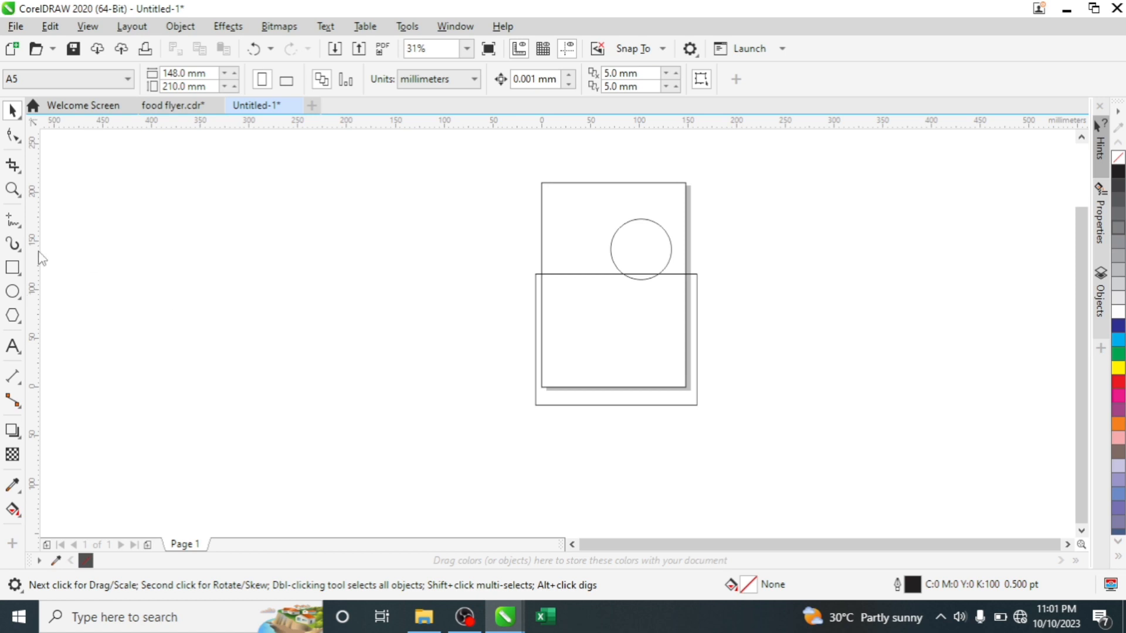
- Draw a tall rectangle beside the page and rotate it 45°
click(13, 268)
drag(165, 198, 262, 431)
key(space)
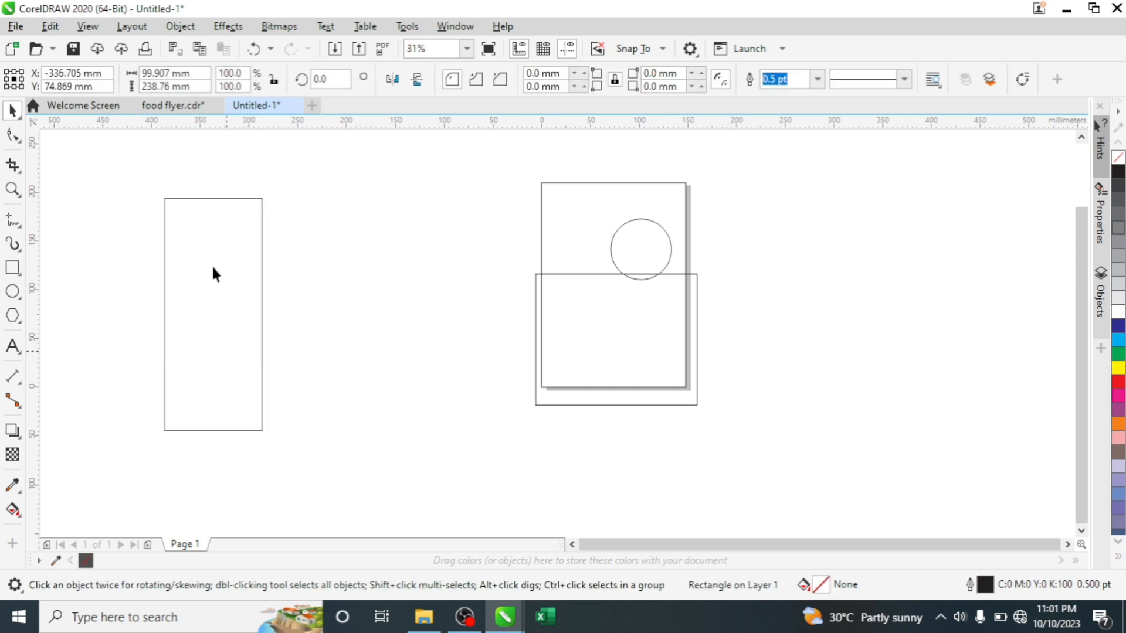
click(220, 249)
drag(213, 192, 98, 191)
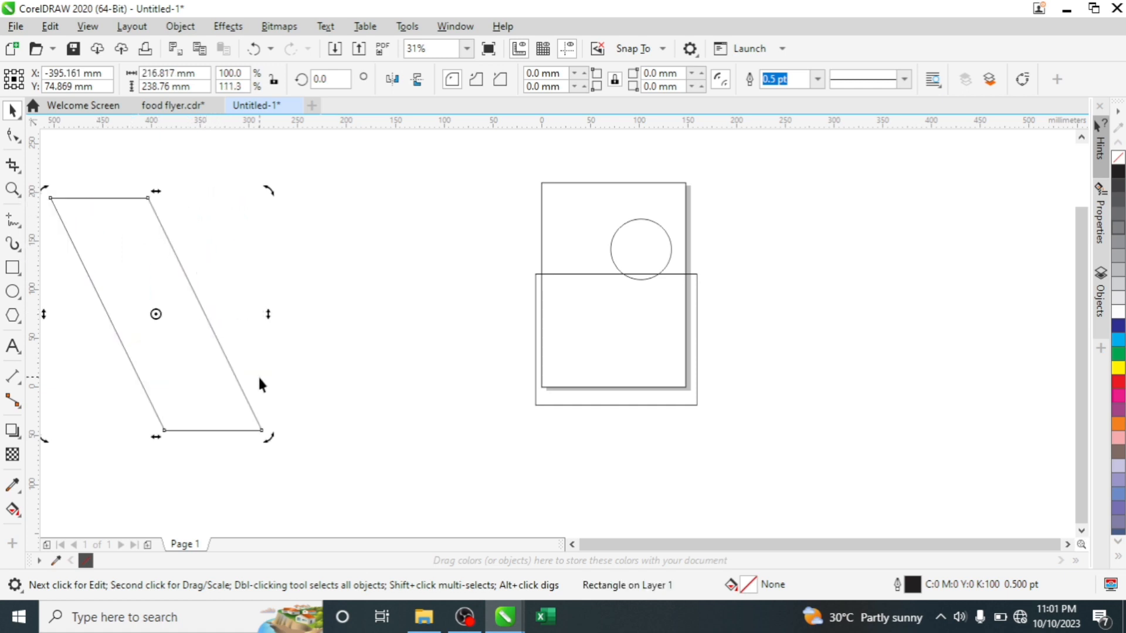
key(ctrl+z)
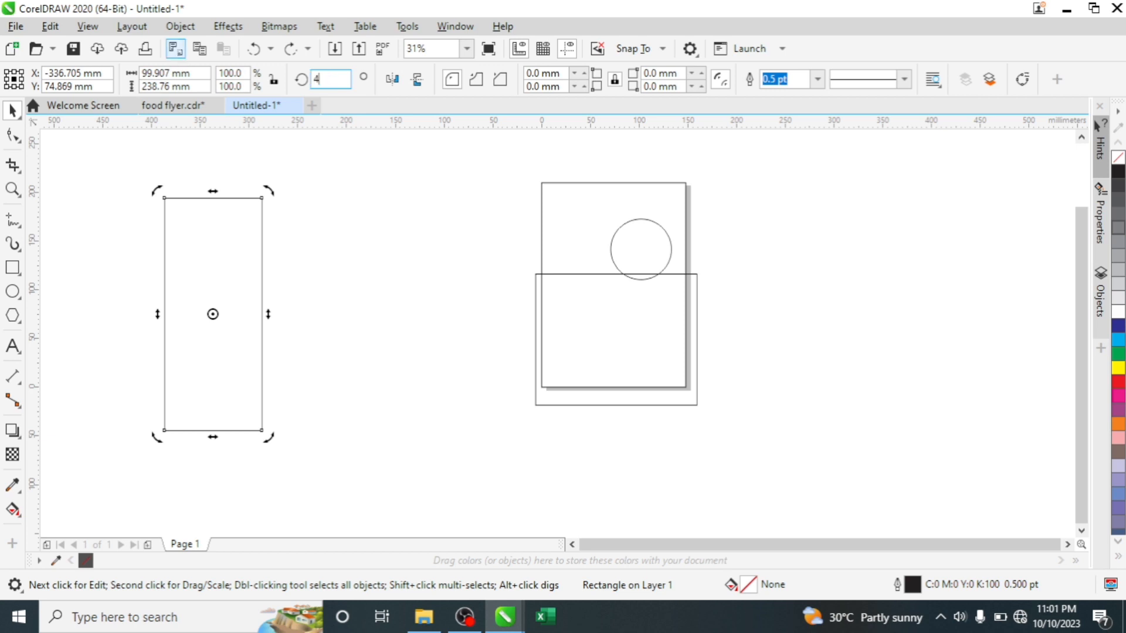
key(Return)
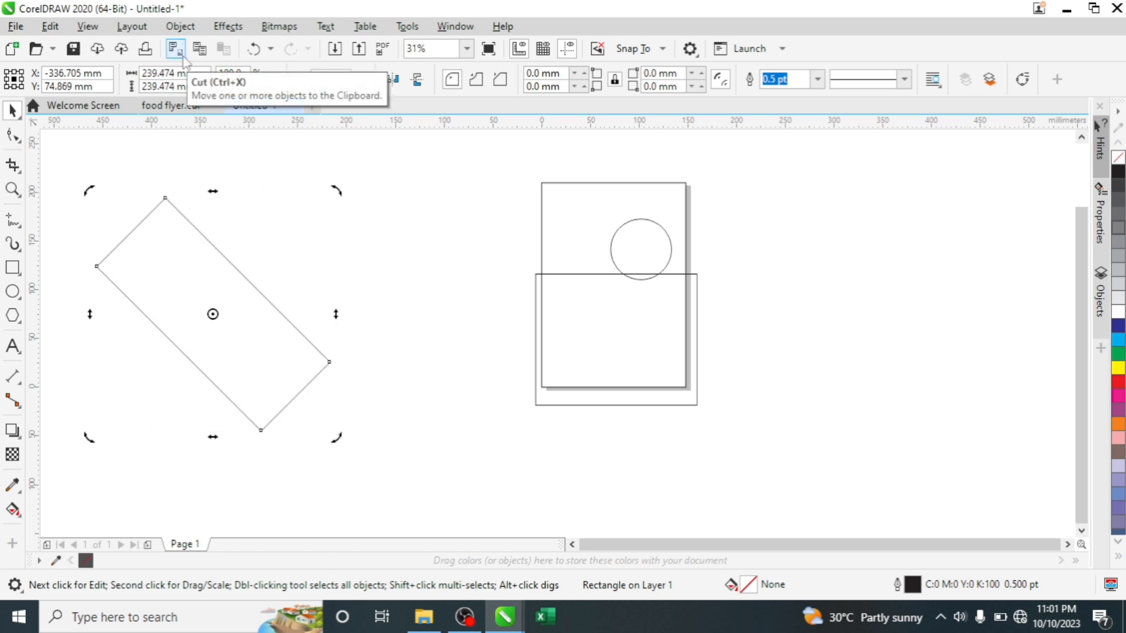
- Move the rotated rectangle over the circle and PowerClip it inside the page frame
click(276, 272)
click(228, 324)
drag(224, 325, 603, 263)
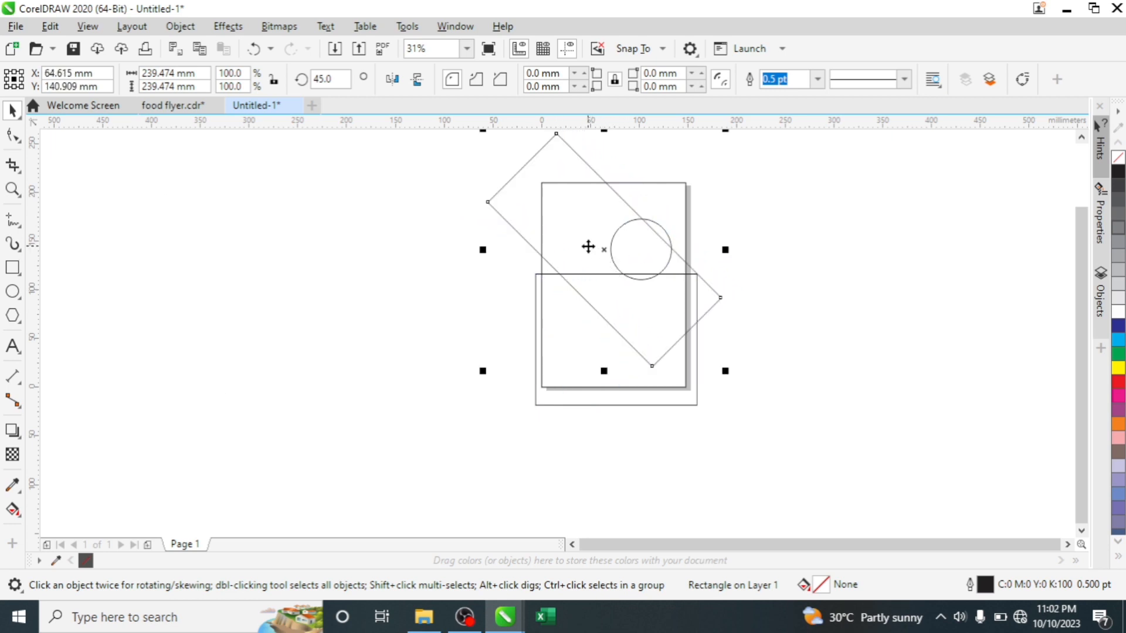
right_click(588, 245)
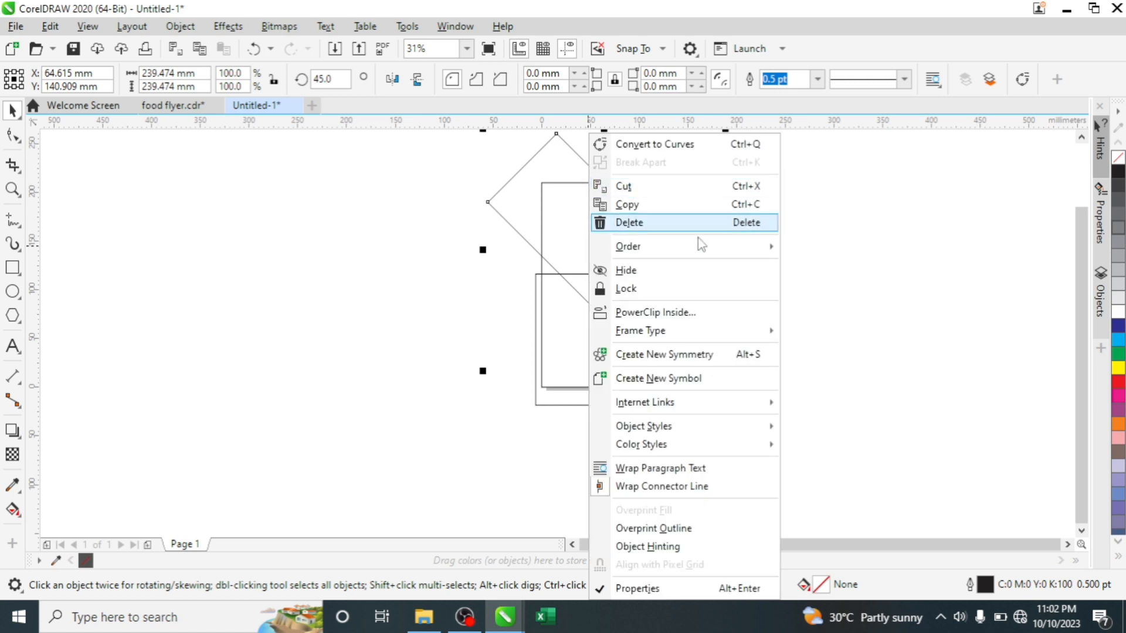
click(655, 313)
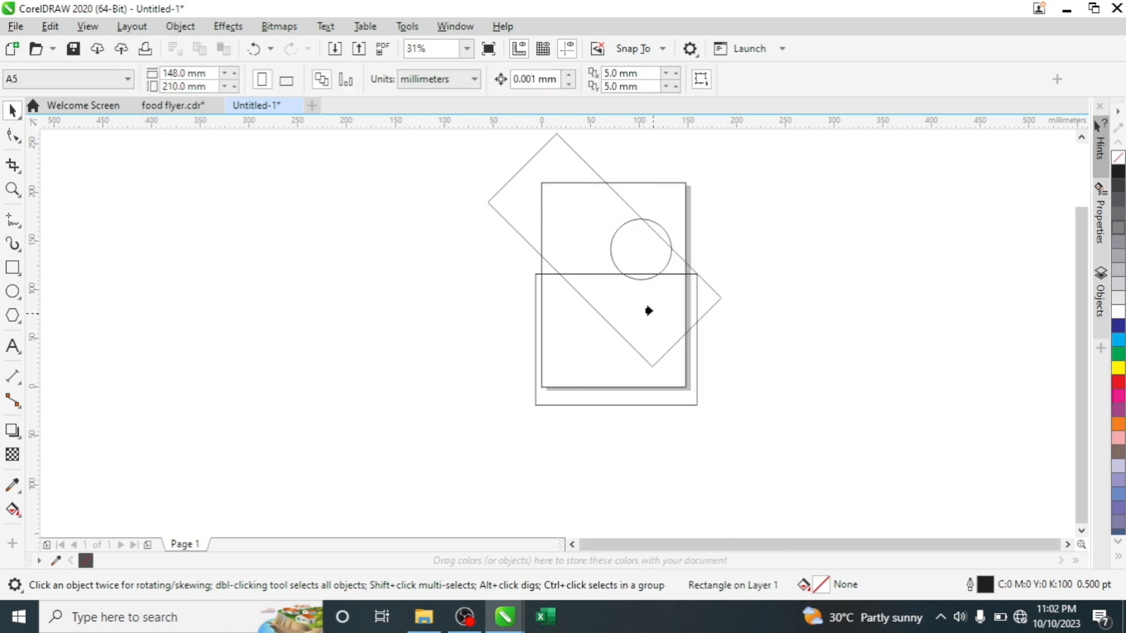
click(672, 204)
click(587, 349)
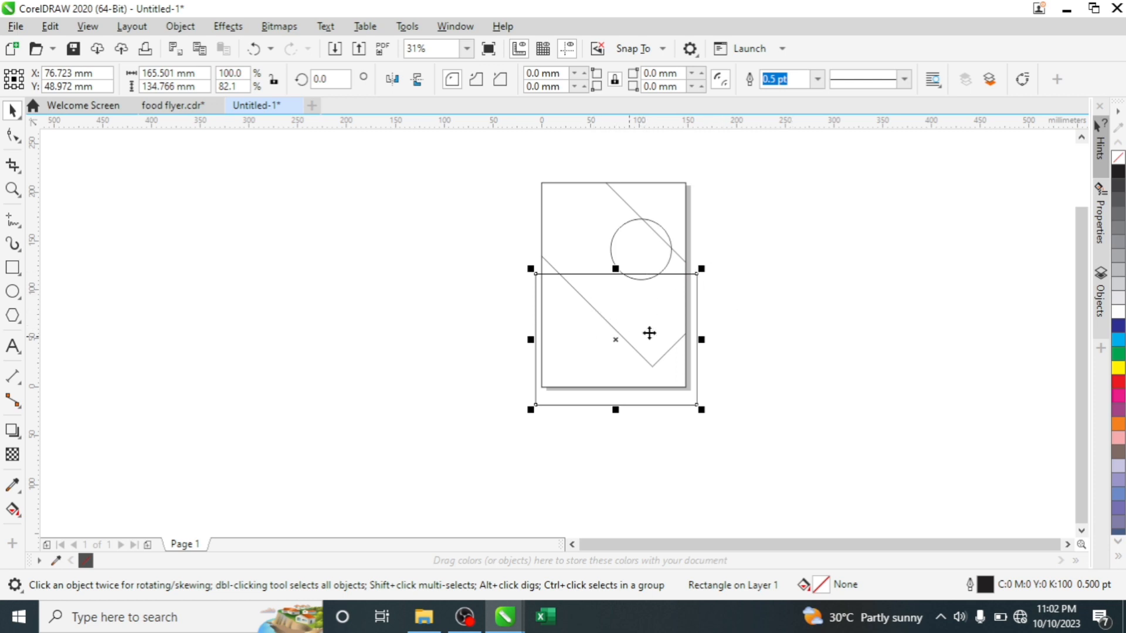
- Fill the lower rectangle white and PowerClip it inside the page frame
click(1118, 314)
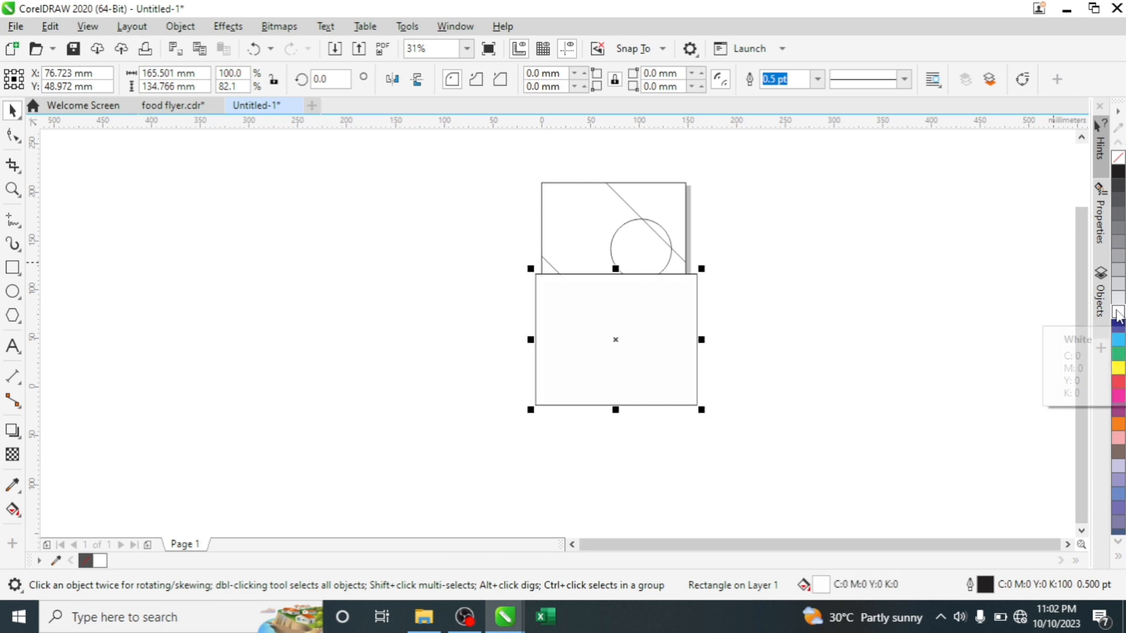
right_click(574, 335)
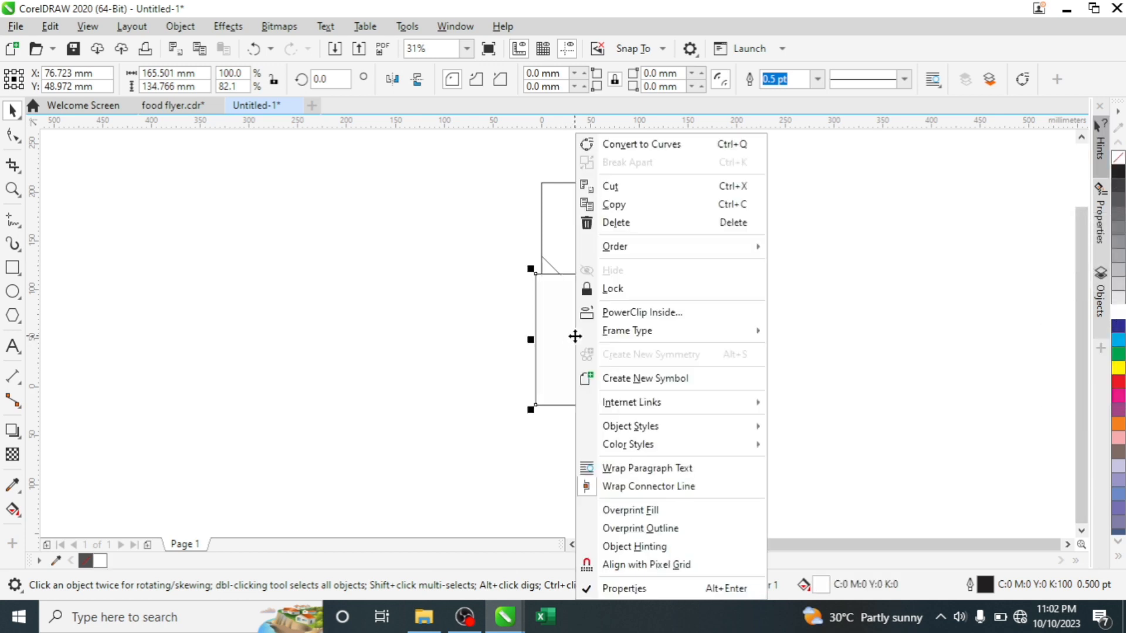
click(615, 317)
click(641, 194)
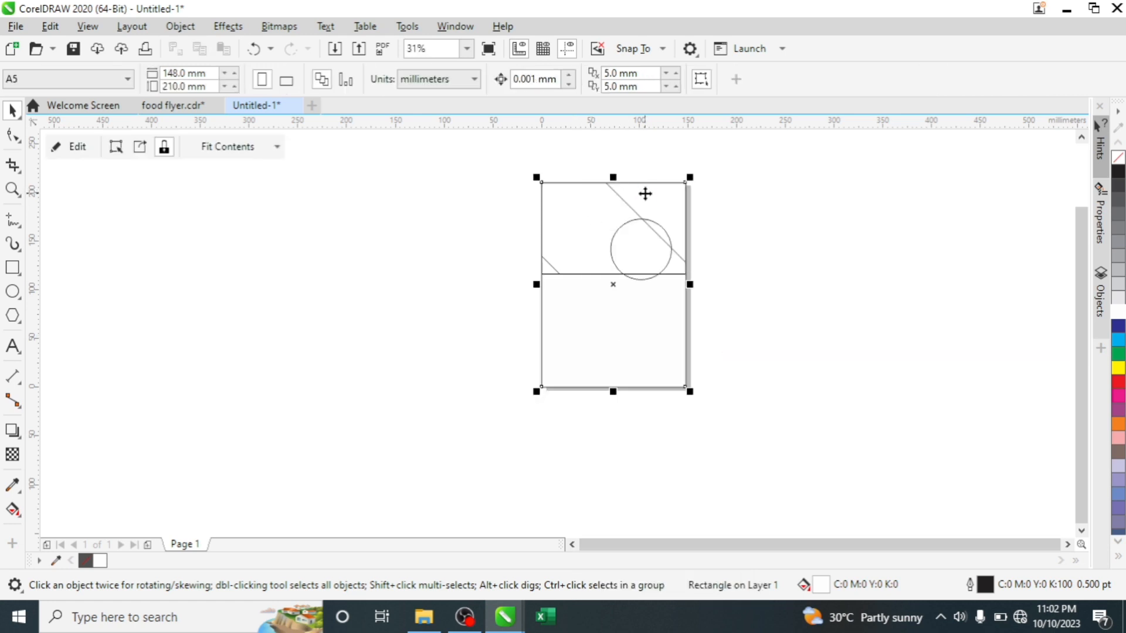
click(739, 247)
- Fill the circle white and enter Edit PowerClip mode on the header
click(661, 251)
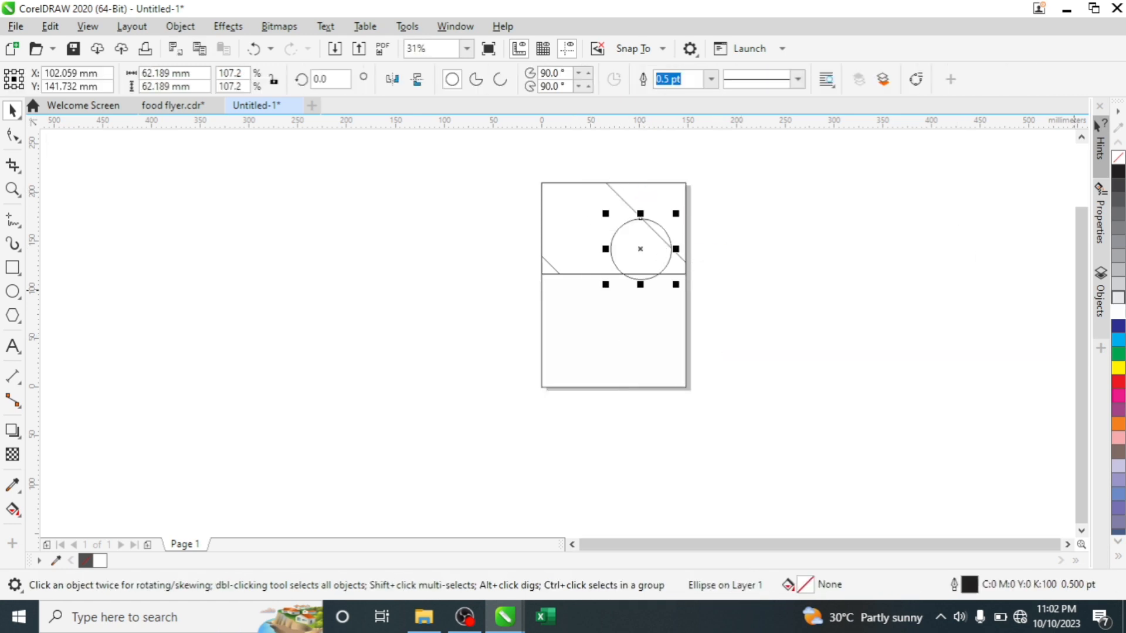
click(1119, 312)
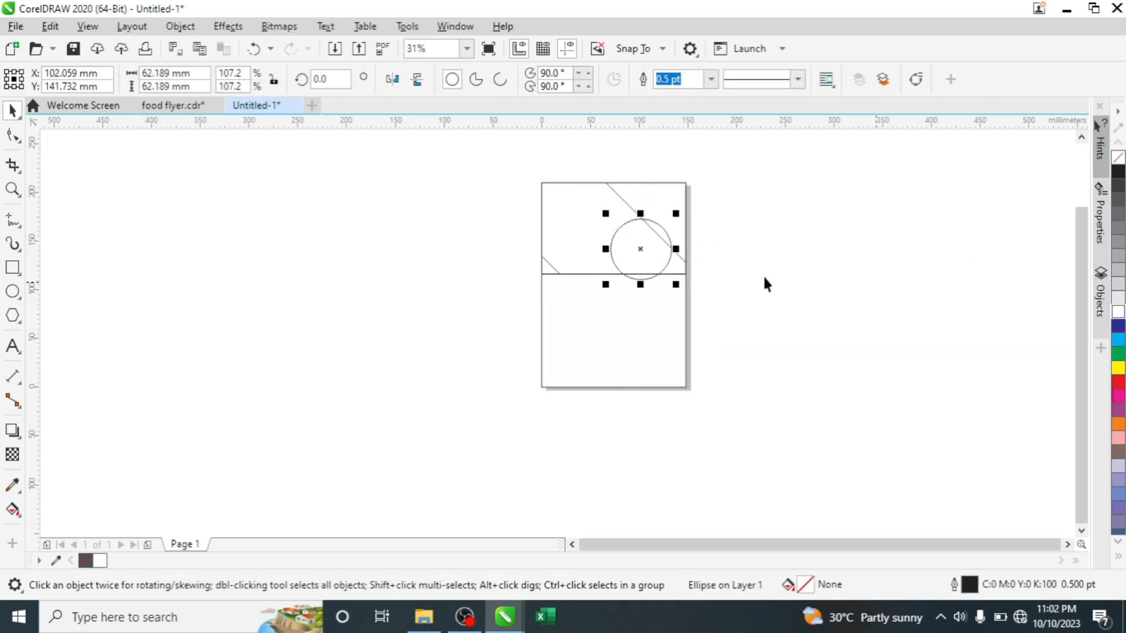
click(775, 237)
click(604, 206)
double_click(587, 202)
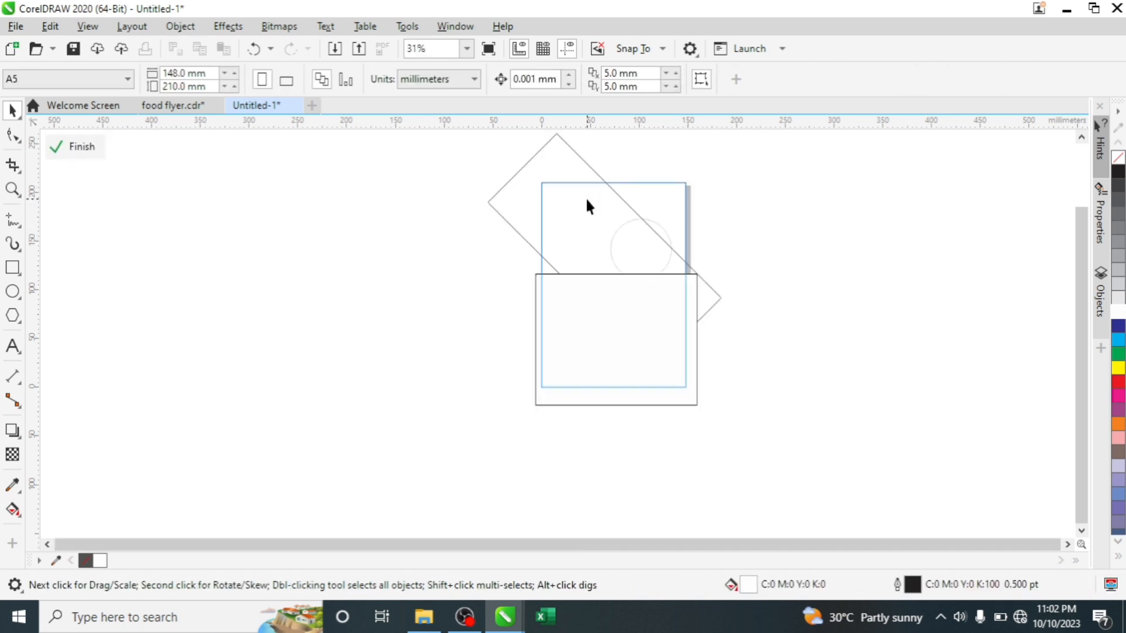
- Fill the rotated rectangle dark navy and remove its outline
click(586, 201)
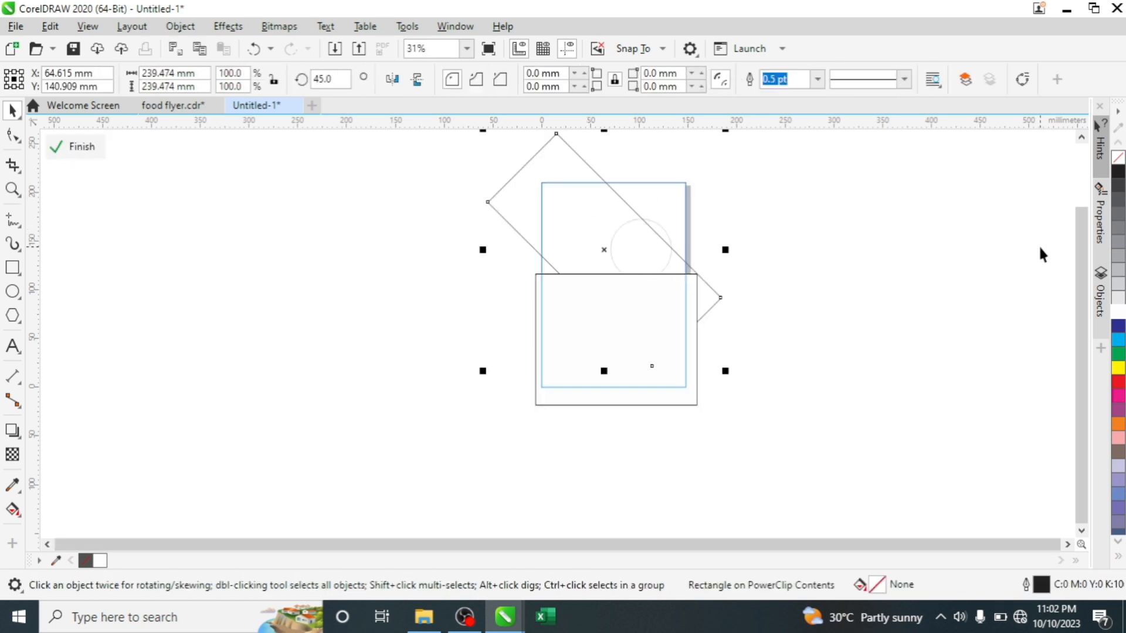
click(1119, 330)
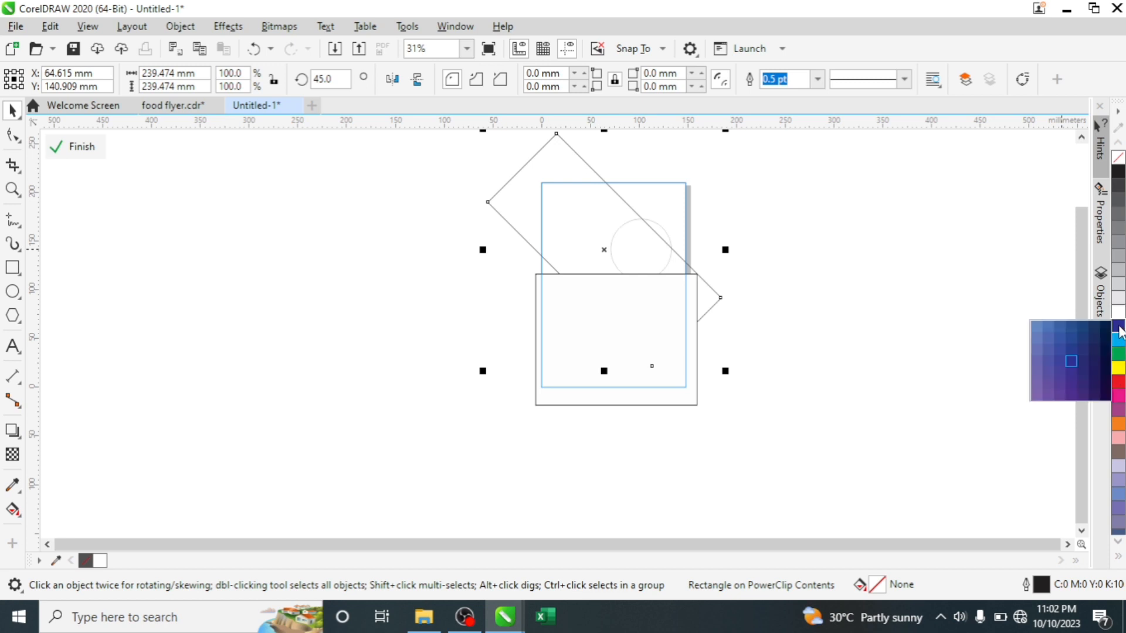
click(1105, 373)
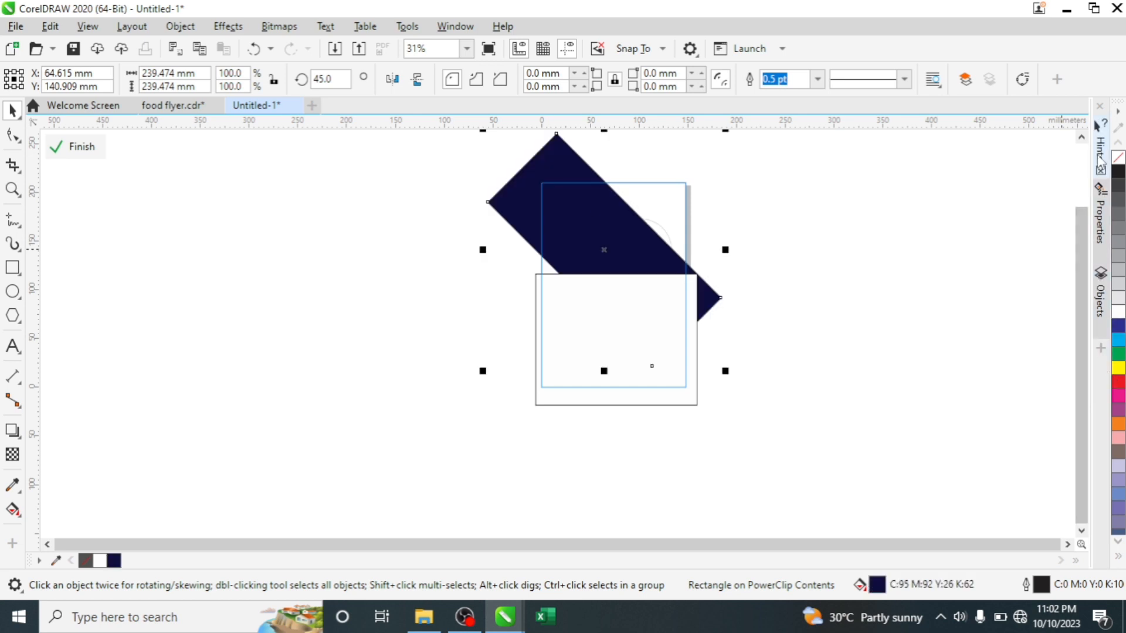
right_click(1119, 159)
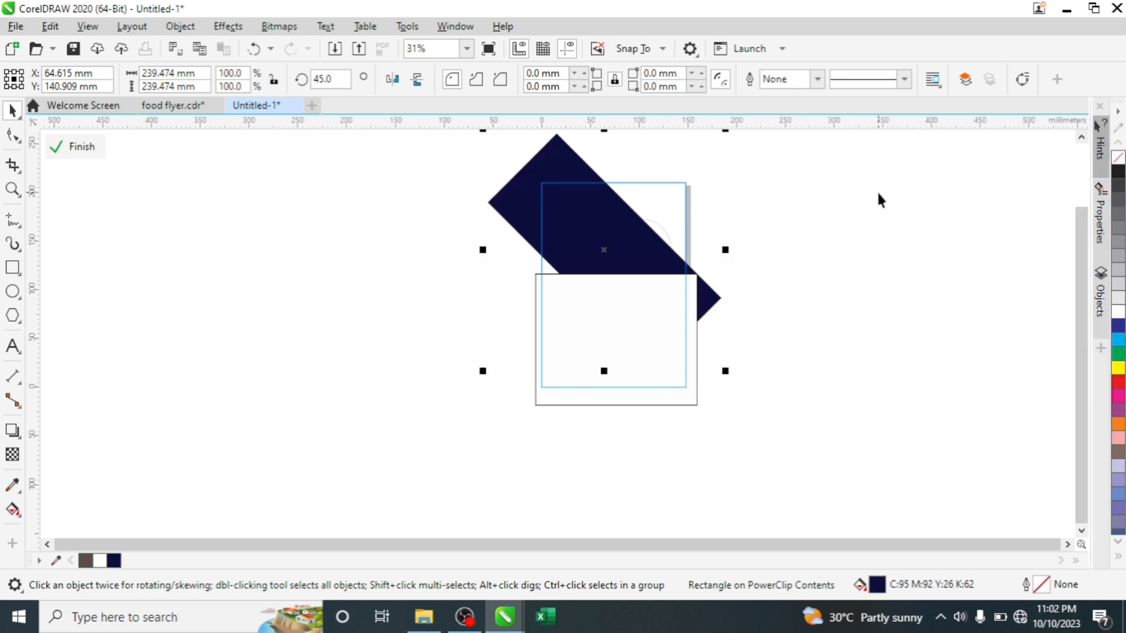
click(877, 190)
click(583, 234)
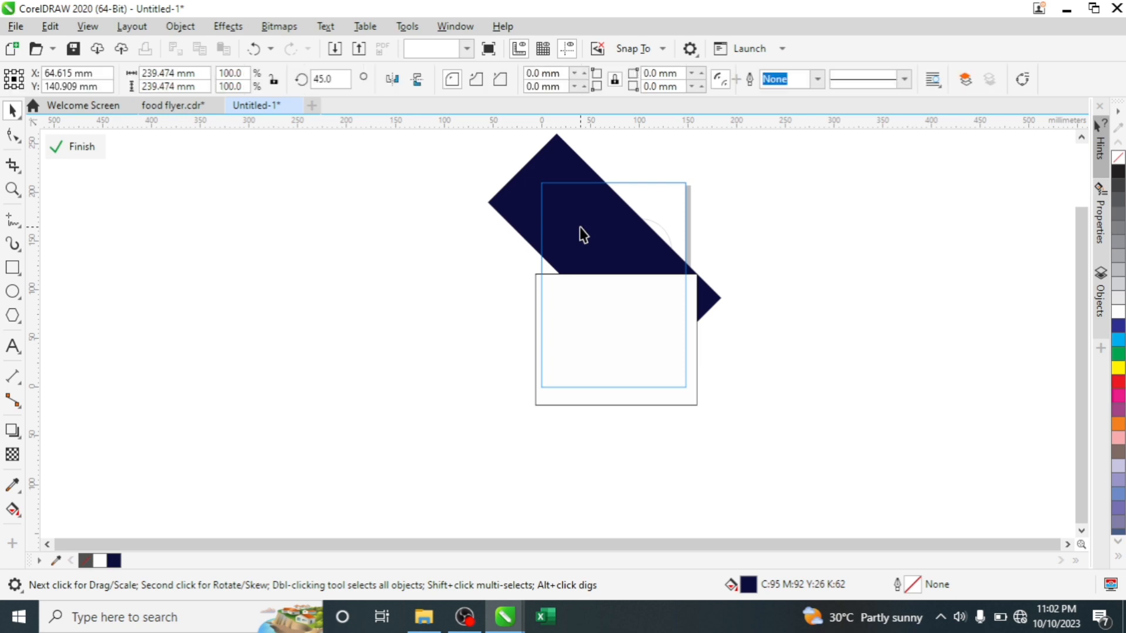
click(1118, 556)
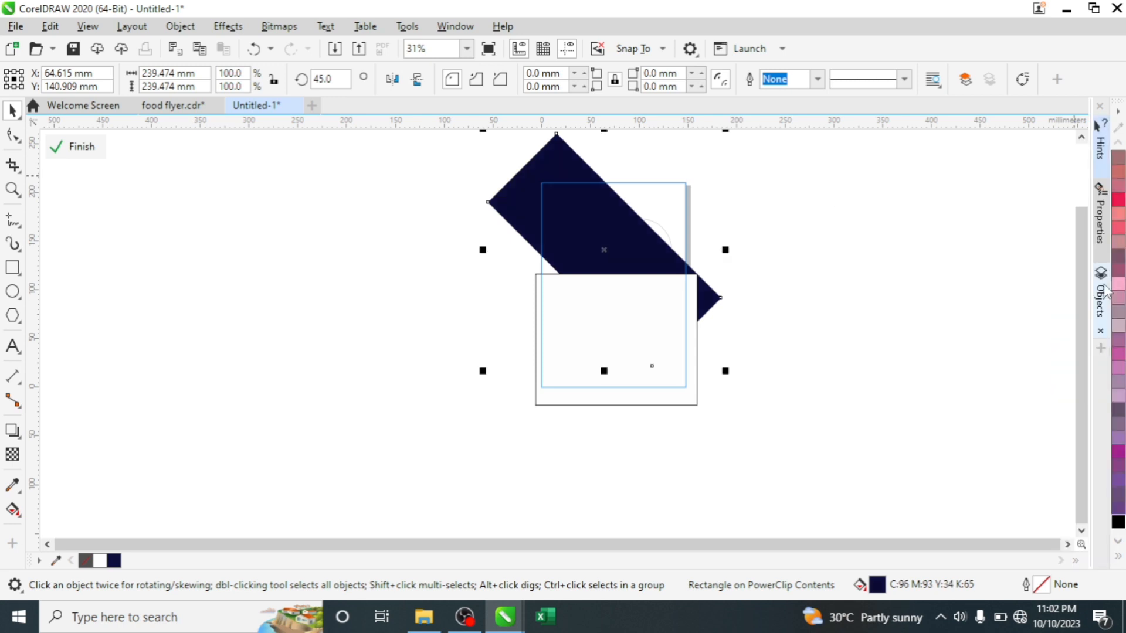
click(1102, 293)
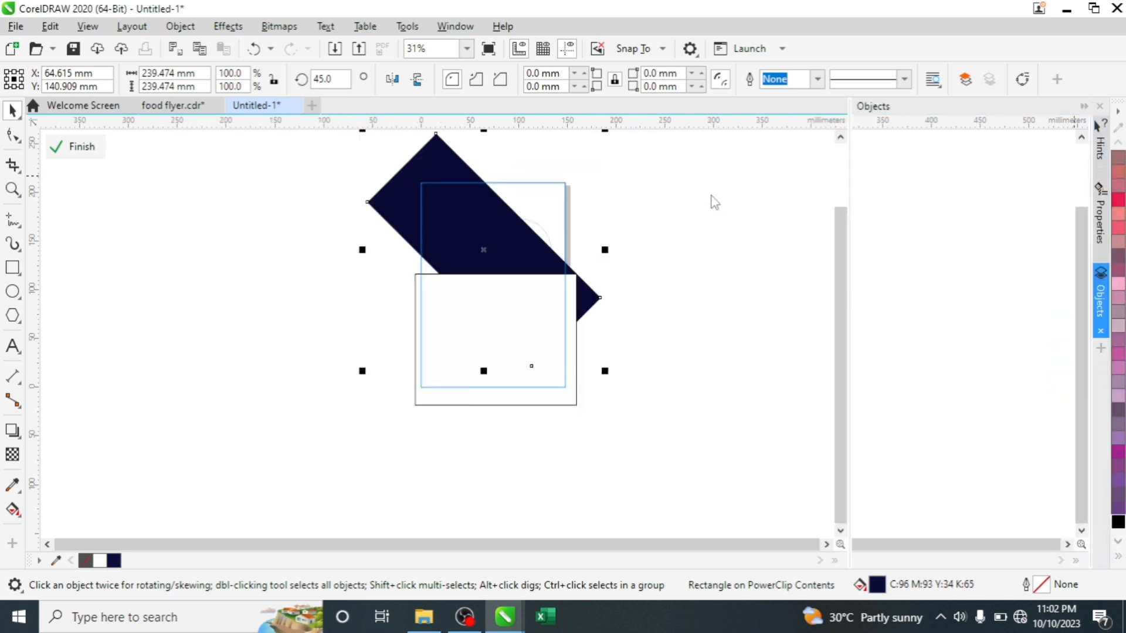
click(868, 190)
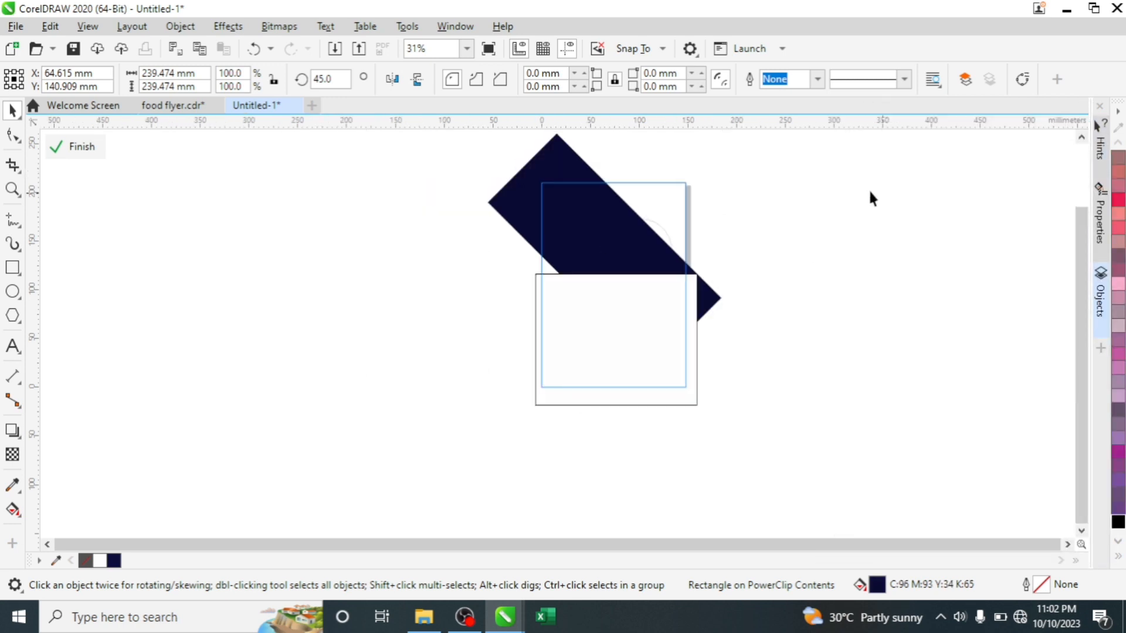
- Try to PowerClip the white lower rectangle inside the container shape
click(606, 225)
click(563, 294)
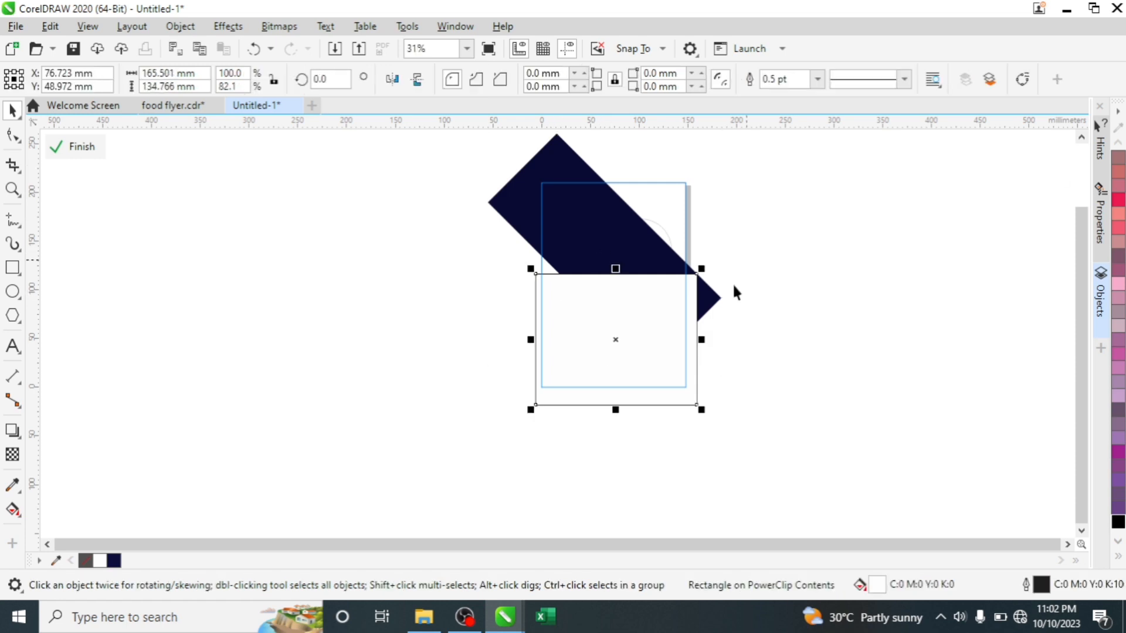
right_click(635, 315)
click(703, 335)
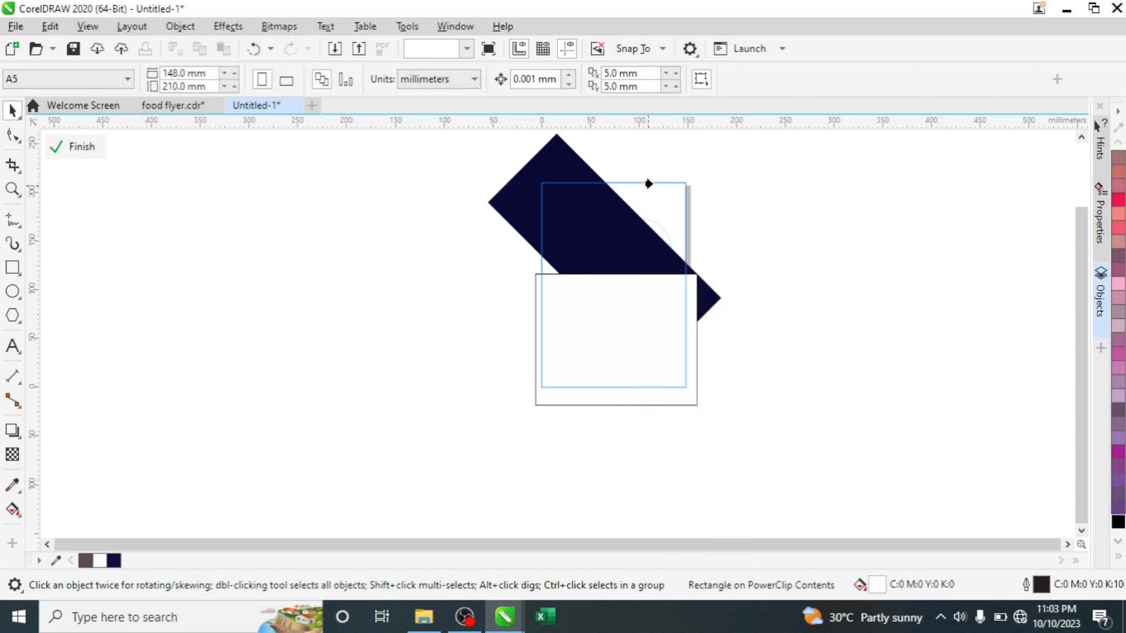
click(649, 184)
click(557, 359)
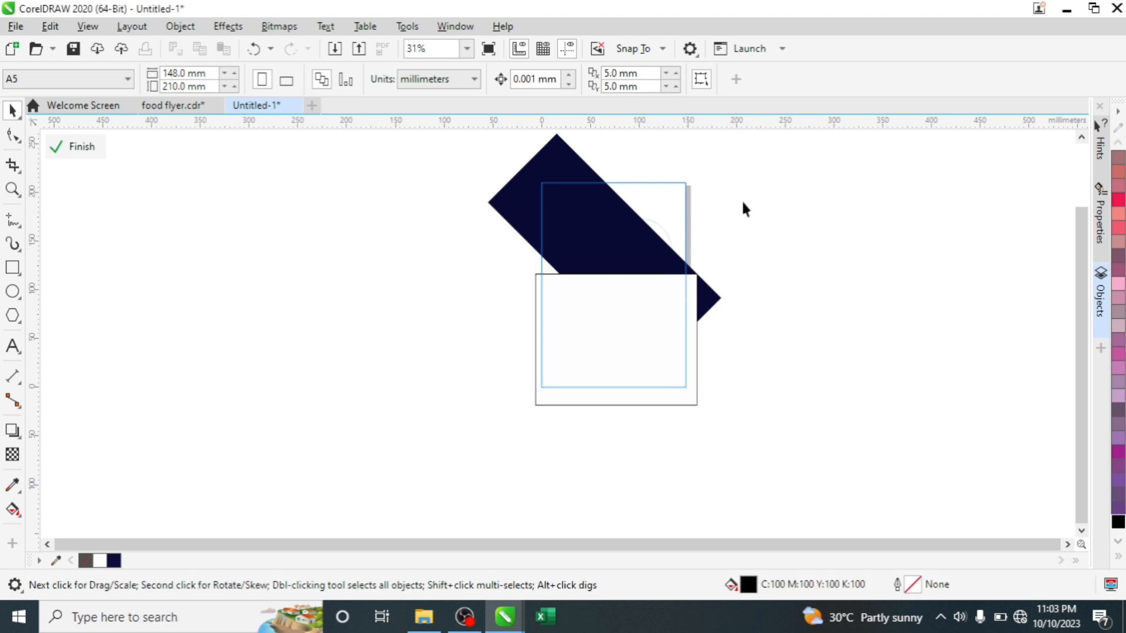
- Finish Edit PowerClip, leaving the navy band trimmed to the page behind the white circle
ctrl+click(782, 191)
click(782, 191)
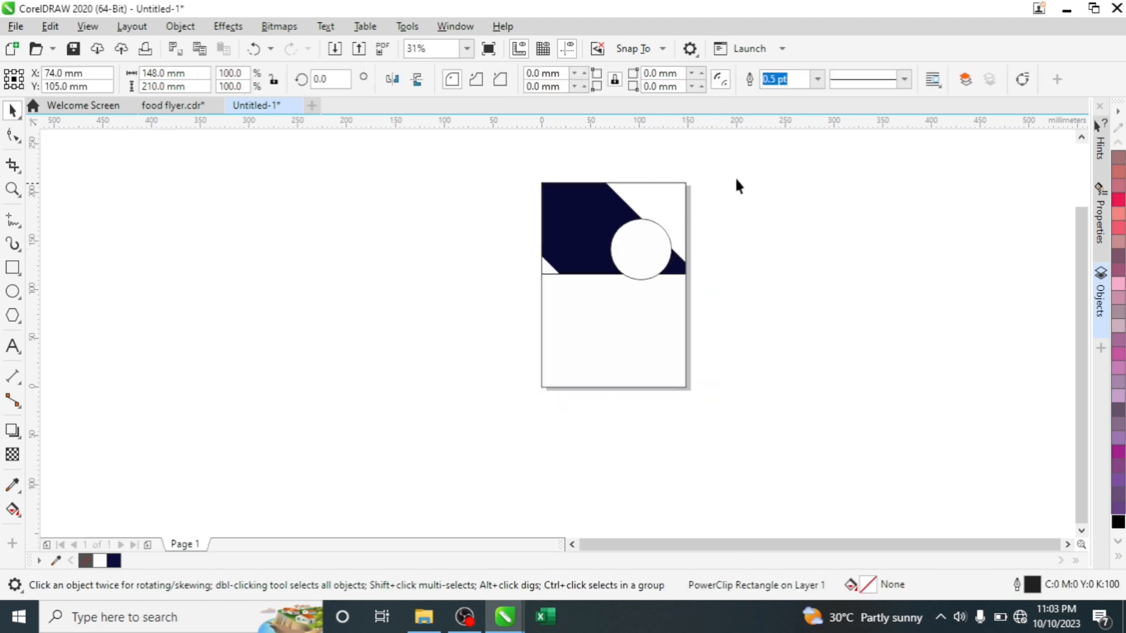
scroll(648, 227, up, 2)
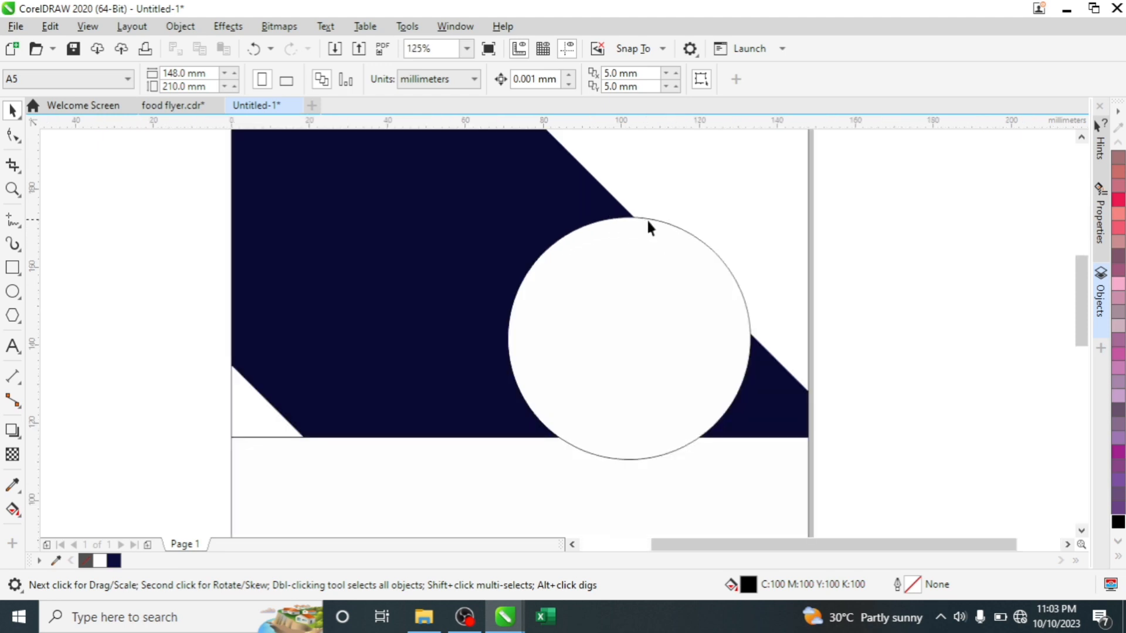
scroll(650, 227, down, 1)
click(653, 255)
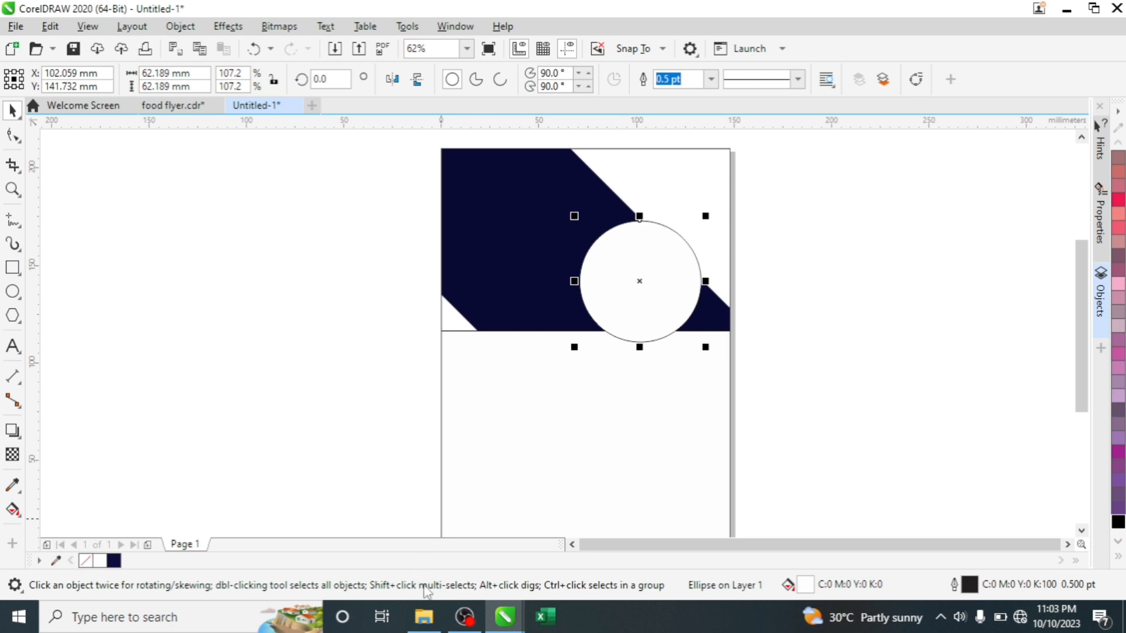
click(819, 191)
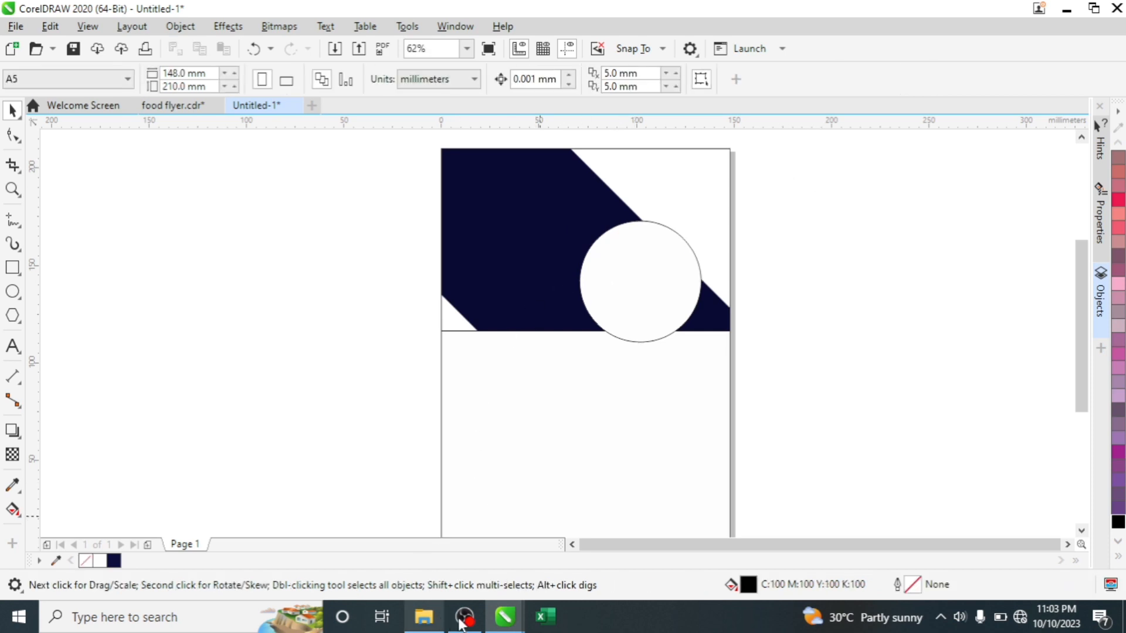
- Drag the img photo from the JEFF folder in File Explorer into CorelDRAW
click(424, 617)
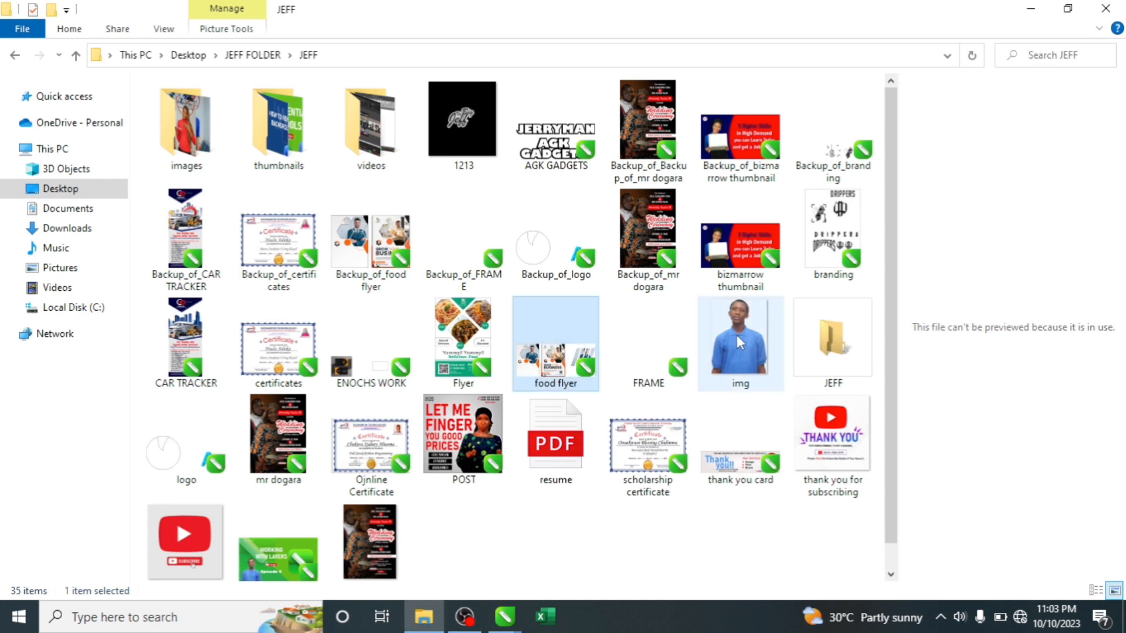
drag(736, 335, 492, 557)
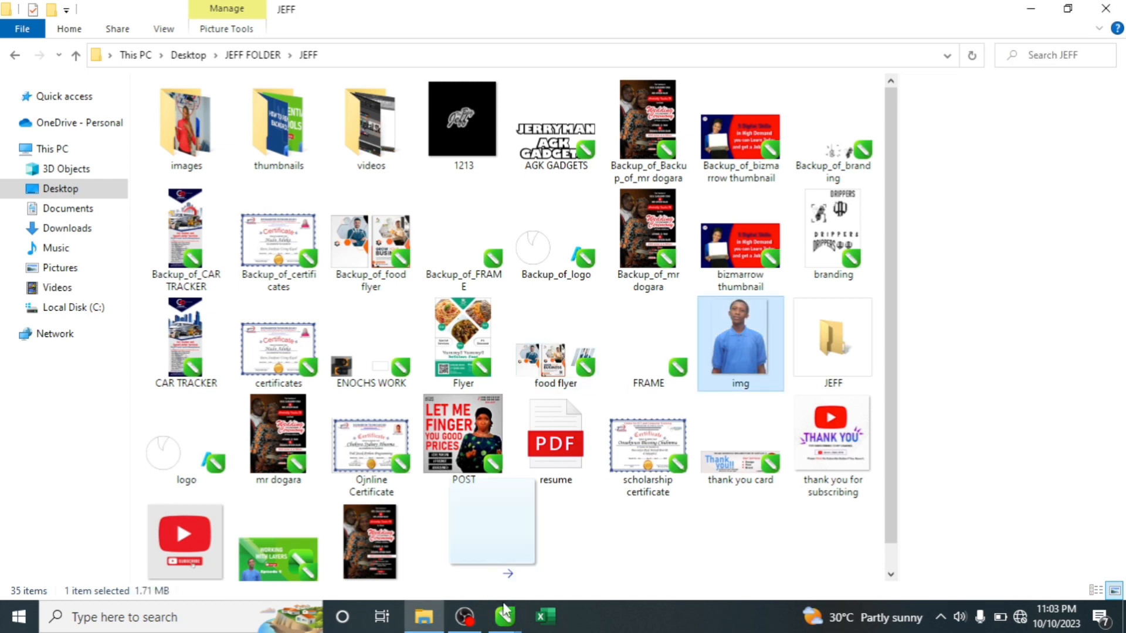
drag(504, 606, 831, 238)
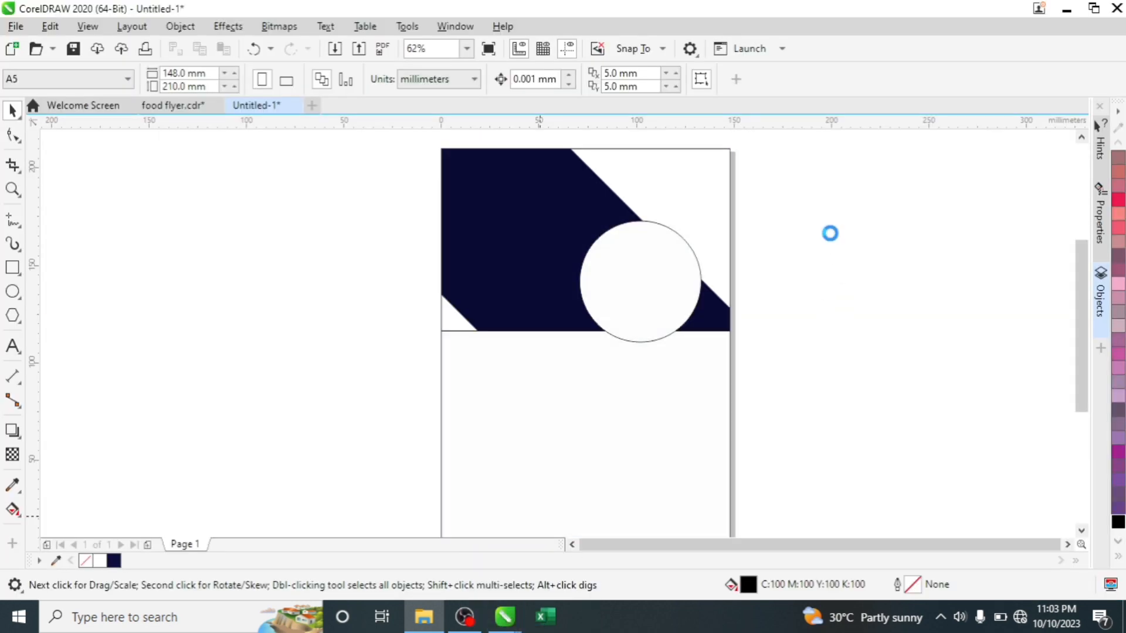
- Scale the imported img photo to about 35 × 47 mm and drag it onto the white circle
scroll(831, 233, down, 3)
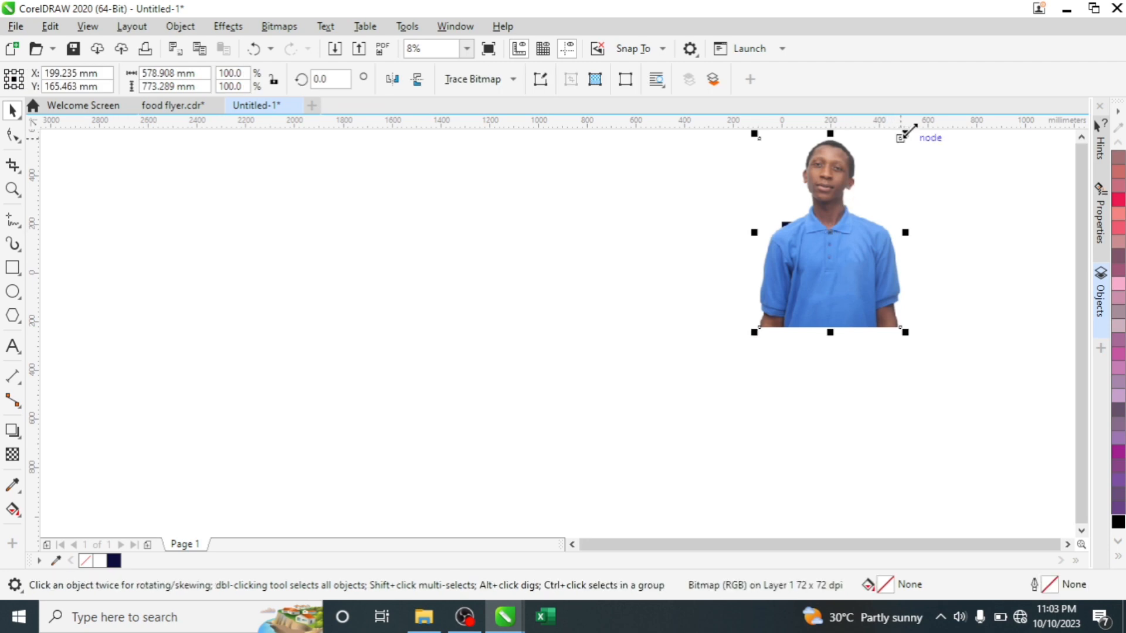
drag(910, 133, 807, 298)
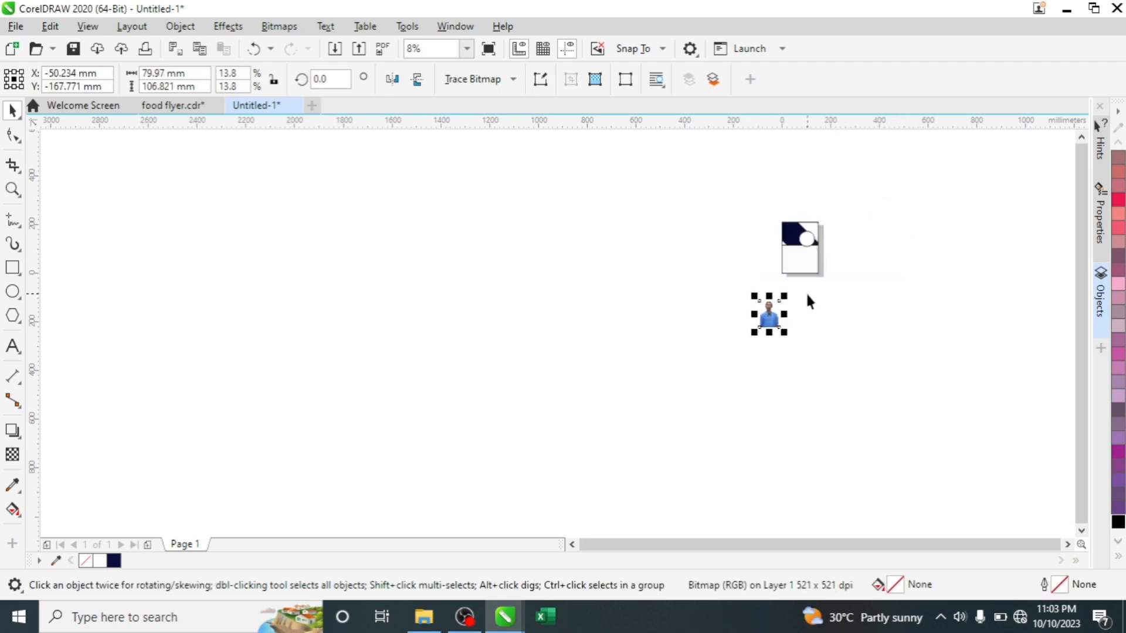
scroll(812, 282, up, 3)
drag(644, 461, 894, 220)
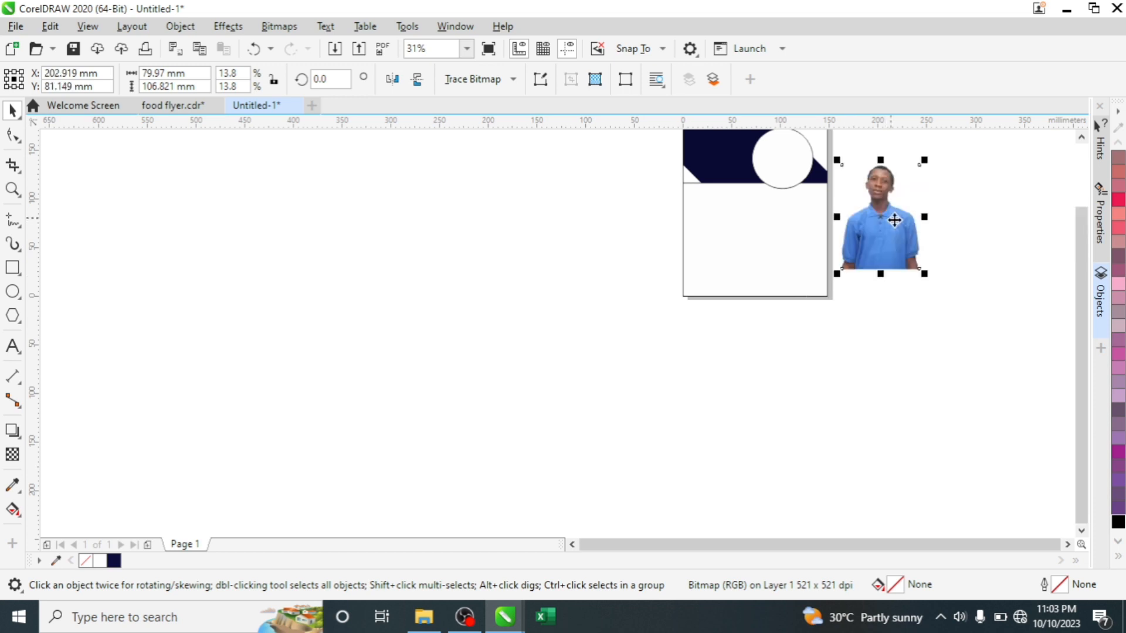
drag(922, 271, 875, 209)
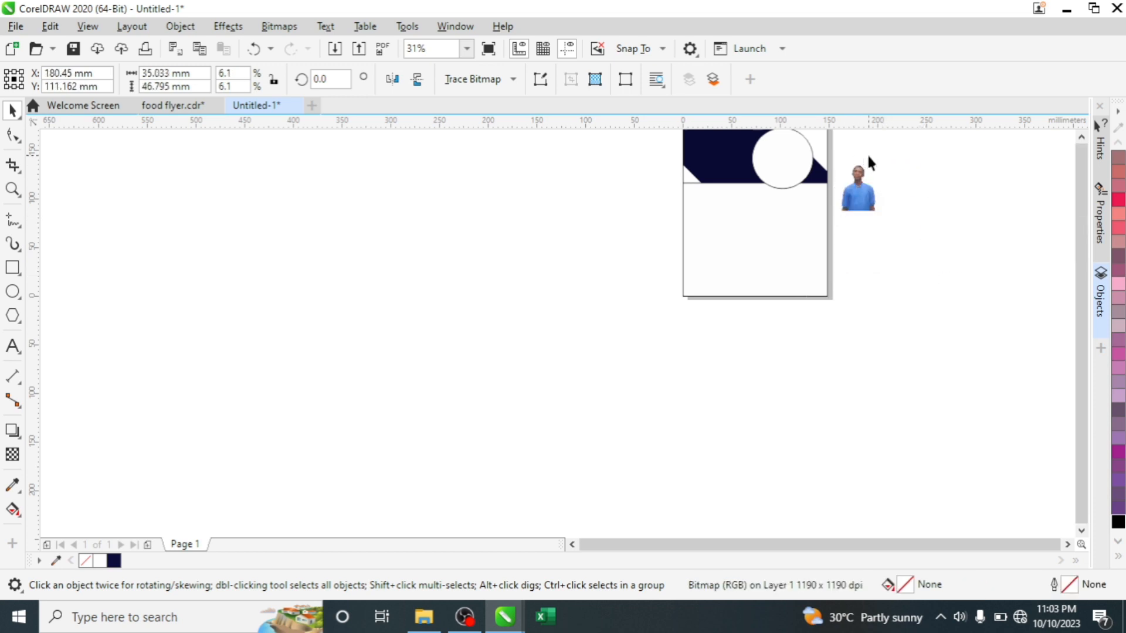
scroll(868, 154, down, 3)
scroll(880, 143, up, 5)
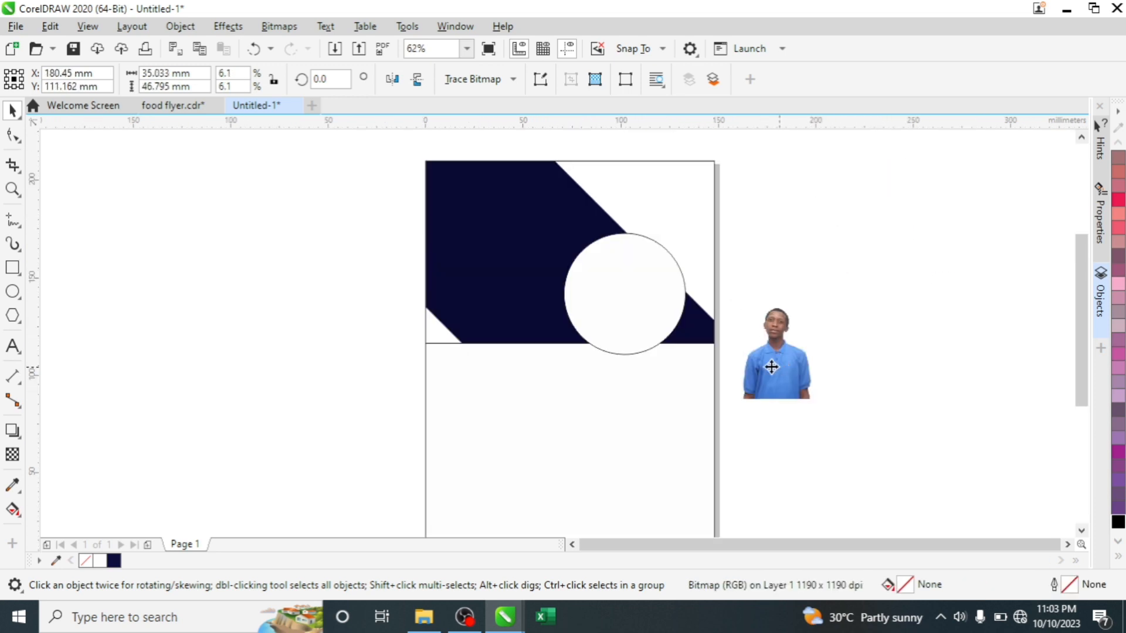
drag(769, 336, 657, 304)
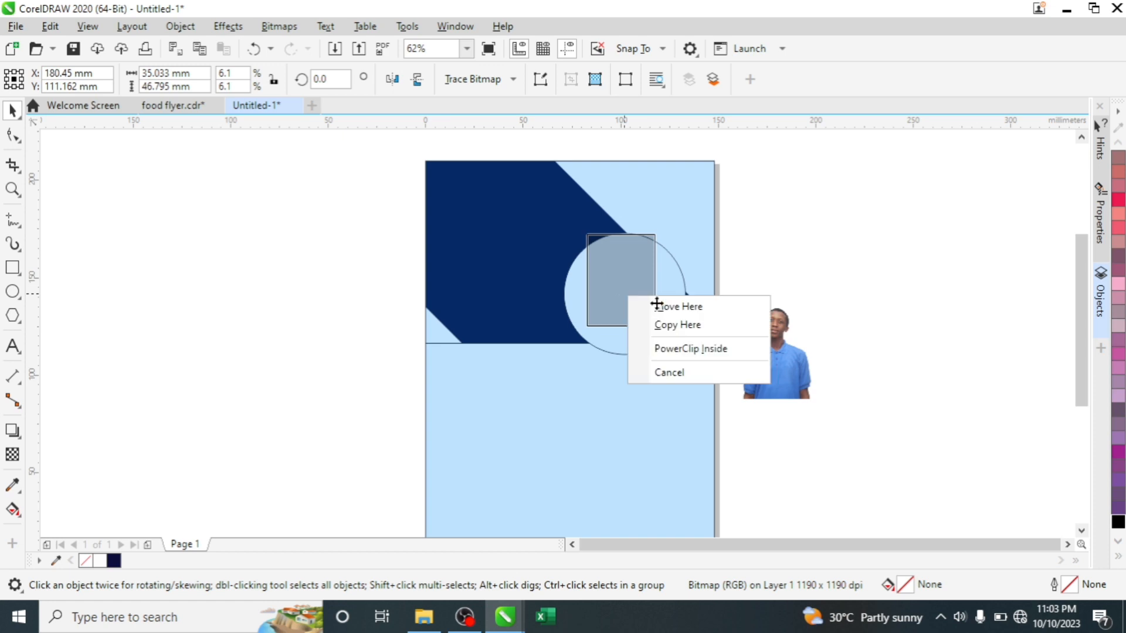
- PowerClip the photo into the white circle, enlarging it and shifting it up inside
click(689, 350)
double_click(621, 290)
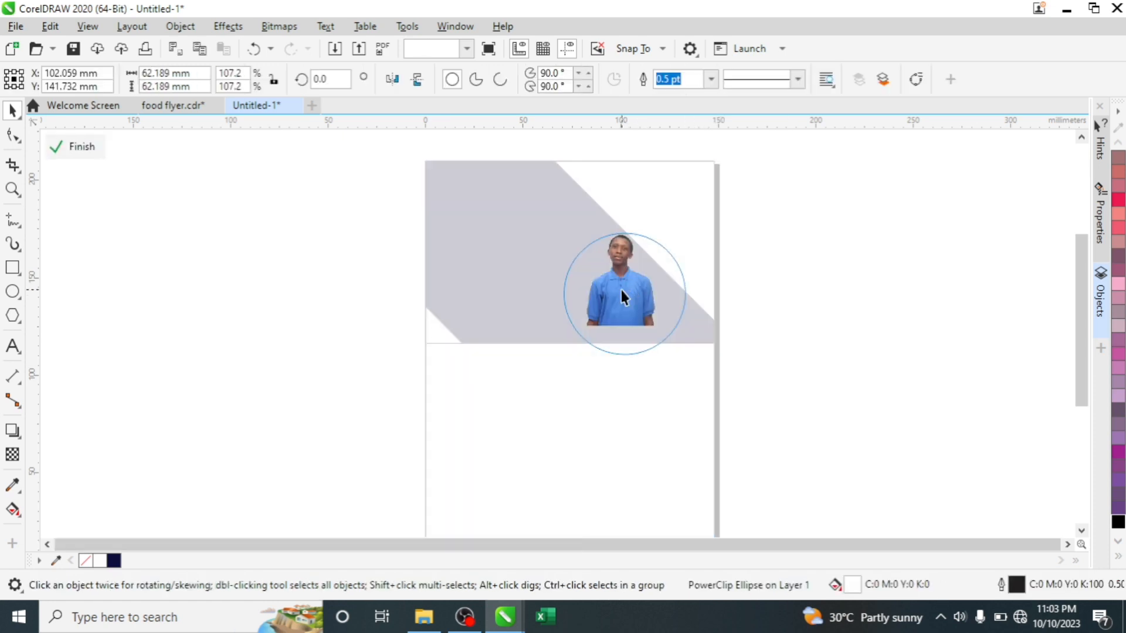
drag(673, 340, 704, 364)
mouse_move(631, 307)
mouse_down()
mouse_move(634, 296)
mouse_move(643, 308)
mouse_move(634, 298)
mouse_up()
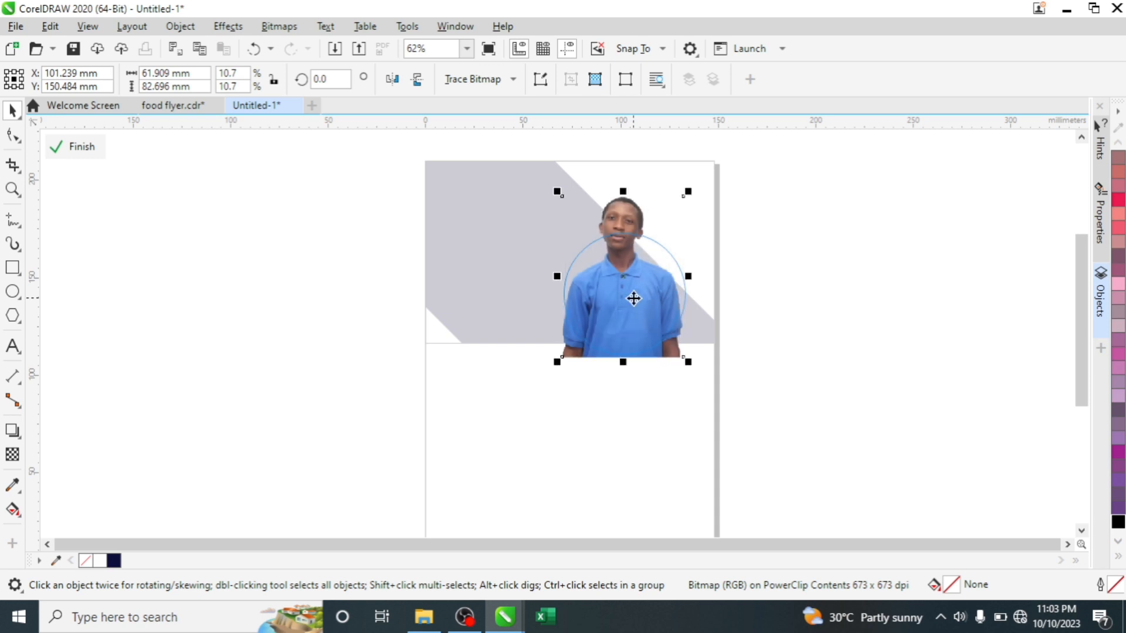
click(762, 210)
click(607, 298)
click(77, 146)
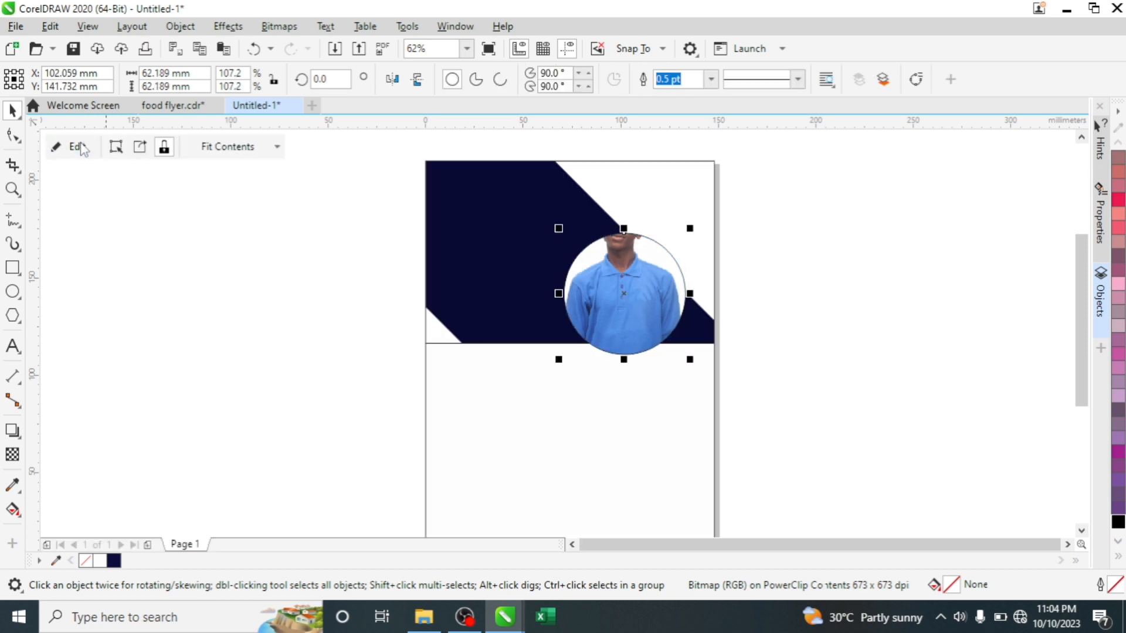
- Paste a full copy of the photo and trim its bottom up to the circle with the Shape tool
click(780, 242)
key(ctrl+v)
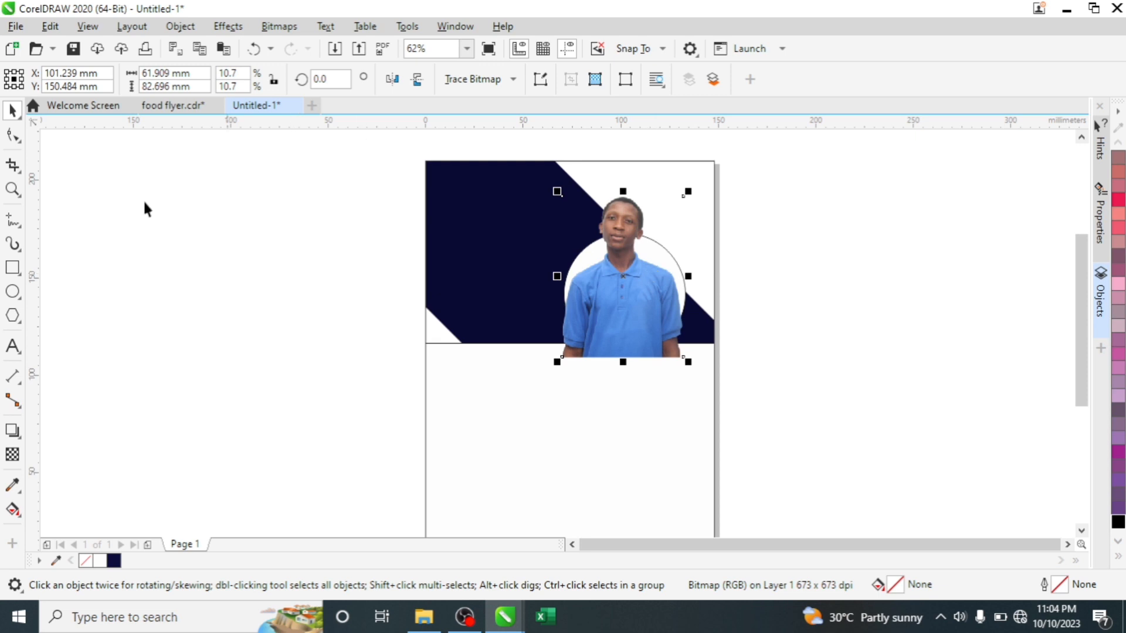
click(13, 135)
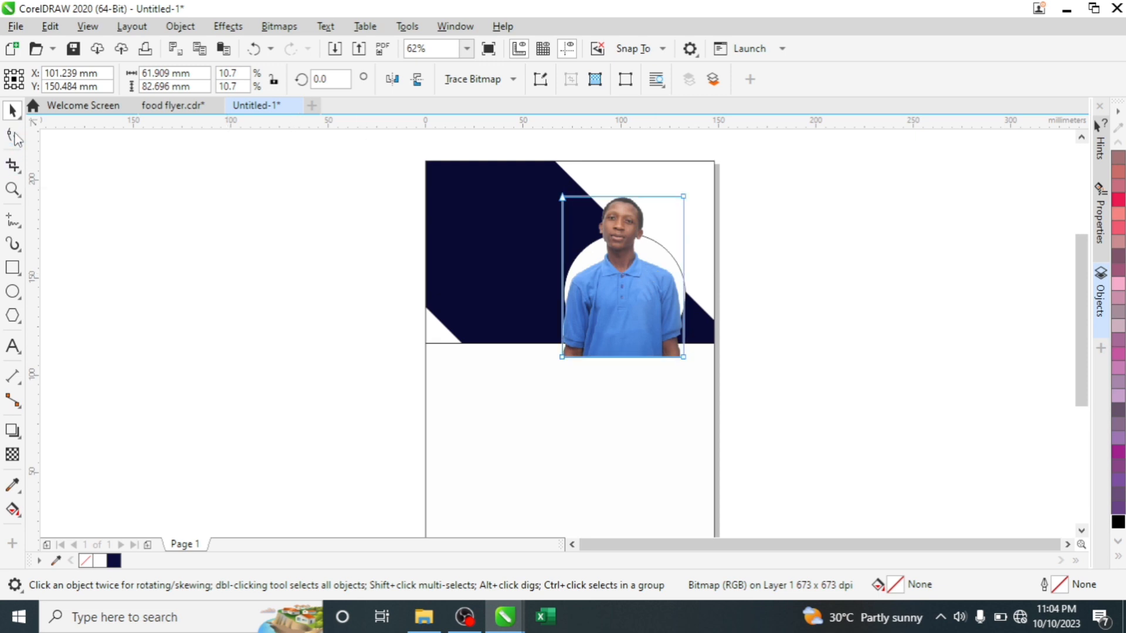
click(682, 359)
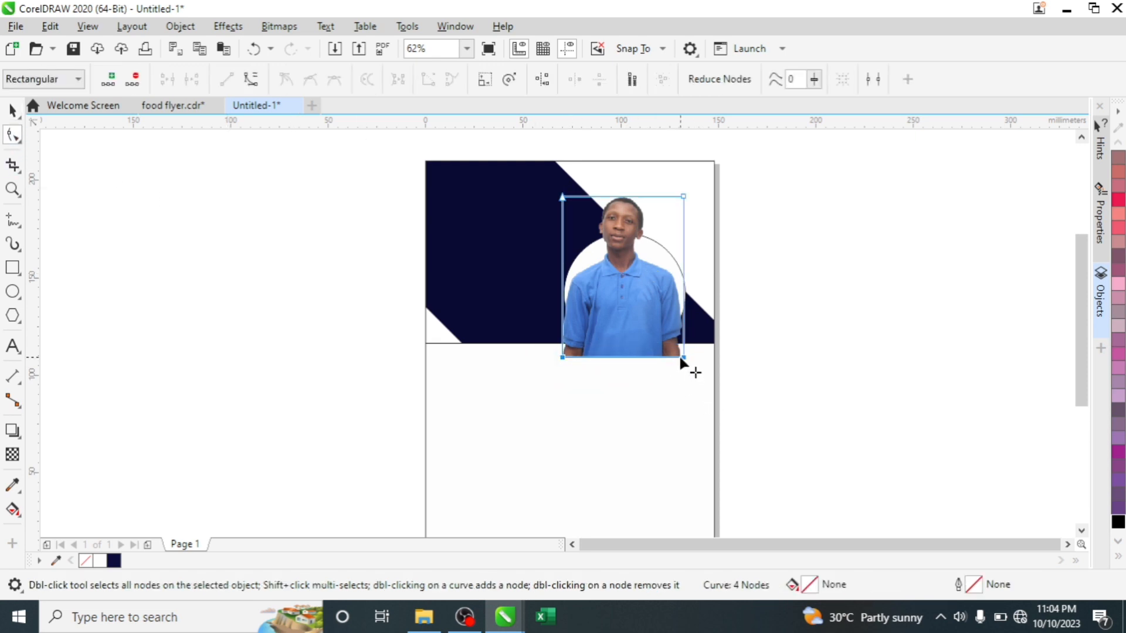
drag(684, 359, 683, 300)
key(space)
- Remove the outline from the circular photo frame
click(694, 246)
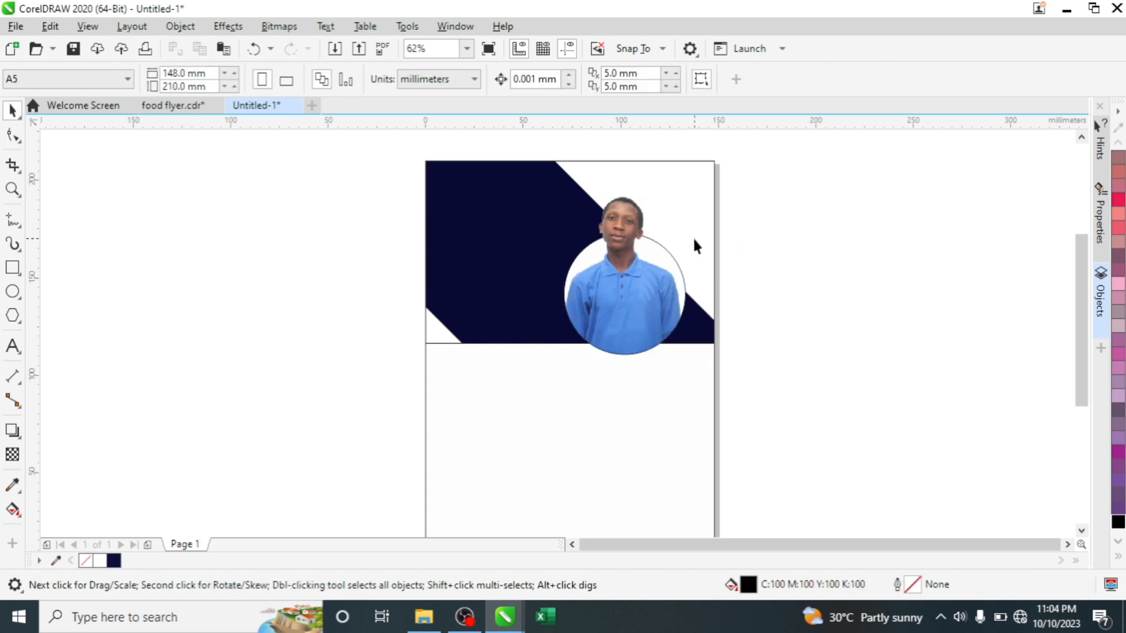
click(627, 344)
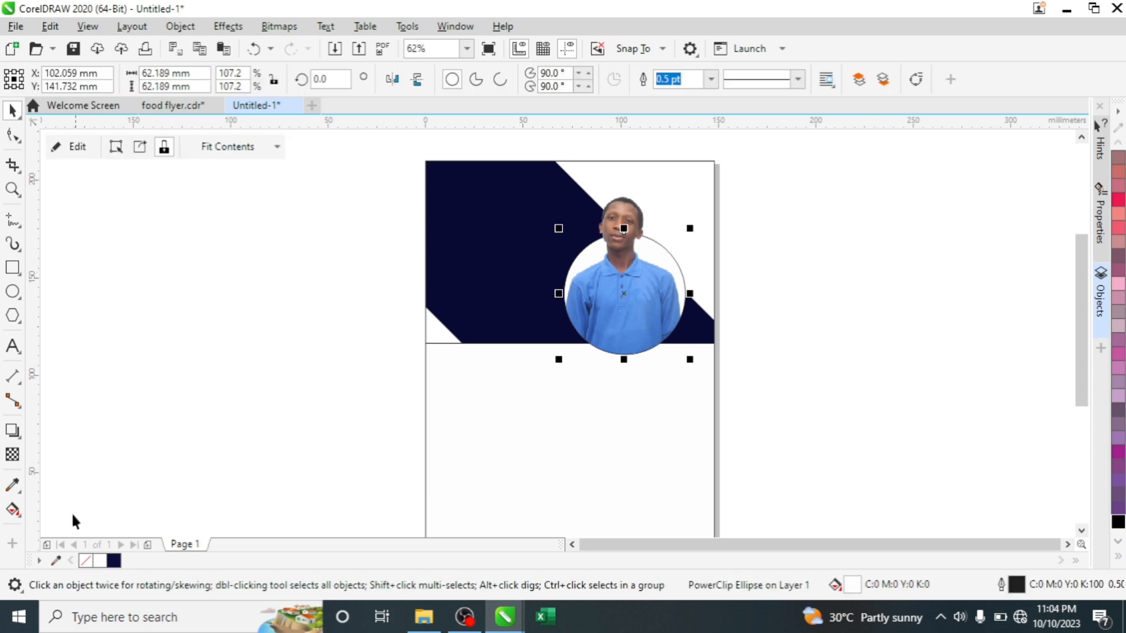
right_click(86, 561)
click(813, 242)
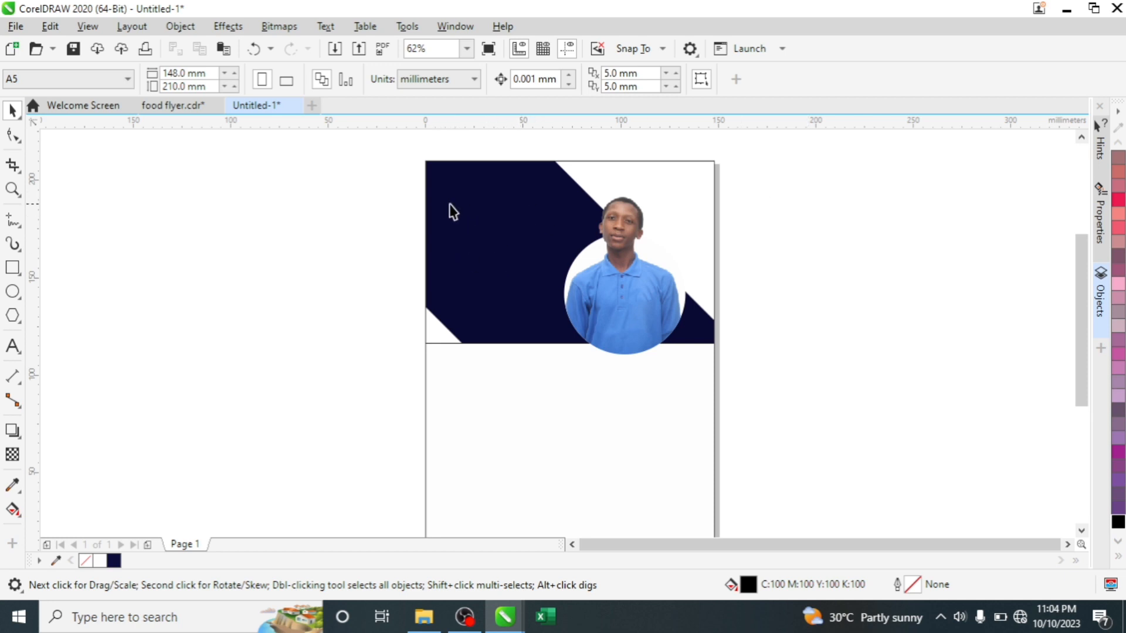
- Type the two-line heading GROW YOUR / BUSINESS beside the page
click(13, 347)
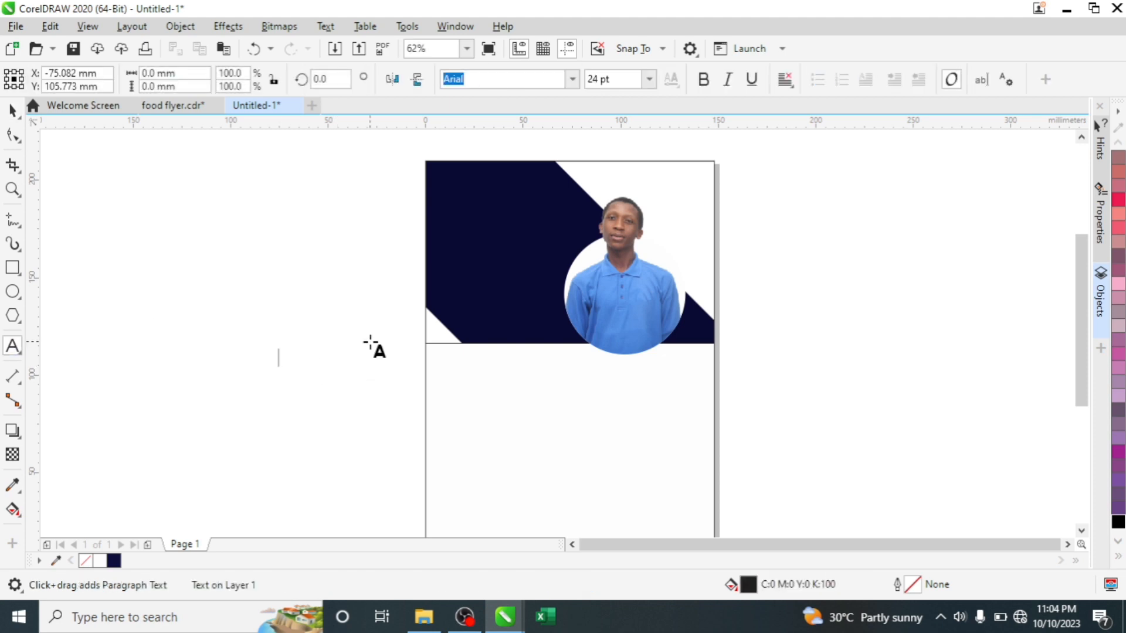
text(GROW)
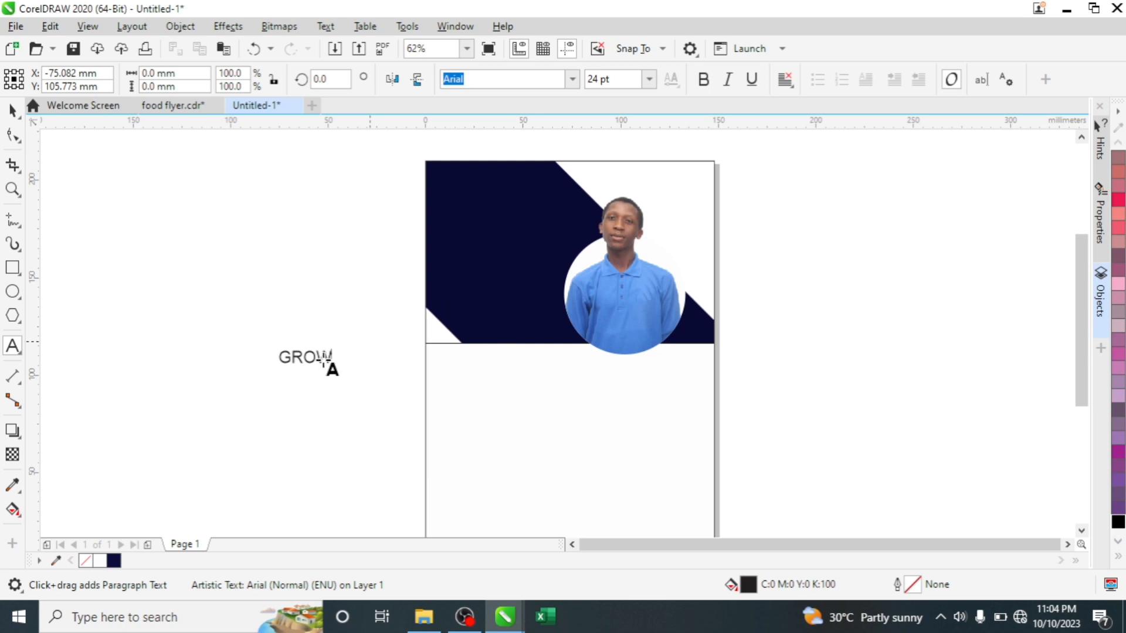
click(327, 359)
text(YOUR)
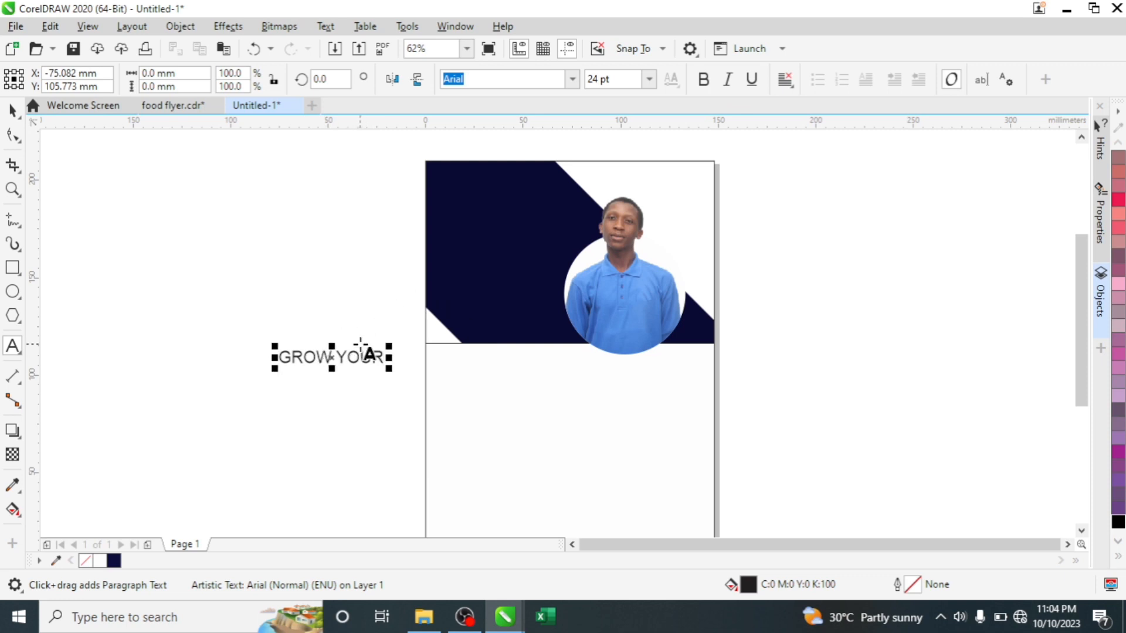
key(Return)
text(BUSINESS)
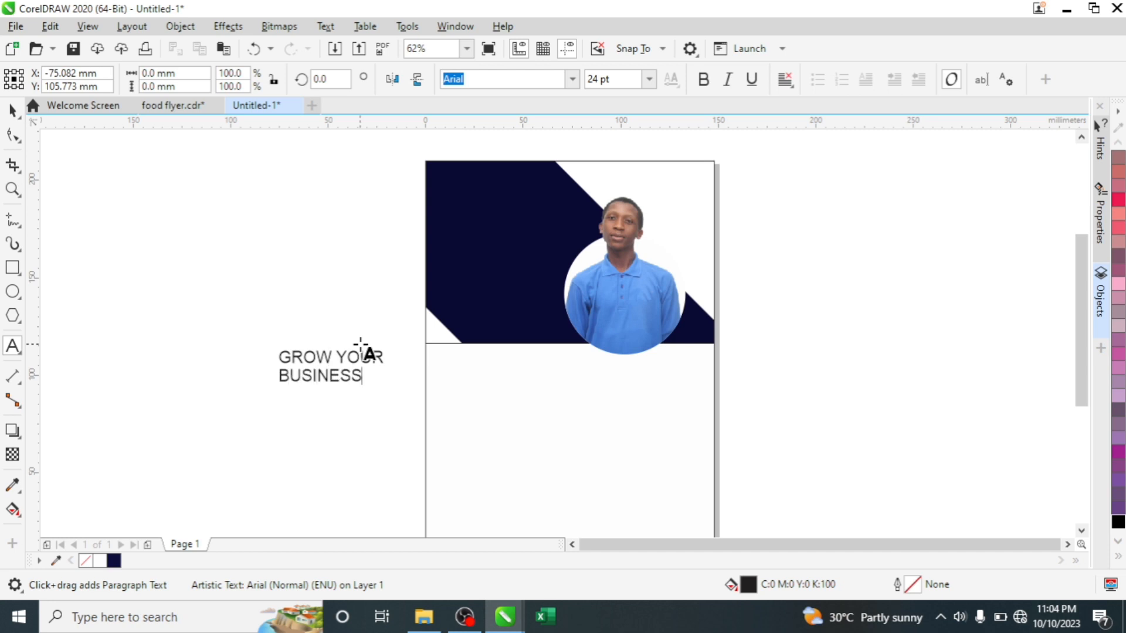
key(ctrl+space)
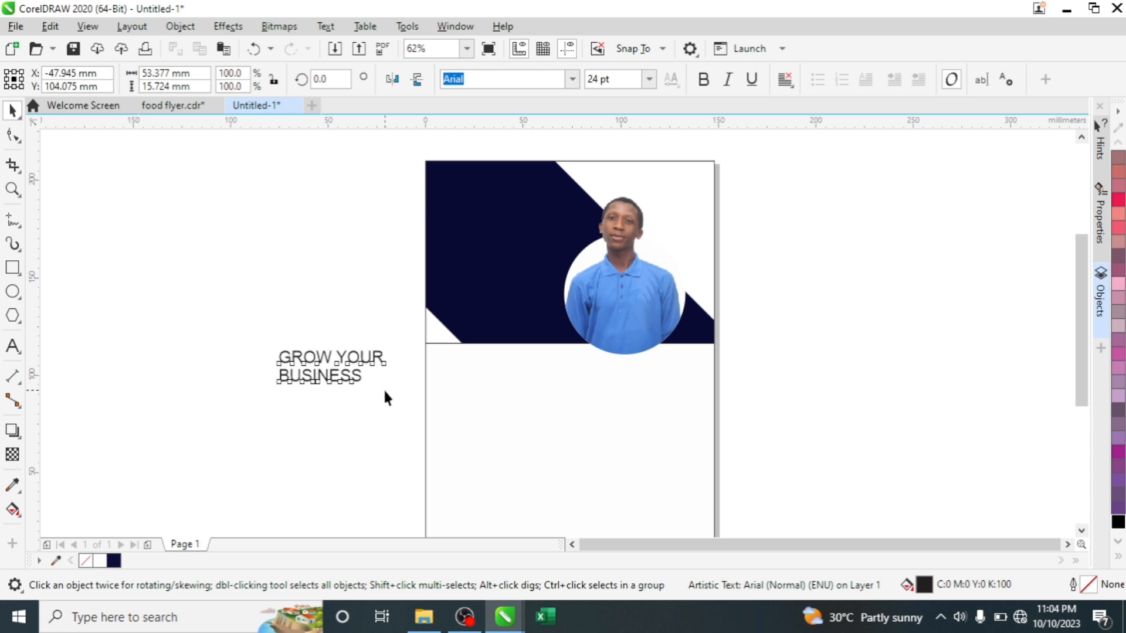
- Enlarge the heading to about 45 pt and move it onto the page below the header
click(386, 398)
click(345, 372)
drag(387, 389, 478, 435)
click(377, 372)
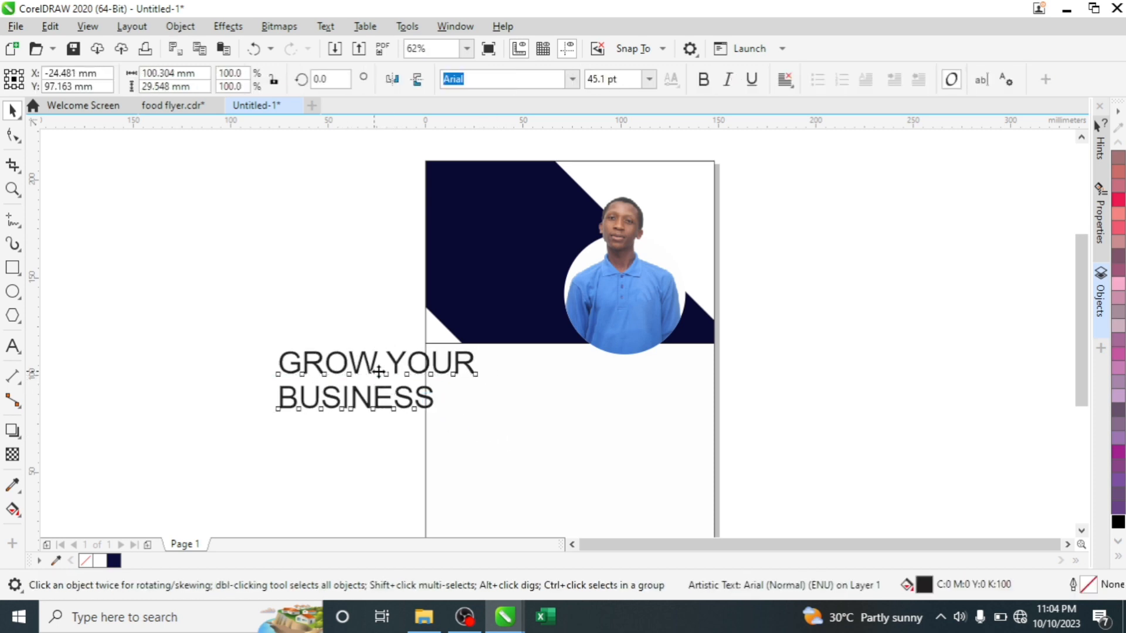
drag(378, 371, 520, 396)
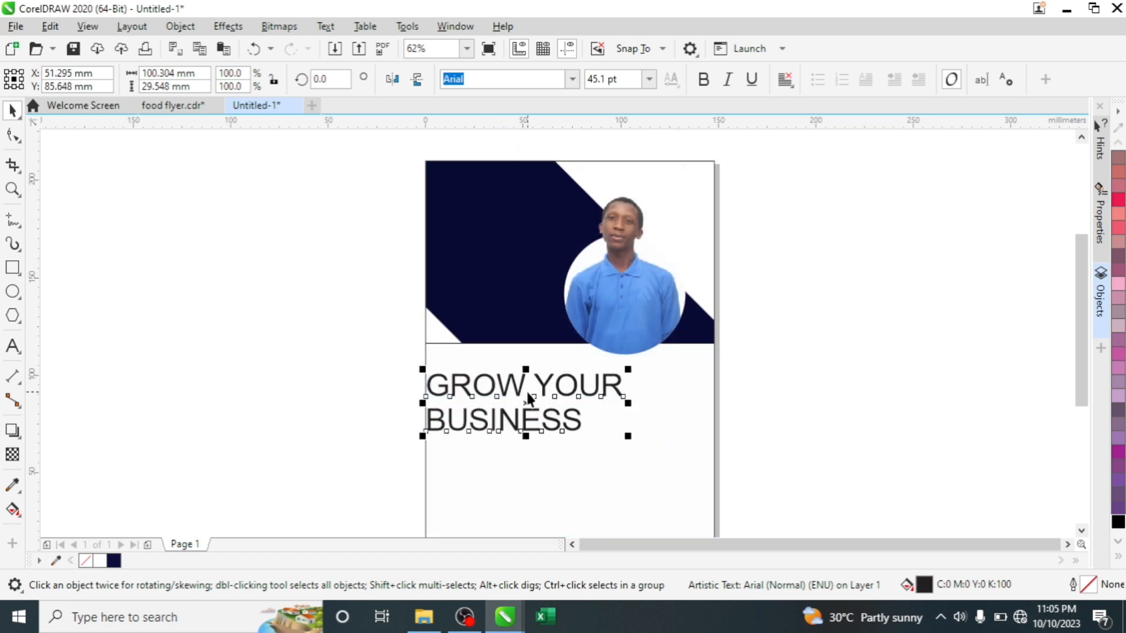
- Break the heading into separate lines with Ctrl+K and set GROW YOUR in Bahnschrift SemiCondensed Bold
key(ctrl+k)
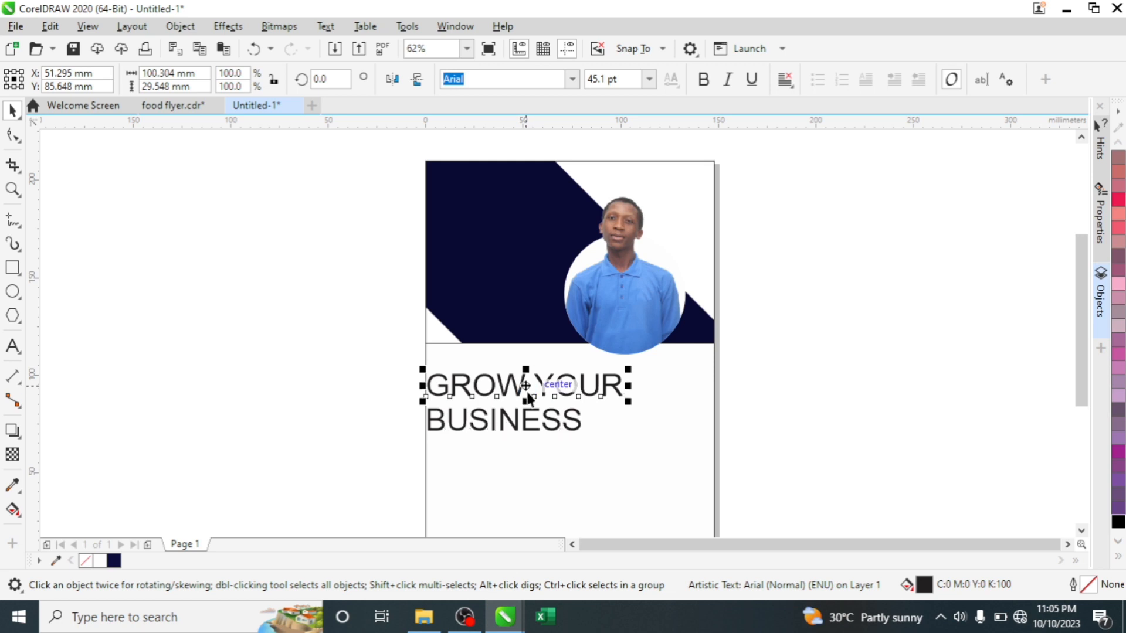
click(573, 79)
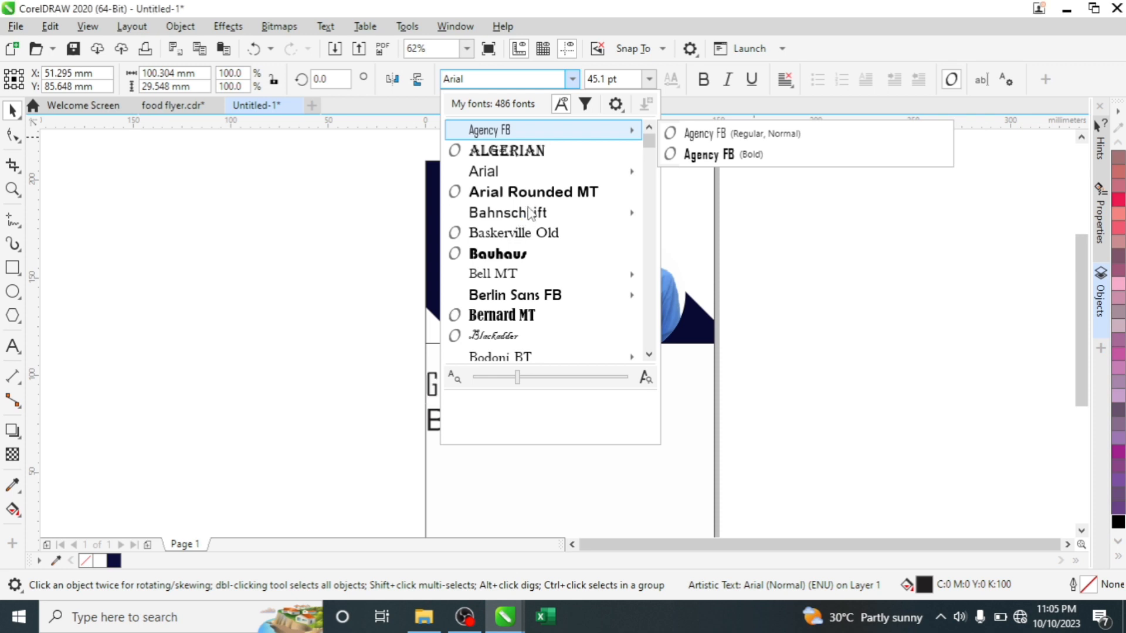
mouse_move(534, 215)
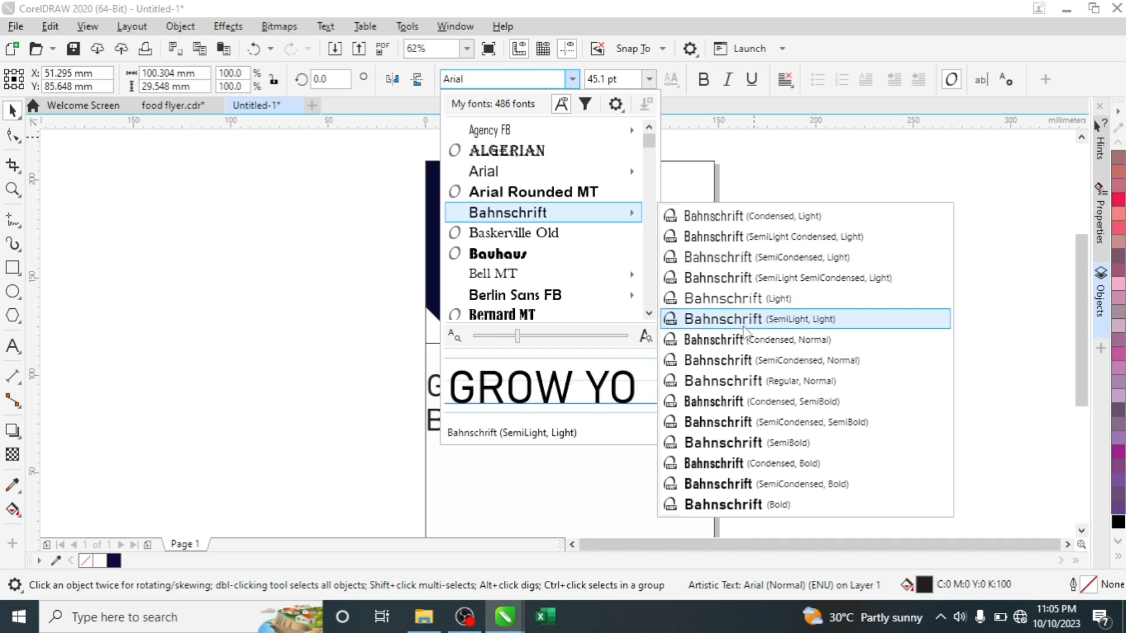
click(706, 485)
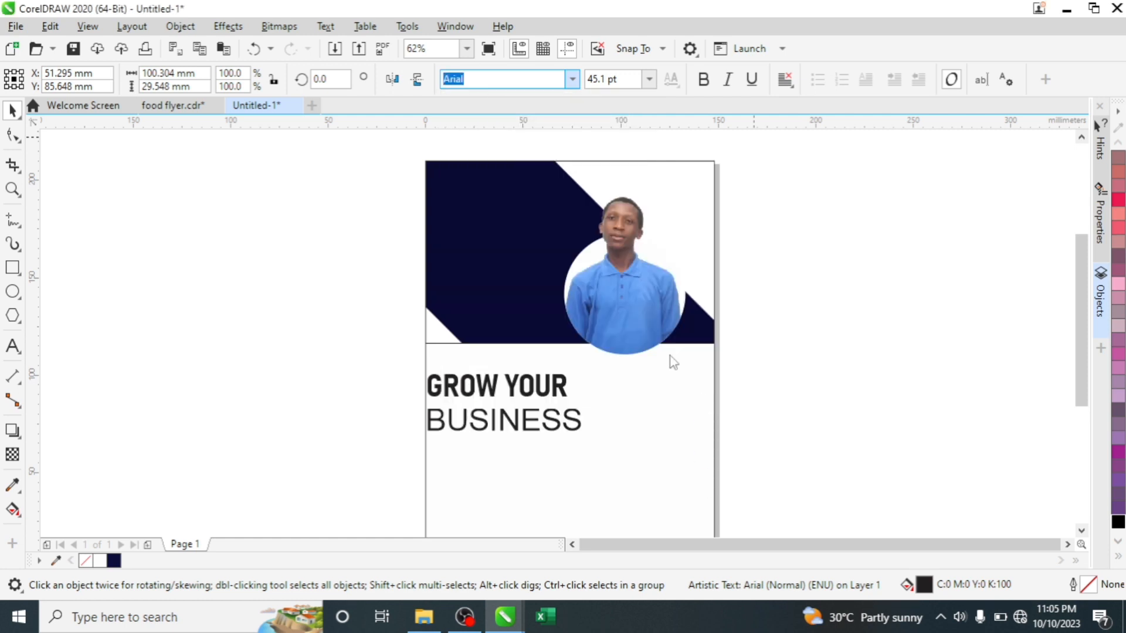
click(520, 425)
click(563, 395)
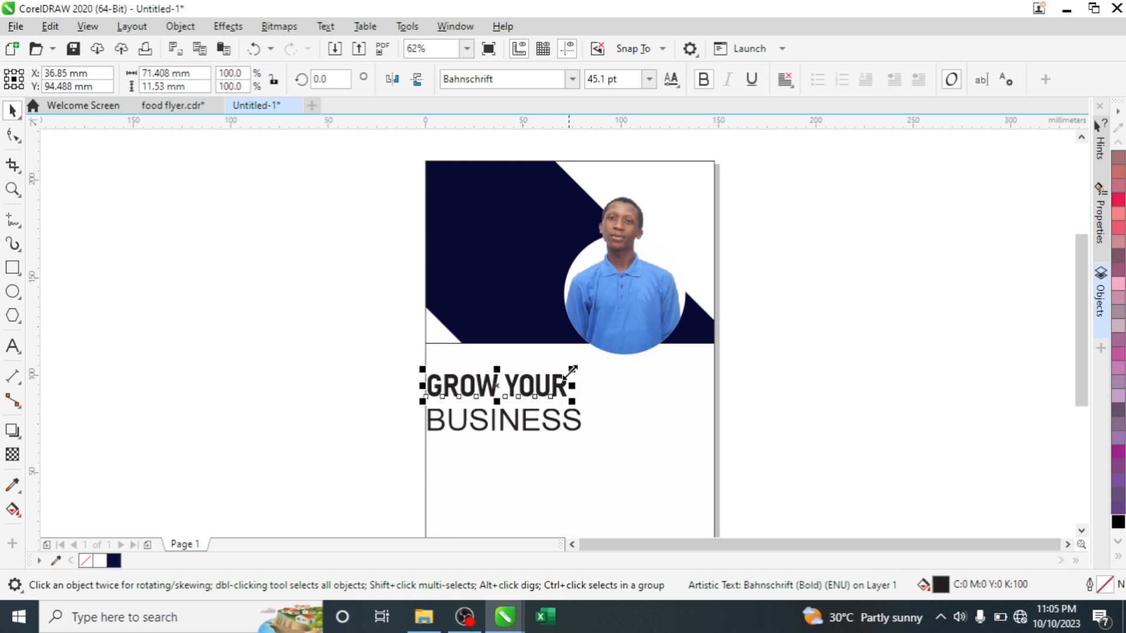
- Shrink GROW YOUR to about 60% and move the heading lines up into the navy header
drag(571, 369, 513, 382)
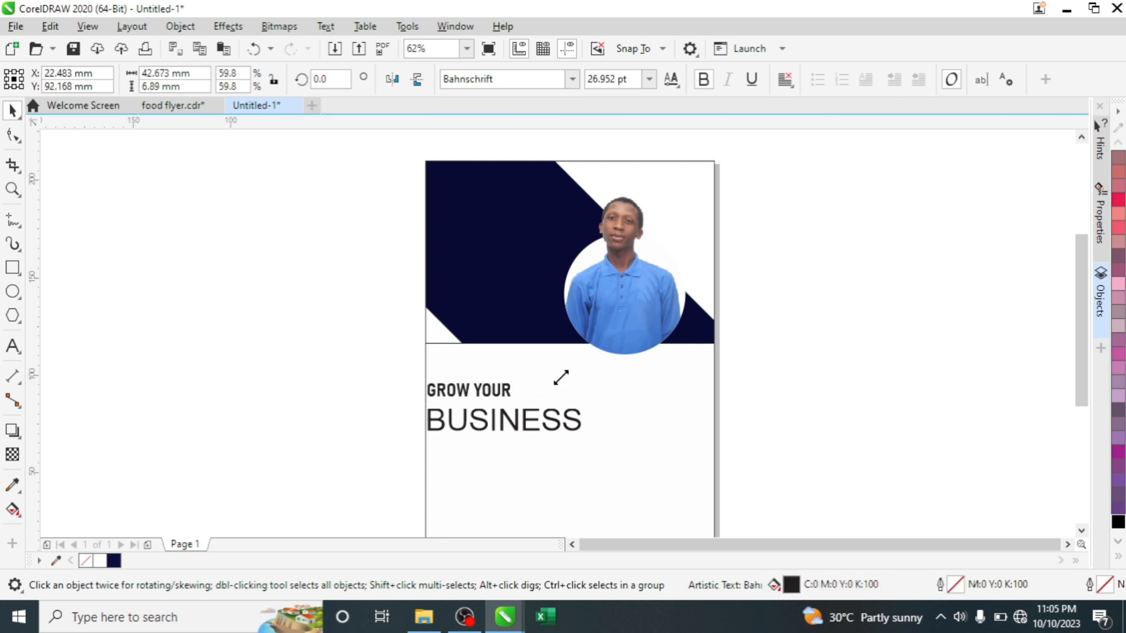
click(481, 421)
click(480, 421)
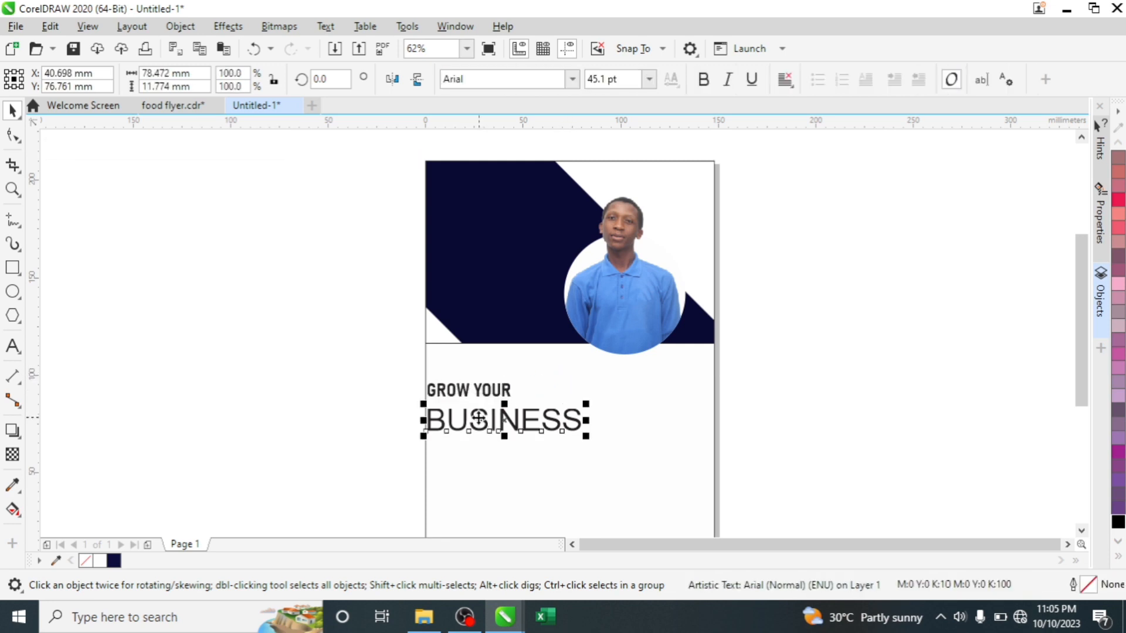
drag(481, 421, 480, 228)
shift+click(479, 393)
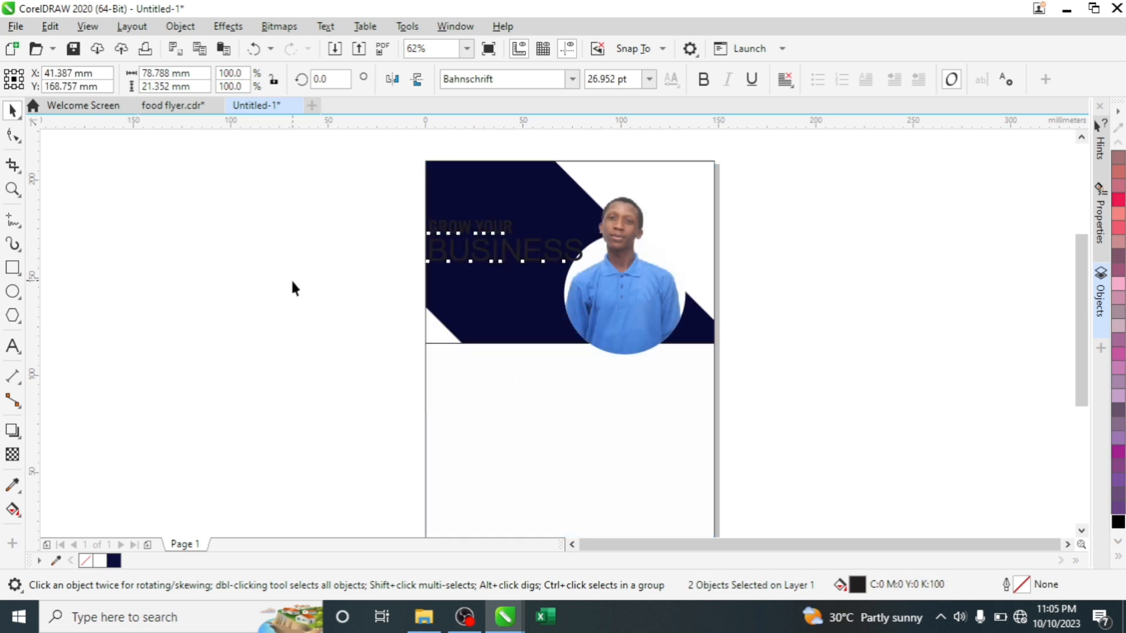
- Enlarge GROW YOUR and shrink BUSINESS slightly so both lines match in width
click(294, 287)
click(491, 223)
drag(517, 215, 558, 195)
click(577, 251)
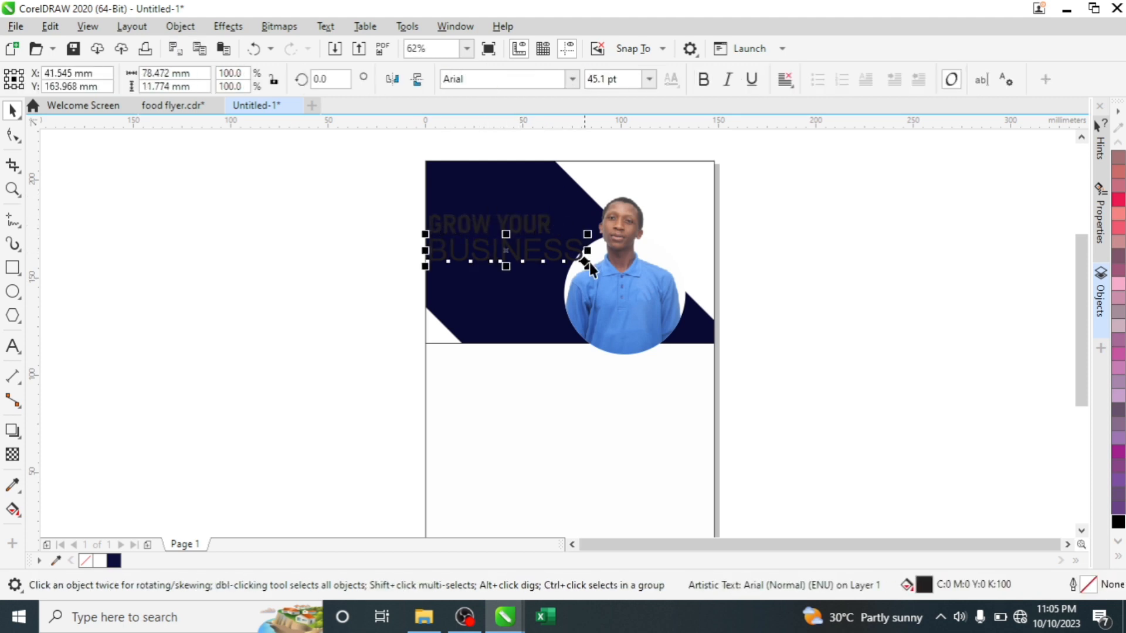
drag(585, 262, 567, 258)
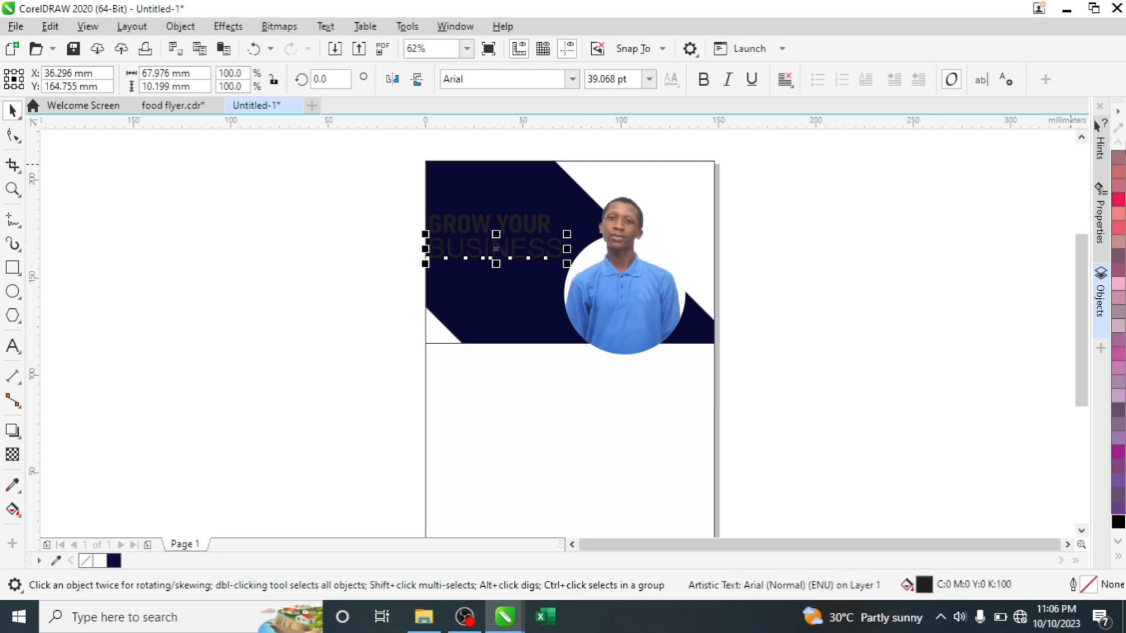
- Fill BUSINESS with white and reposition it within the navy header
click(100, 561)
key(Escape)
click(458, 256)
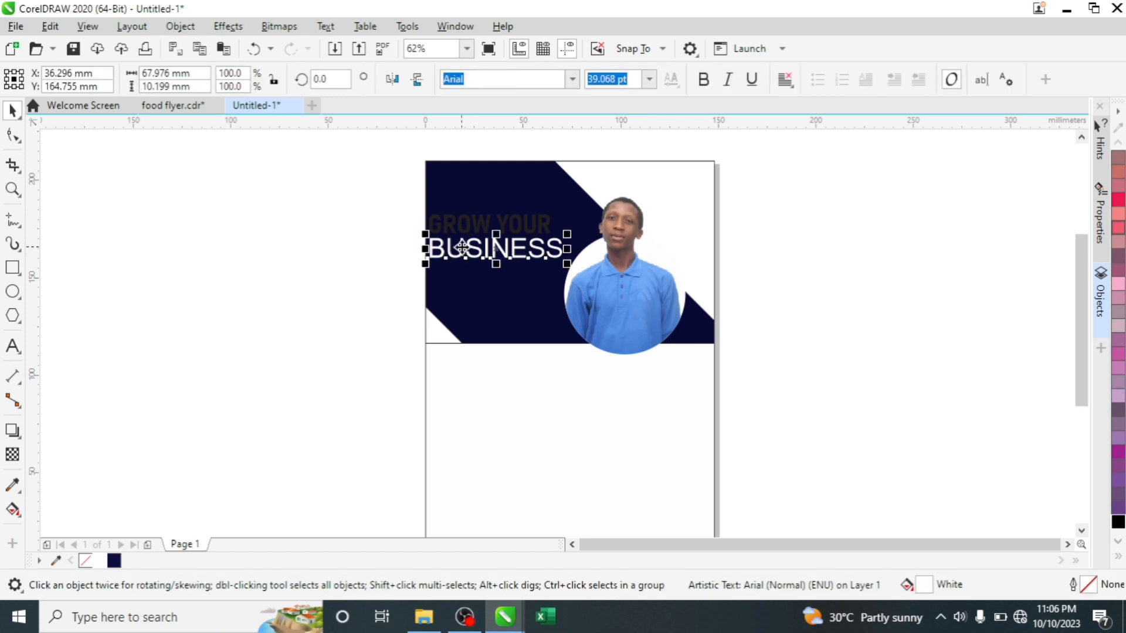
drag(459, 256, 547, 219)
- Colour GROW YOUR orange from the expanded colour palette
click(485, 228)
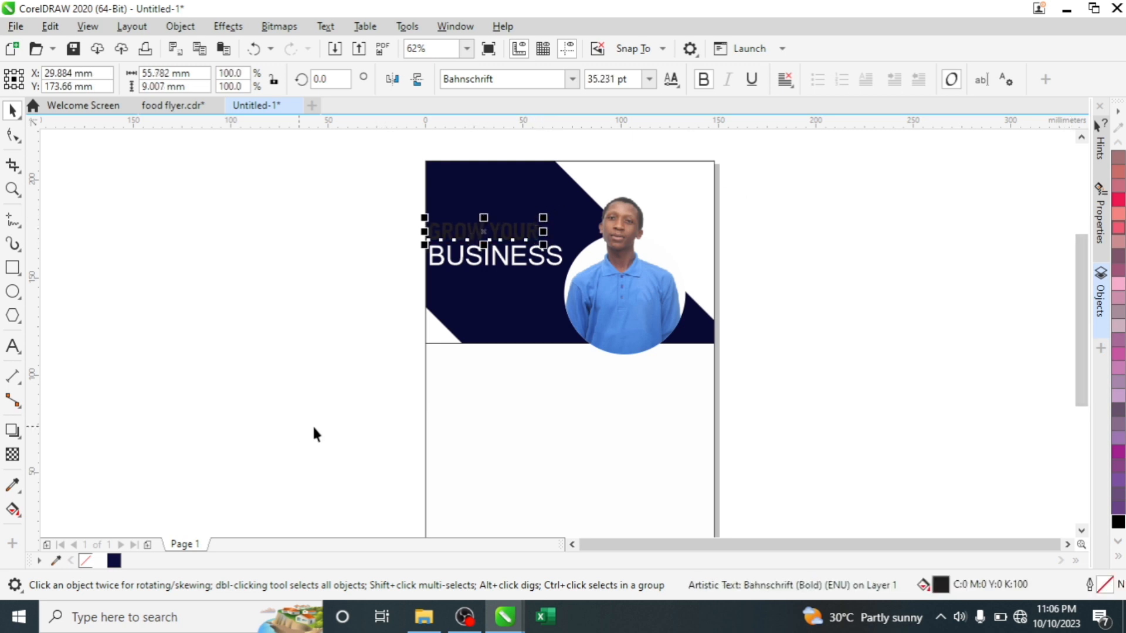
click(1119, 559)
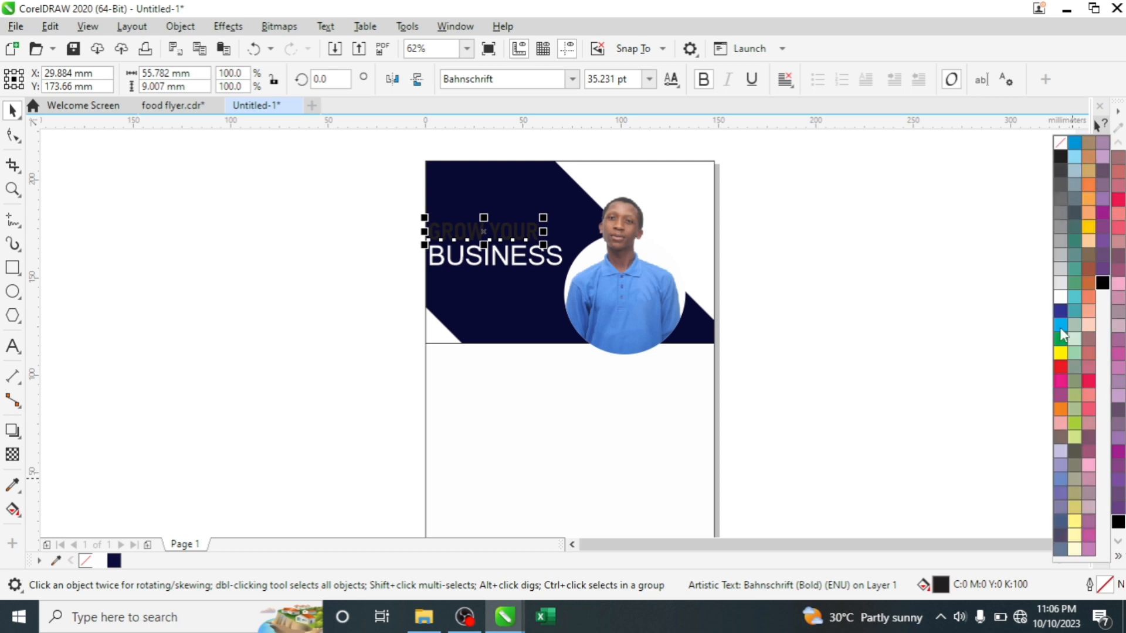
click(1059, 411)
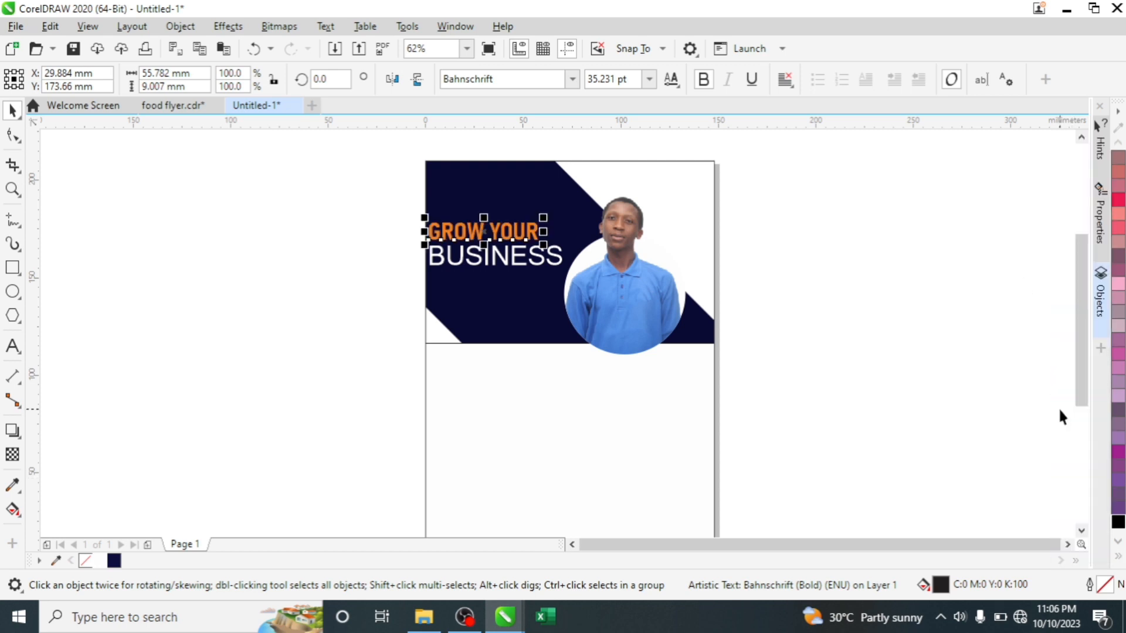
key(Escape)
- Scale both heading lines down slightly together
drag(378, 182, 576, 282)
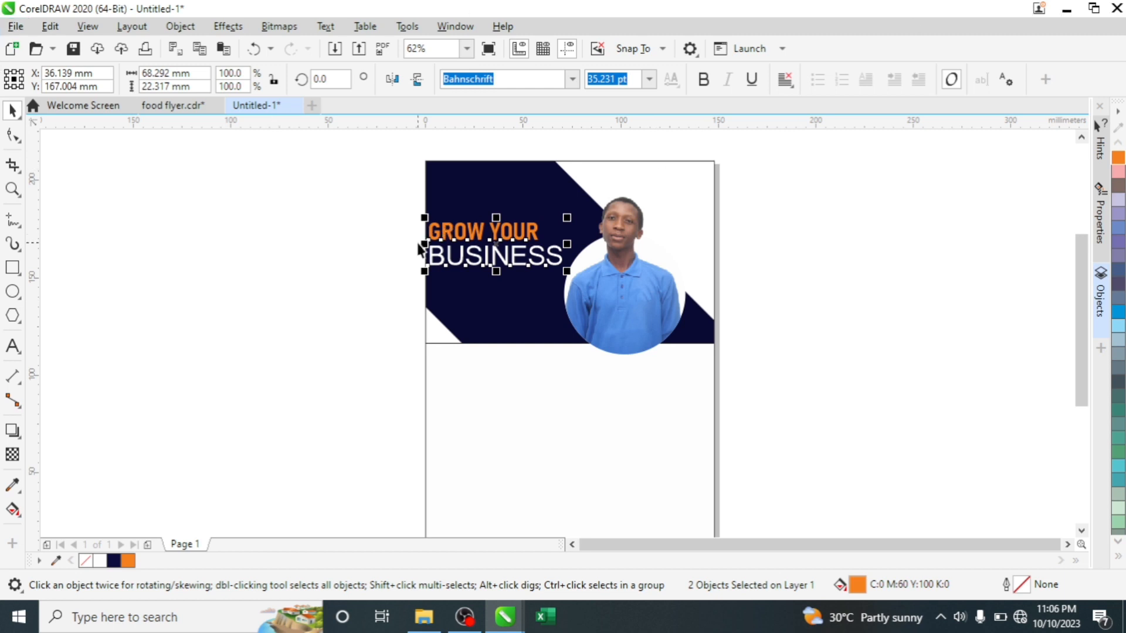
drag(427, 217, 434, 221)
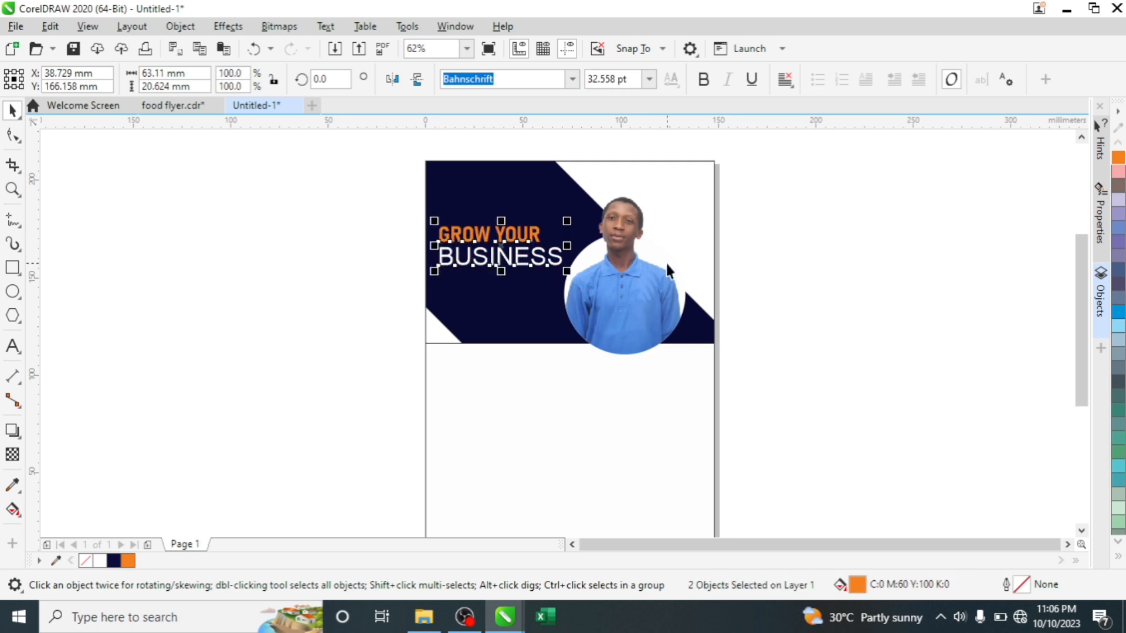
click(807, 233)
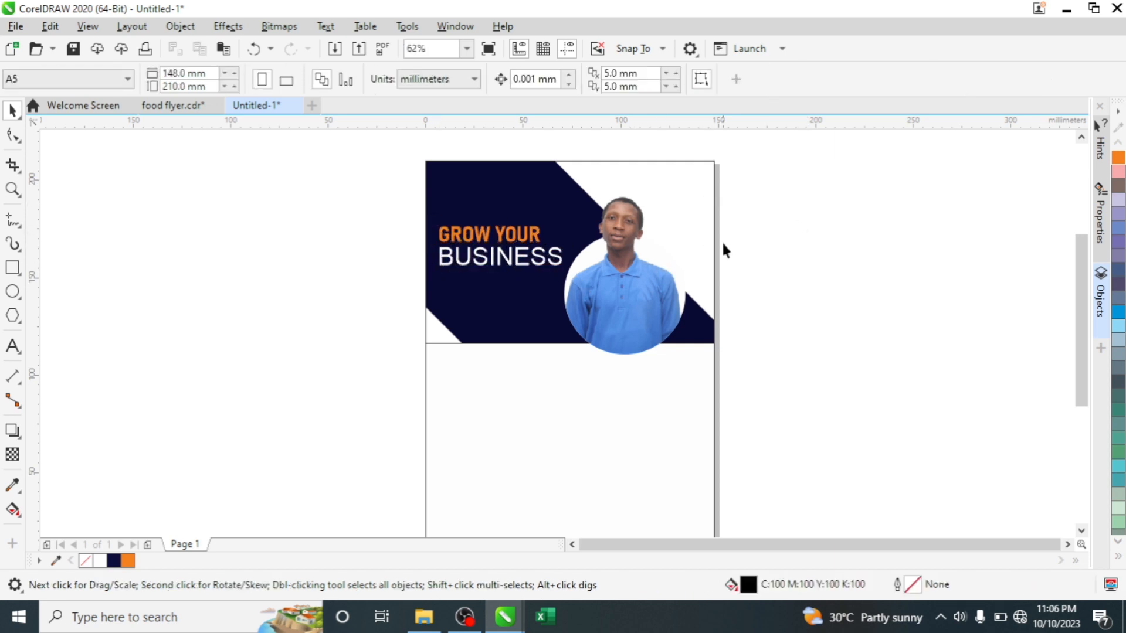
click(680, 177)
click(557, 413)
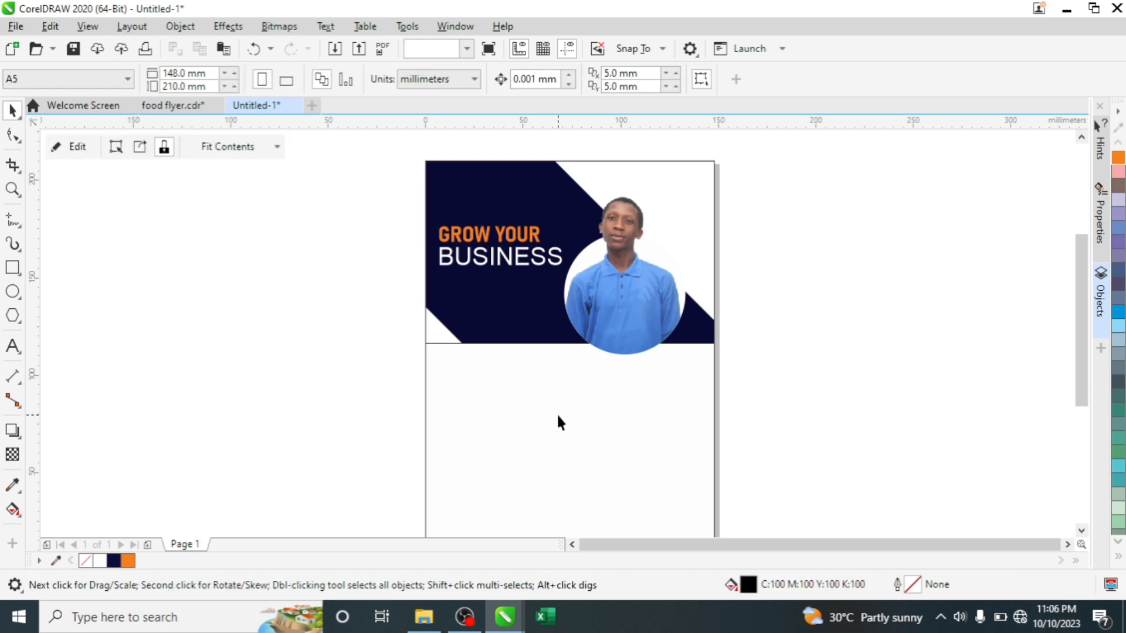
click(607, 234)
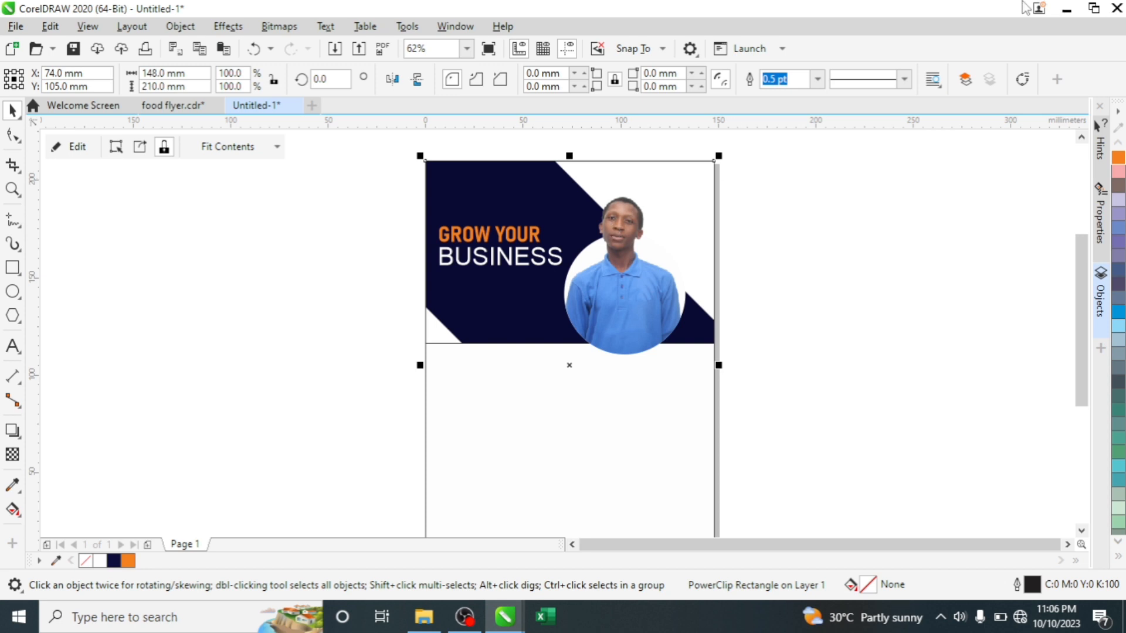
click(798, 240)
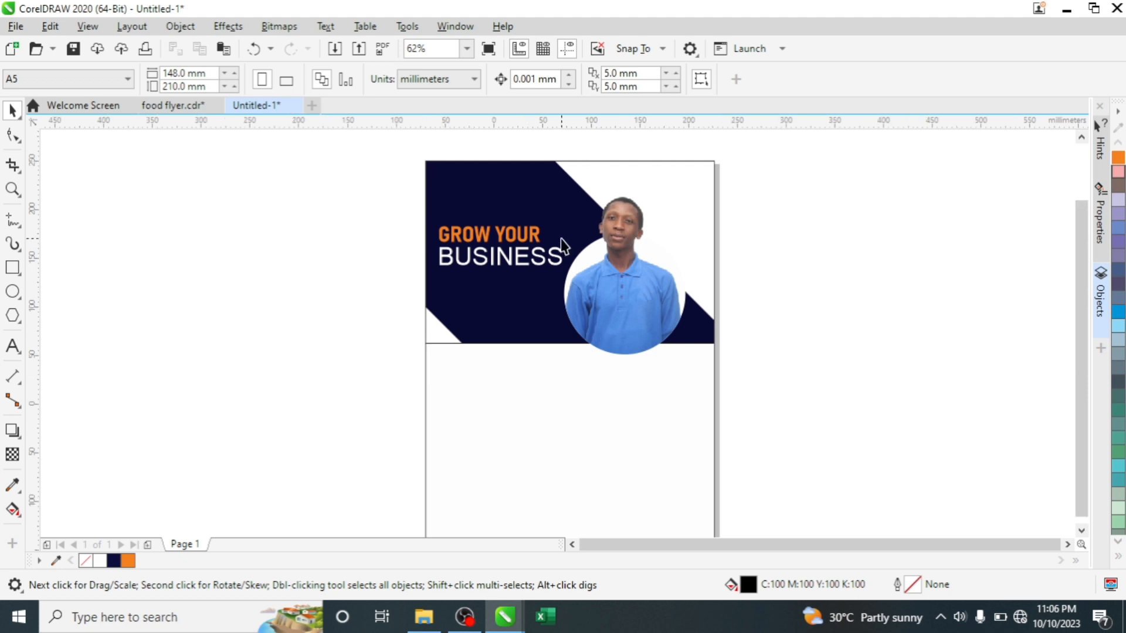
scroll(558, 243, down, 5)
- Draw a black rectangle below the header at the page's left edge
scroll(562, 287, up, 5)
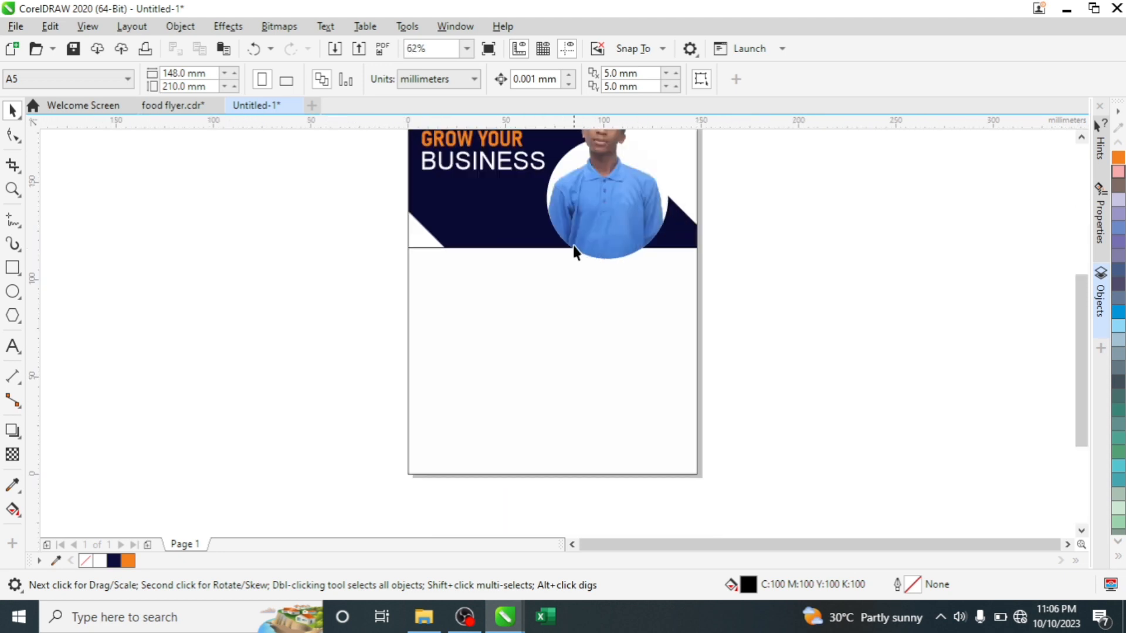
click(13, 268)
drag(408, 249, 541, 320)
key(space)
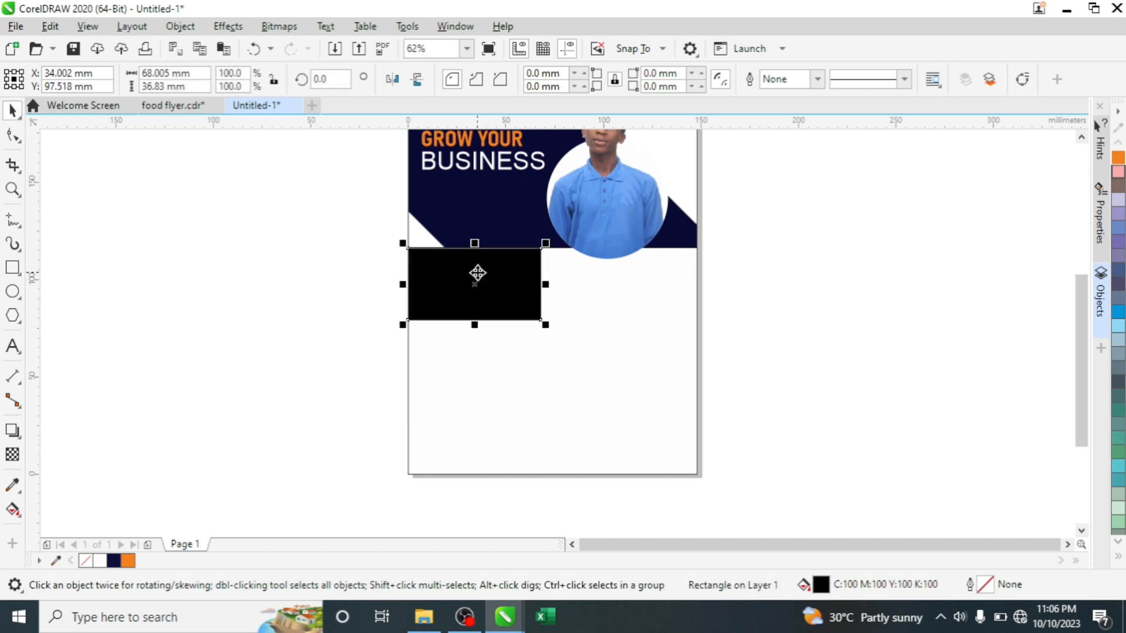
- Duplicate the rectangle twice below it and stretch all three down to the page bottom
drag(478, 272, 479, 345)
click(537, 381)
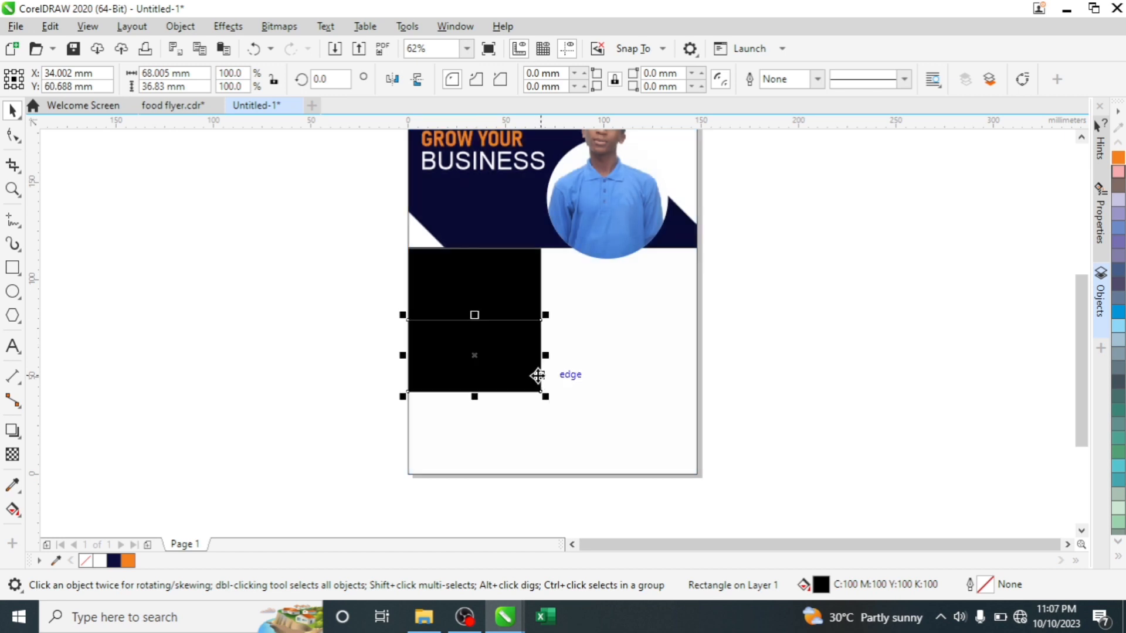
key(ctrl+r)
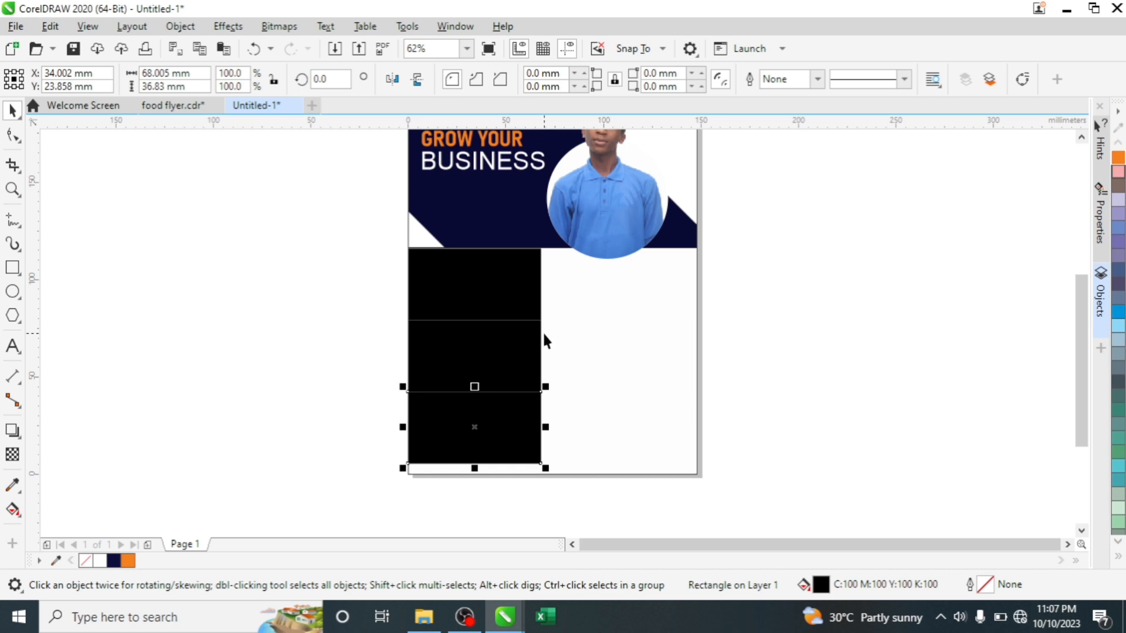
shift+click(491, 339)
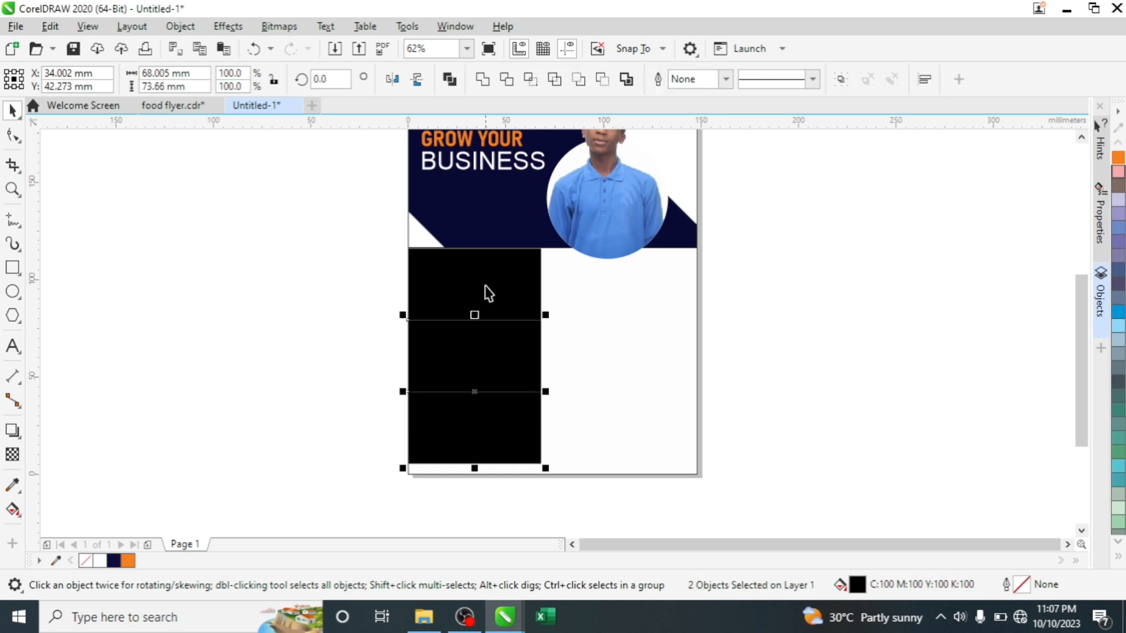
shift+click(485, 294)
drag(475, 468, 472, 475)
- Fill all three stacked rectangles with orange
click(754, 271)
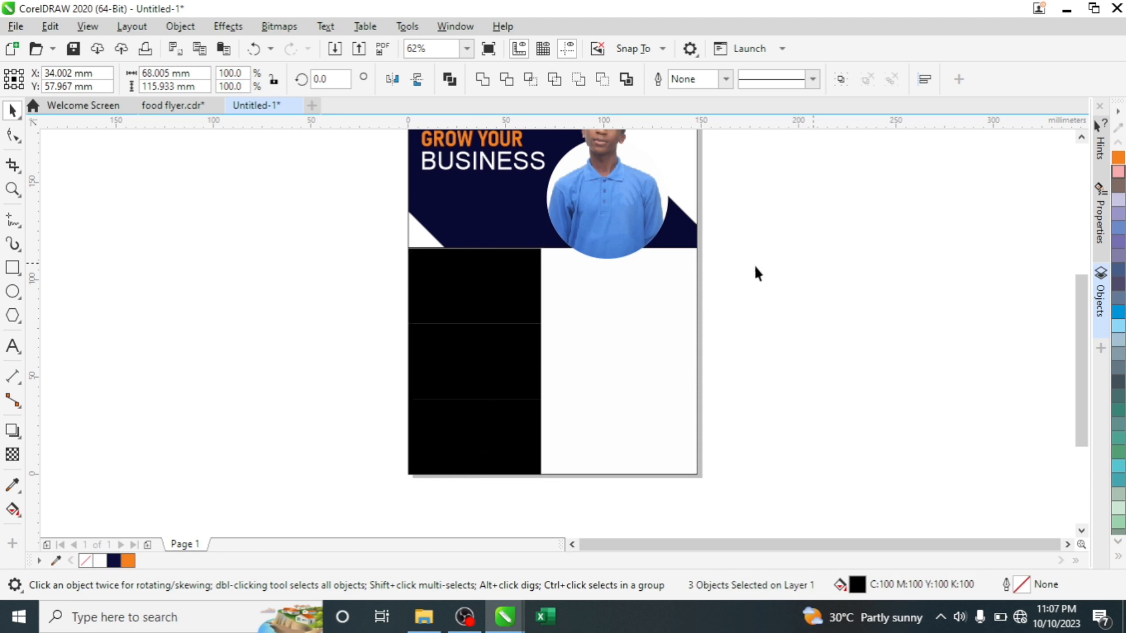
click(472, 290)
click(127, 561)
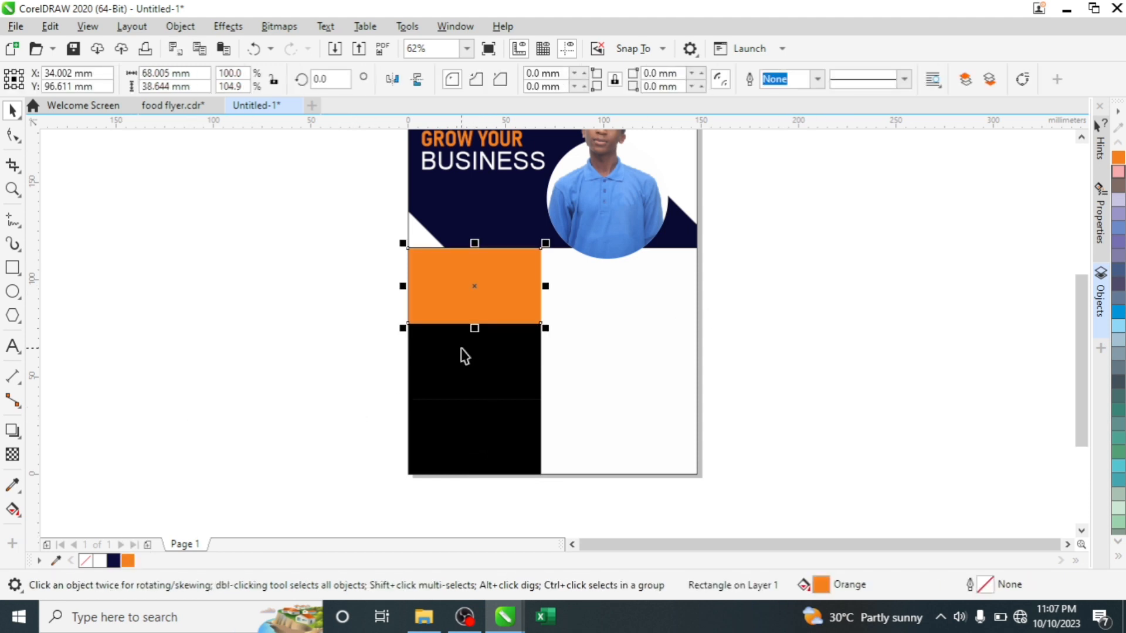
click(455, 352)
click(128, 561)
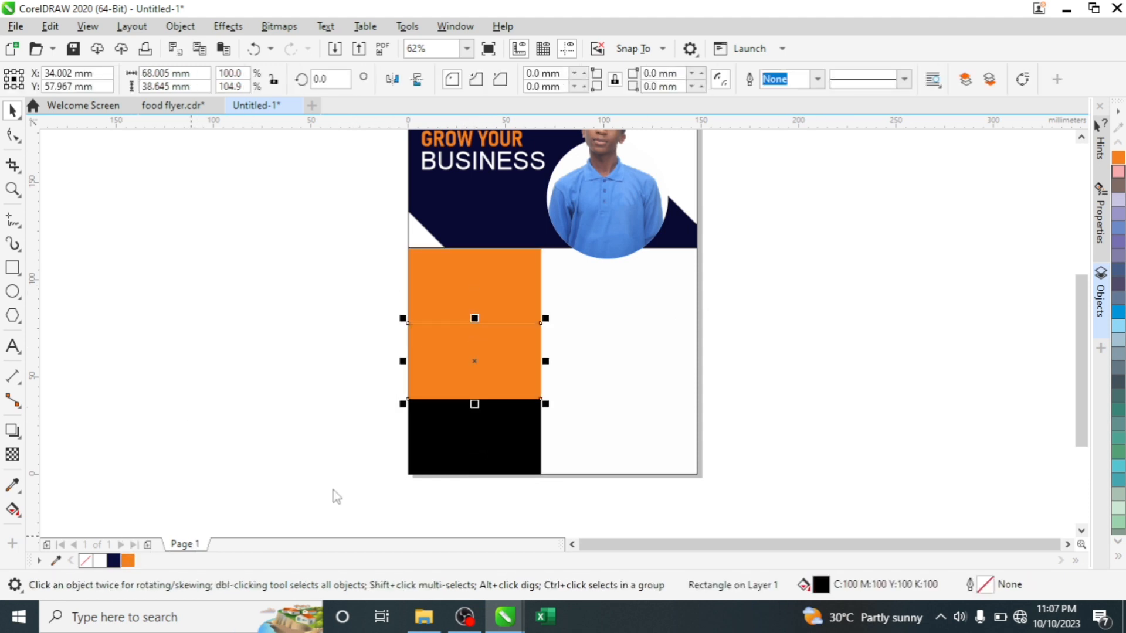
click(451, 469)
click(128, 561)
click(698, 244)
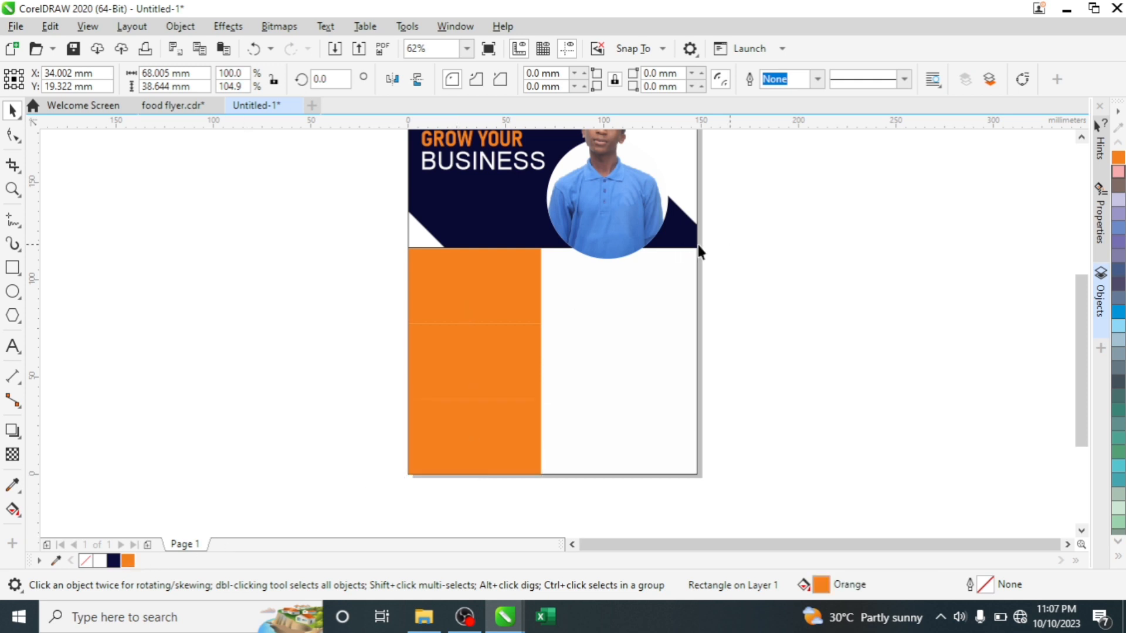
- Give the middle panel a darker orange and the bottom panel a brownish orange
click(516, 273)
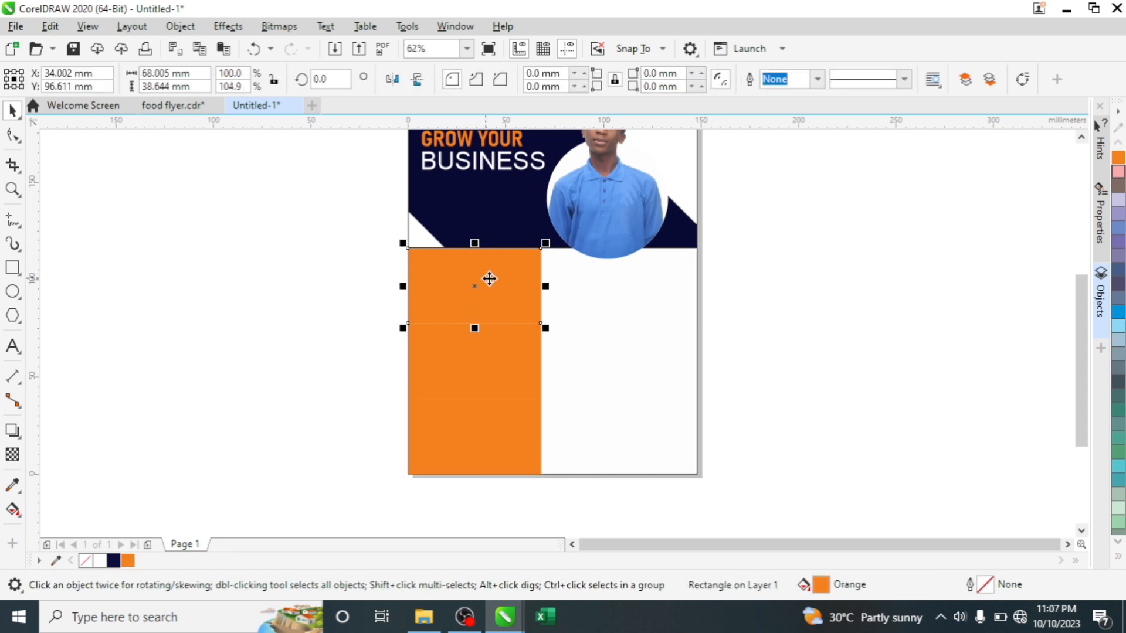
click(473, 355)
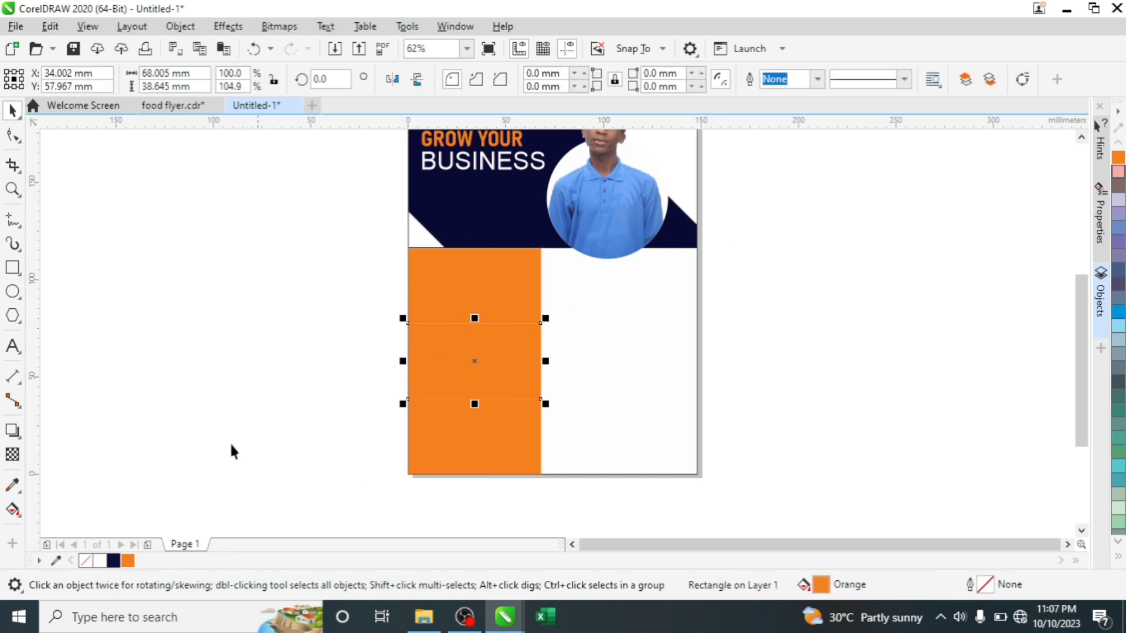
ctrl+click(115, 563)
click(485, 434)
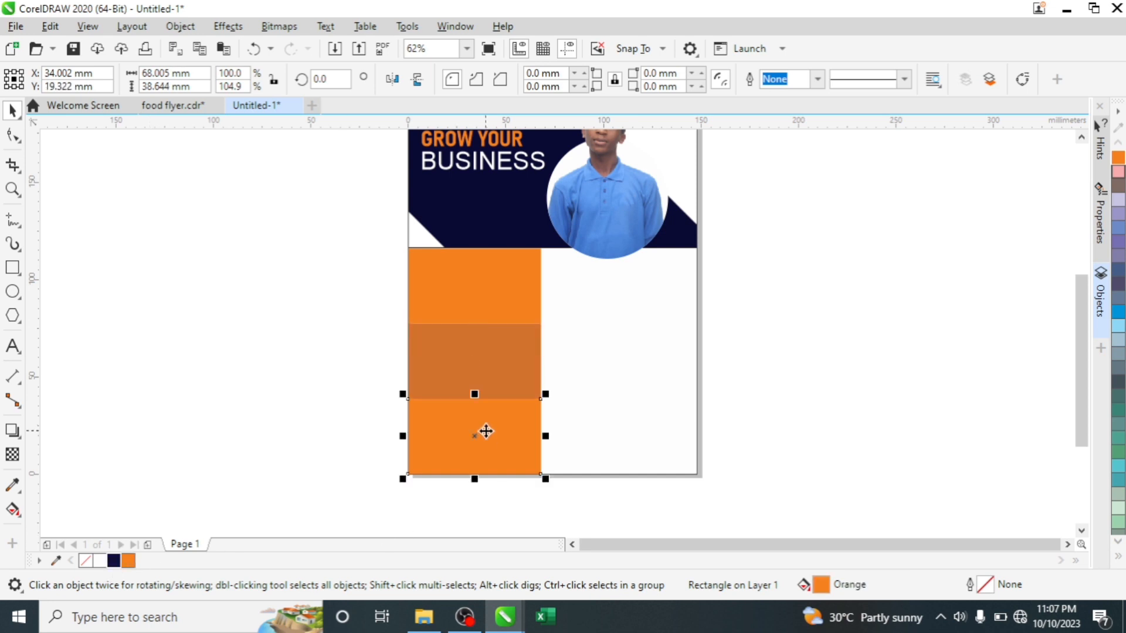
ctrl+click(1120, 193)
ctrl+click(1119, 193)
ctrl+click(1119, 194)
ctrl+click(1119, 194)
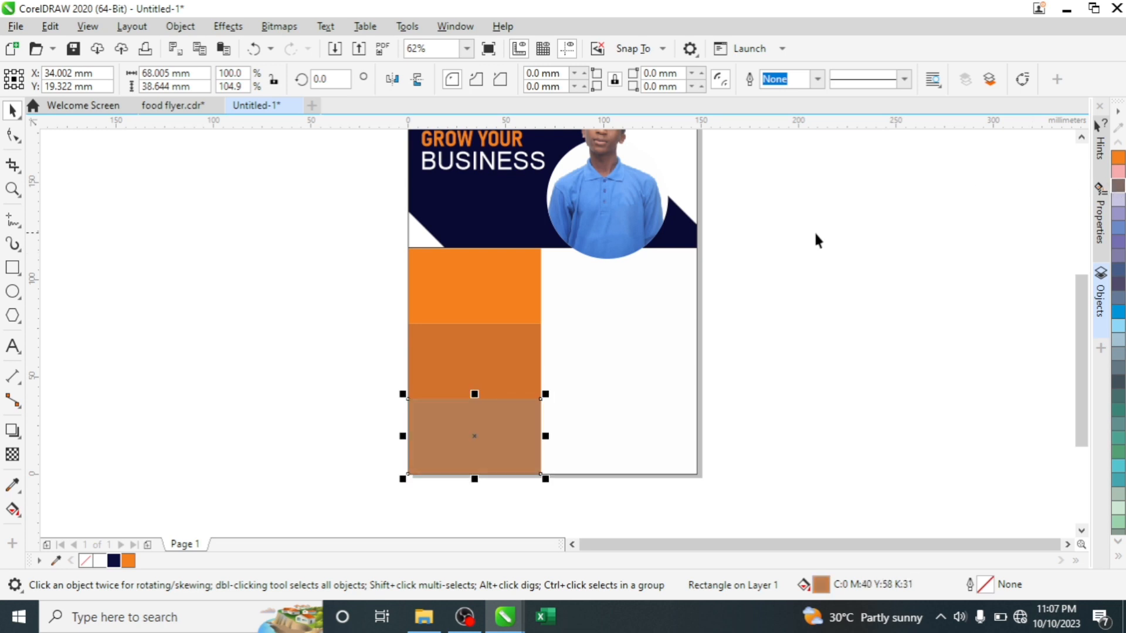
click(447, 478)
click(428, 448)
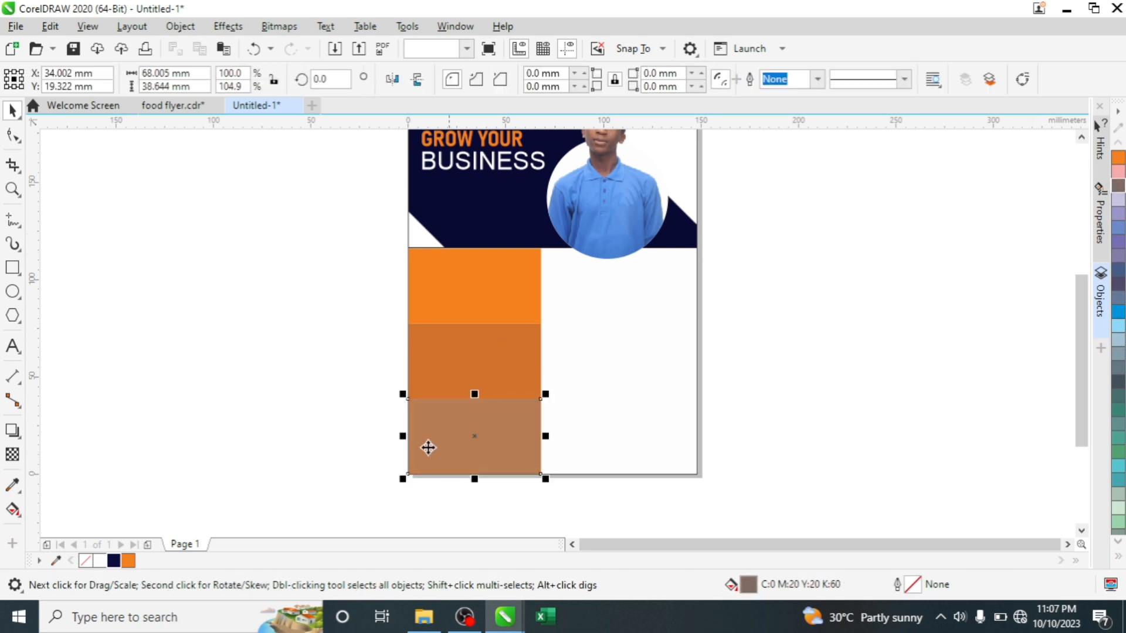
ctrl+click(128, 565)
click(899, 264)
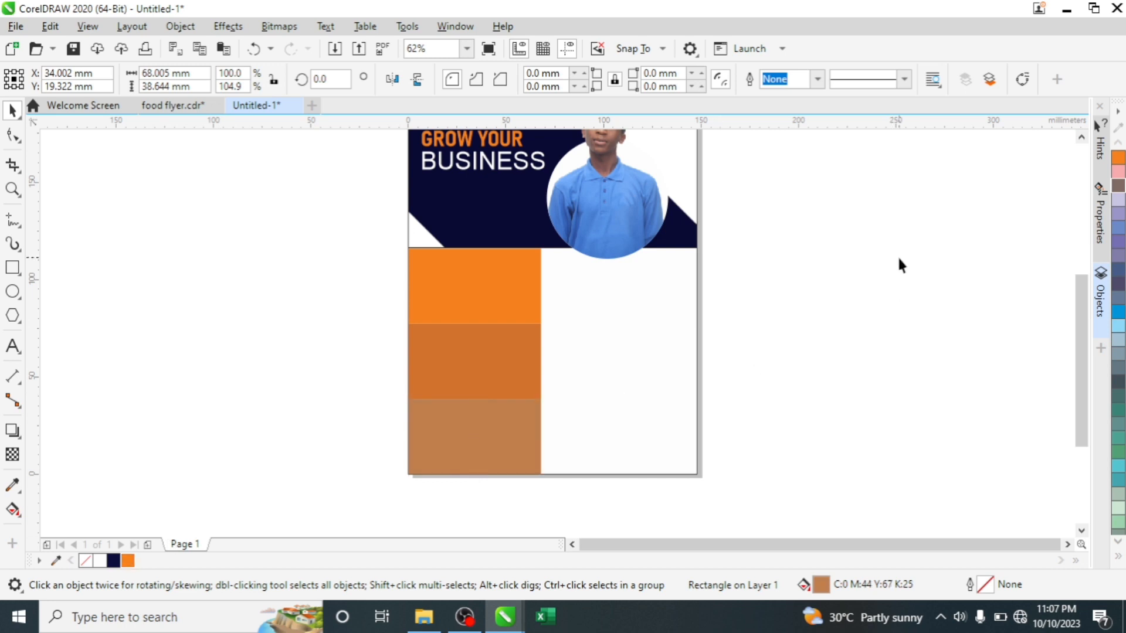
click(519, 273)
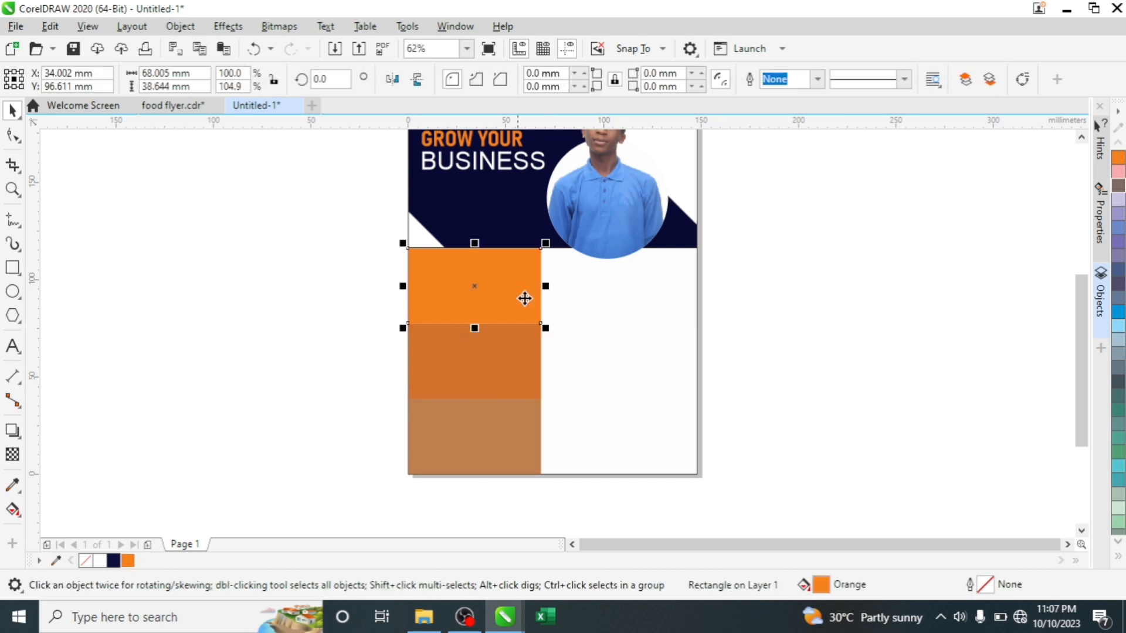
shift+click(508, 402)
- PowerClip the three orange panels inside the page frame so they trim at the page edge
shift+click(498, 364)
right_click(498, 365)
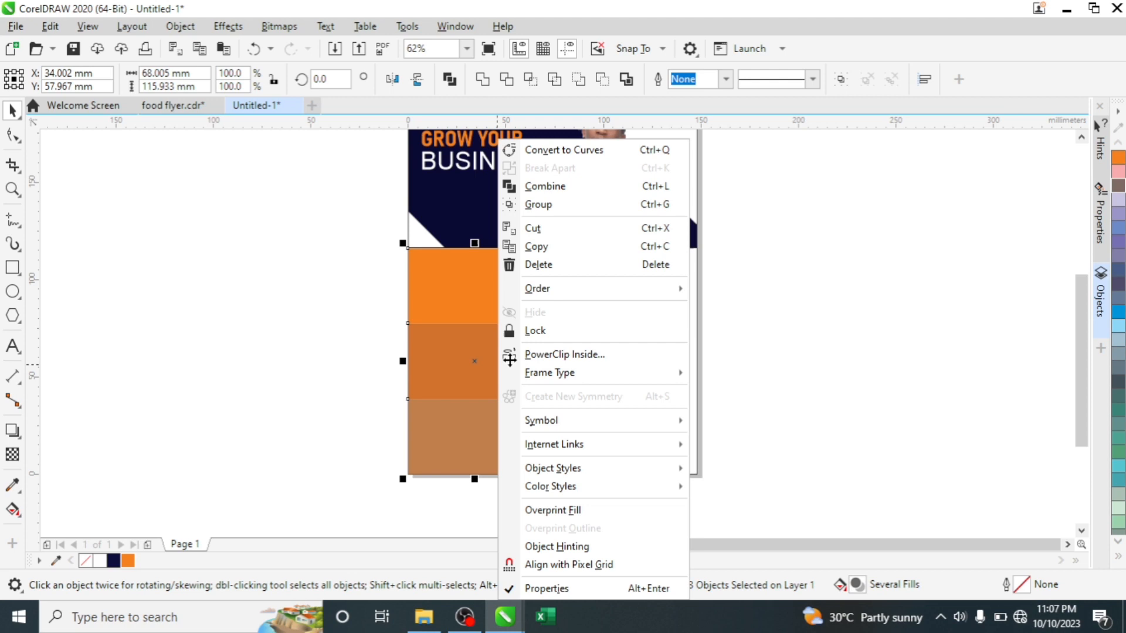
click(565, 354)
click(604, 329)
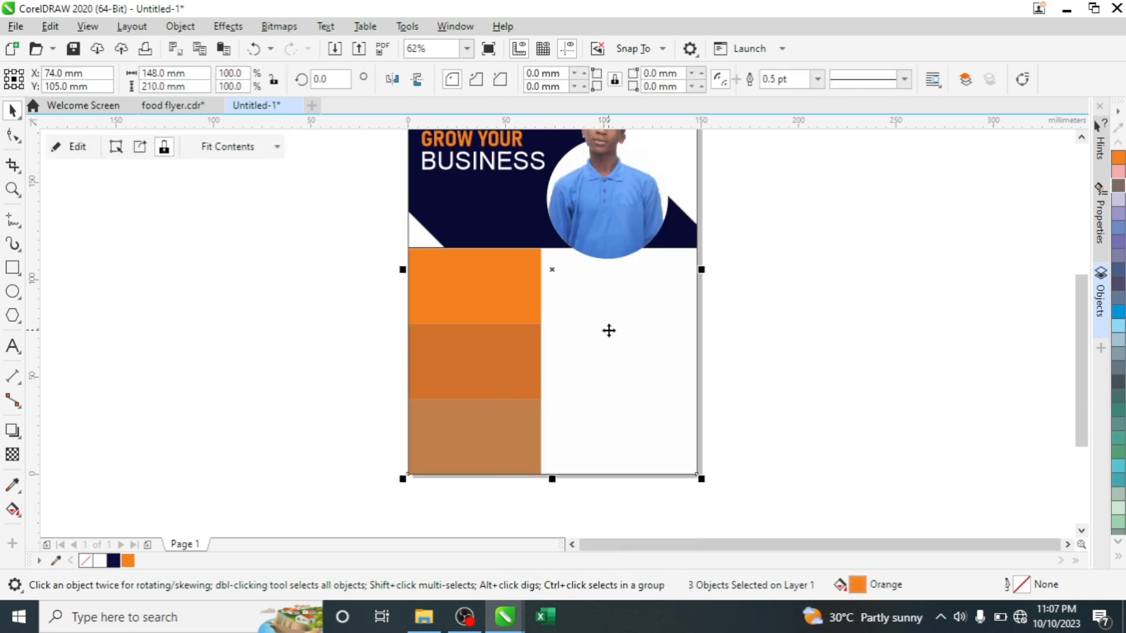
scroll(610, 331, down, 2)
click(697, 296)
scroll(618, 338, up, 1)
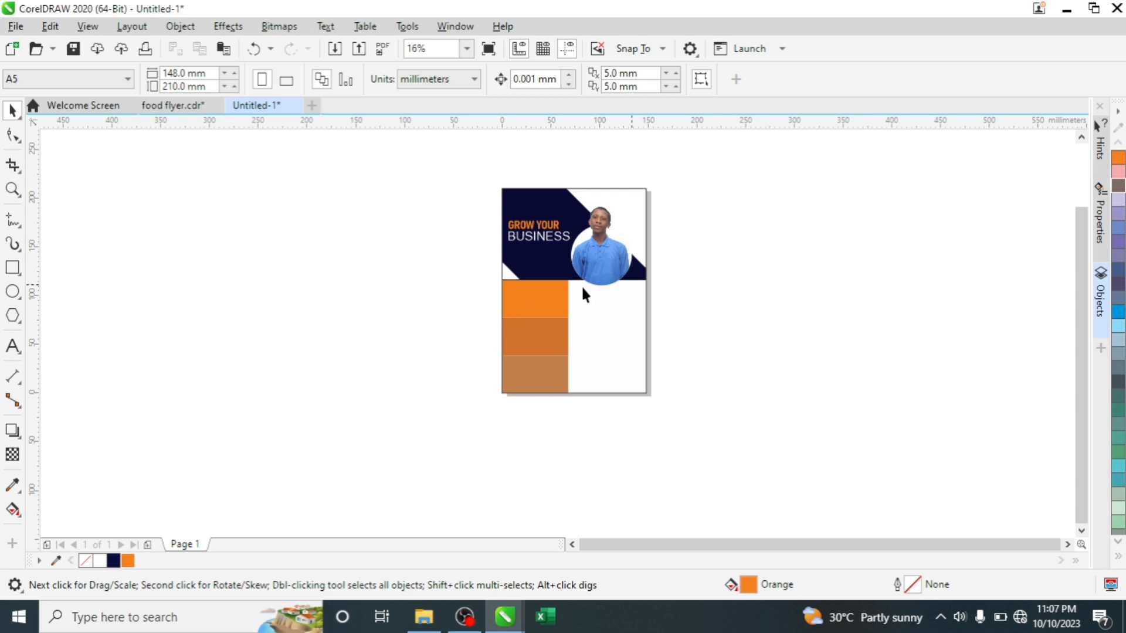
scroll(579, 301, up, 2)
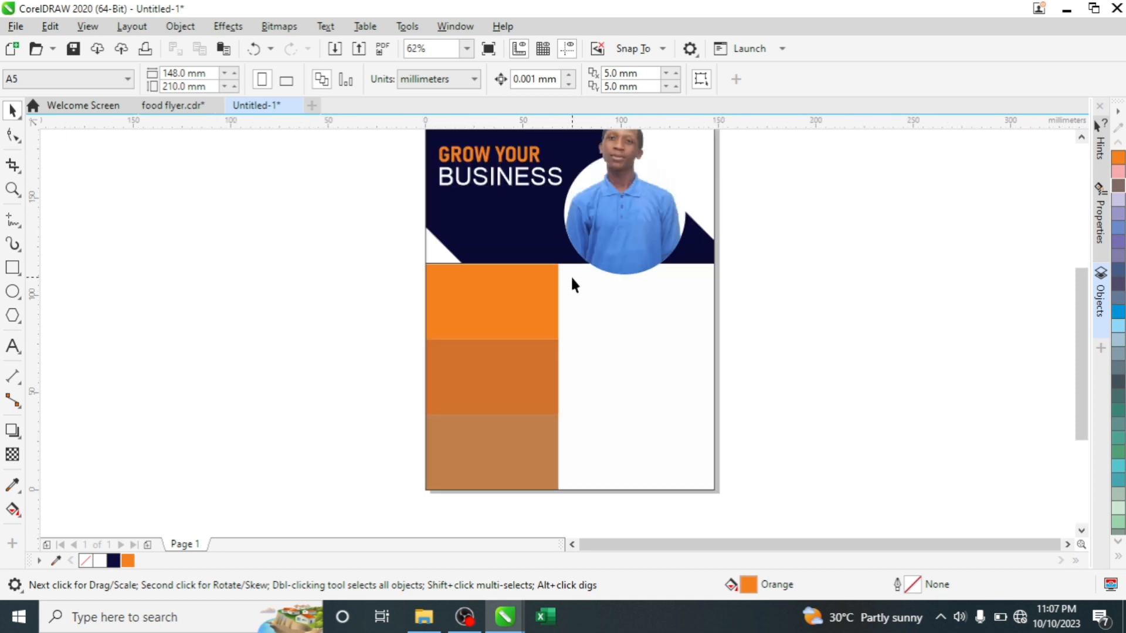
scroll(572, 284, down, 2)
scroll(572, 284, up, 4)
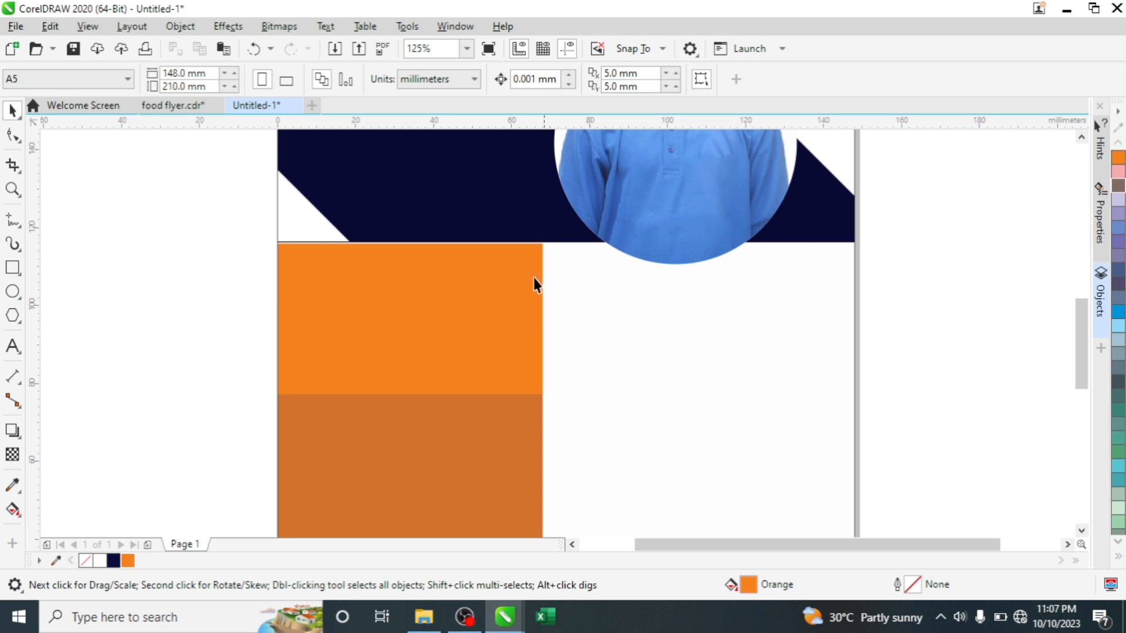
scroll(509, 280, down, 4)
scroll(610, 220, up, 2)
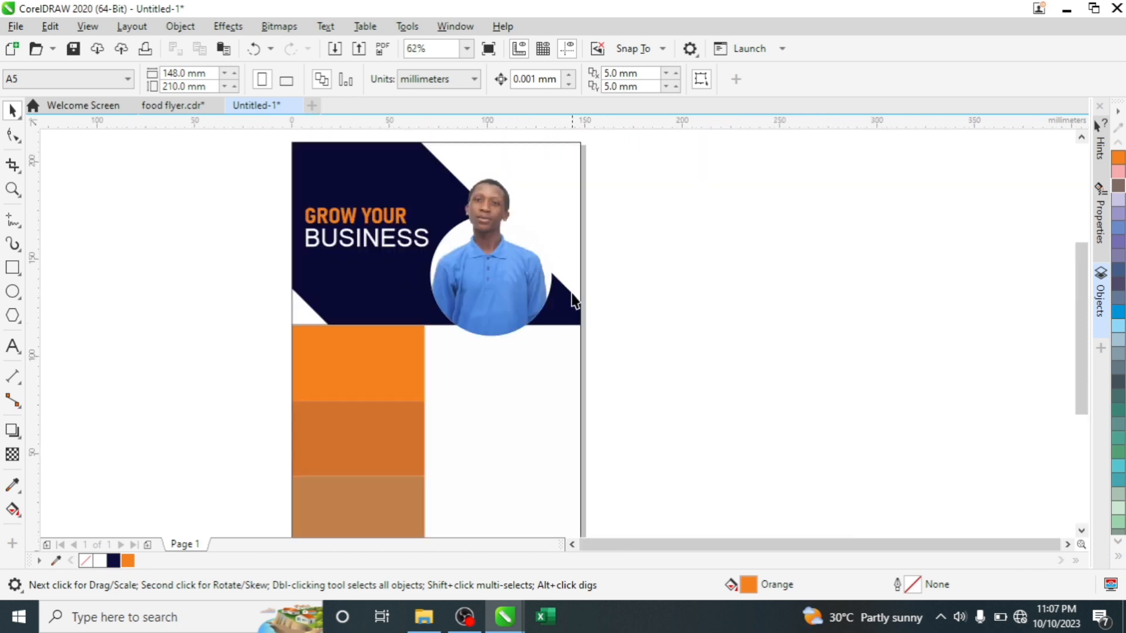
scroll(571, 320, down, 2)
scroll(571, 319, up, 4)
scroll(572, 316, down, 2)
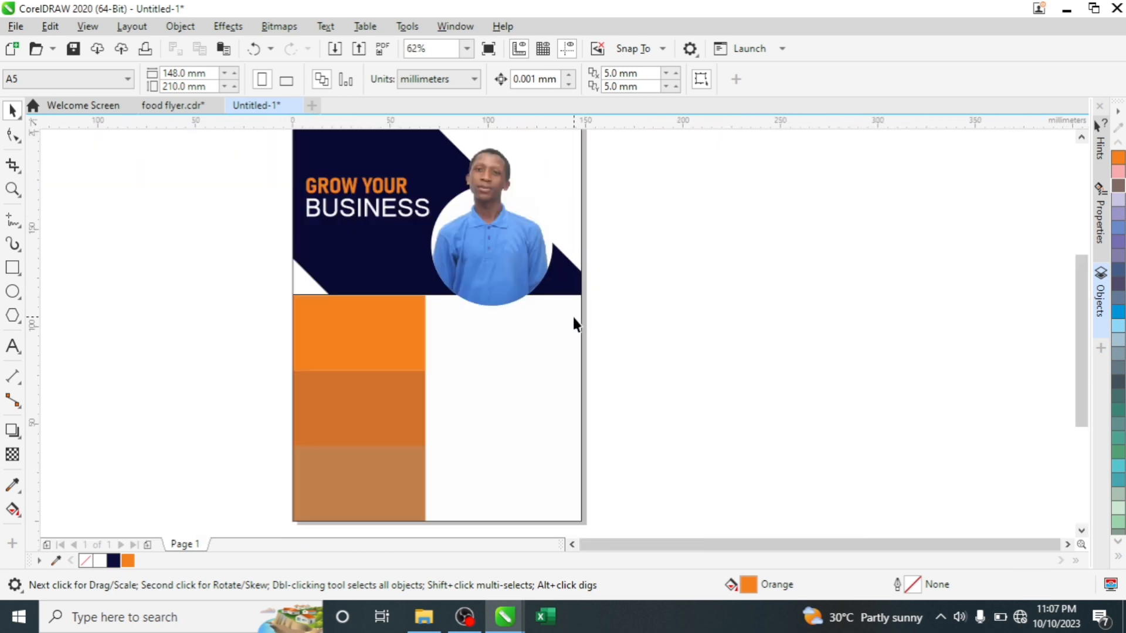
scroll(572, 315, down, 2)
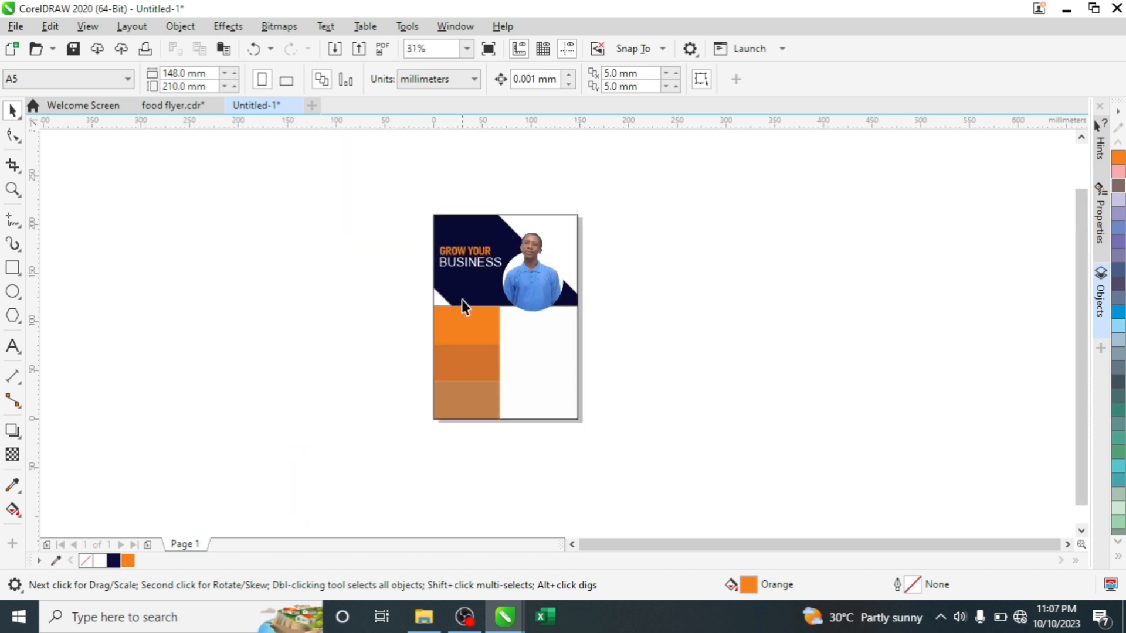
scroll(424, 282, up, 2)
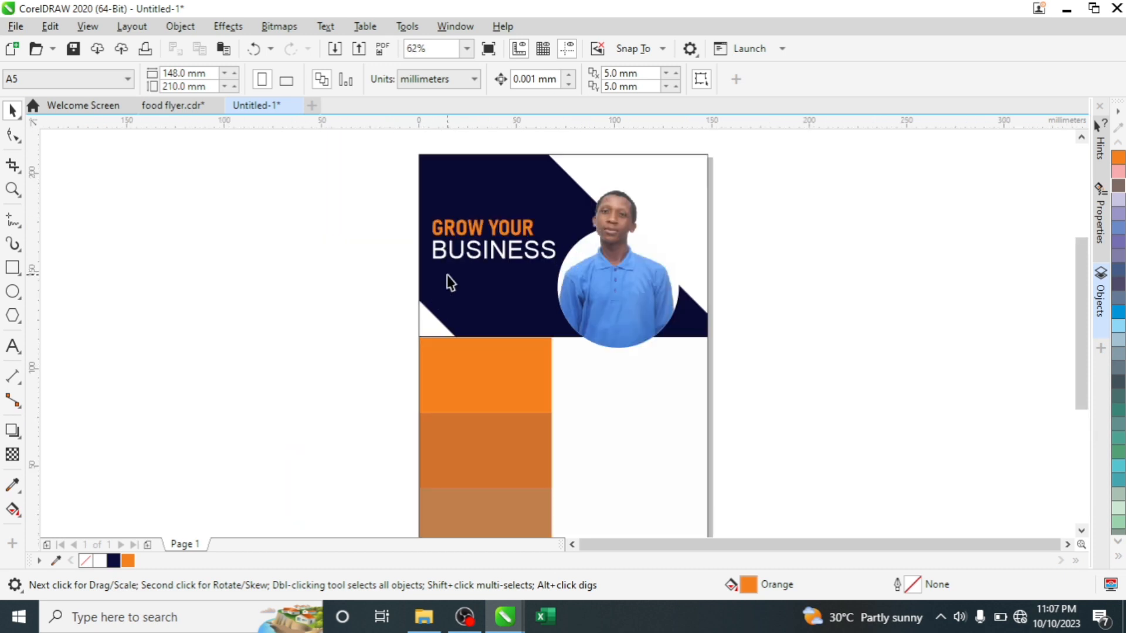
scroll(448, 277, up, 2)
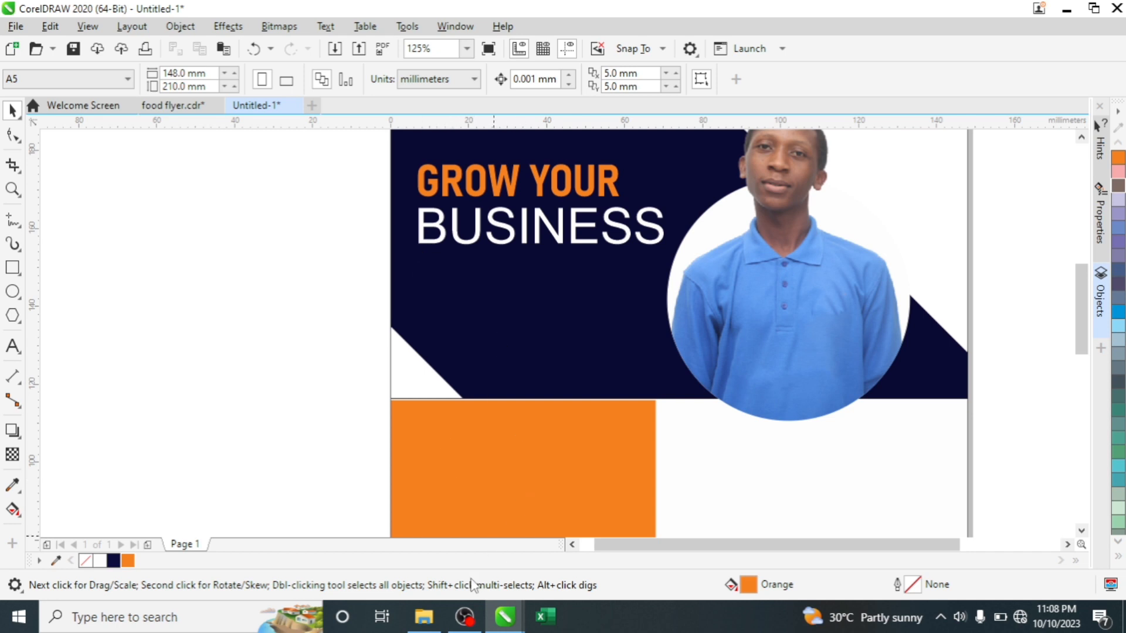
mouse_move(463, 610)
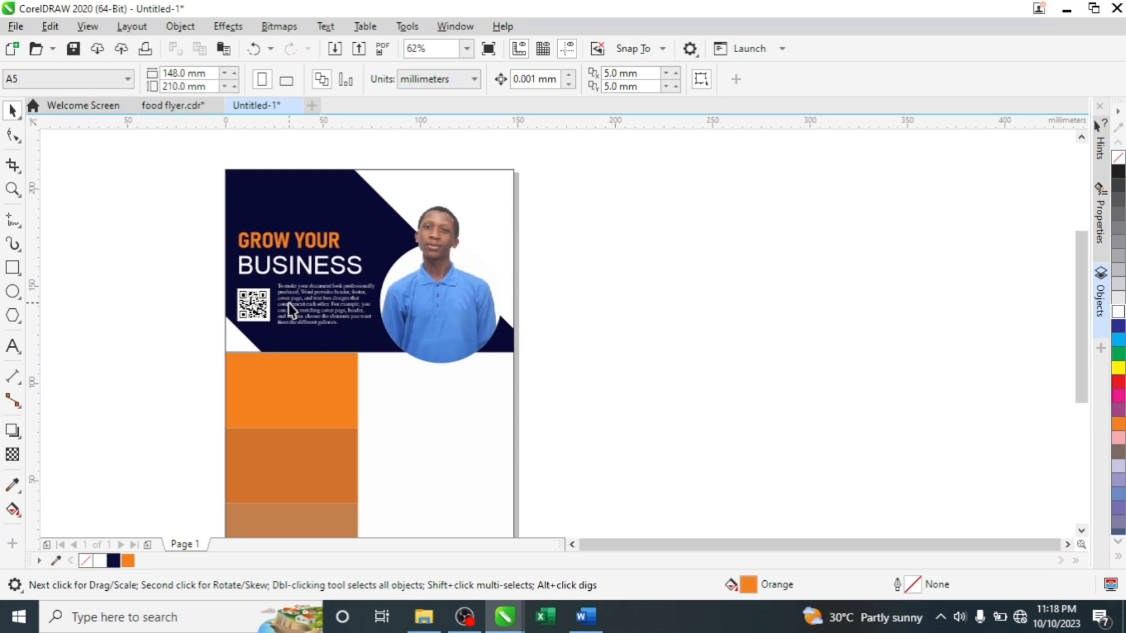
scroll(305, 287, up, 3)
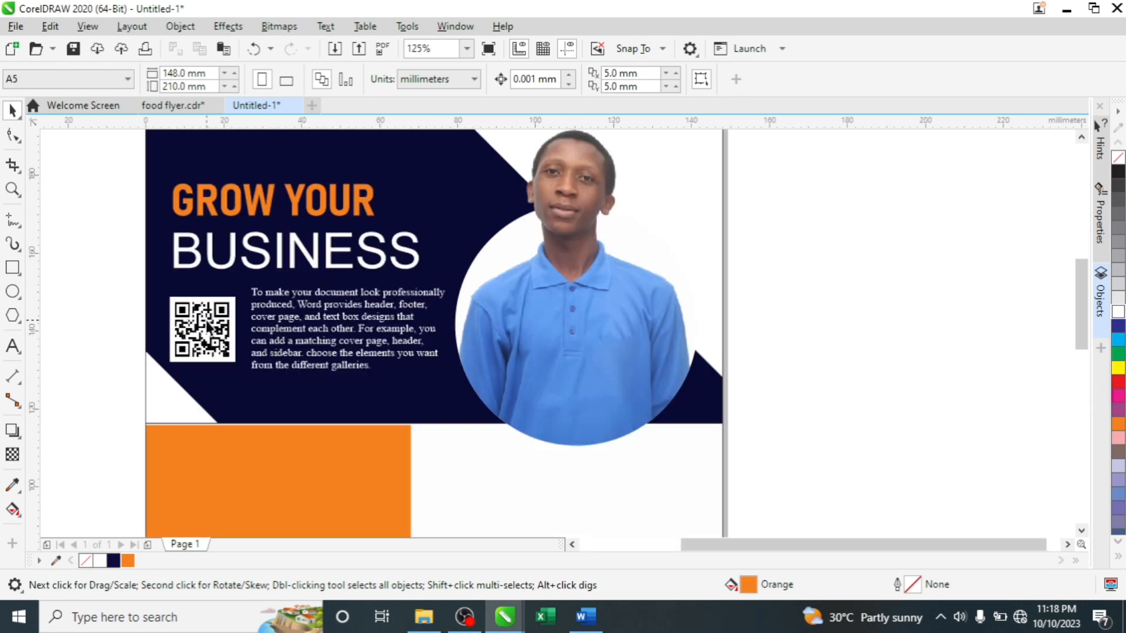
scroll(206, 320, down, 3)
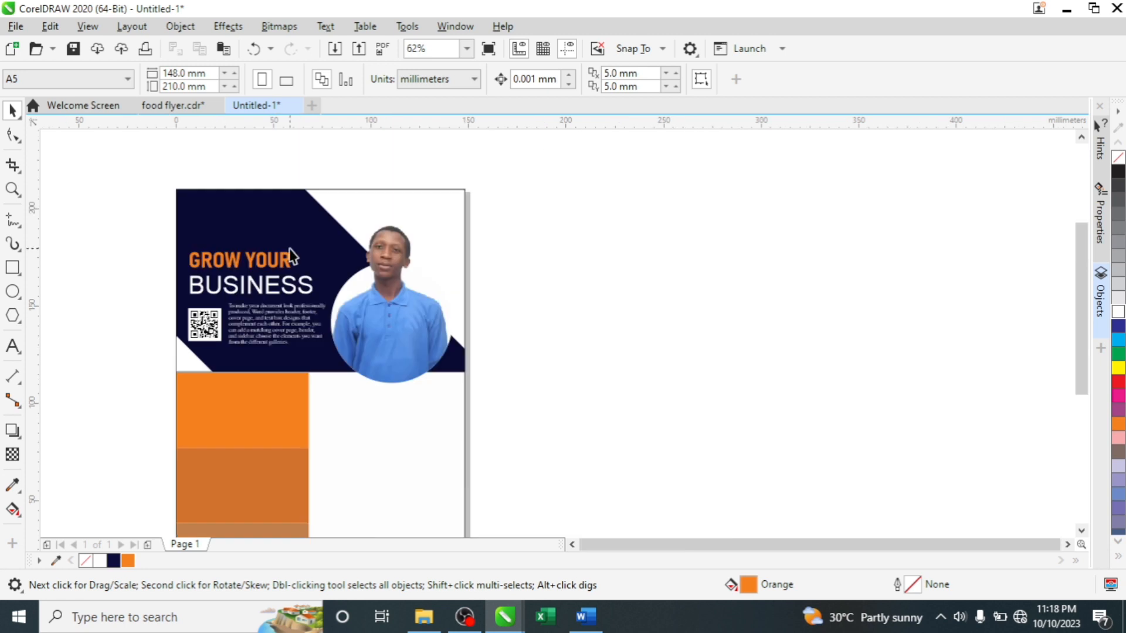
scroll(291, 256, down, 1)
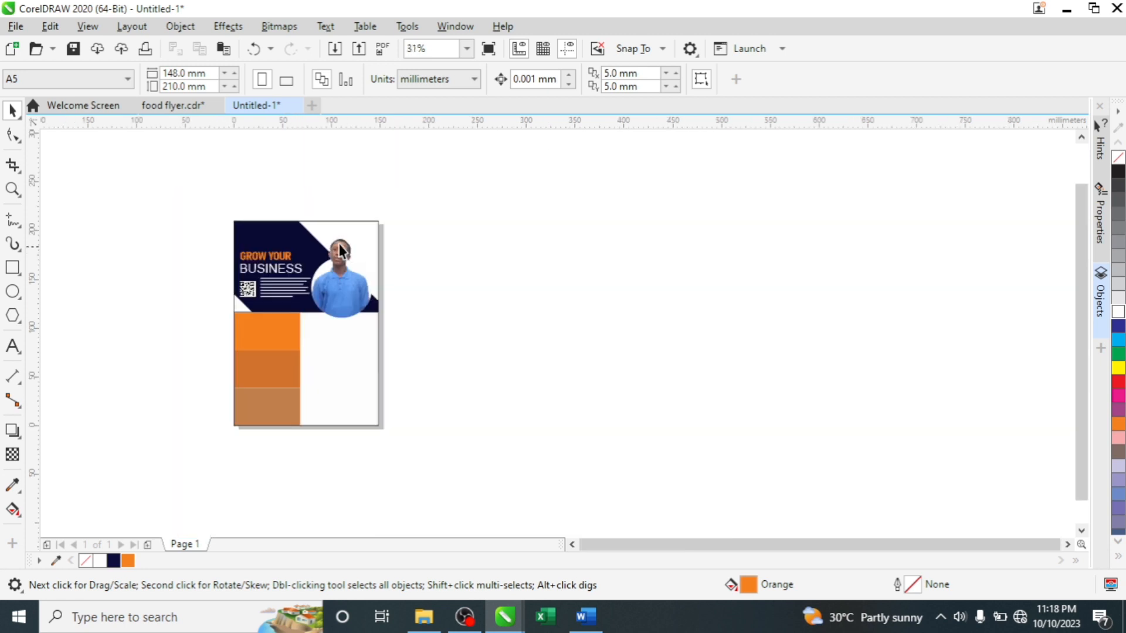
scroll(338, 239, up, 1)
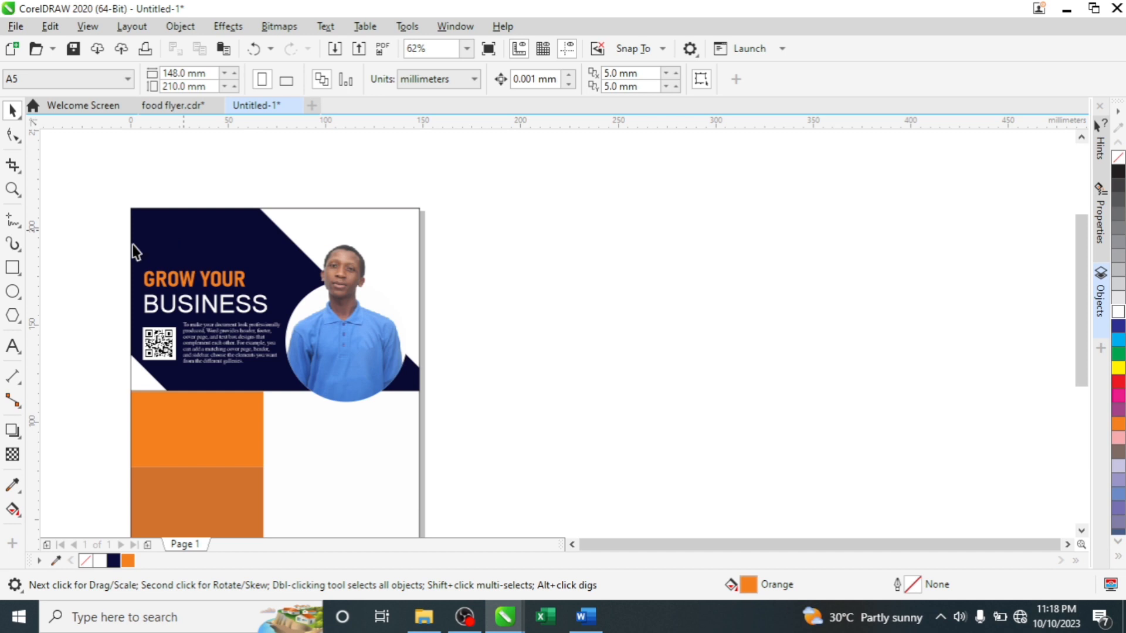
click(12, 346)
- Type LOGO, shrink it to about 16.6 pt and place it in the header's top-left corner
scroll(158, 226, up, 1)
click(156, 232)
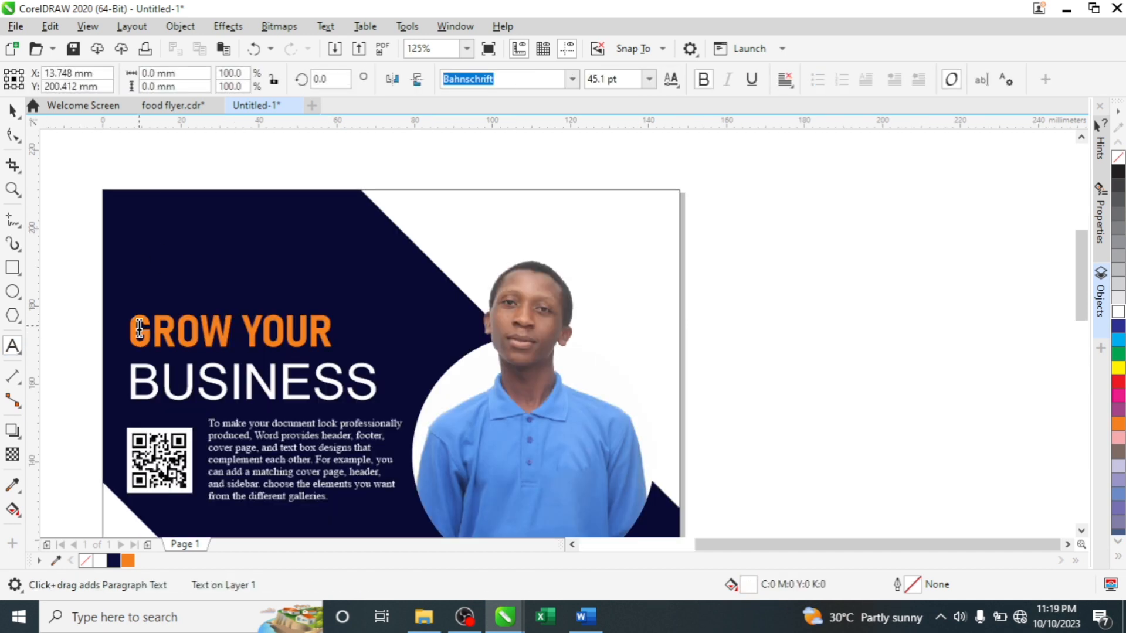
text(LO)
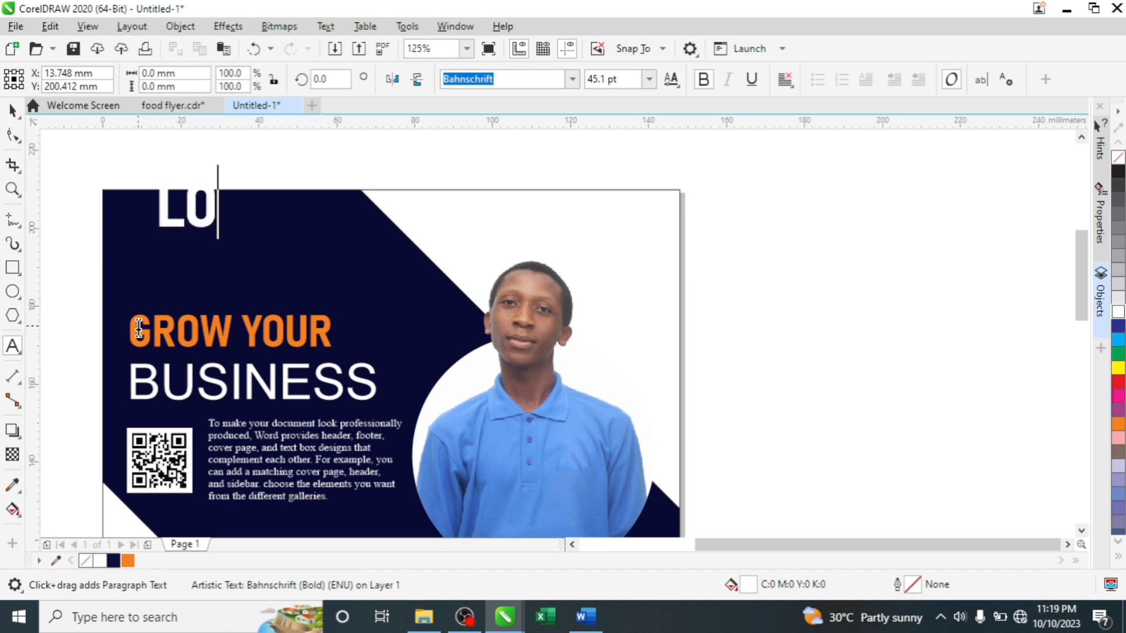
text(GO)
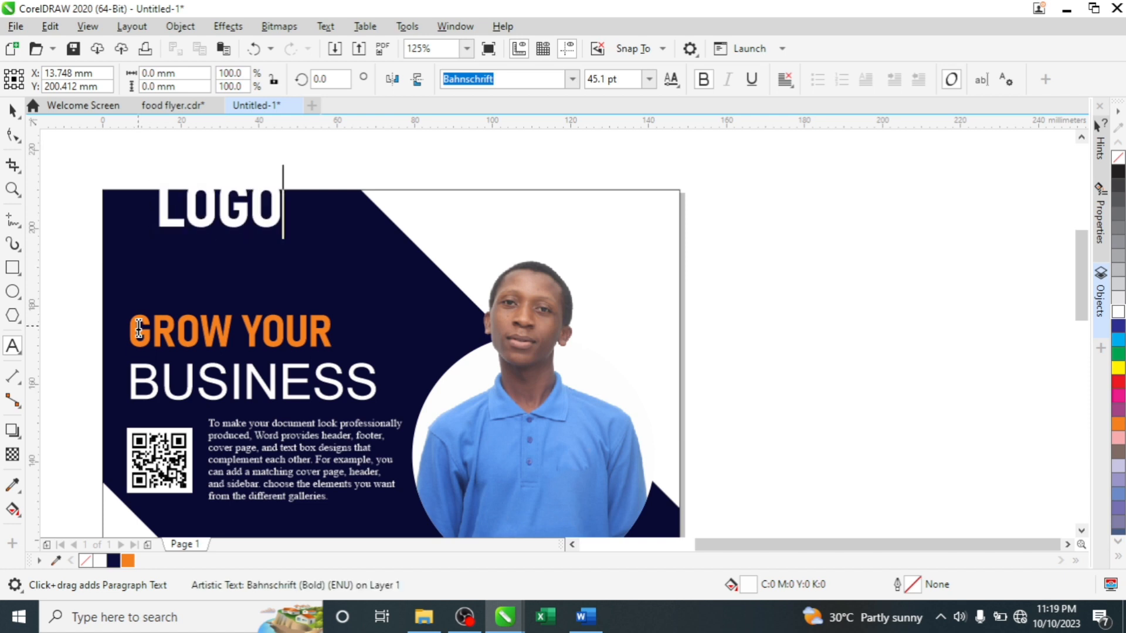
key(Escape)
key(space)
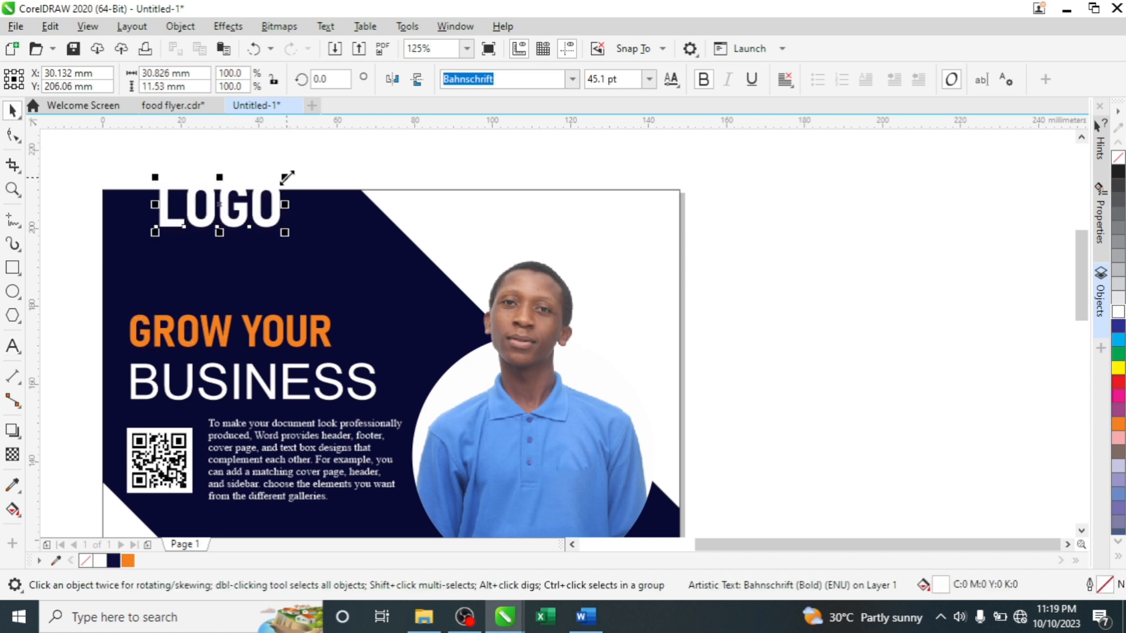
drag(285, 178, 267, 190)
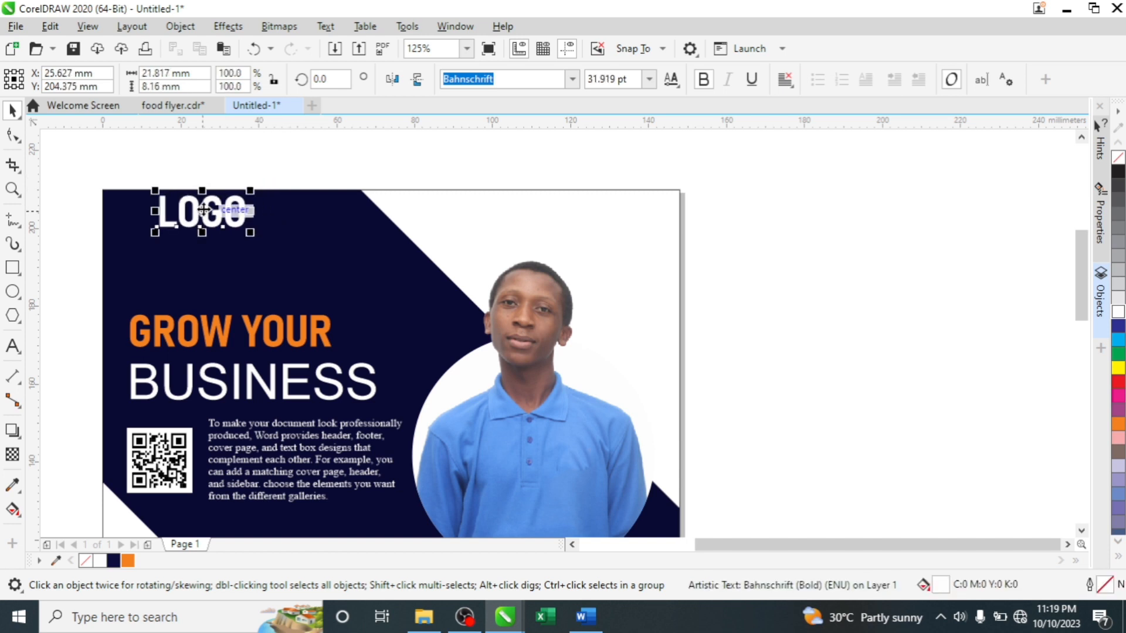
drag(203, 211, 161, 222)
scroll(182, 211, down, 2)
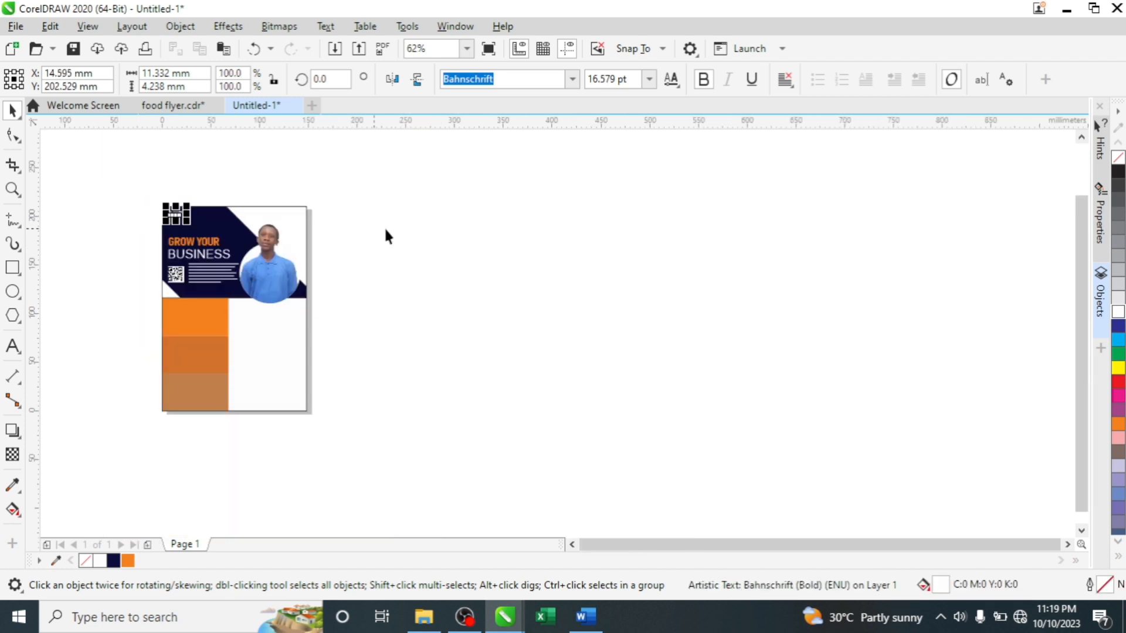
- Start a new Youtube text label at the top of the first orange panel
click(385, 227)
click(191, 302)
scroll(172, 330, up, 1)
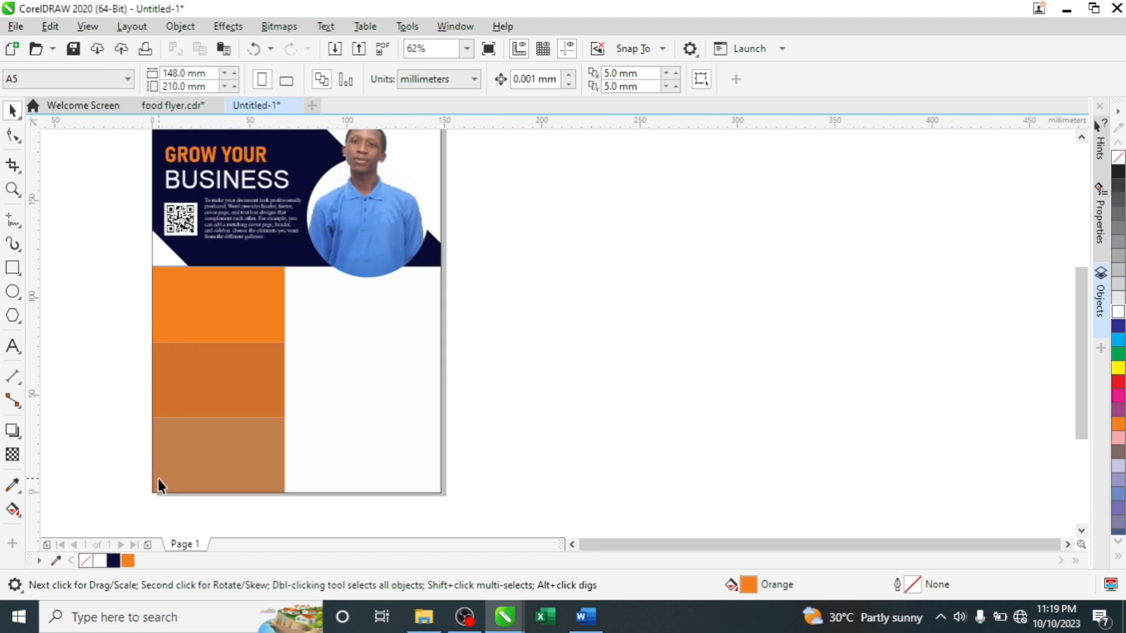
scroll(158, 375, up, 2)
scroll(147, 341, down, 1)
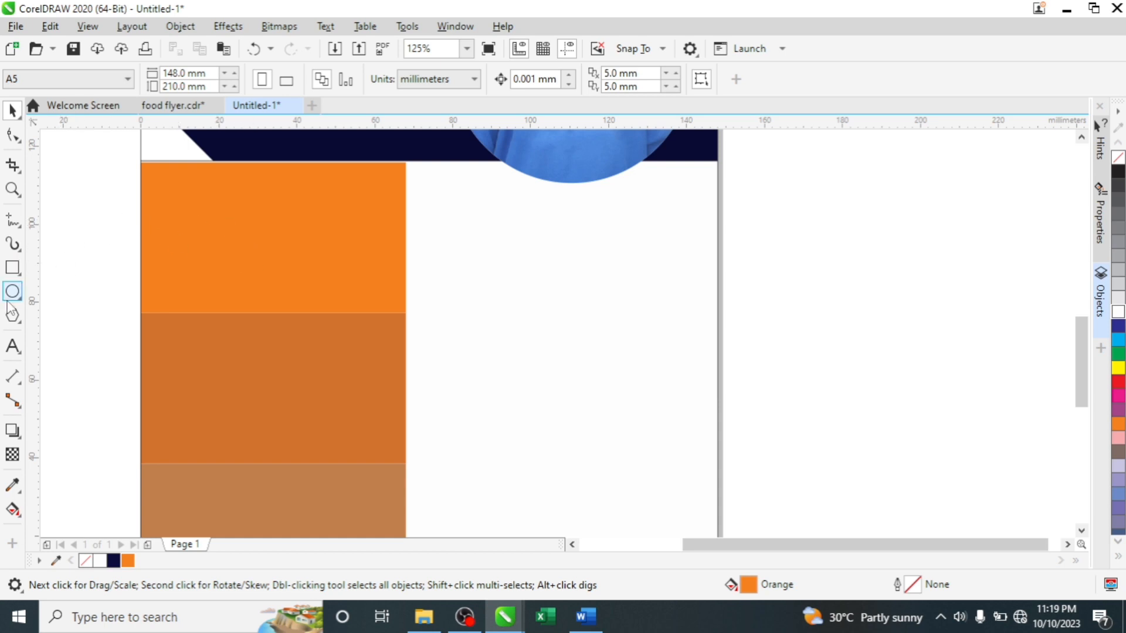
click(12, 346)
click(175, 192)
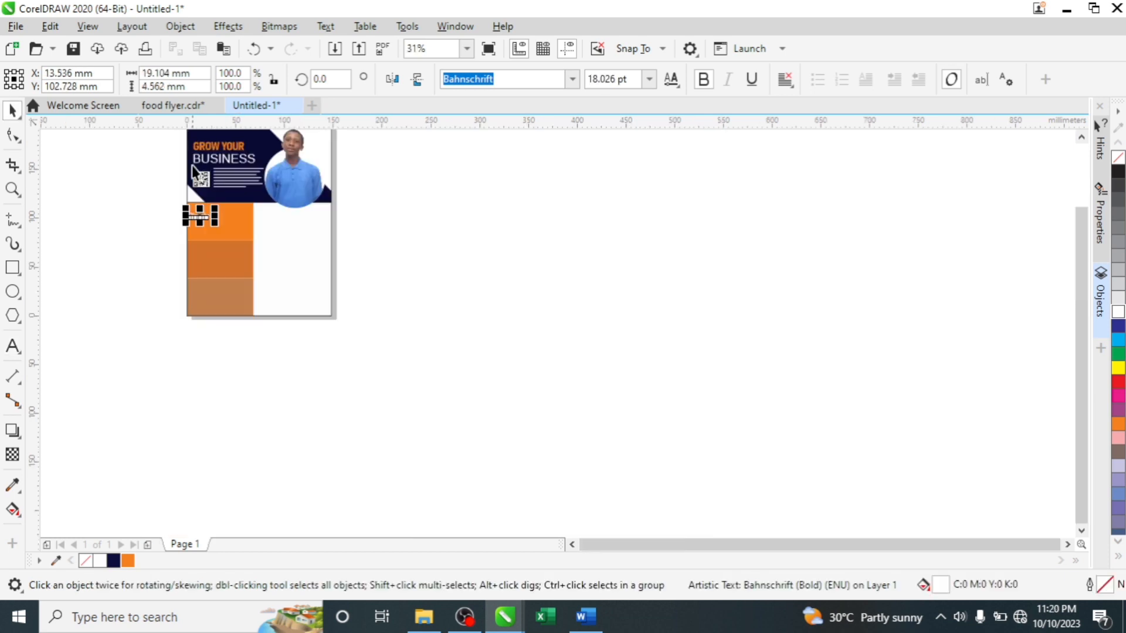
- Nudge the QR code and Youtube label slightly to the right
scroll(192, 161, up, 2)
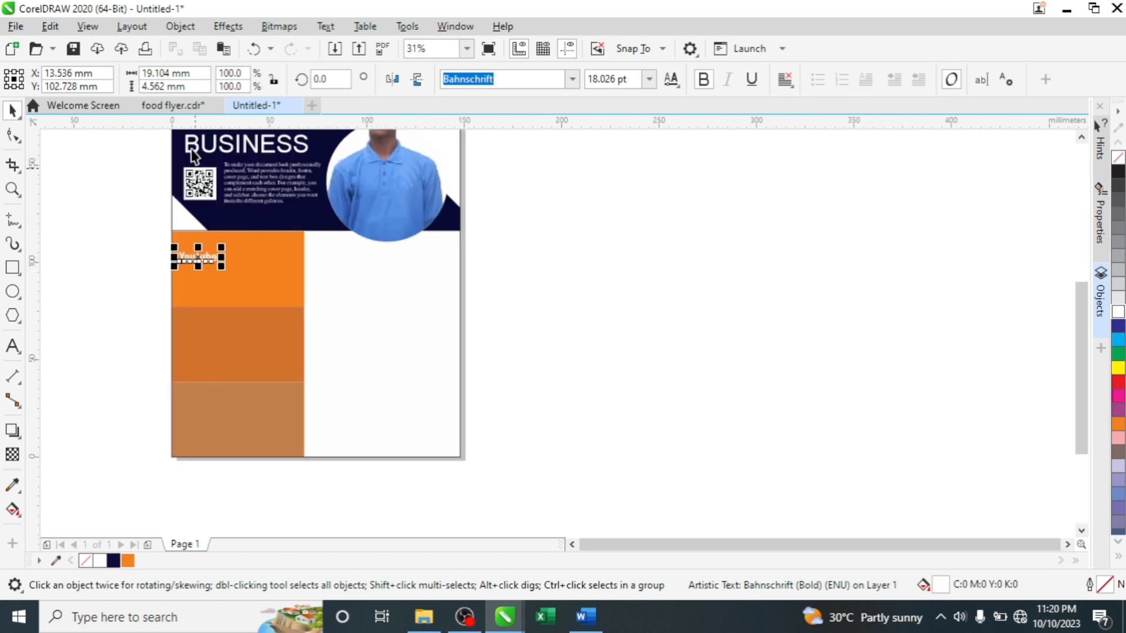
shift+click(195, 188)
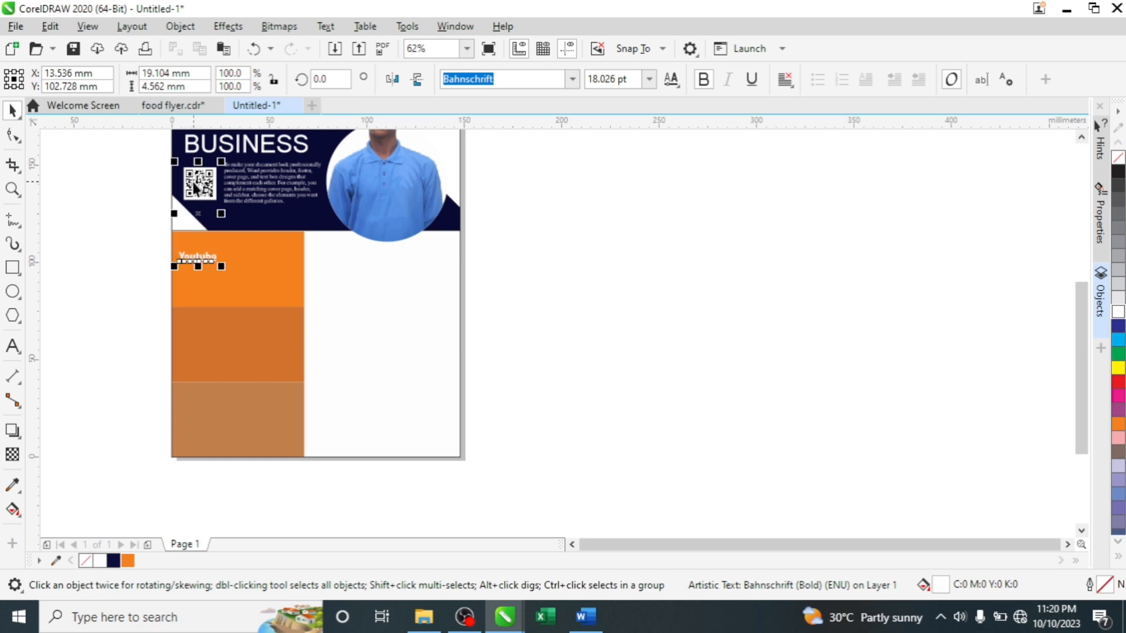
drag(190, 184, 194, 184)
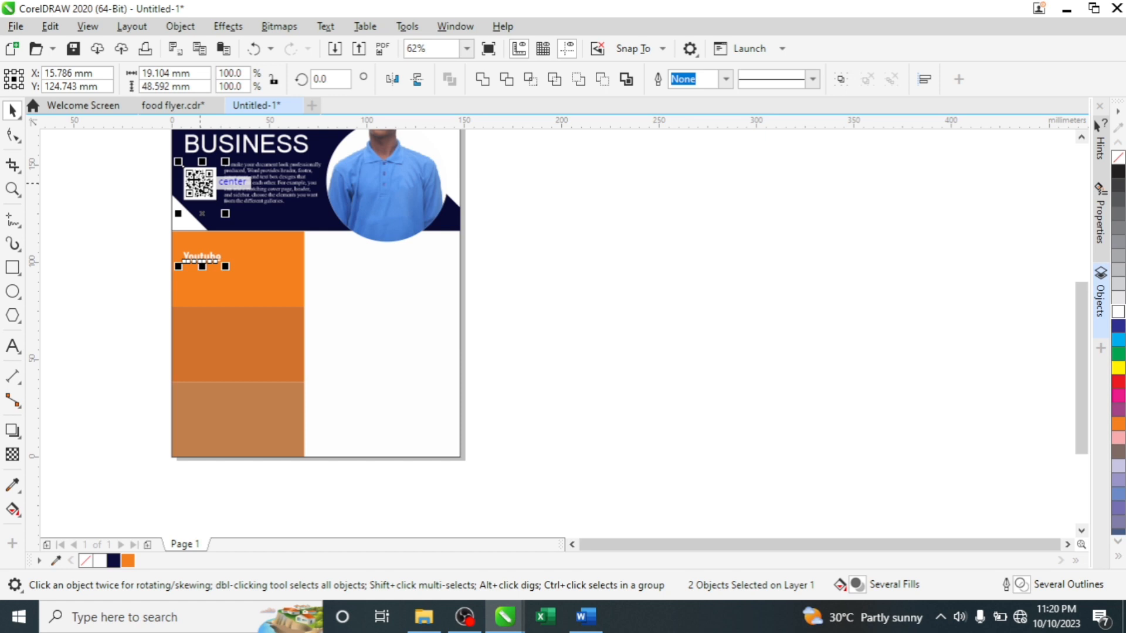
click(151, 249)
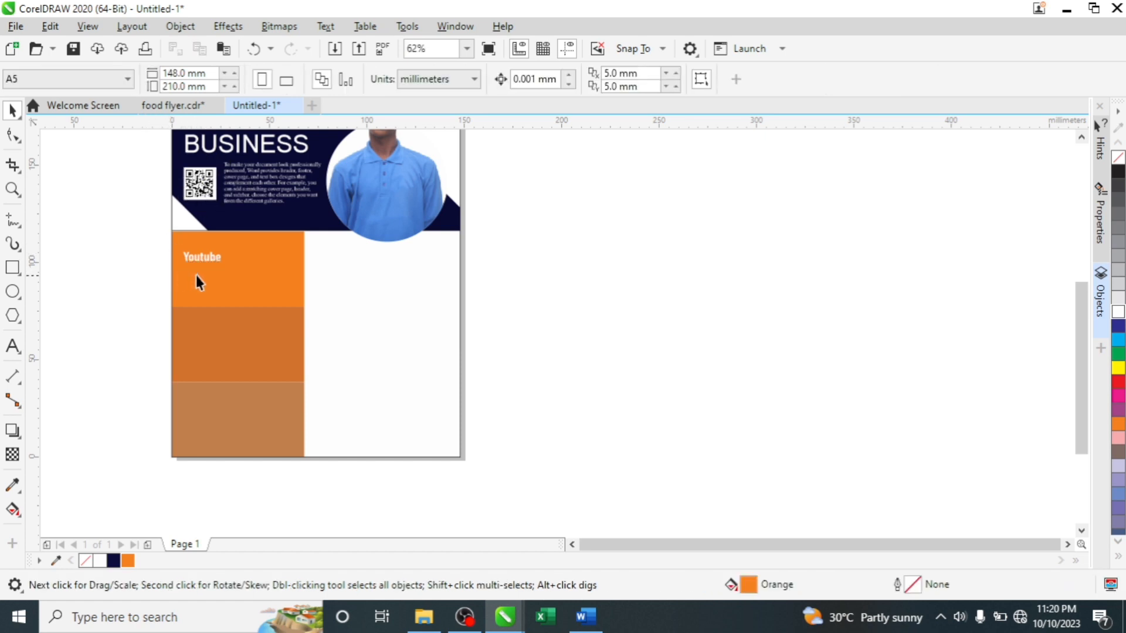
- Move the Youtube label lower and to the right, leaving room for a number
scroll(181, 255, up, 4)
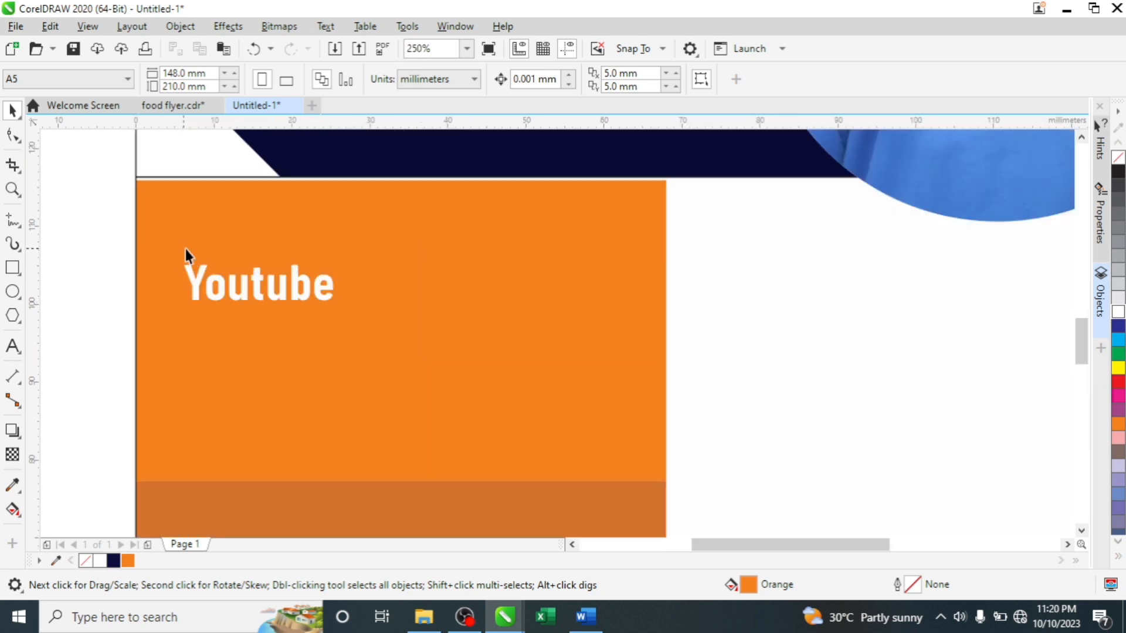
click(234, 289)
drag(233, 286, 244, 220)
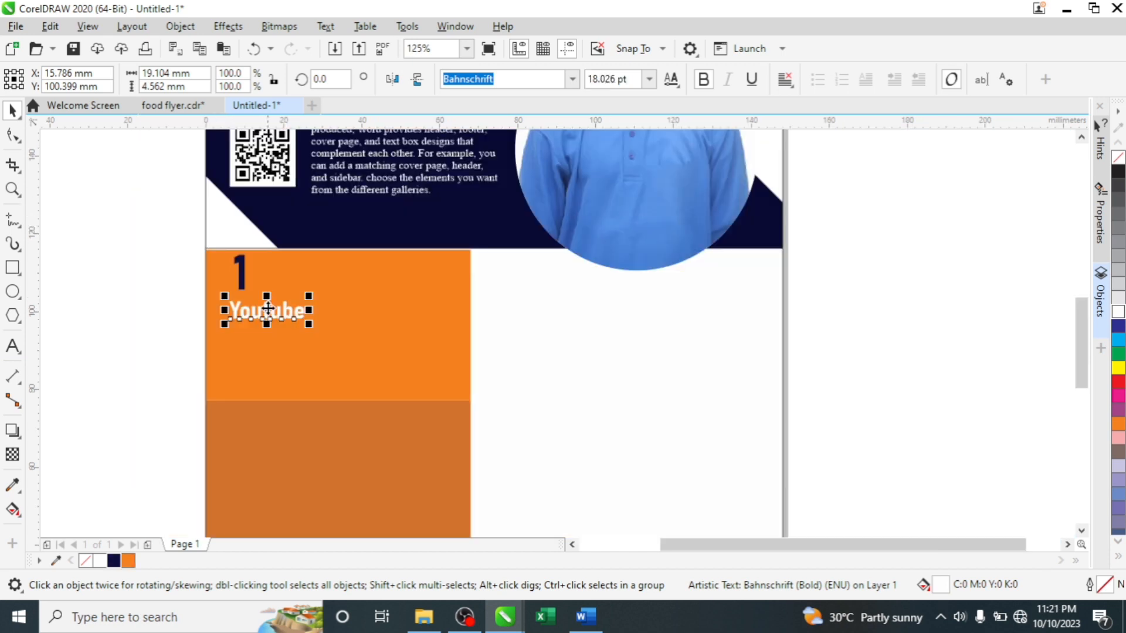
drag(268, 312, 295, 280)
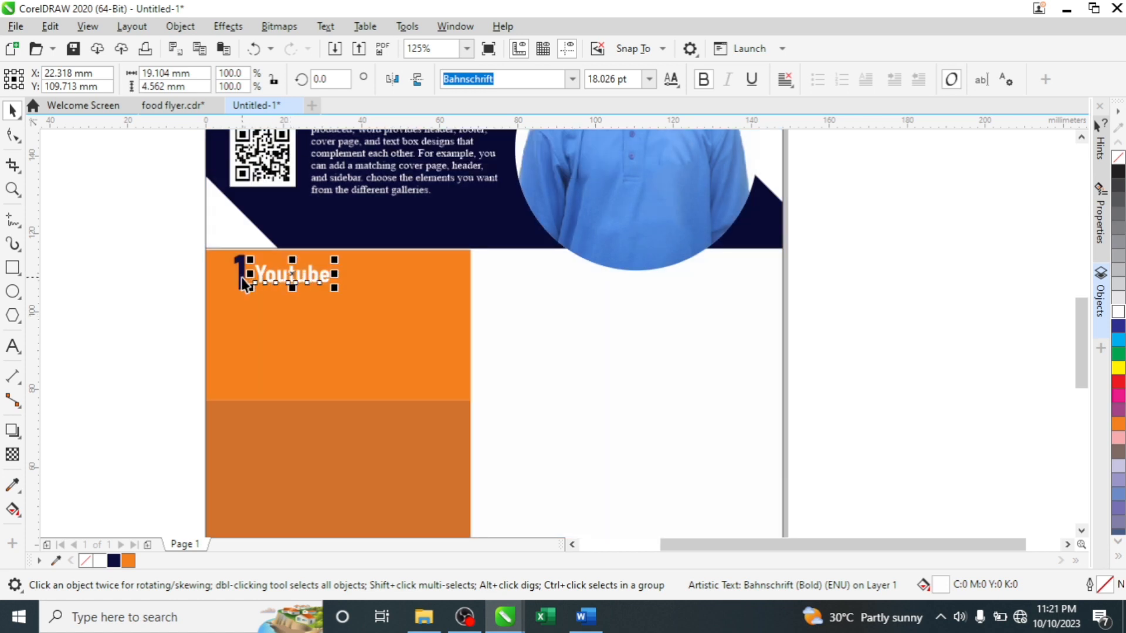
scroll(246, 284, up, 2)
- Copy the '1 Youtube' label into the second orange panel, then repeat it into the third
scroll(251, 284, down, 1)
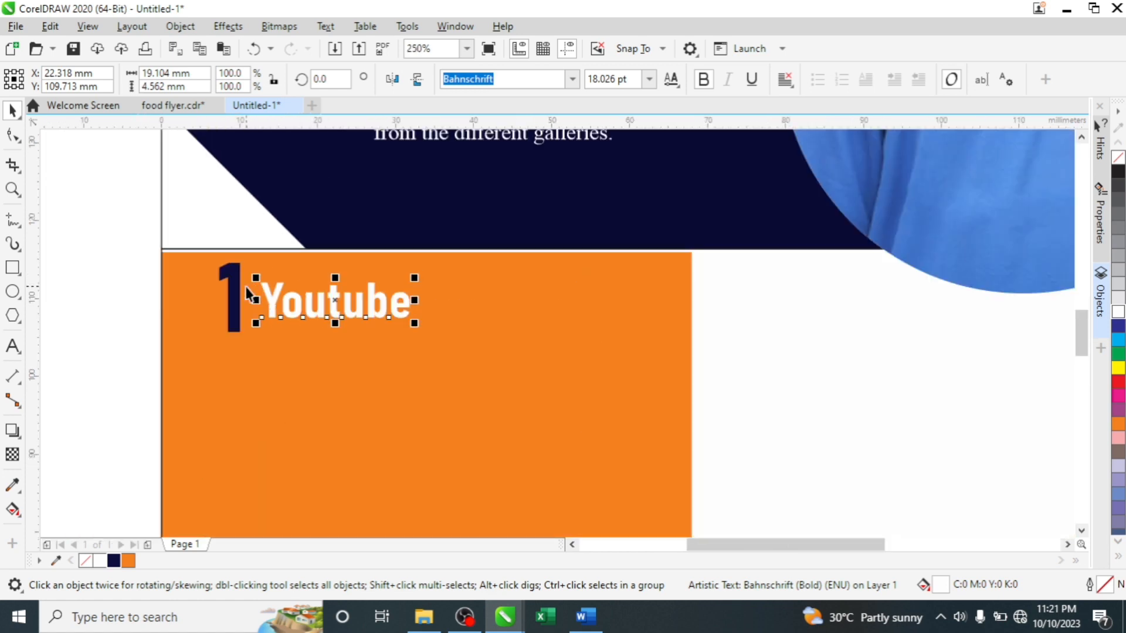
shift+click(237, 297)
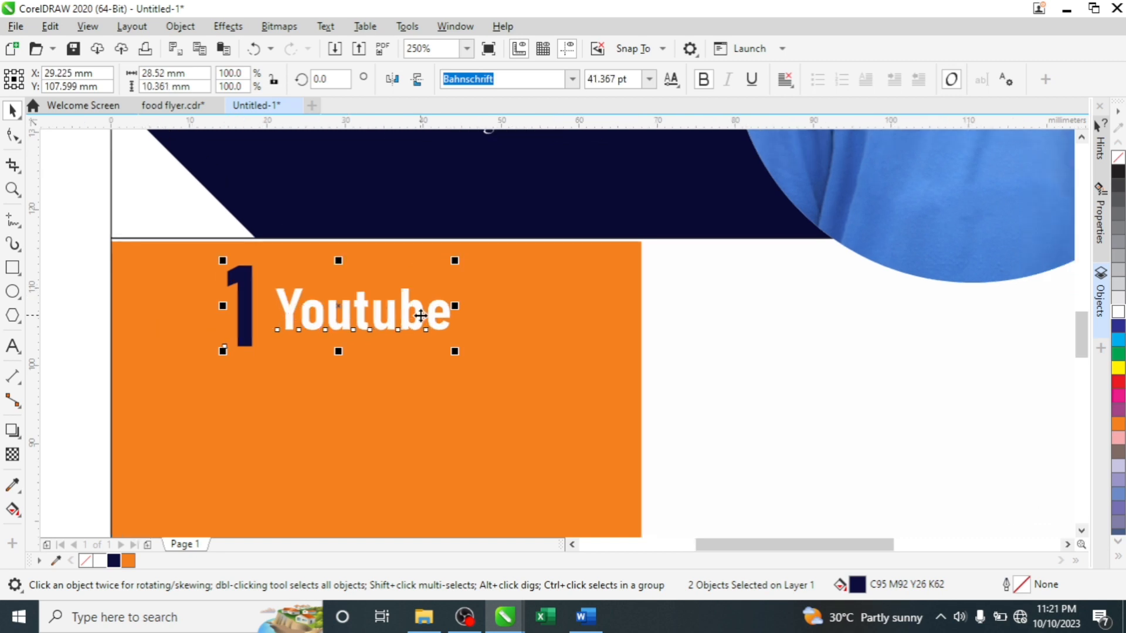
scroll(422, 310, down, 2)
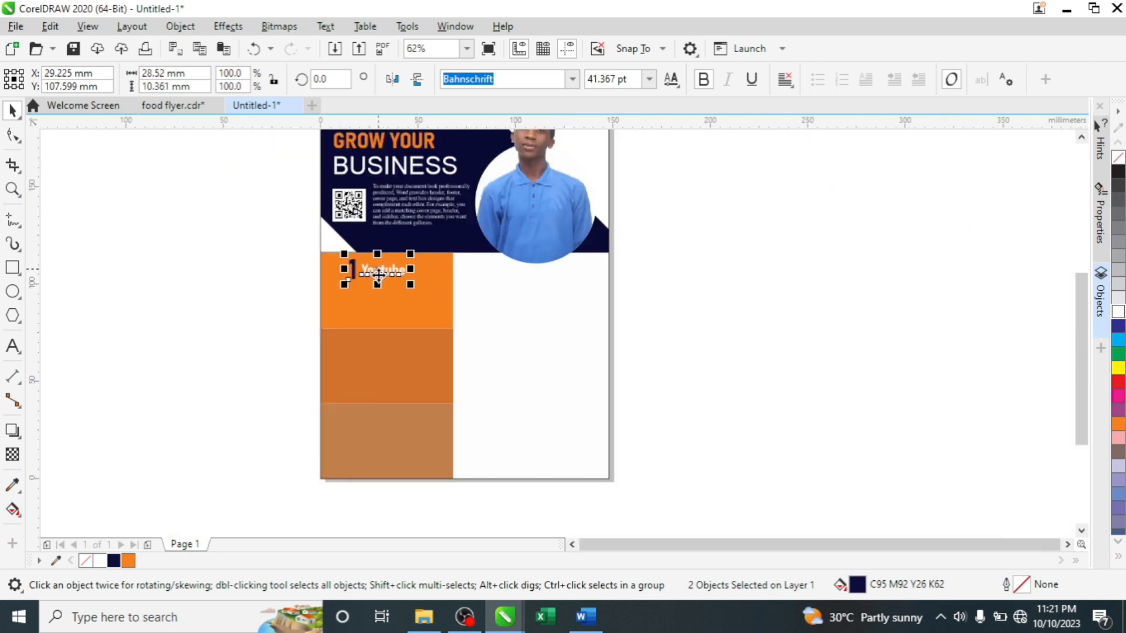
drag(378, 275, 375, 348)
click(414, 377)
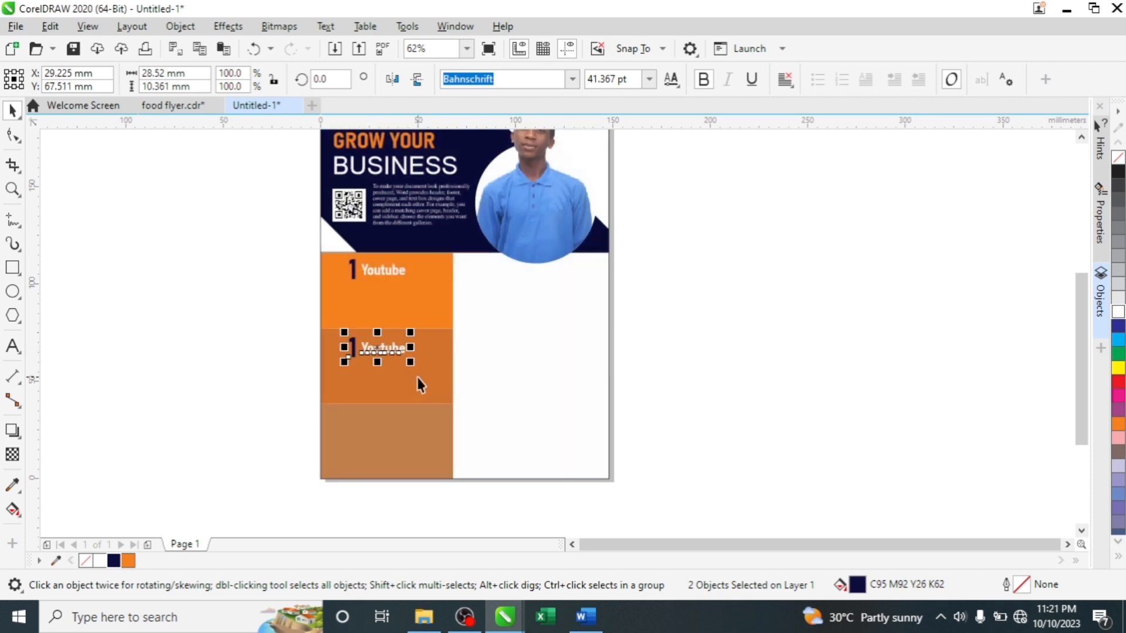
key(ctrl+r)
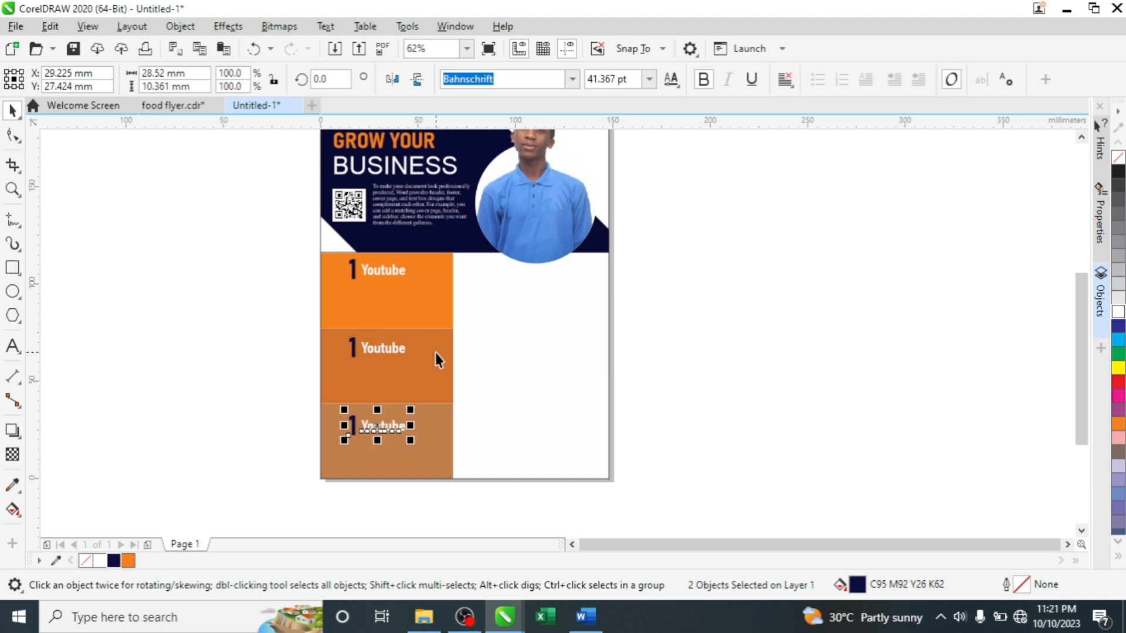
- Renumber the second panel's label to 2 and clear the 1 from the third
double_click(352, 349)
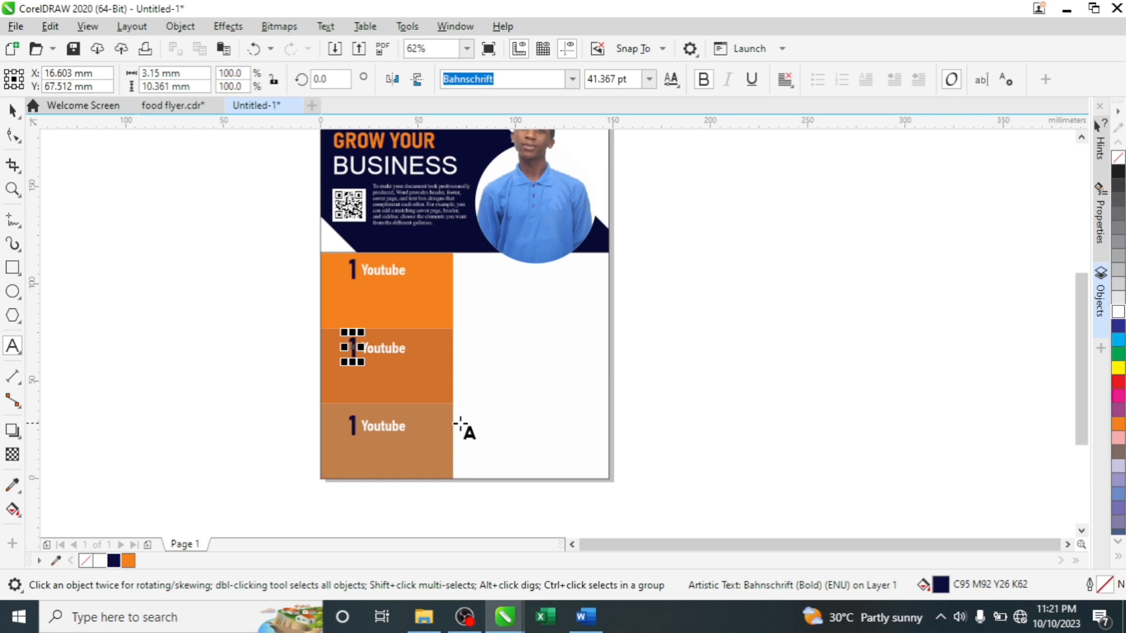
key(BackSpace)
text(2)
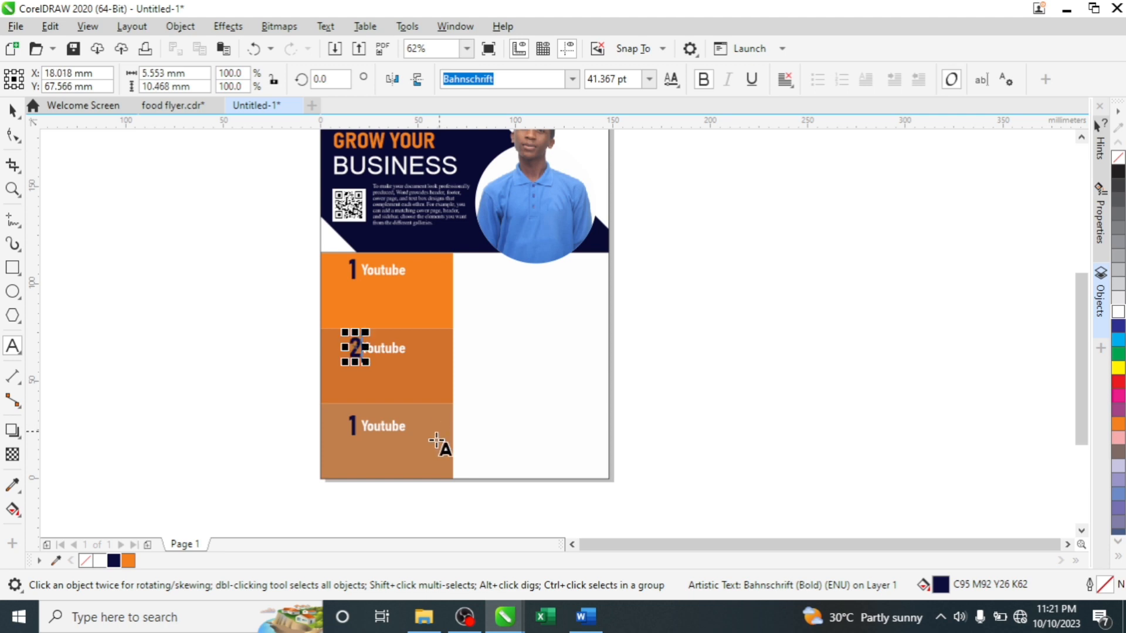
double_click(352, 425)
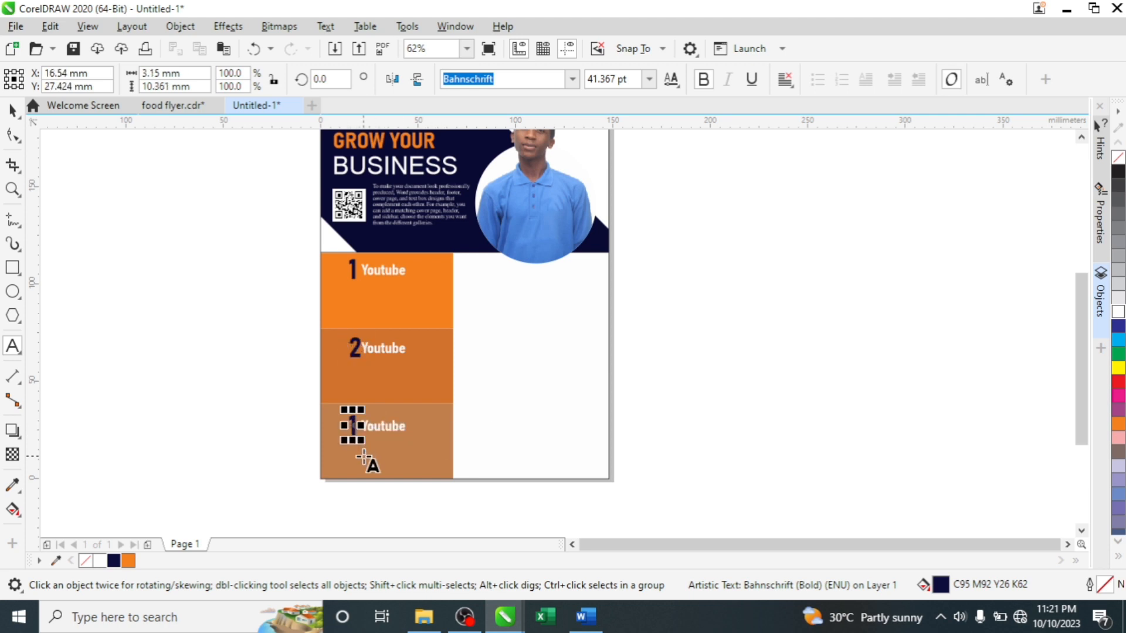
key(BackSpace)
- Number the third label 3 and rename the second panel's label to Facebook
text(3)
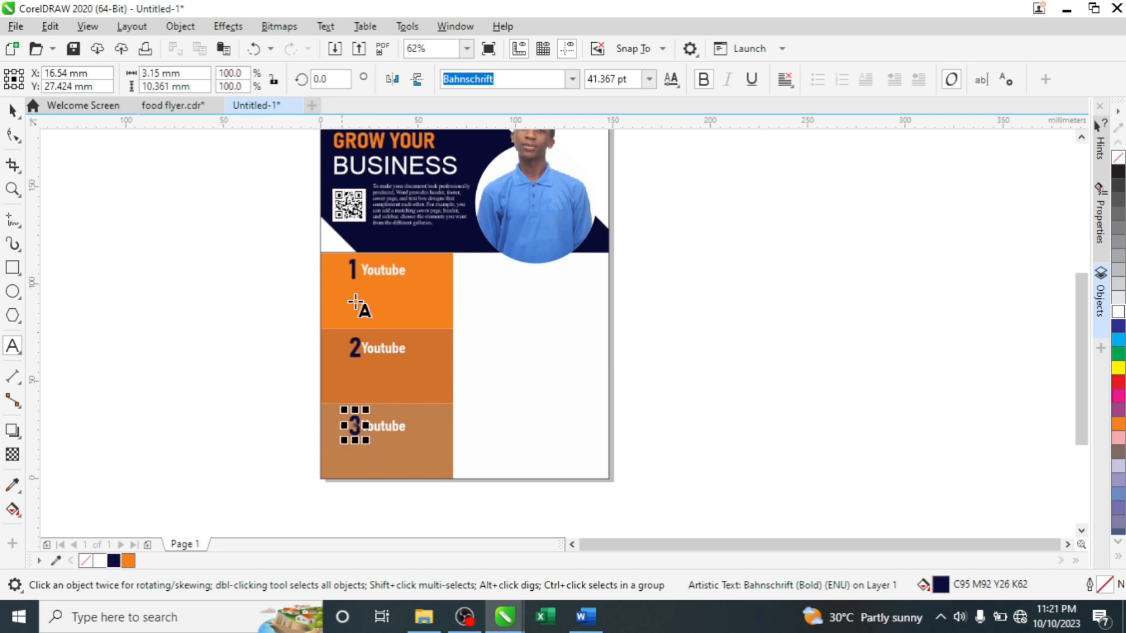
click(376, 350)
scroll(375, 350, up, 4)
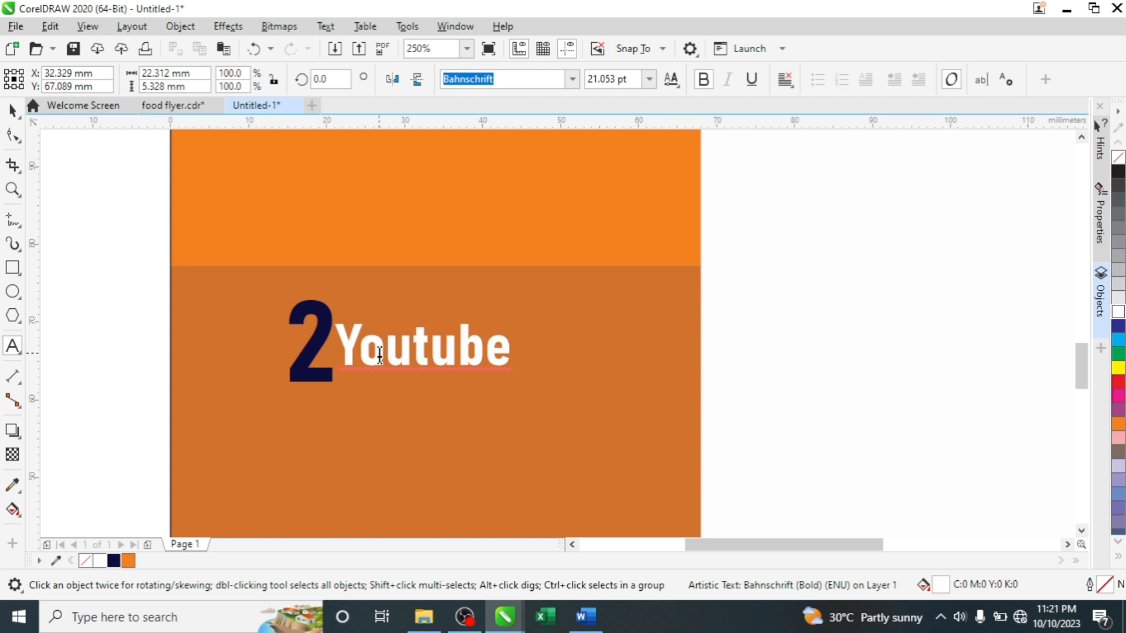
double_click(379, 354)
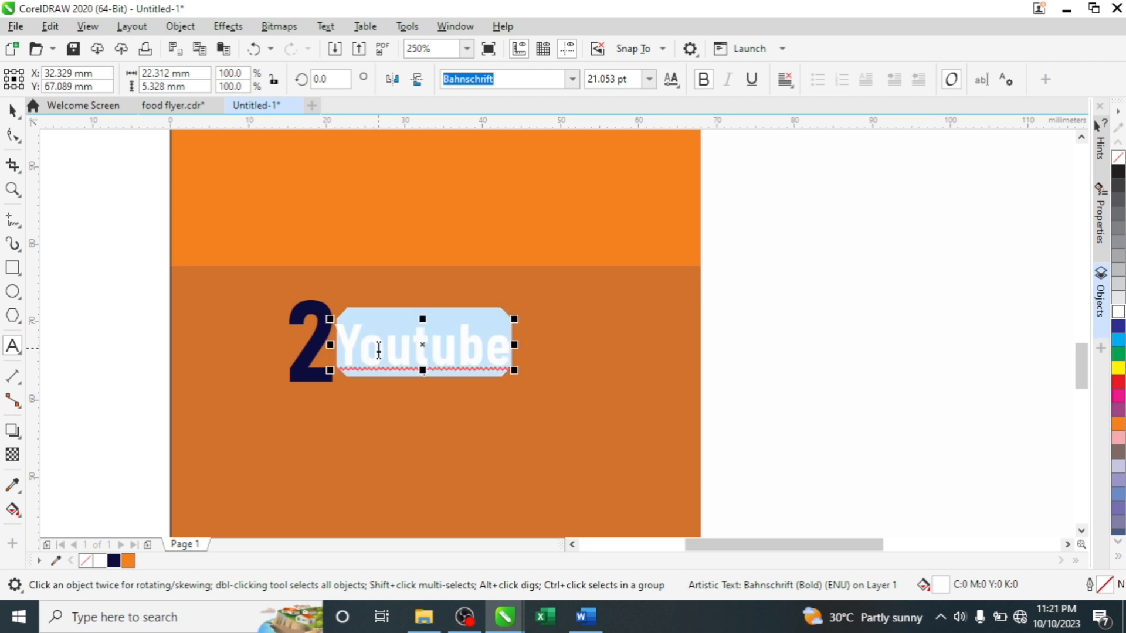
text(Fa)
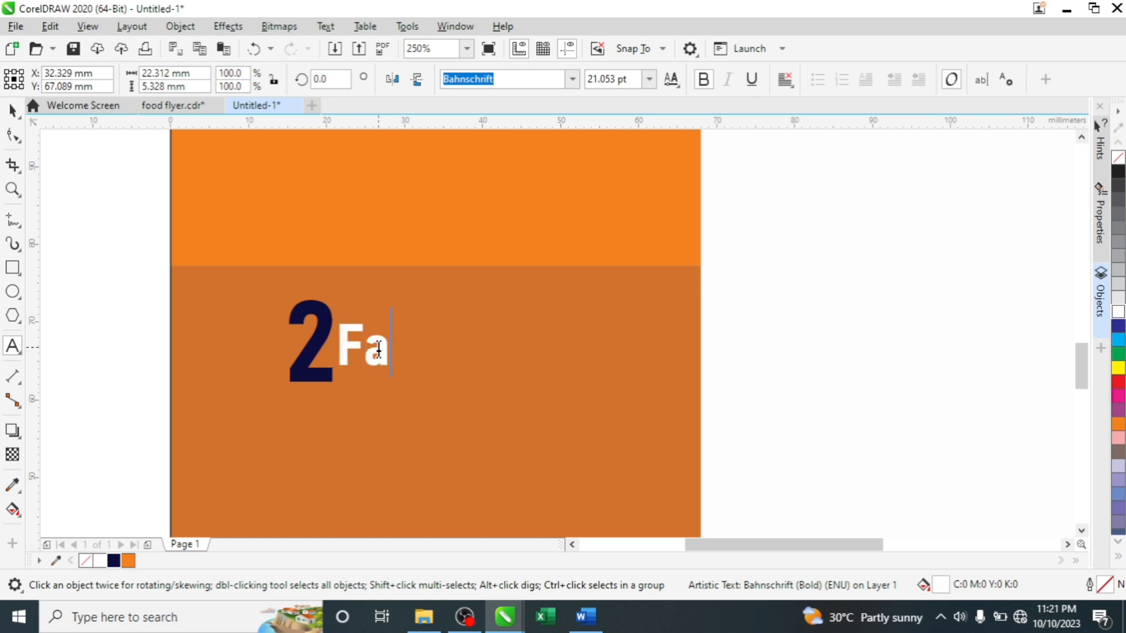
text(ce)
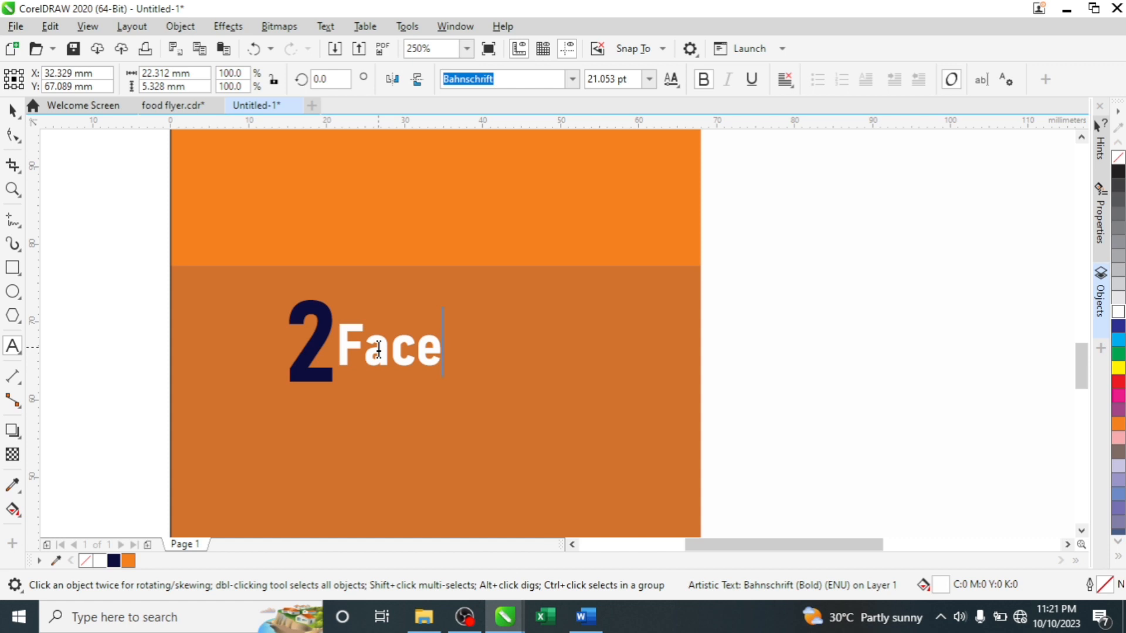
text(book)
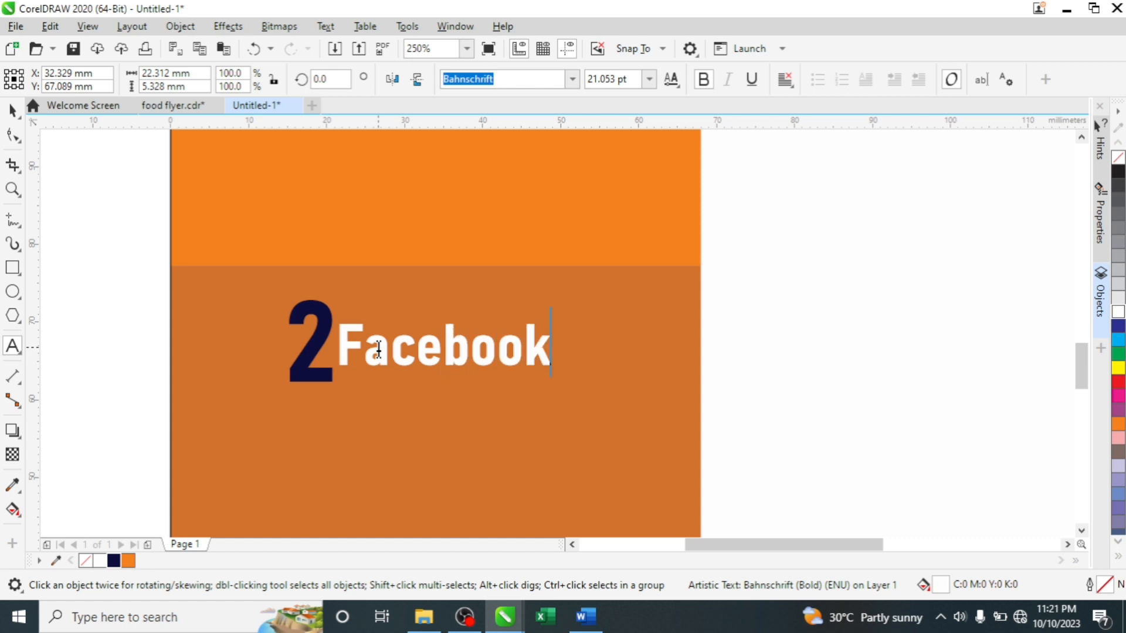
key(ctrl+space)
scroll(380, 233, down, 2)
click(247, 228)
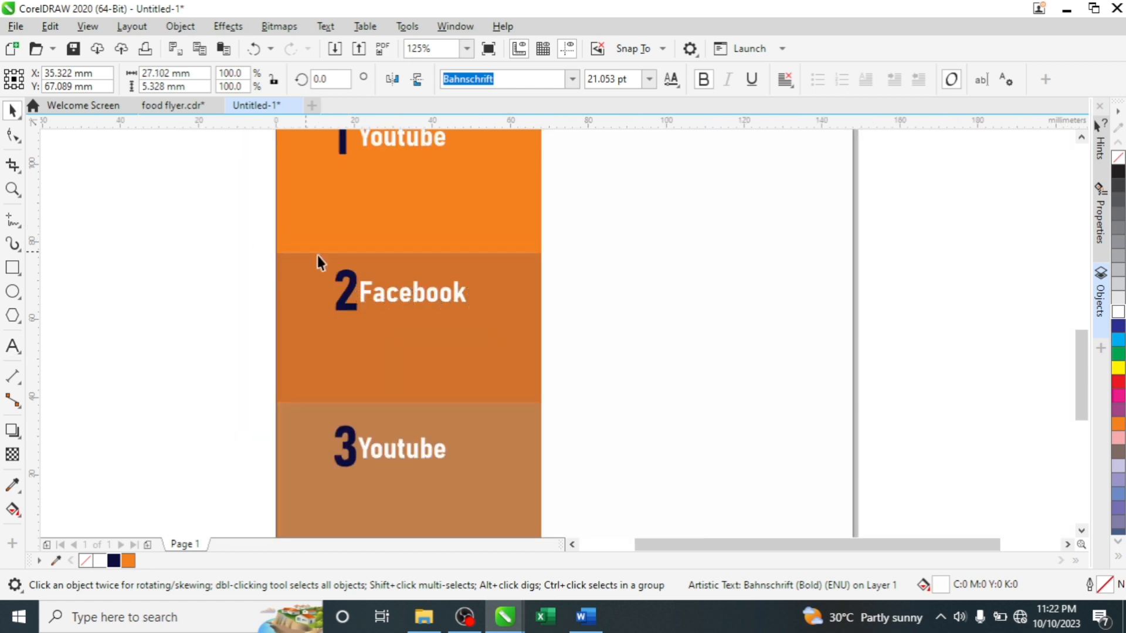
- Align the Facebook label with the top Youtube label
click(352, 284)
shift+click(343, 142)
shift+click(344, 143)
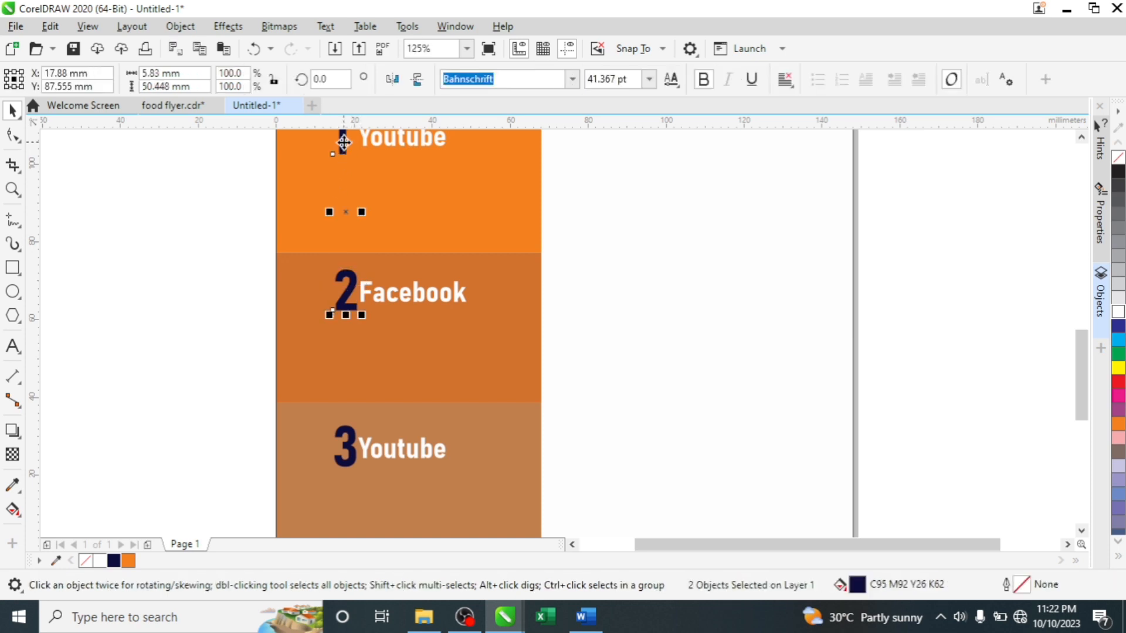
click(405, 290)
shift+click(403, 146)
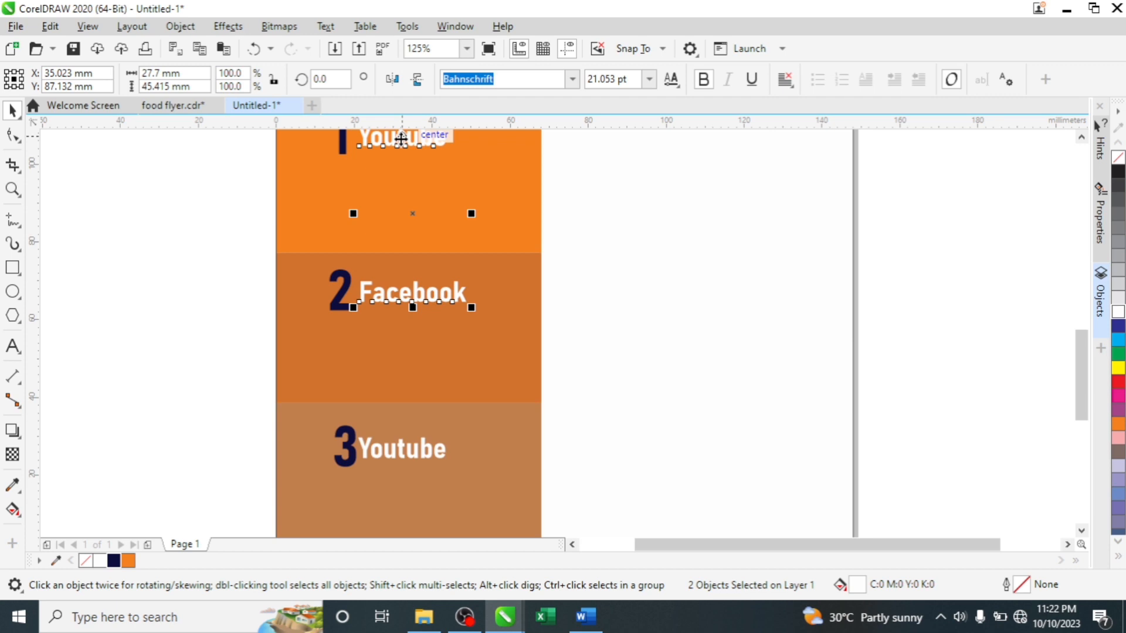
key(l)
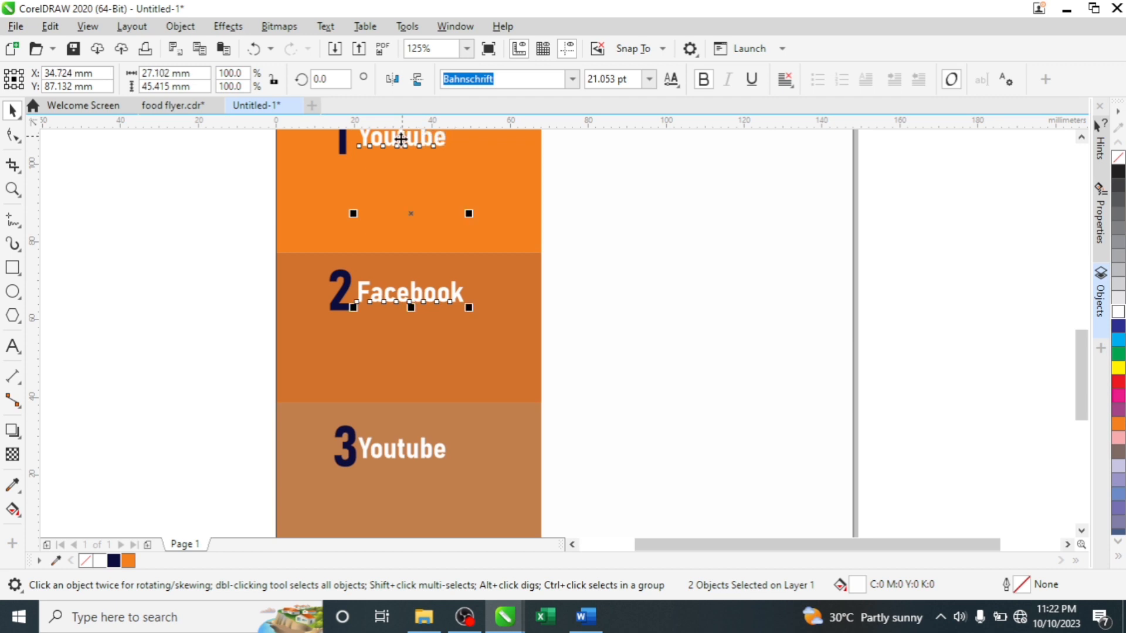
click(224, 222)
- Line up the bottom label with Facebook and the numeral 3 with the numeral 2
click(403, 455)
shift+click(383, 296)
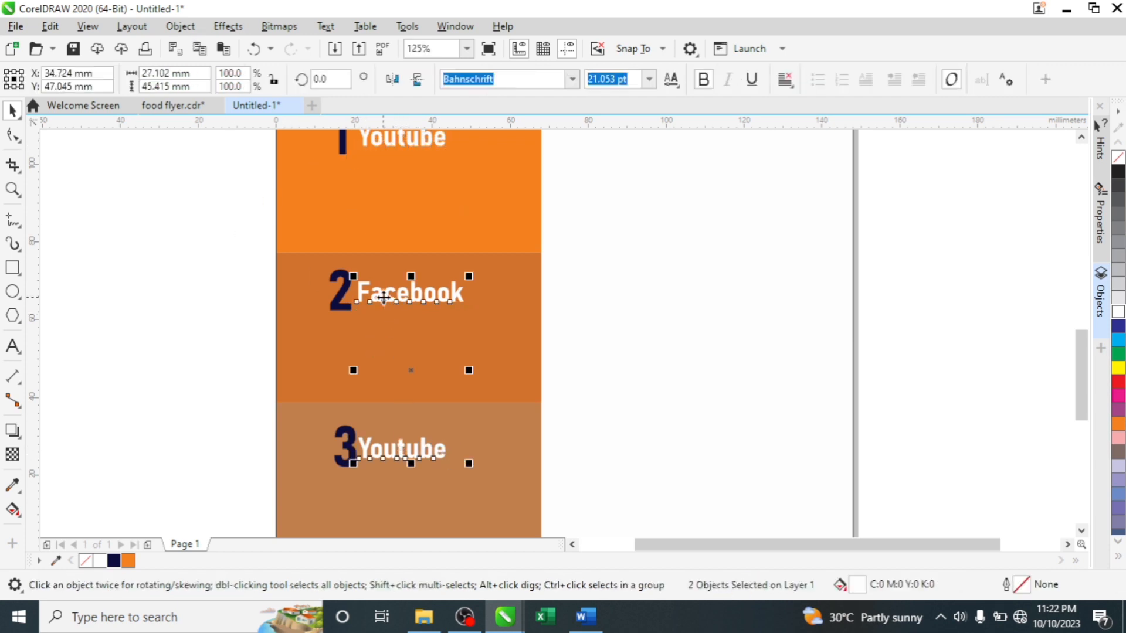
click(213, 347)
click(348, 455)
shift+click(344, 306)
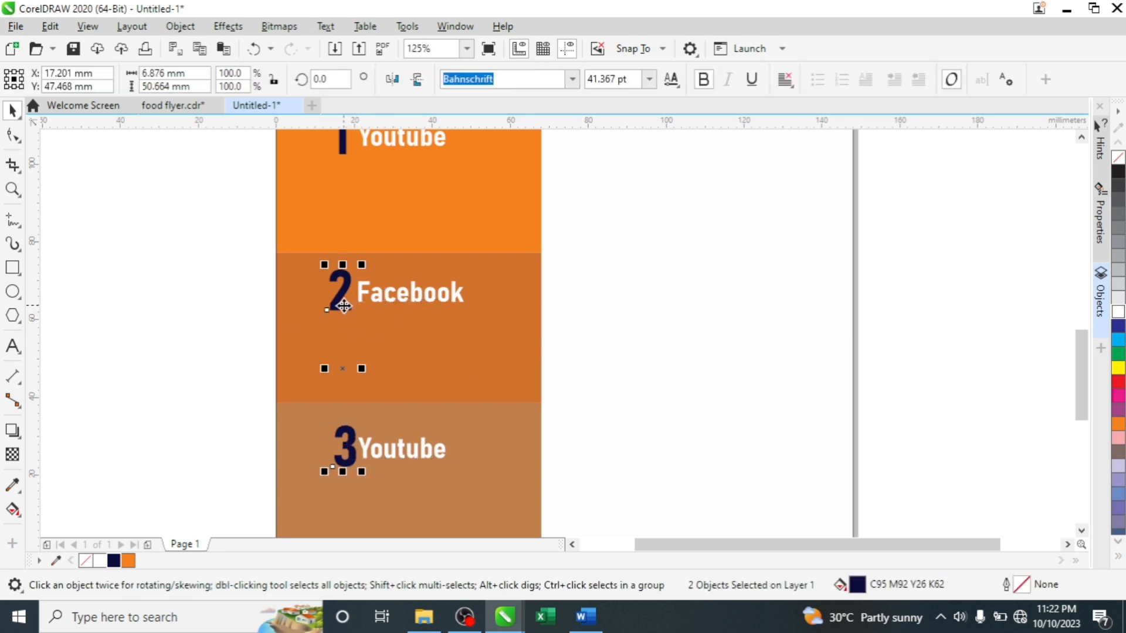
click(242, 316)
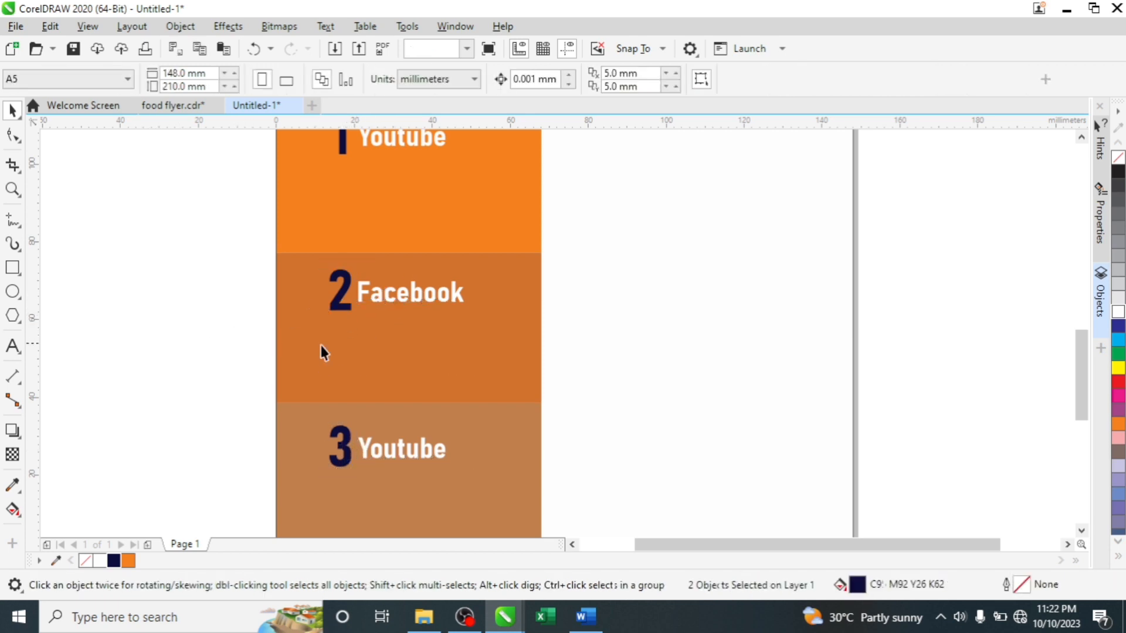
- Rename the third panel's Youtube label to Twitter
click(396, 460)
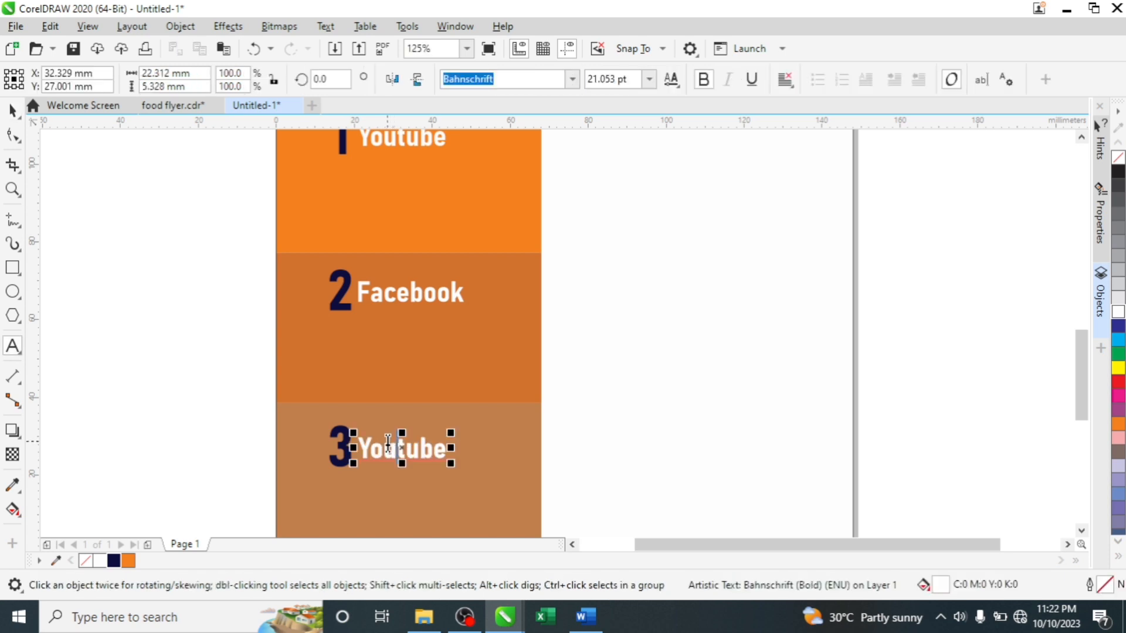
double_click(389, 443)
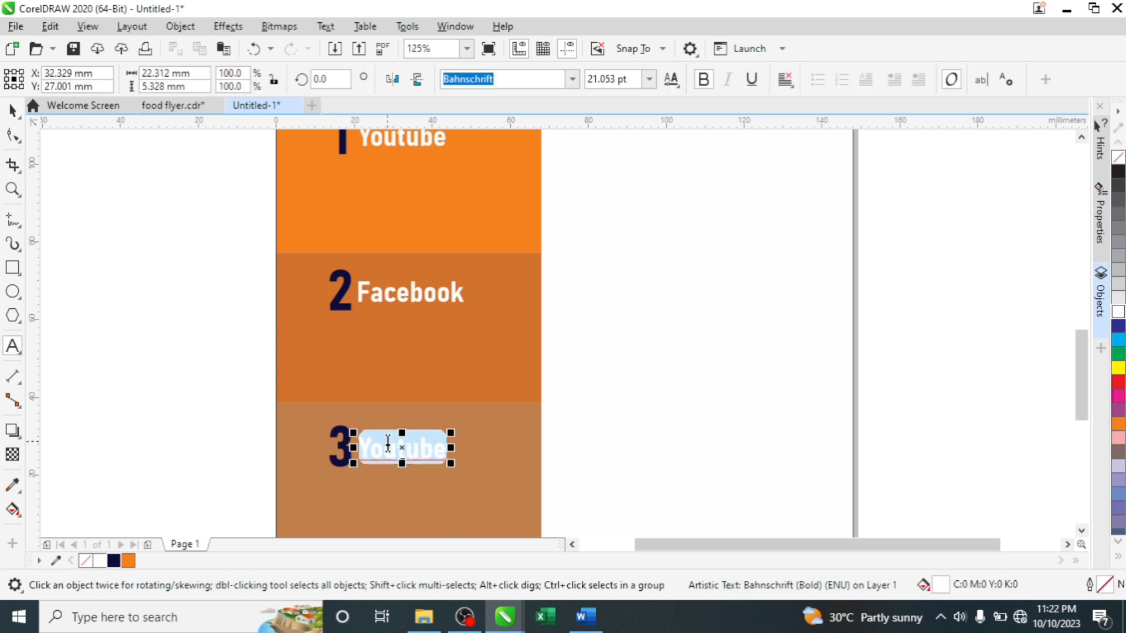
text(T)
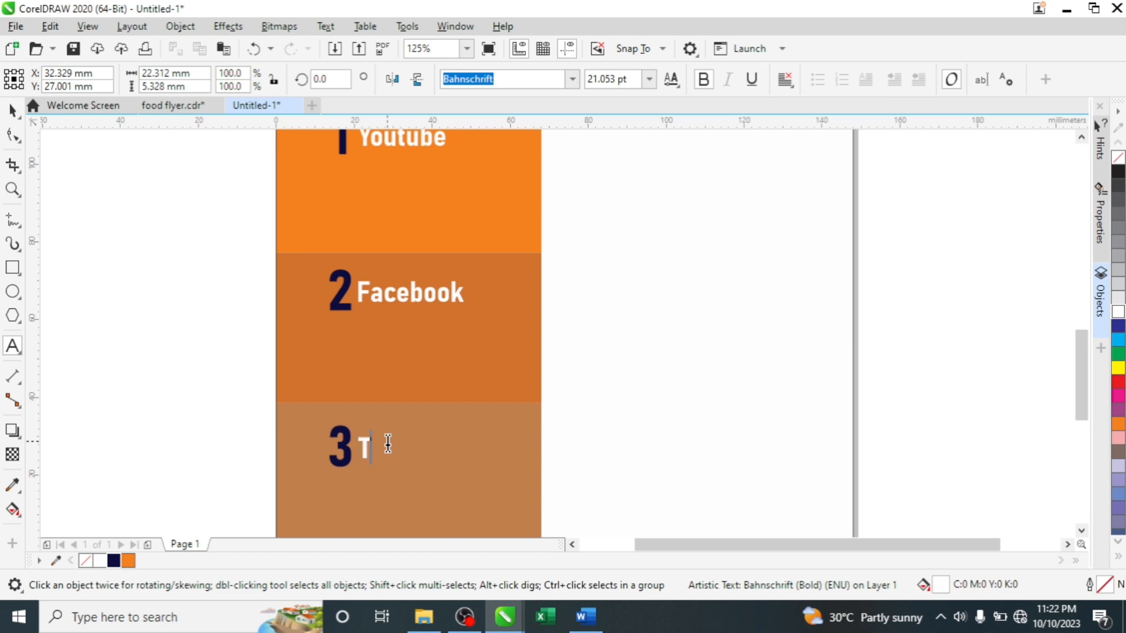
text(witter)
scroll(425, 365, down, 2)
key(ctrl+space)
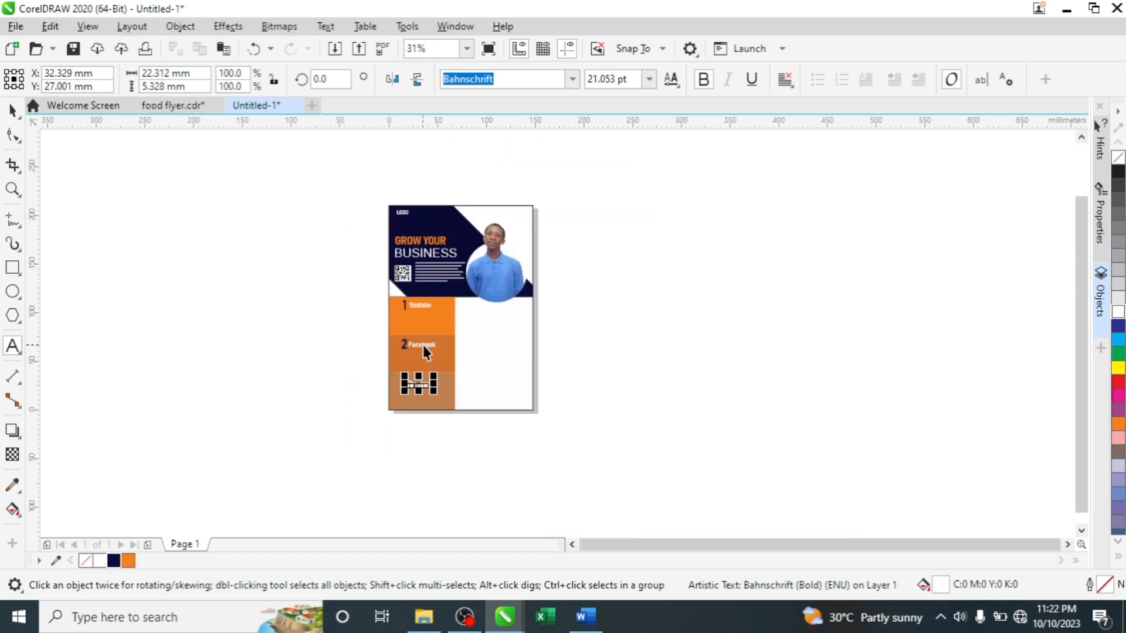
scroll(424, 346, up, 1)
scroll(493, 313, up, 1)
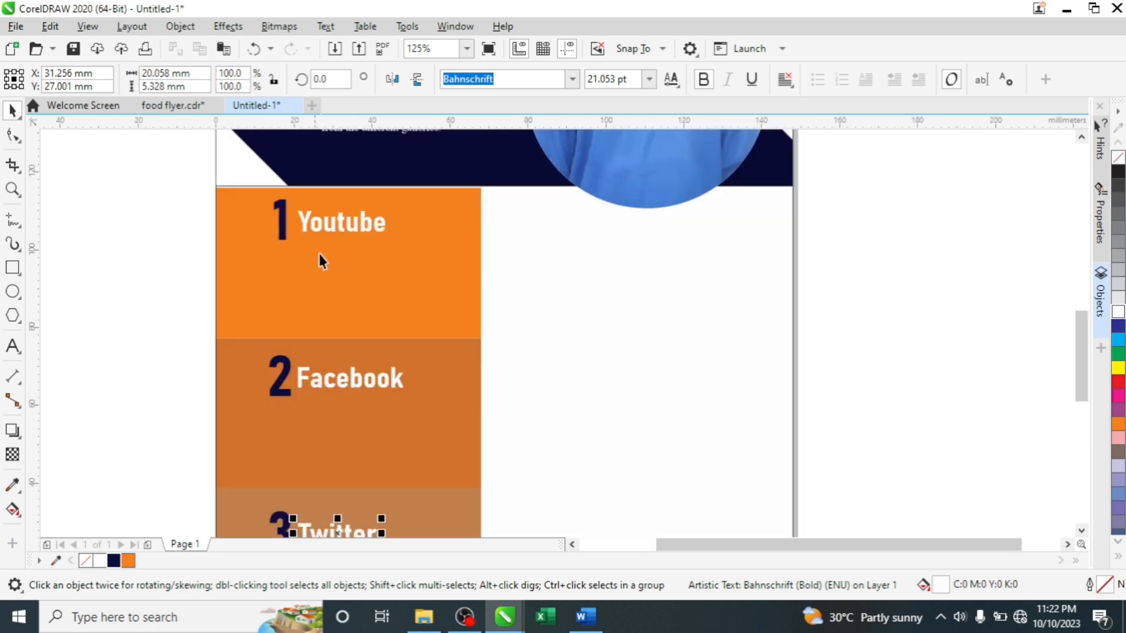
scroll(343, 272, down, 1)
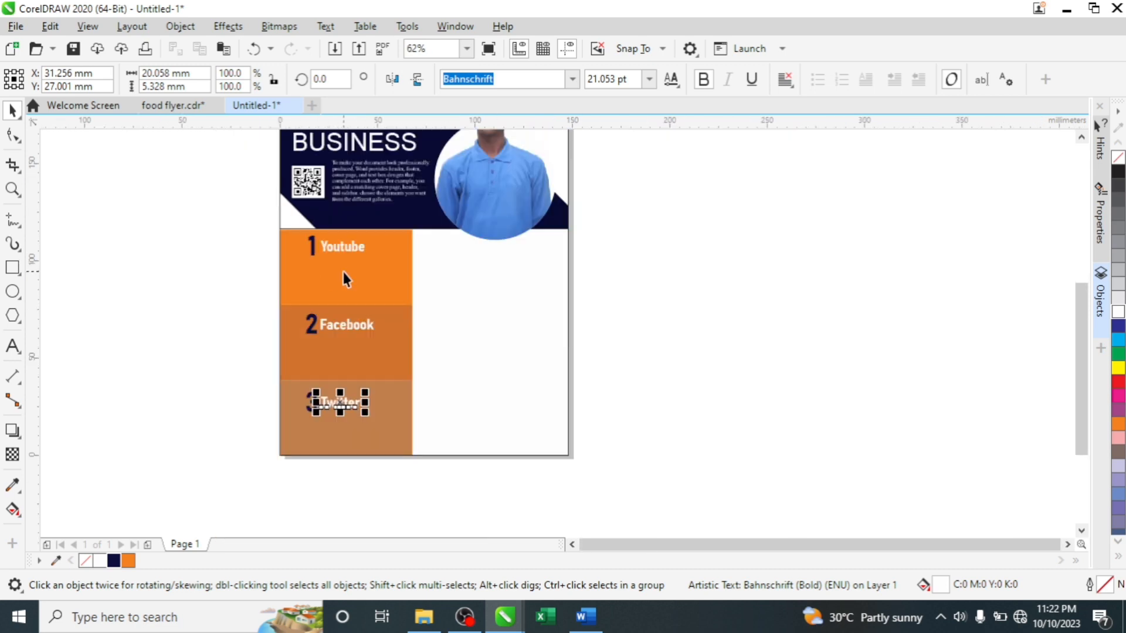
- Copy the header's body paragraph into the Youtube panel and centre-align it
click(359, 188)
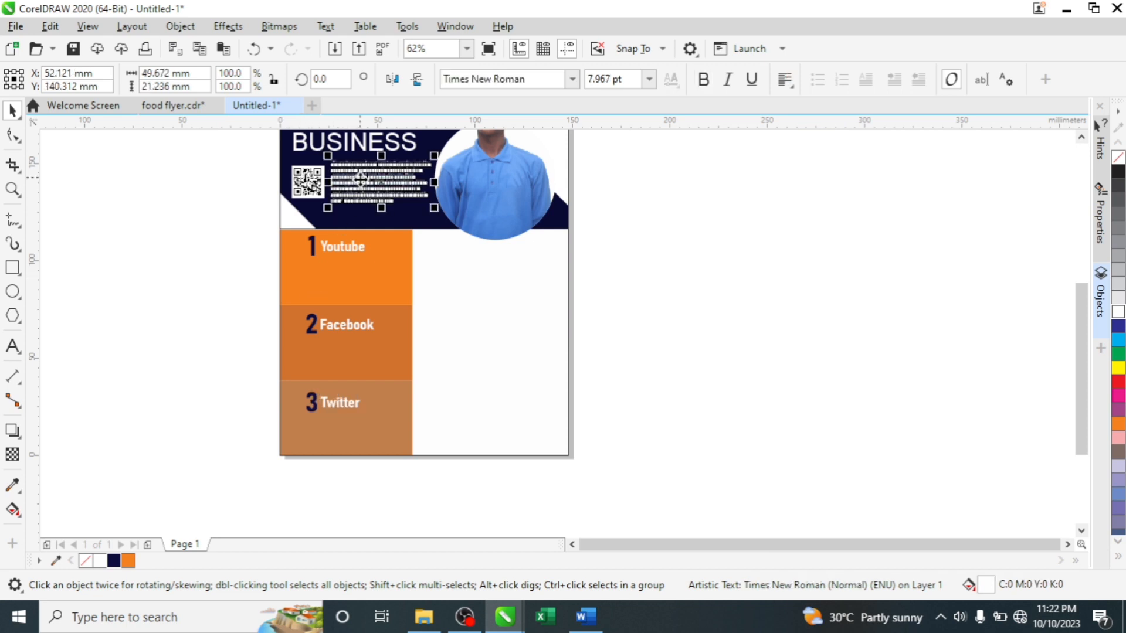
drag(359, 177, 321, 275)
drag(321, 275, 342, 273)
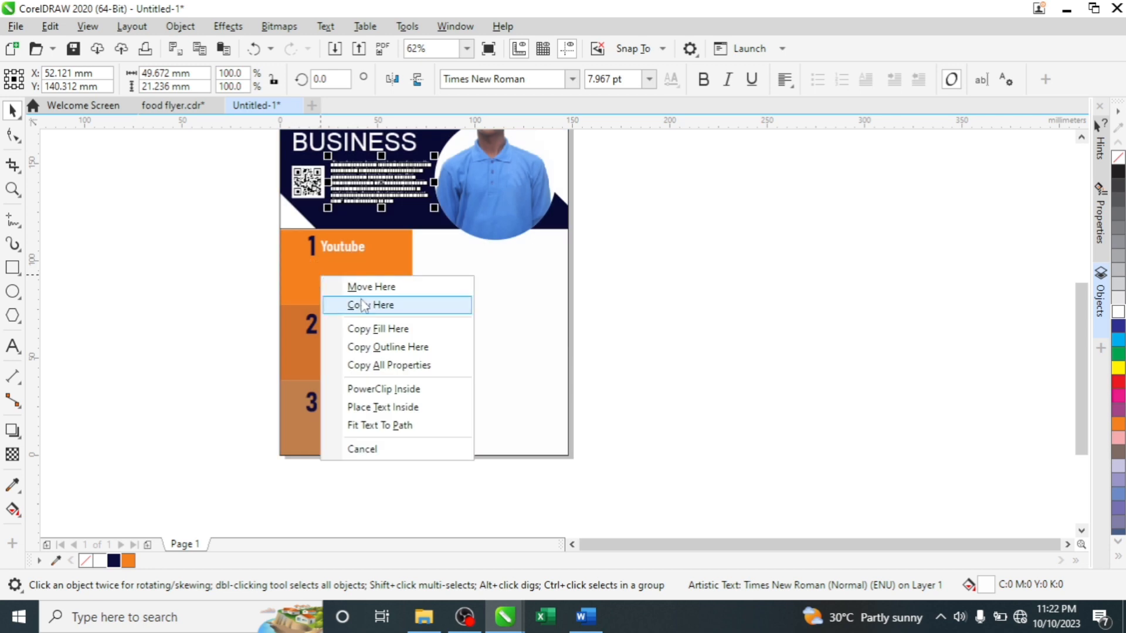
click(354, 304)
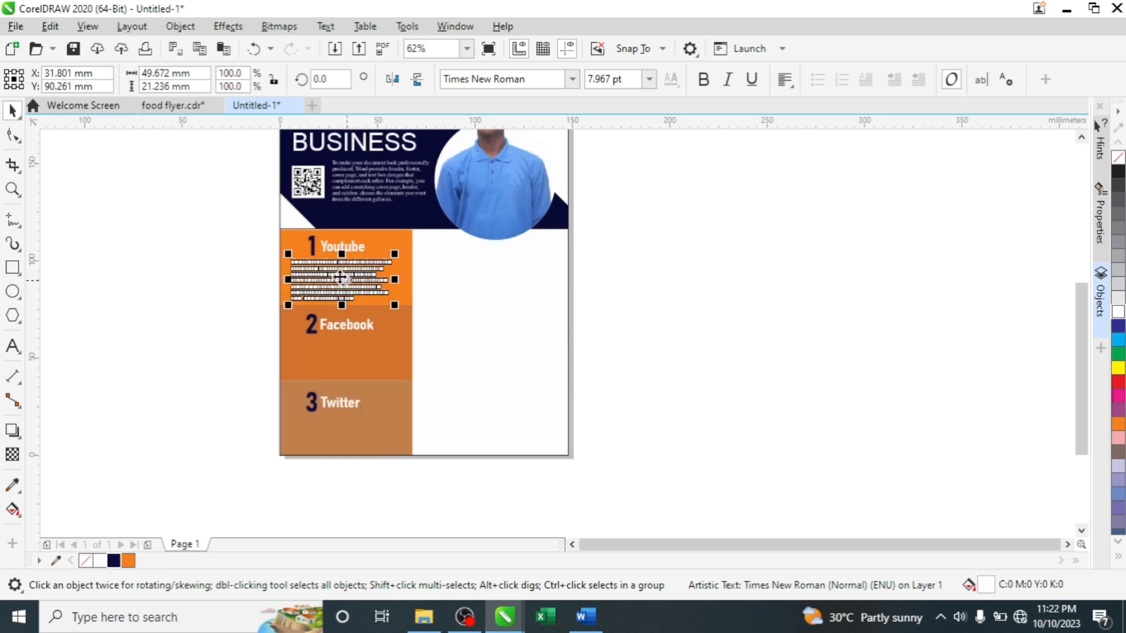
scroll(340, 280, up, 4)
drag(324, 244, 335, 242)
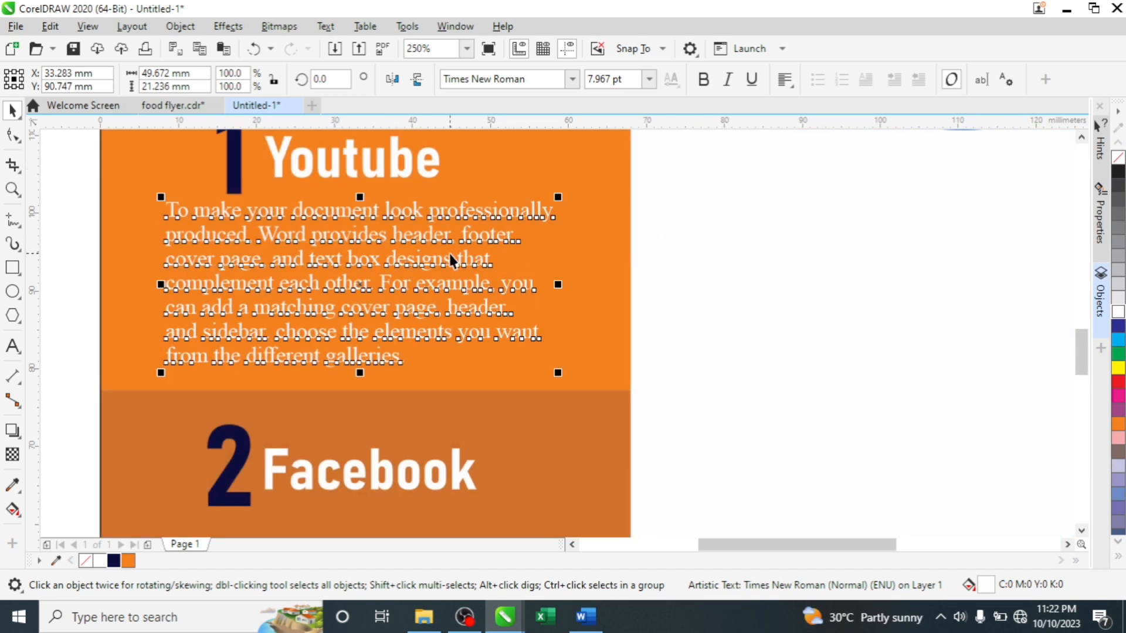
click(793, 88)
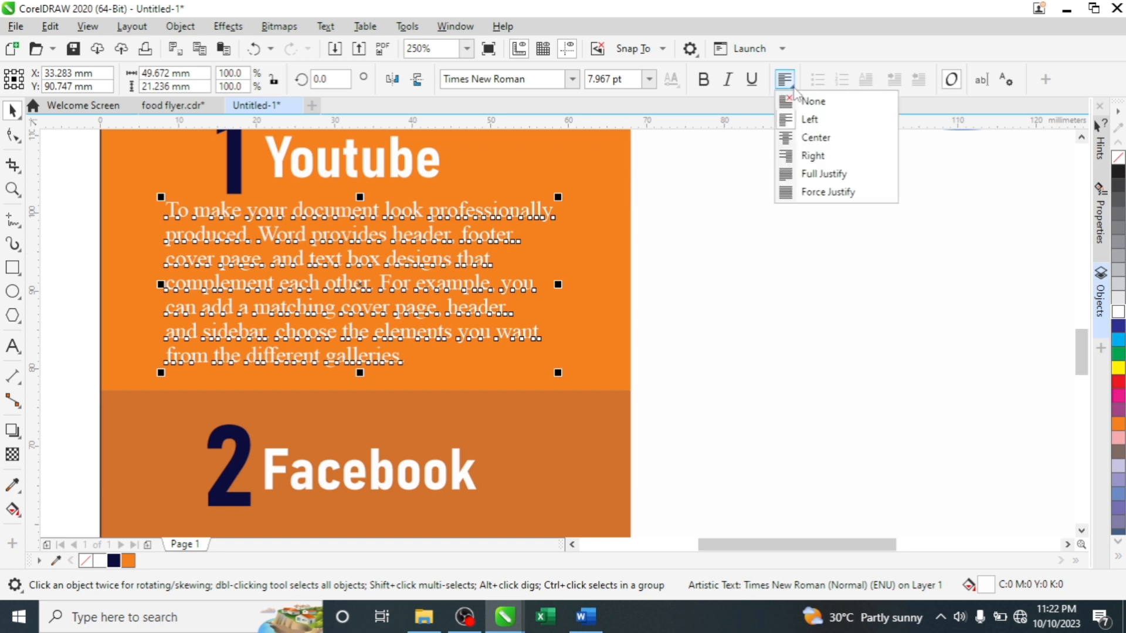
click(816, 140)
- Copy the centred paragraph into the Facebook panel and repeat it for Twitter
click(513, 195)
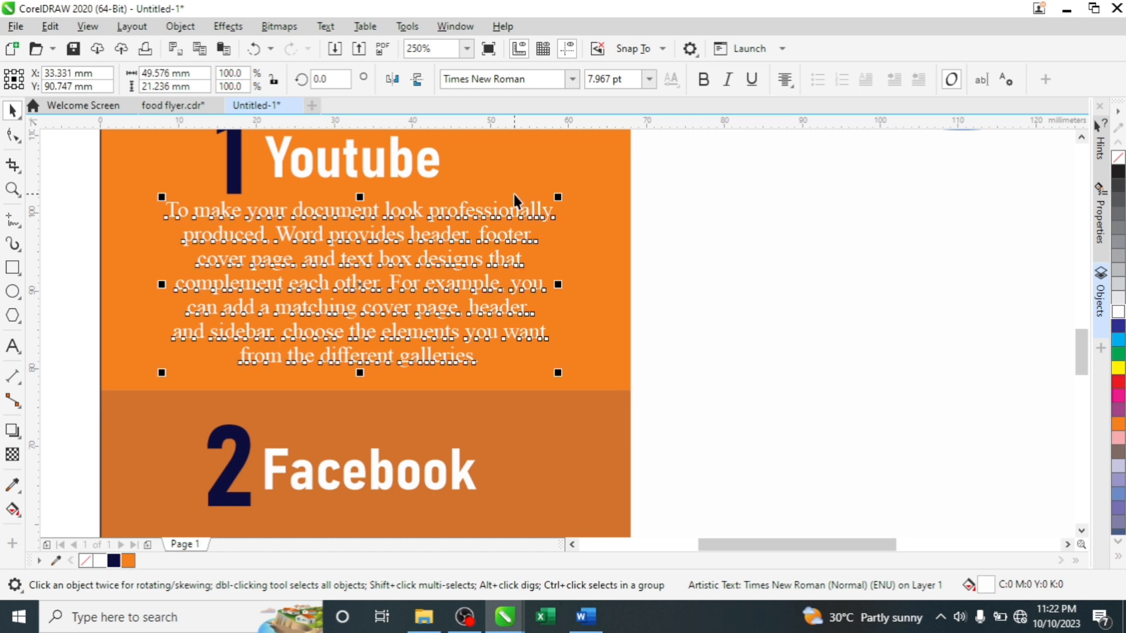
scroll(514, 195, down, 4)
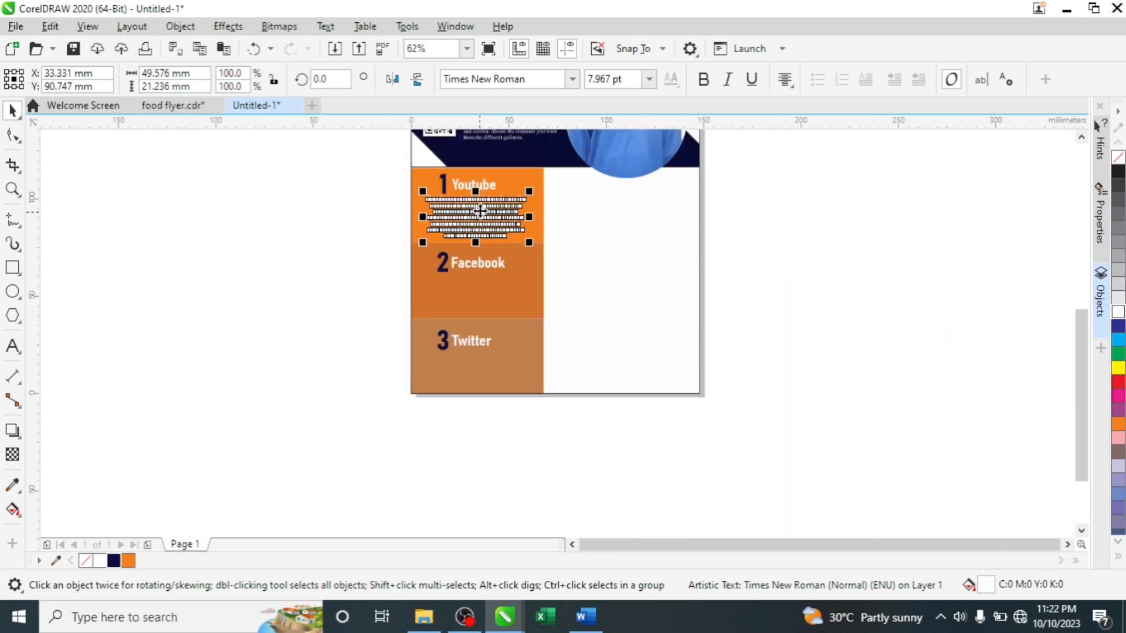
scroll(481, 211, up, 2)
drag(481, 211, 468, 369)
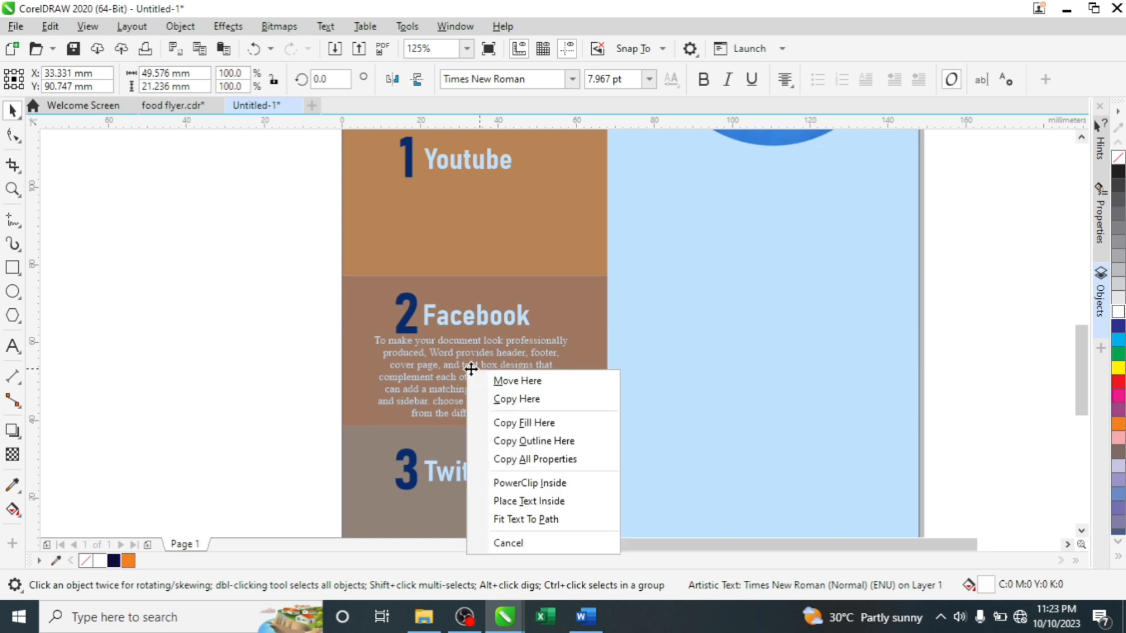
click(506, 400)
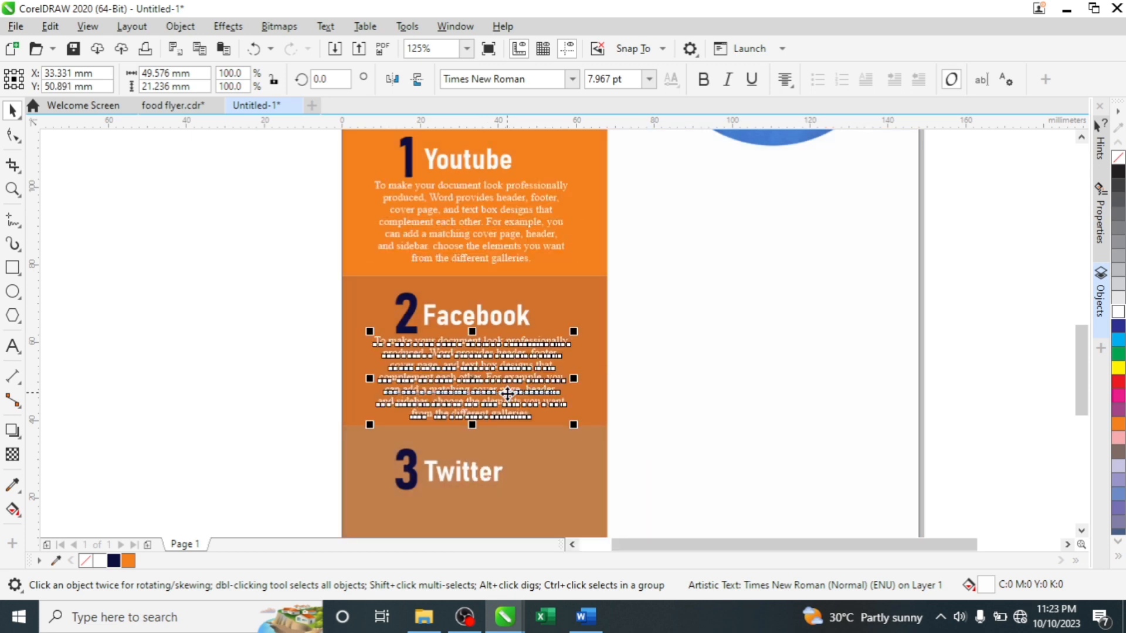
key(ctrl+r)
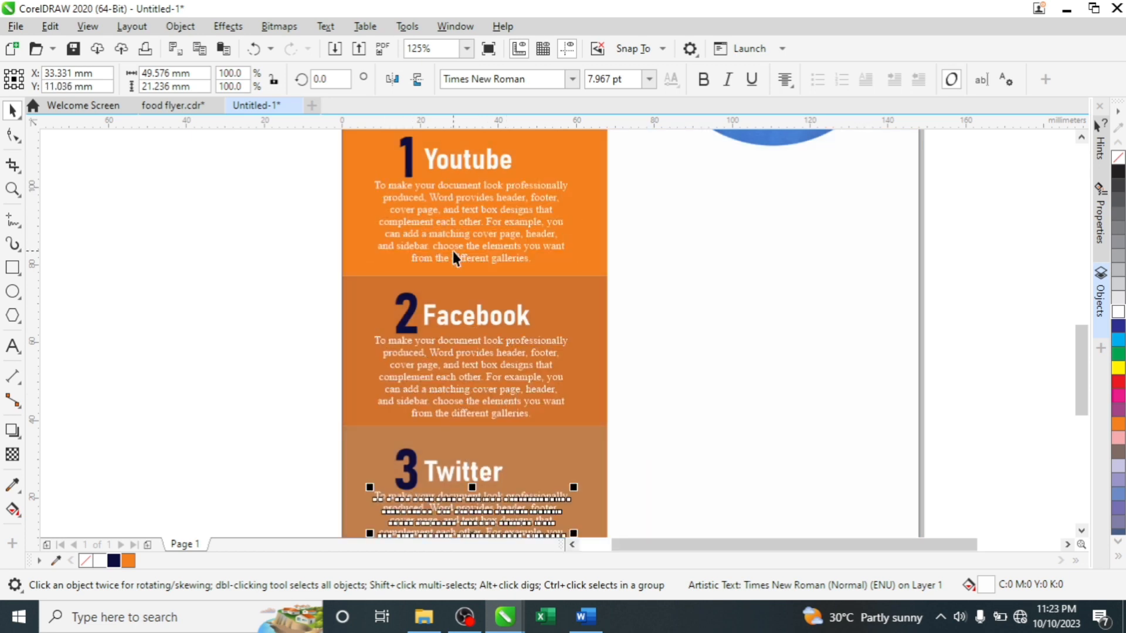
scroll(453, 251, down, 4)
click(401, 273)
scroll(460, 251, up, 2)
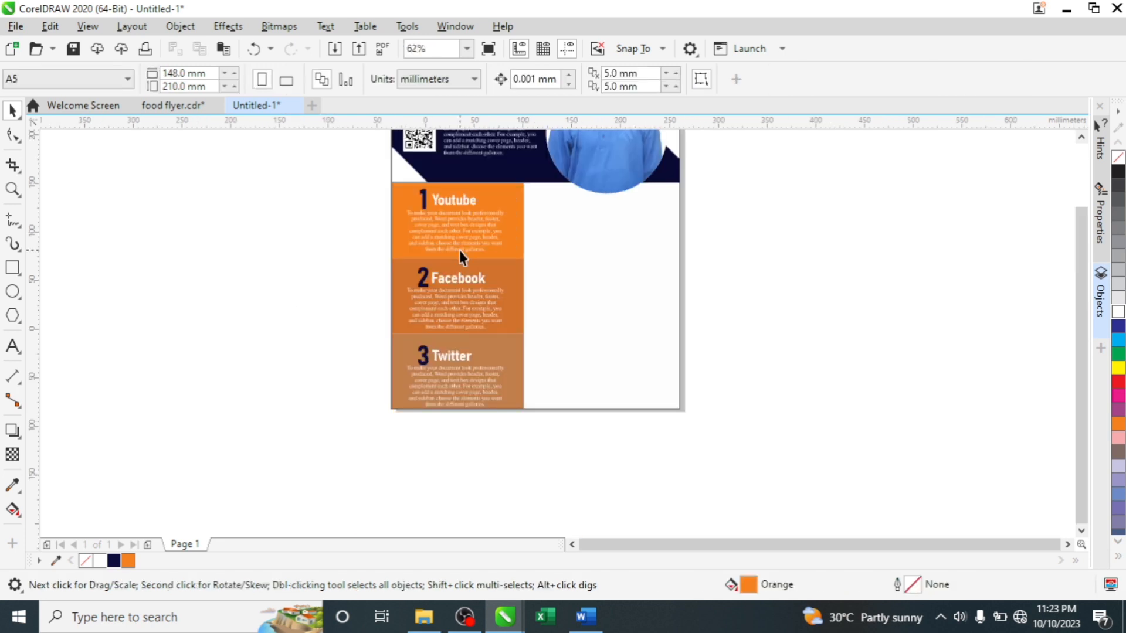
scroll(459, 251, down, 3)
scroll(530, 187, down, 1)
scroll(495, 269, up, 2)
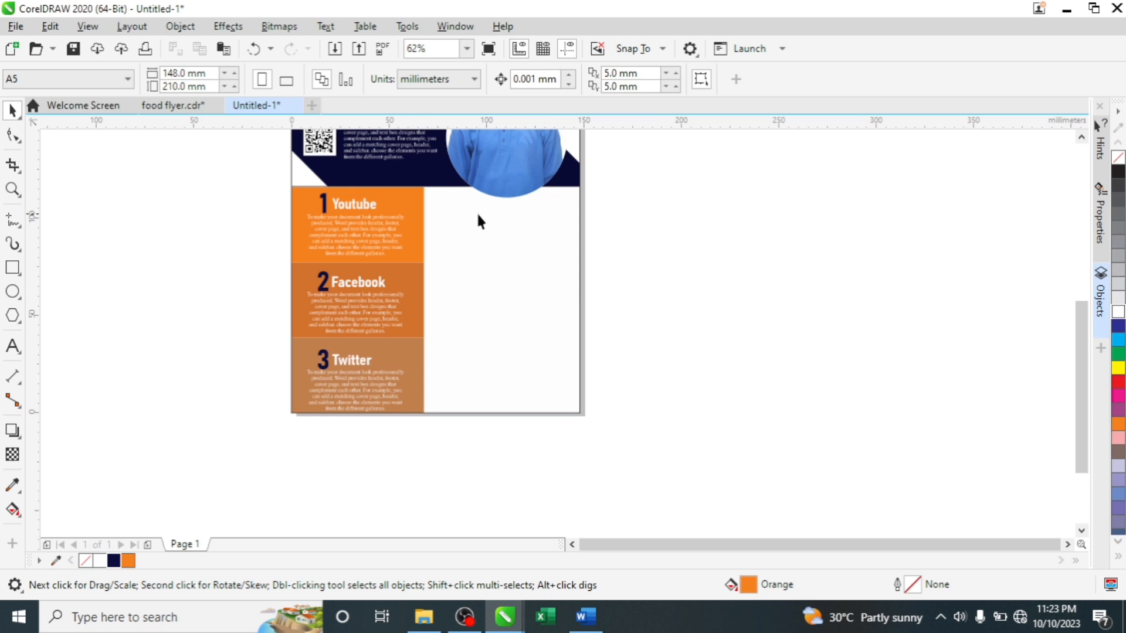
scroll(502, 215, down, 1)
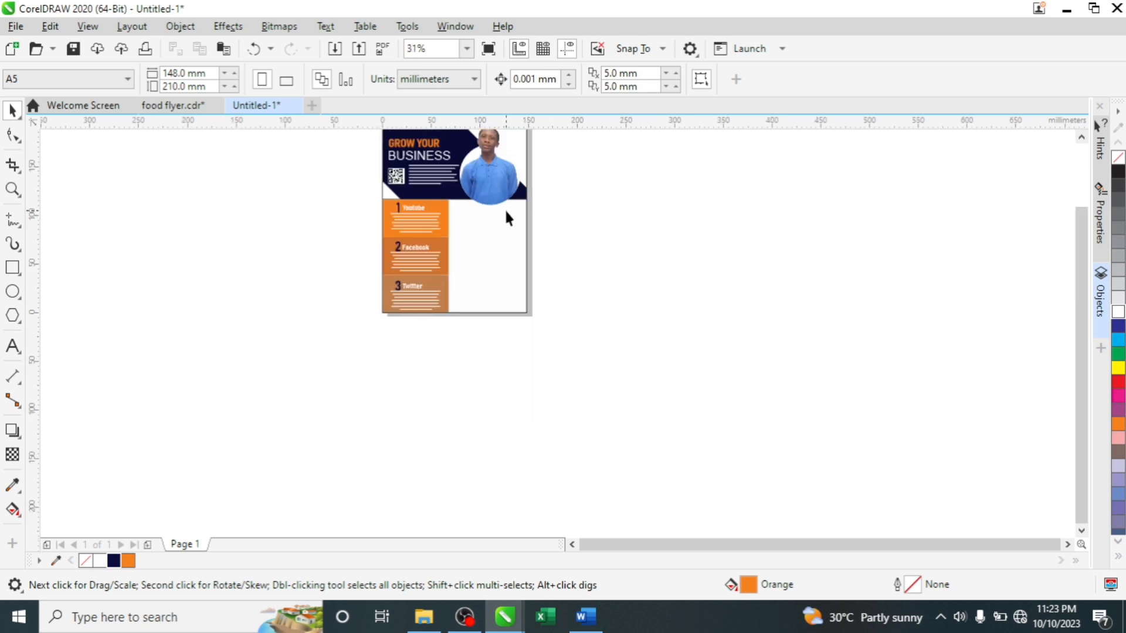
scroll(506, 218, up, 1)
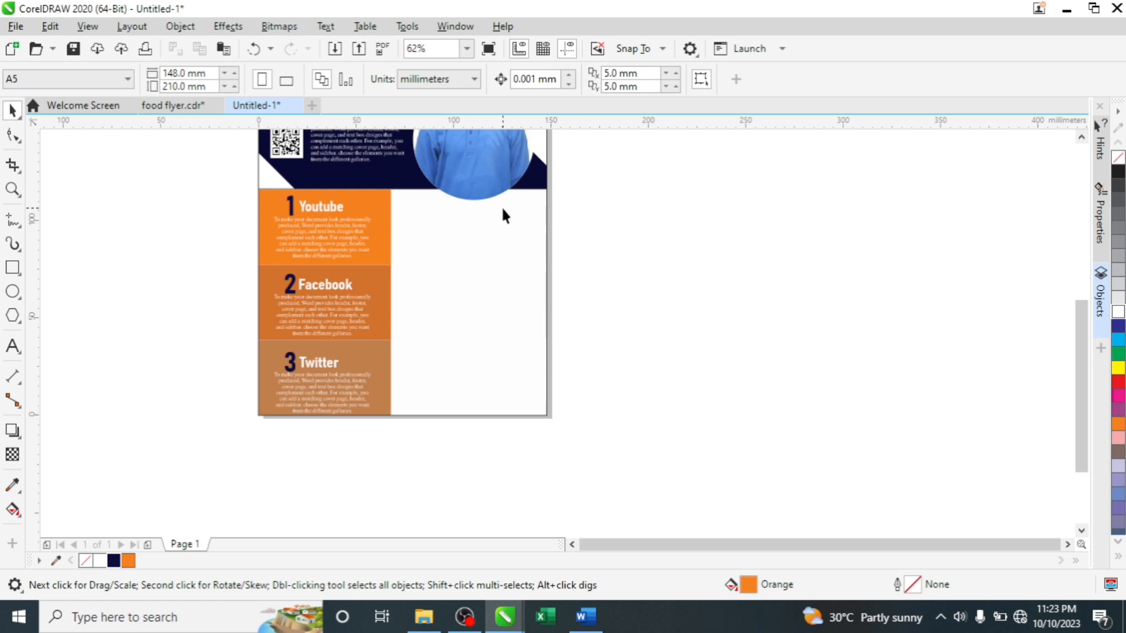
- Type the heading 'HOW TO MAKE YOUR BUSINESS GROW' beside the orange panels
key(F8)
click(407, 224)
text(HOW)
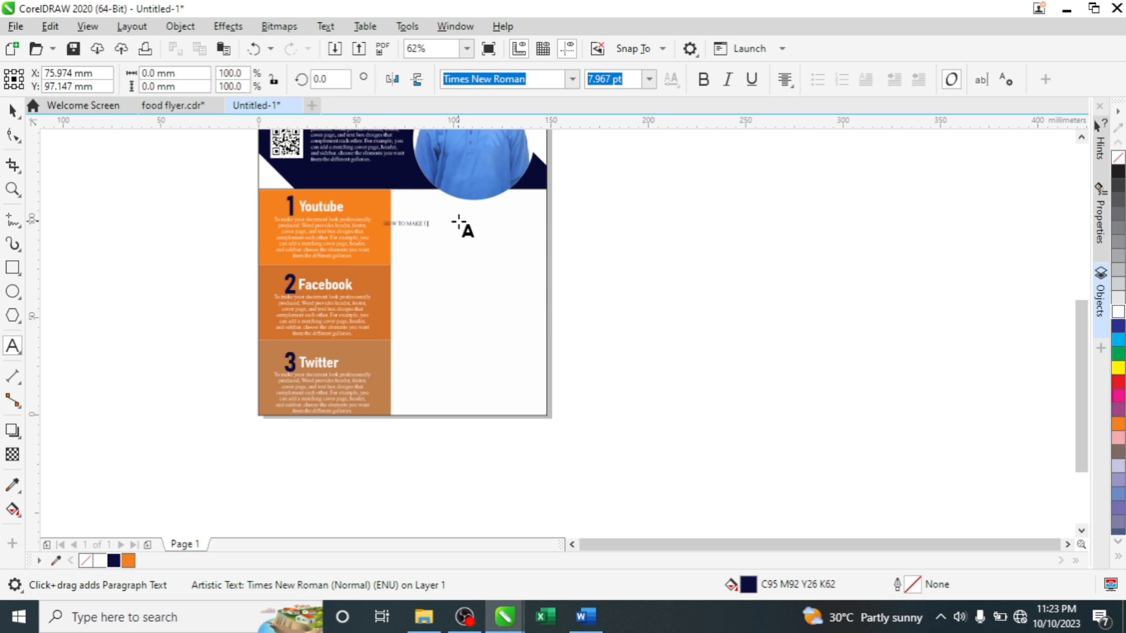
text(TO MAKE U)
key(BackSpace)
text(YOUR B)
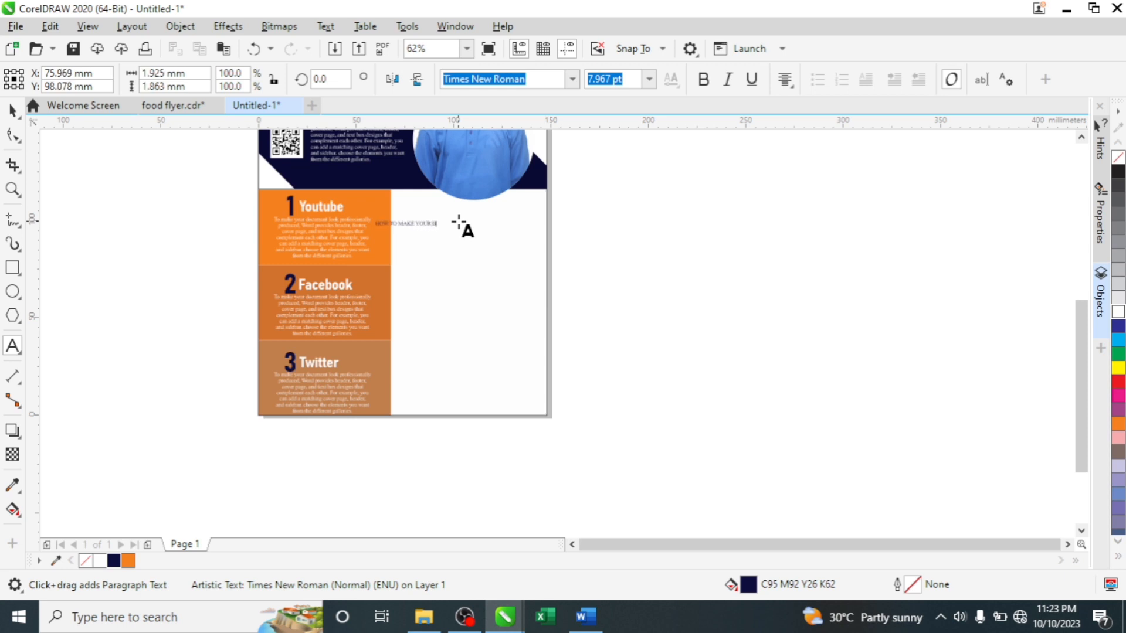
text(USINESS GRO)
key(ctrl+space)
- Move the heading up the white column and enlarge it slightly
scroll(419, 224, up, 2)
scroll(419, 225, down, 1)
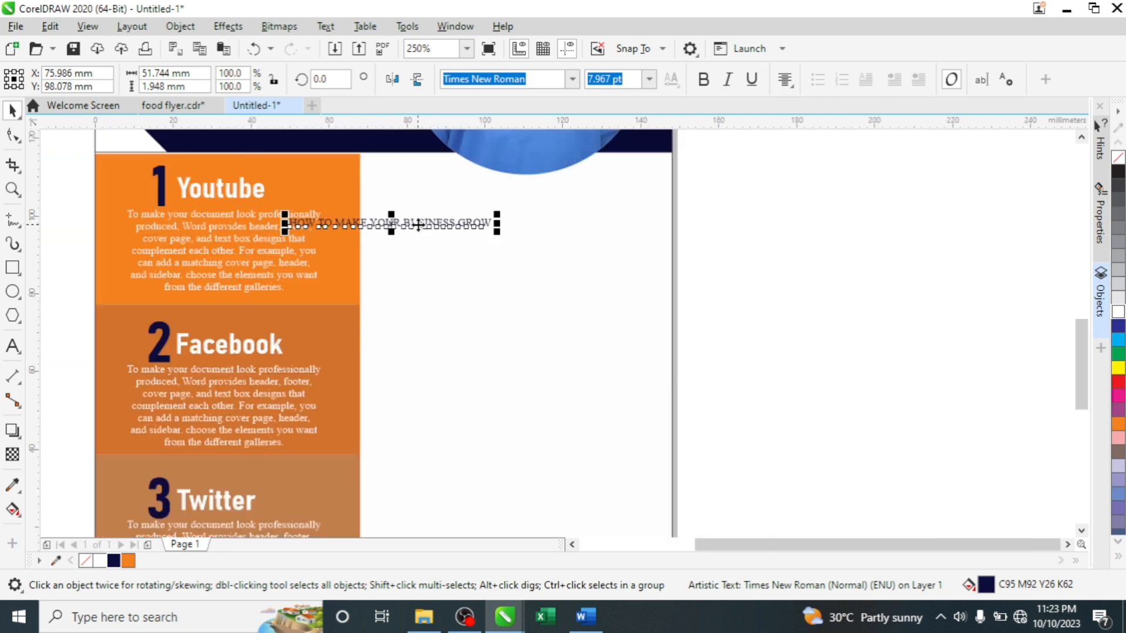
drag(418, 224, 508, 213)
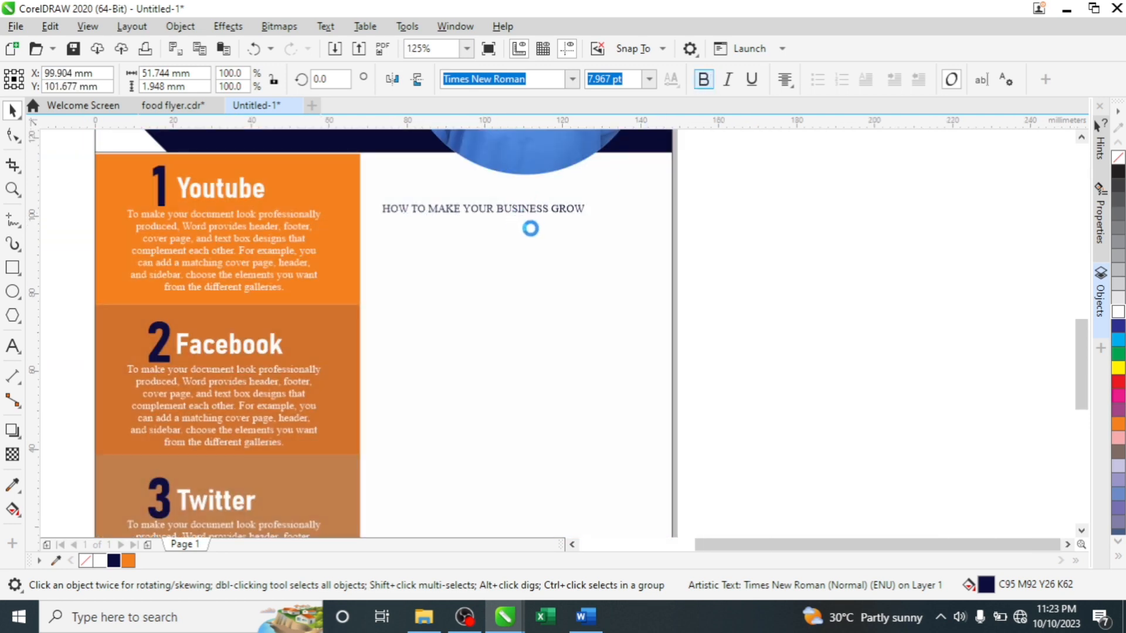
drag(593, 222, 733, 314)
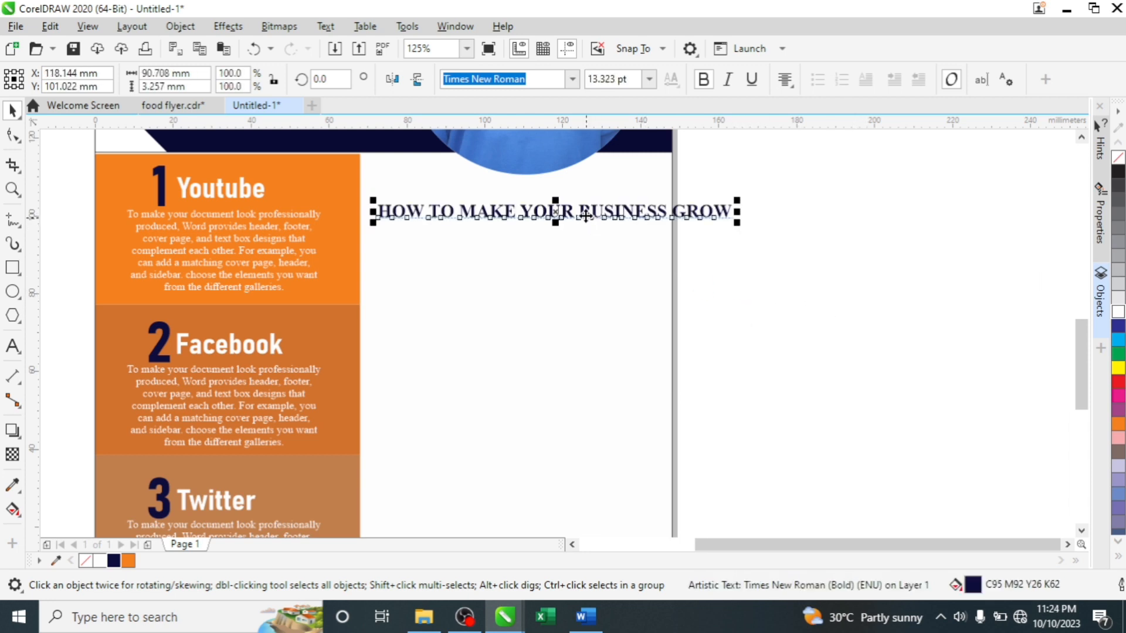
- Break the heading onto two lines before BUSINESS and move it left under the photo
double_click(586, 216)
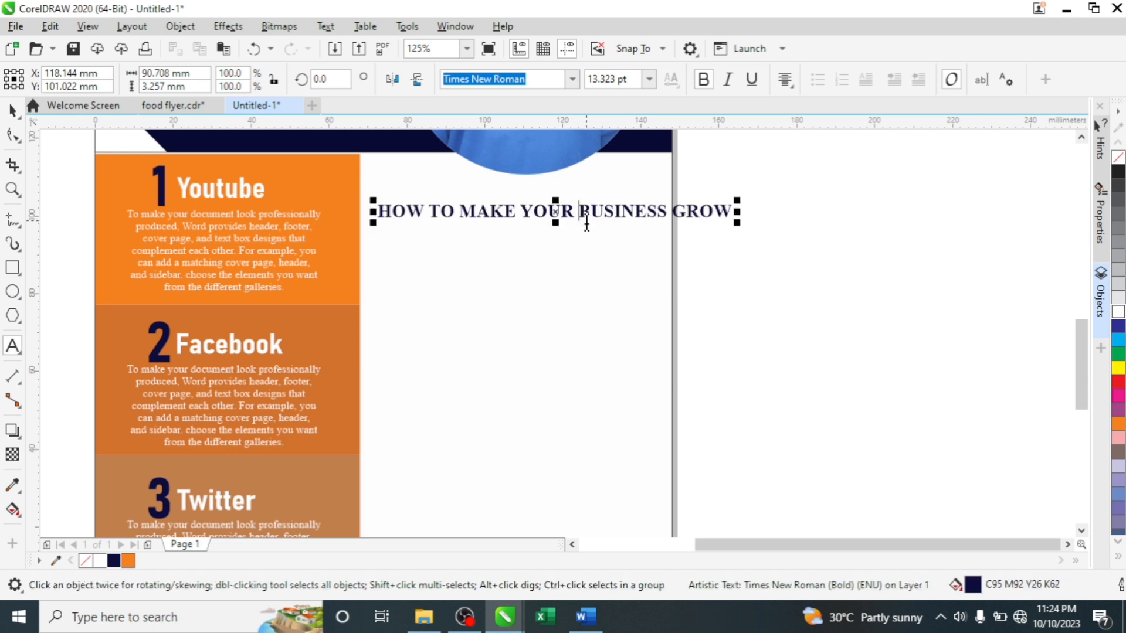
key(Return)
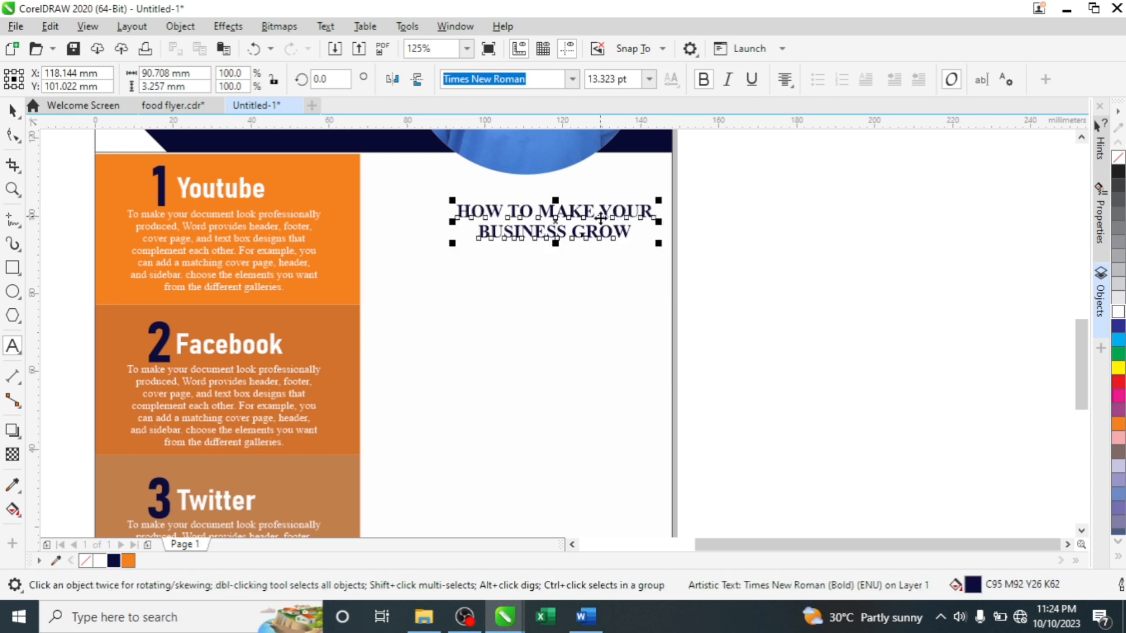
key(ctrl+space)
drag(561, 214, 522, 203)
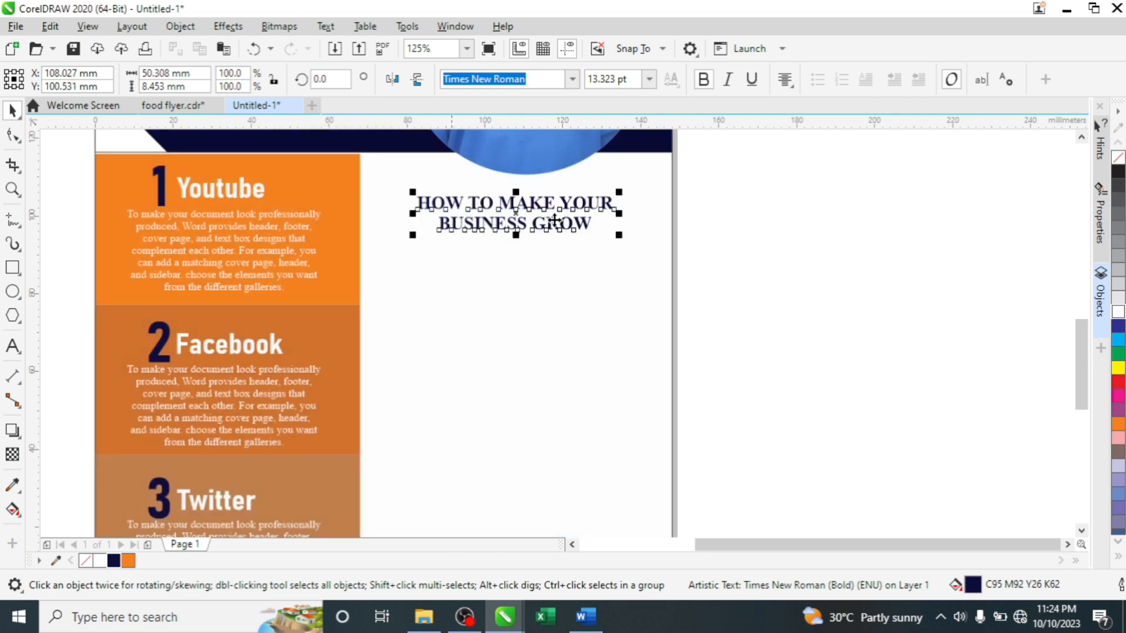
- Copy the Youtube panel's body text under the heading and colour it black
click(268, 288)
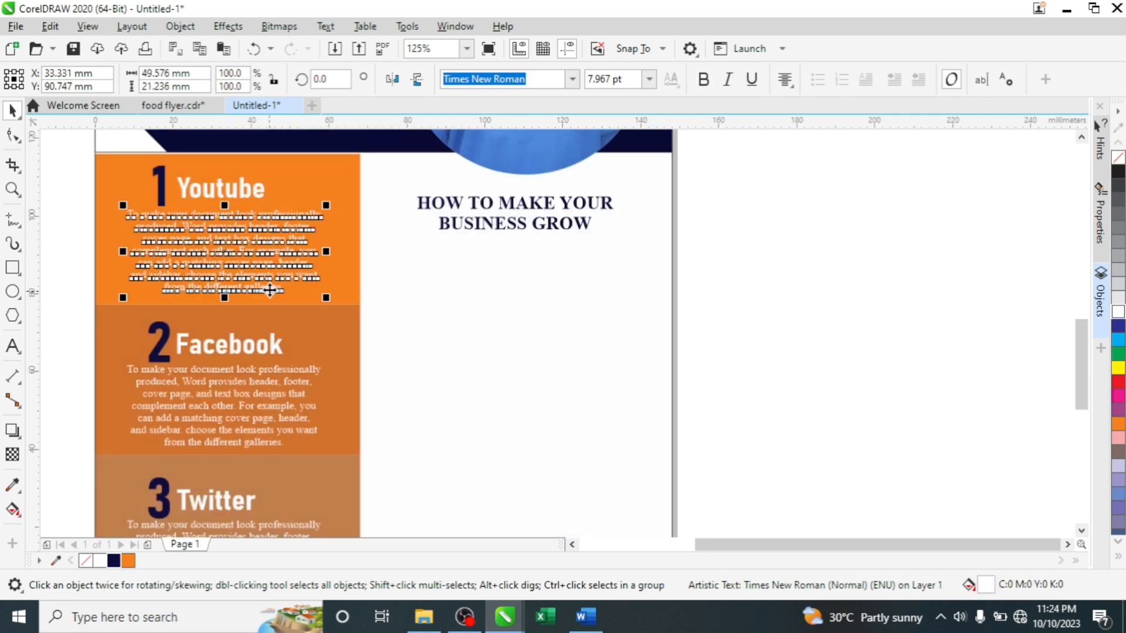
drag(292, 248, 496, 272)
click(528, 301)
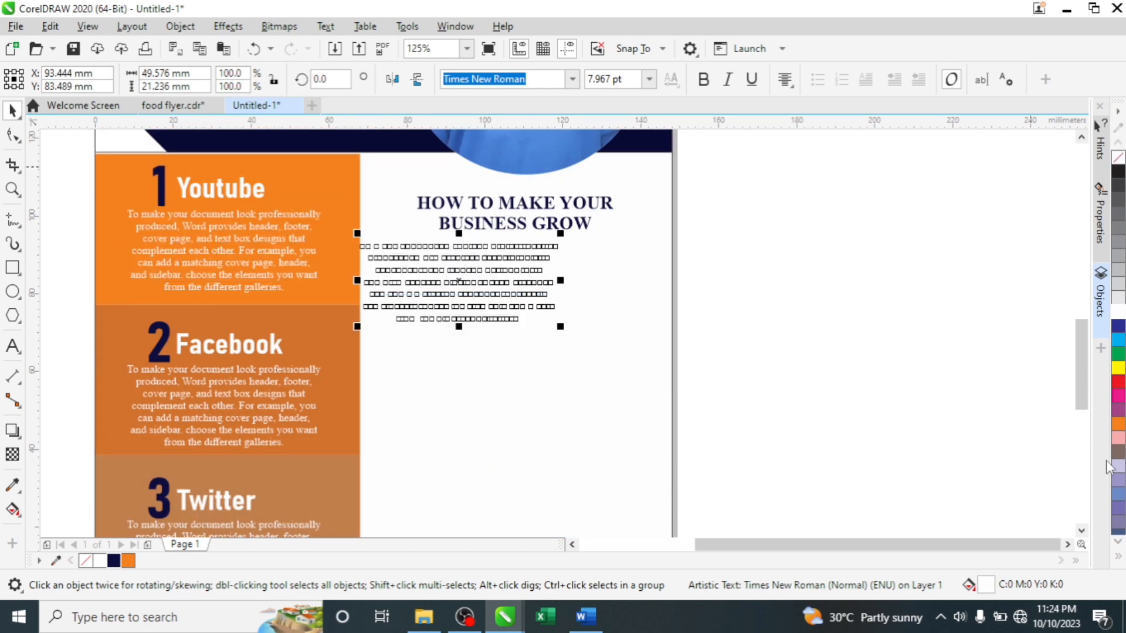
click(1118, 557)
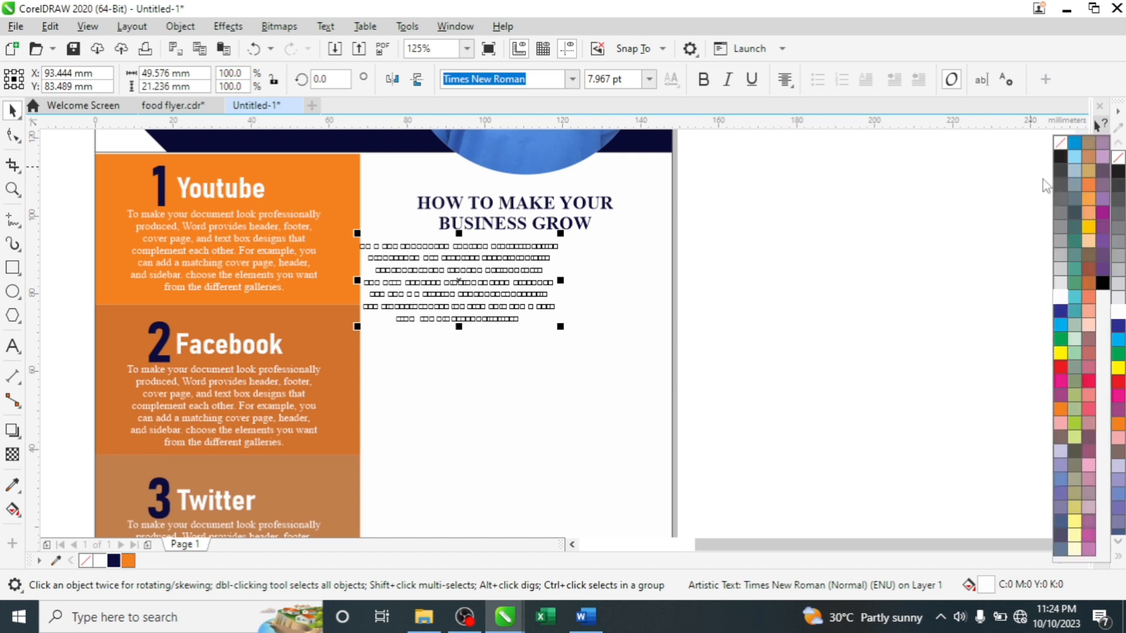
click(1103, 284)
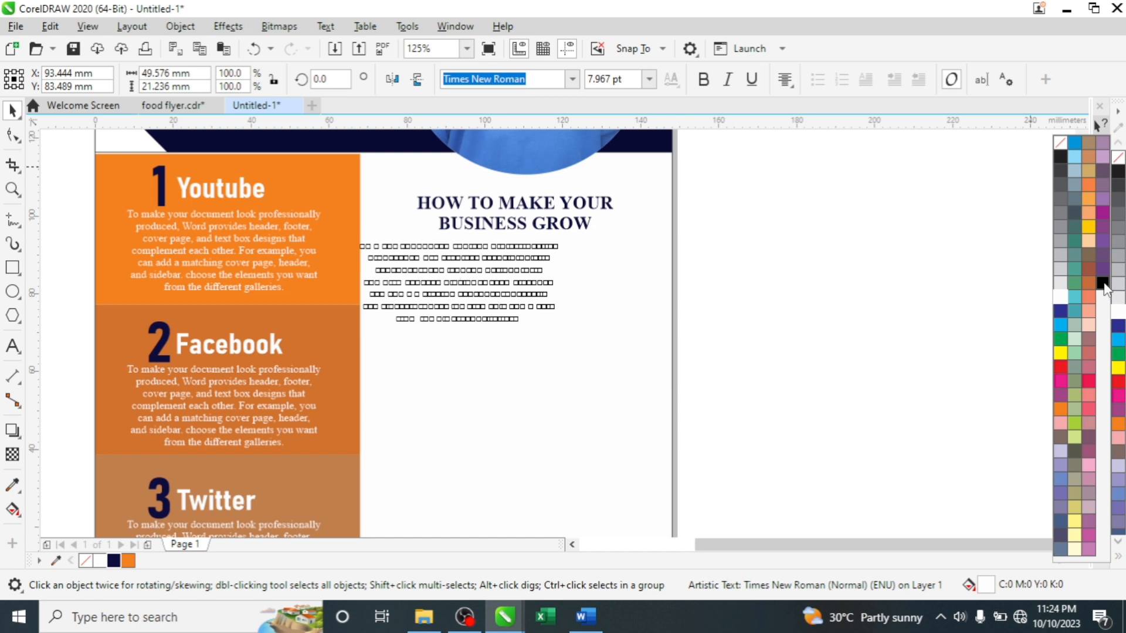
click(1102, 284)
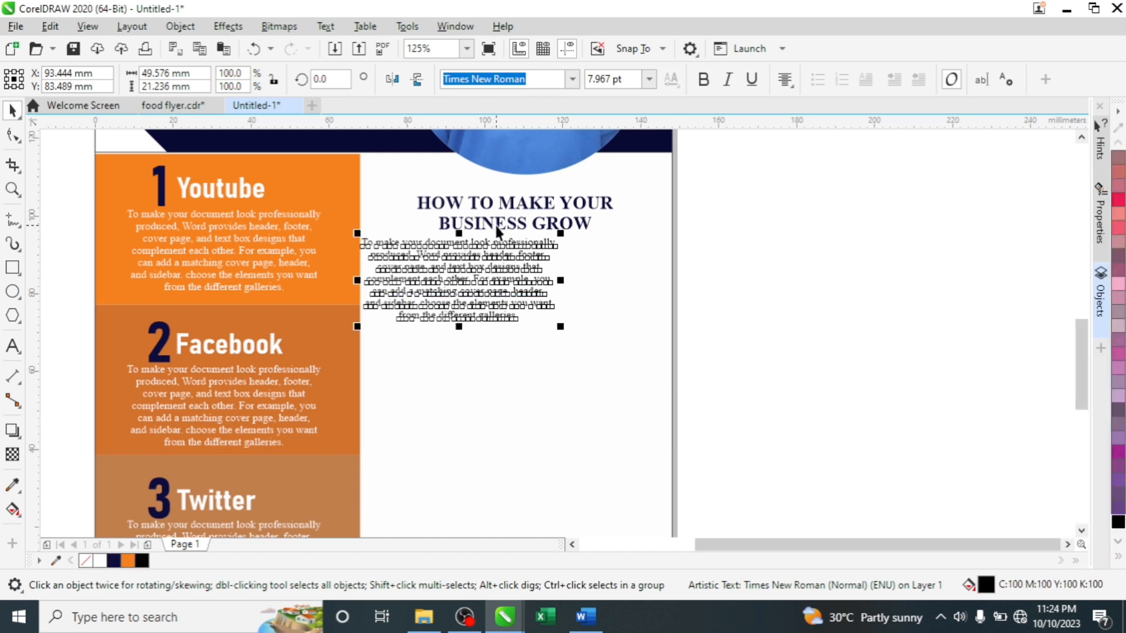
- Left-align the heading and the copied paragraph, nudging both into position
click(516, 221)
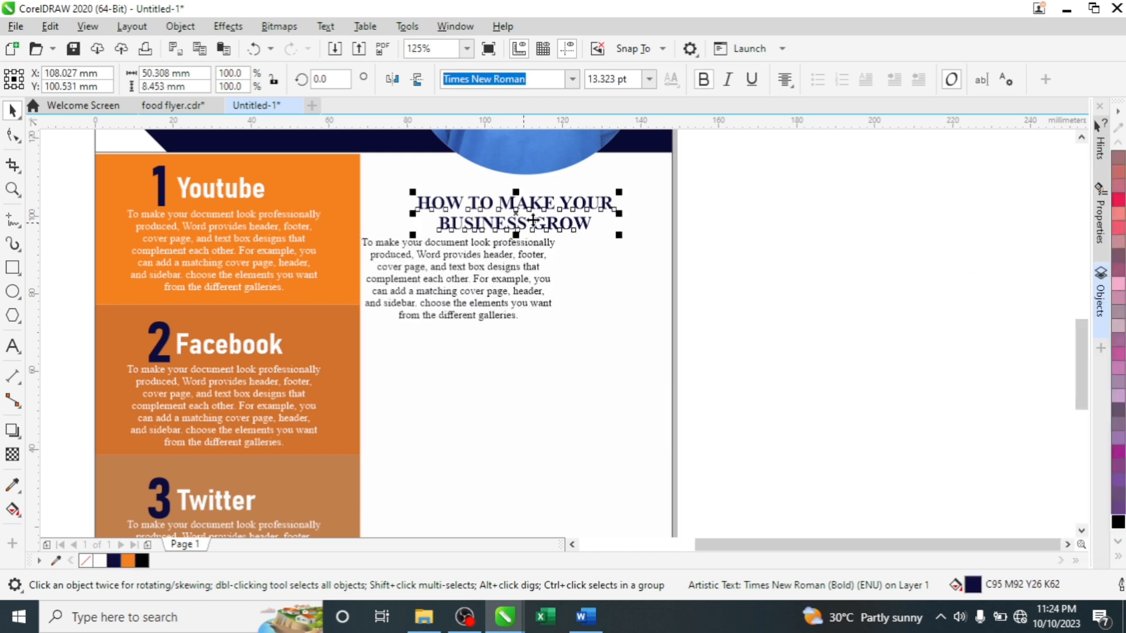
click(786, 79)
click(810, 119)
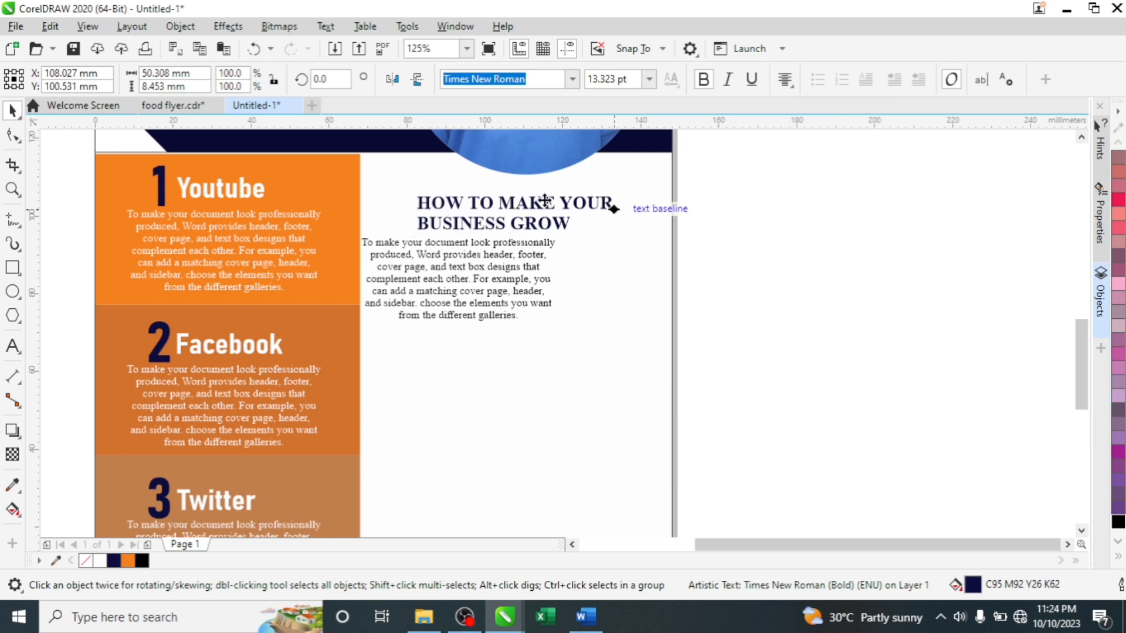
drag(492, 206, 474, 209)
click(468, 261)
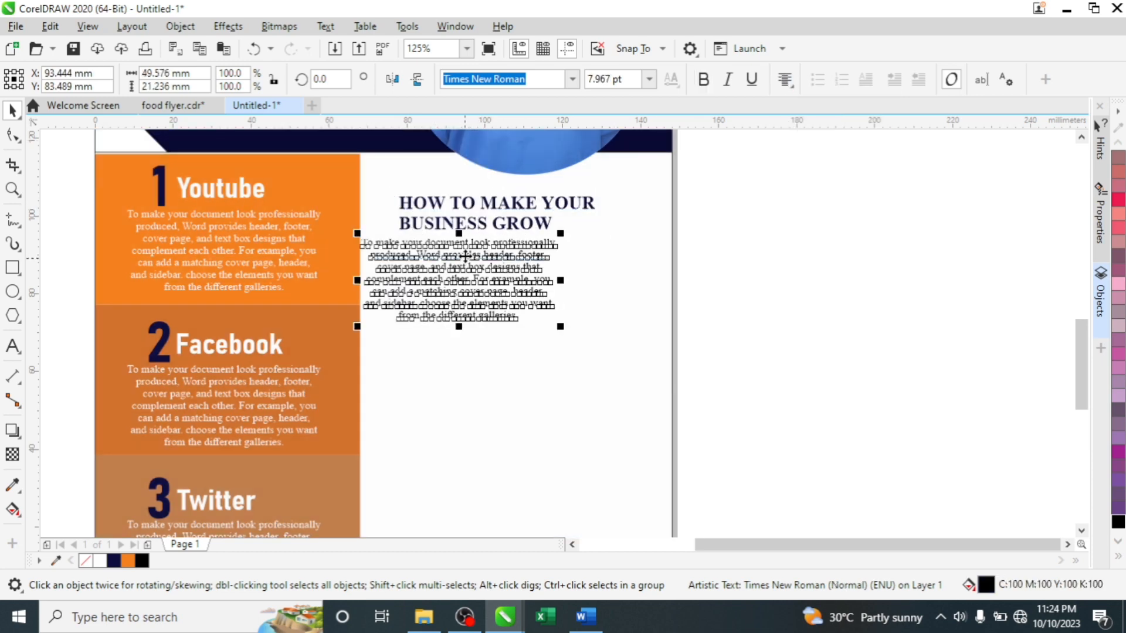
click(786, 79)
click(810, 119)
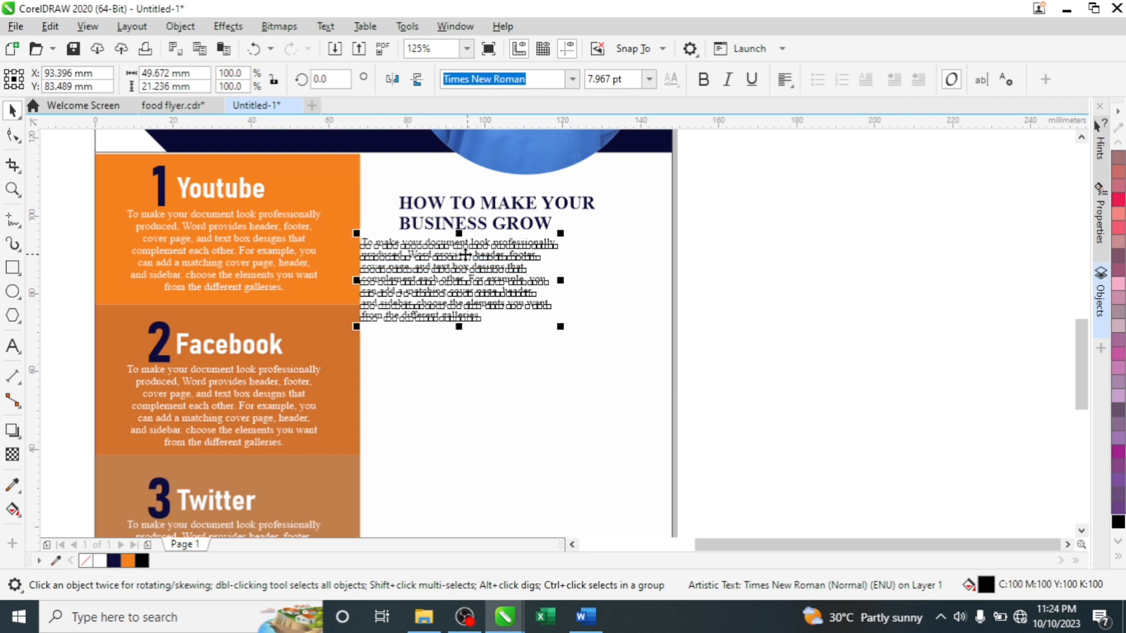
mouse_move(458, 258)
mouse_down()
mouse_move(488, 260)
mouse_move(476, 269)
mouse_up()
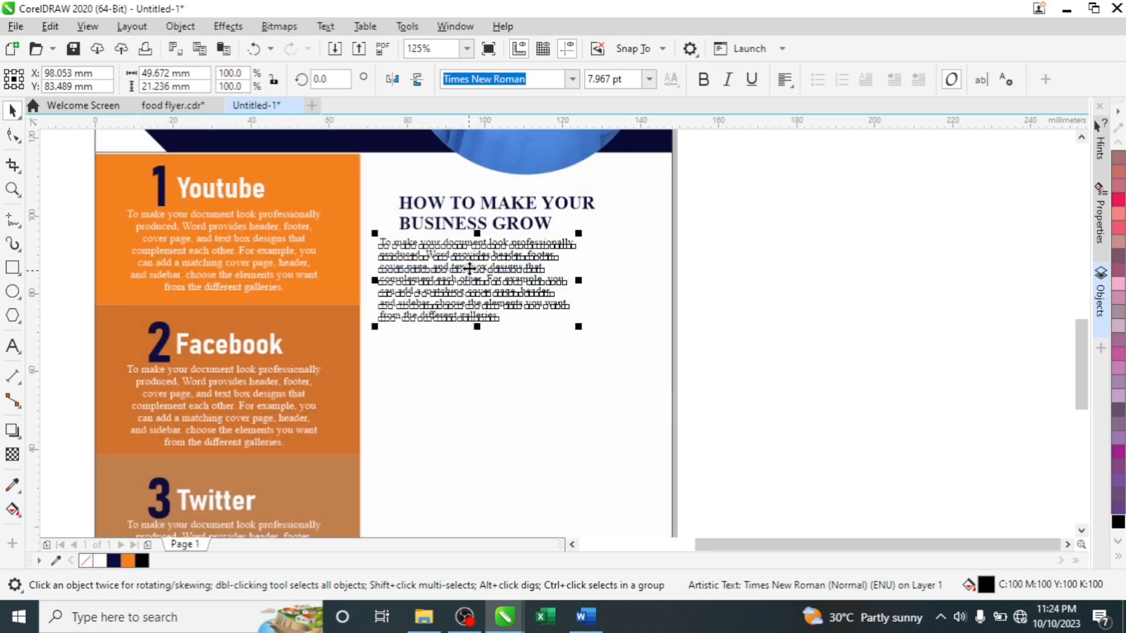
- Place a second copy of the paragraph below the first
drag(470, 268, 472, 370)
click(515, 401)
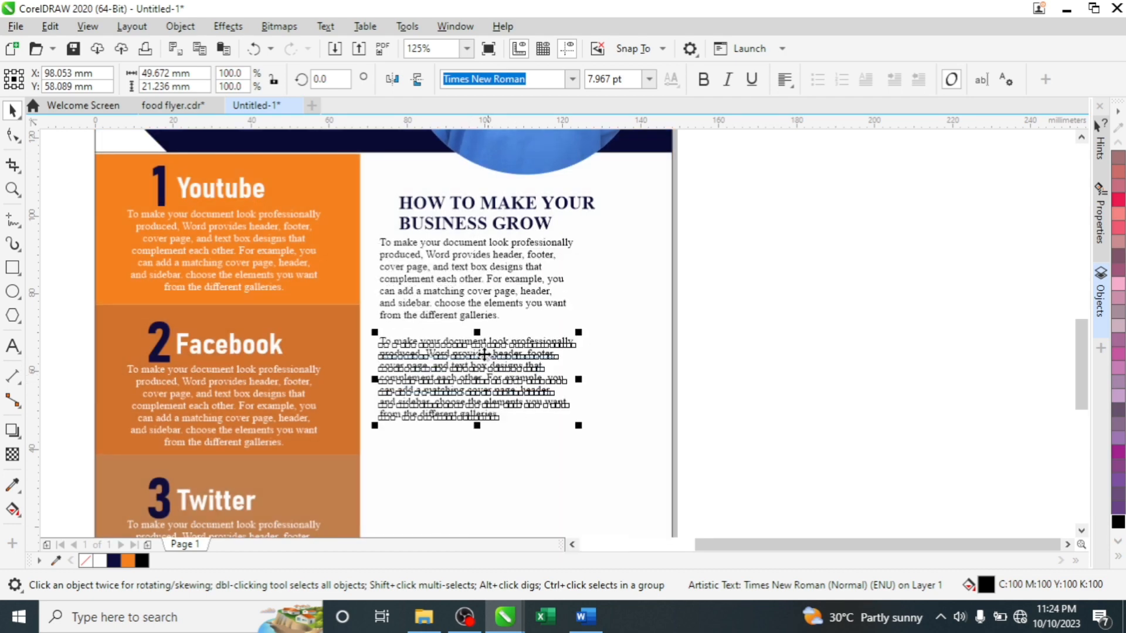
drag(477, 336, 479, 341)
- Try an orange fill on the heading, then undo it
click(484, 224)
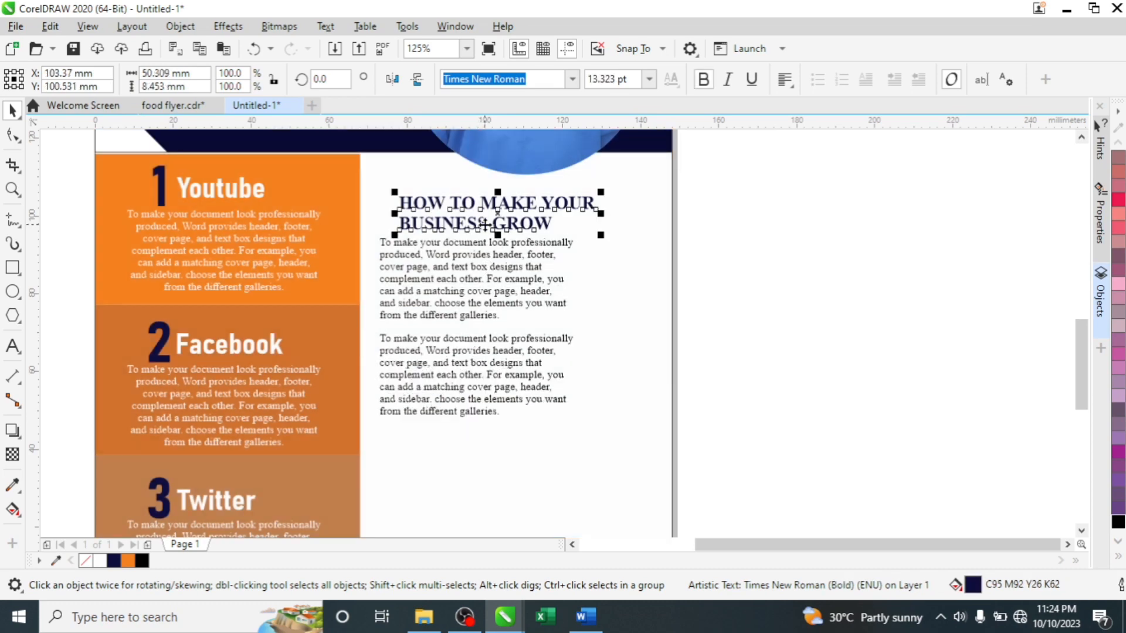
click(127, 561)
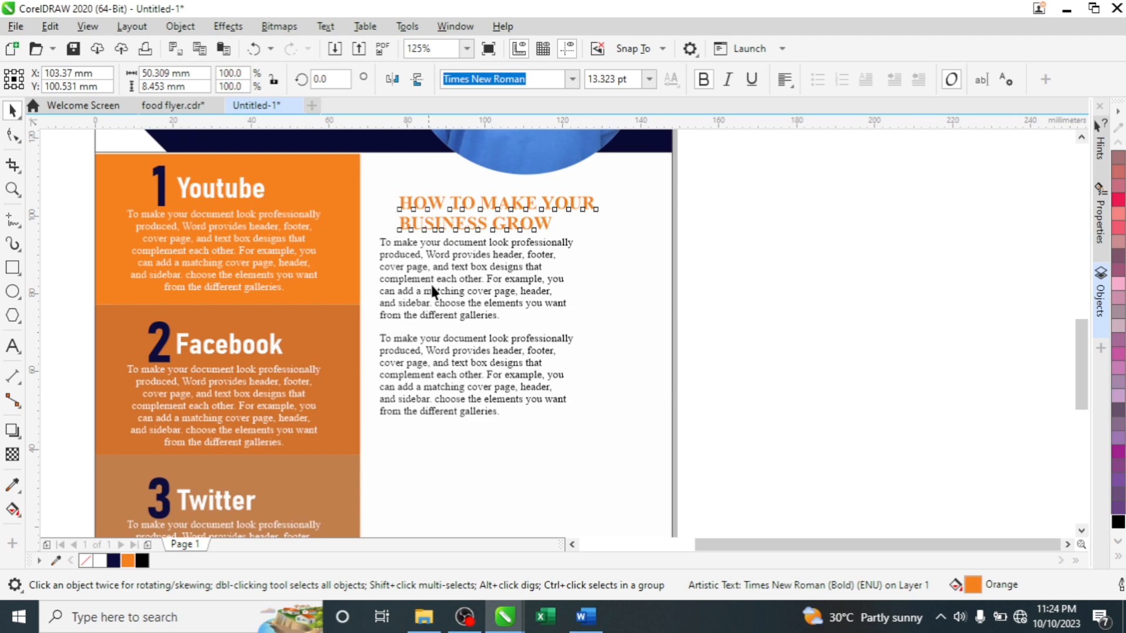
key(ctrl+z)
scroll(440, 267, down, 2)
click(622, 240)
scroll(460, 373, up, 2)
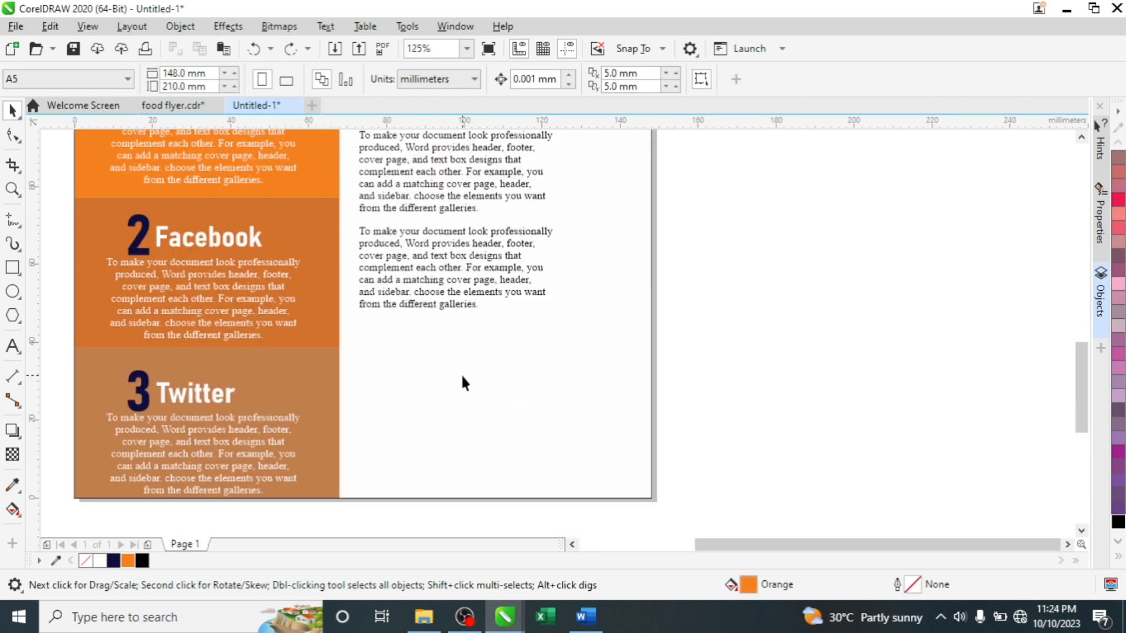
scroll(460, 361, down, 2)
- Copy the main heading below the two paragraphs and retype it as 'Ouur Services'
click(487, 232)
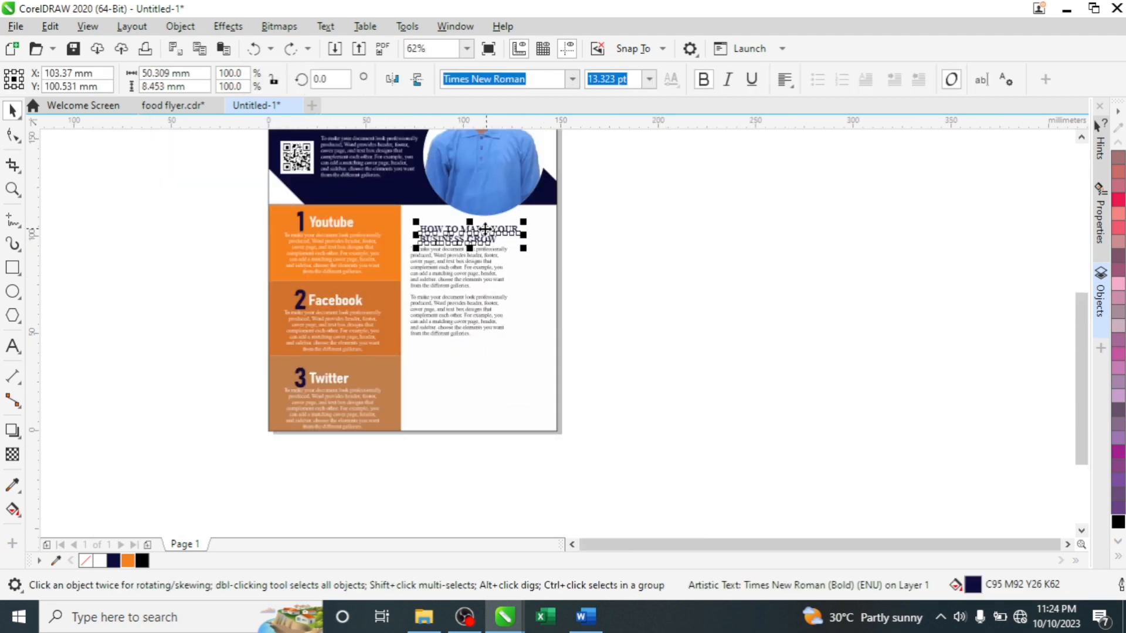
drag(488, 233, 483, 354)
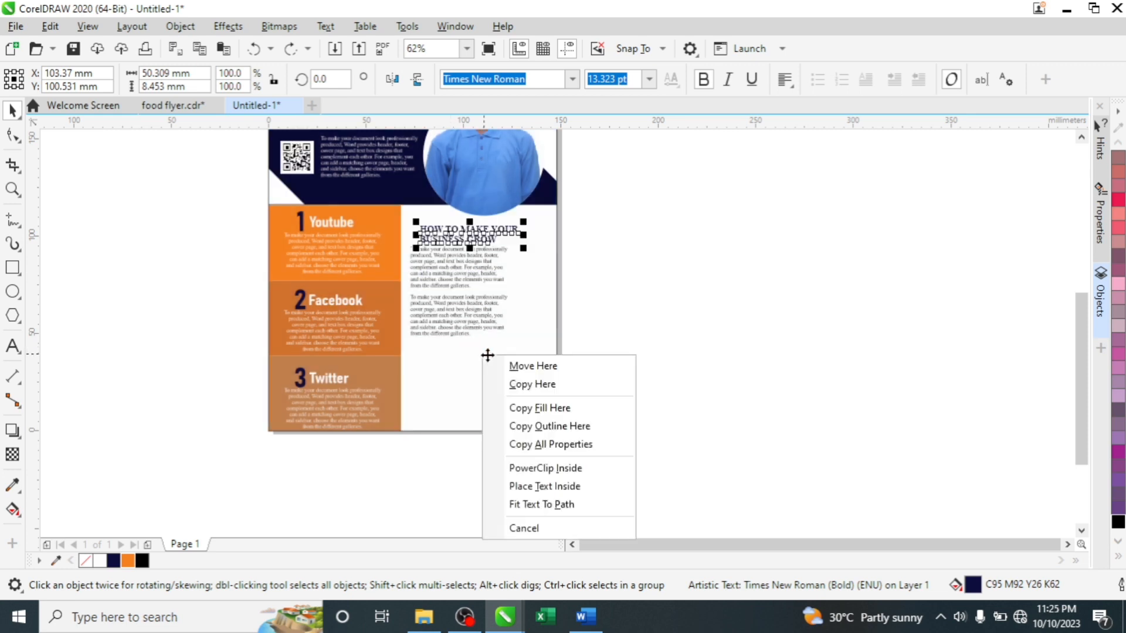
click(532, 385)
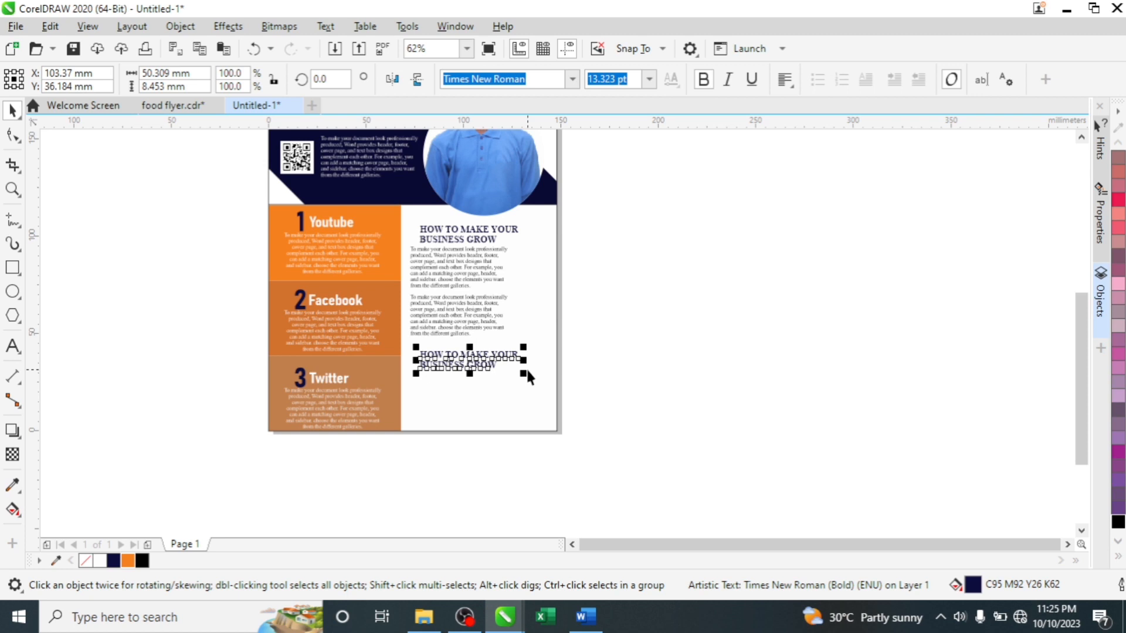
scroll(464, 360, up, 1)
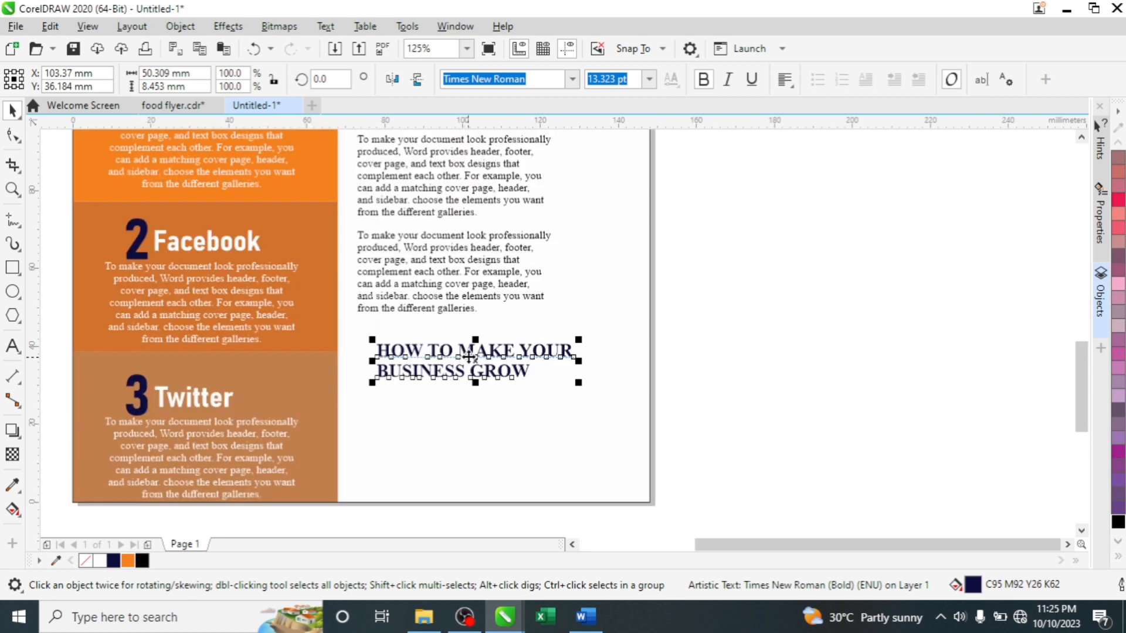
double_click(470, 355)
key(ctrl+a)
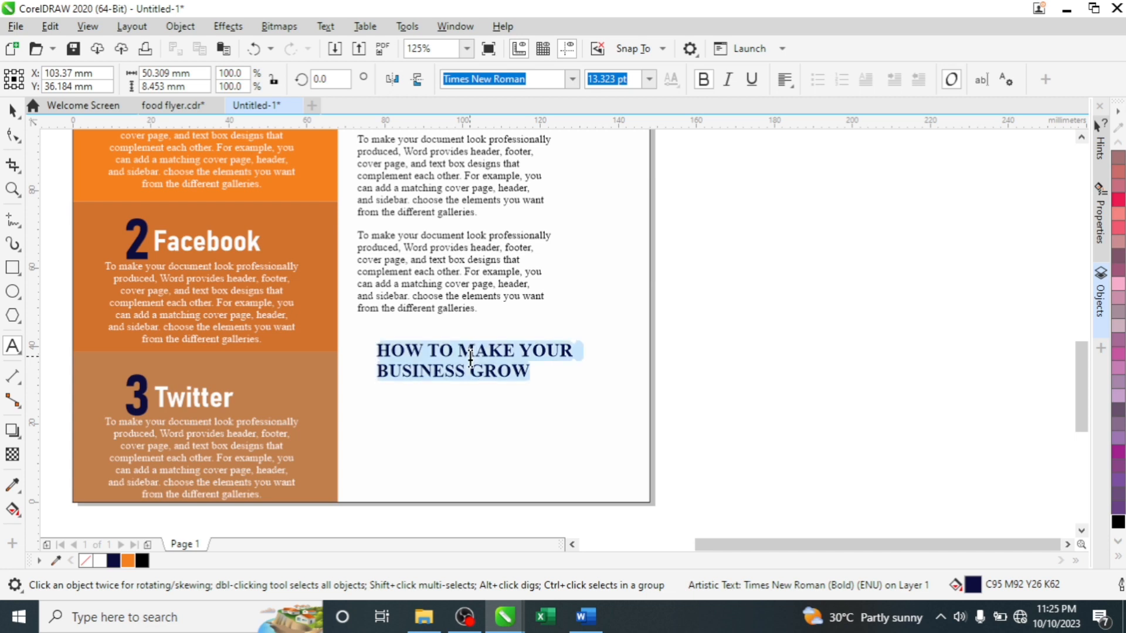
text(O)
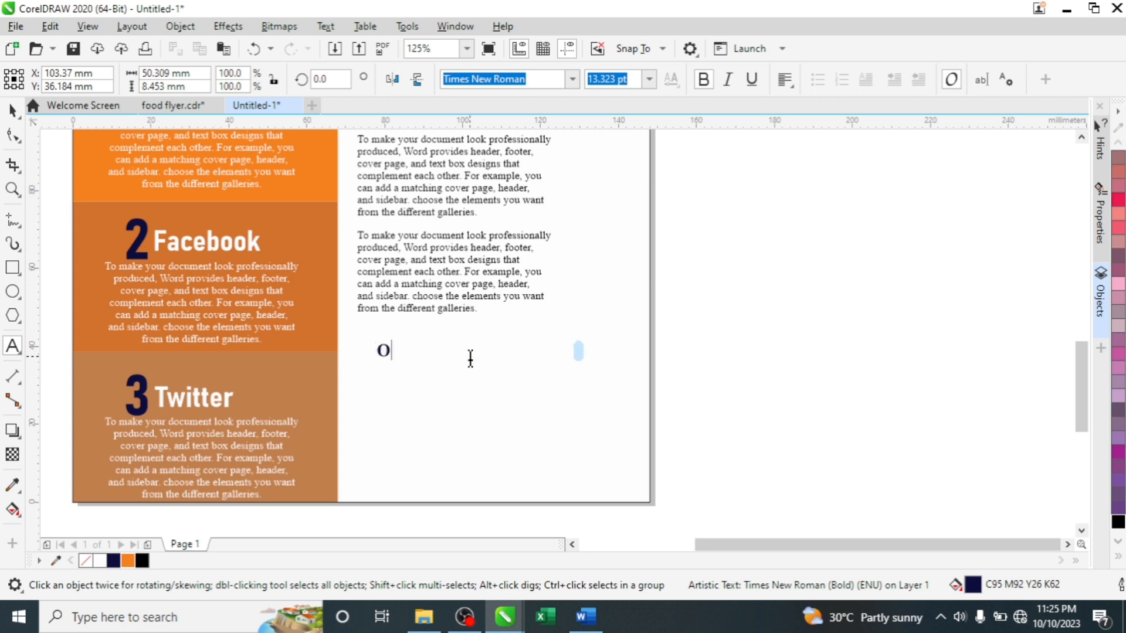
text(uur Ser)
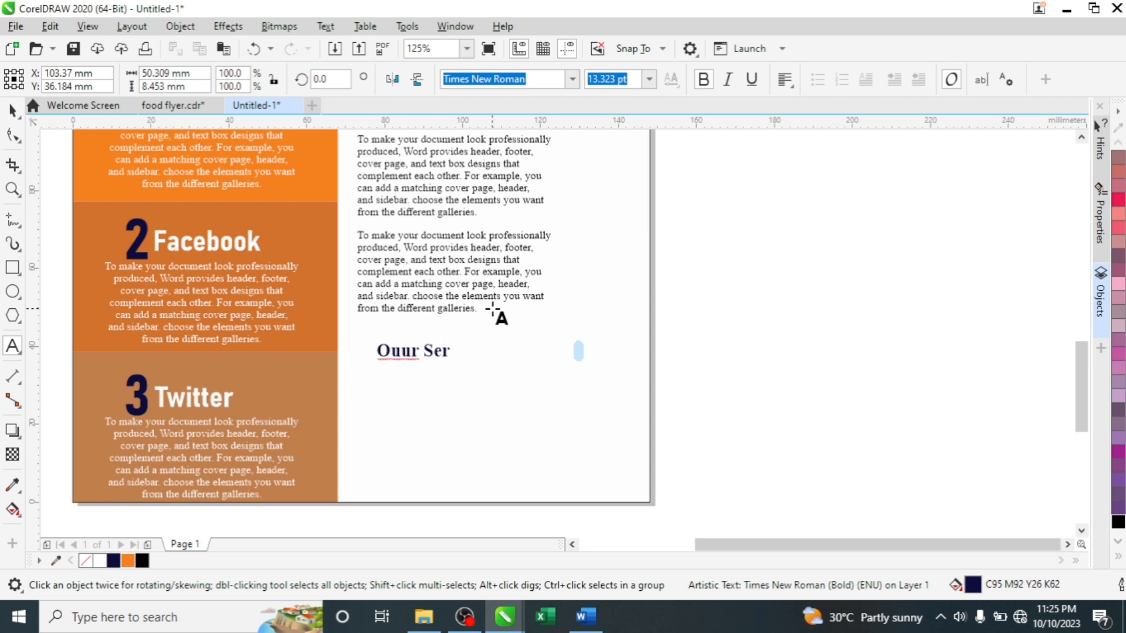
text(vices)
key(ctrl+space)
scroll(469, 332, down, 2)
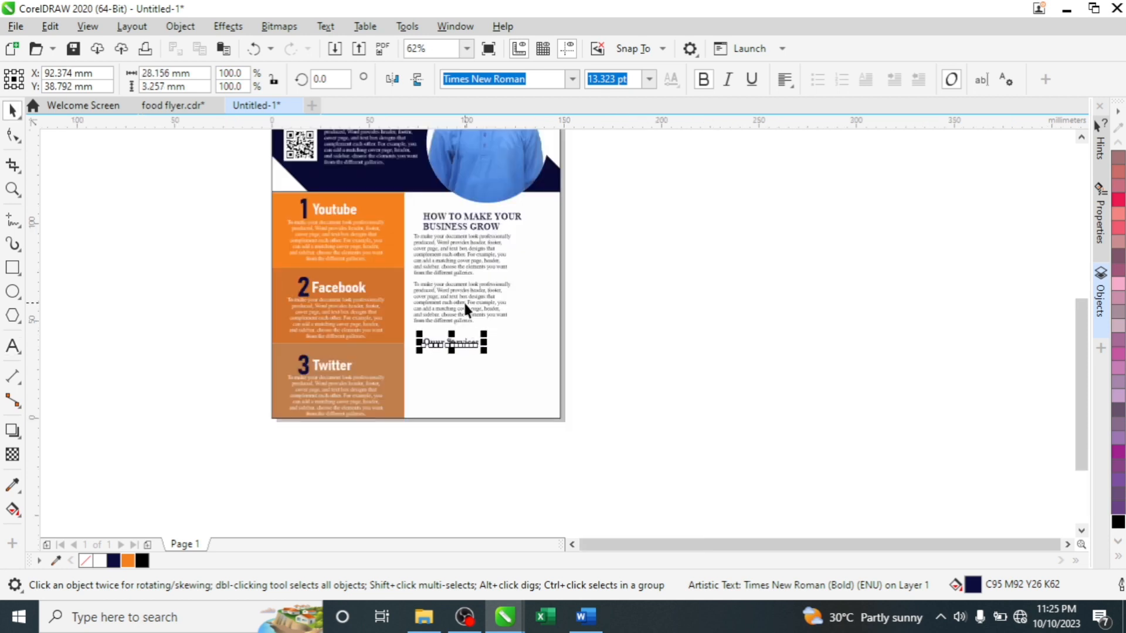
- Shift the heading, paragraphs and subheading together slightly to the right
shift+click(435, 226)
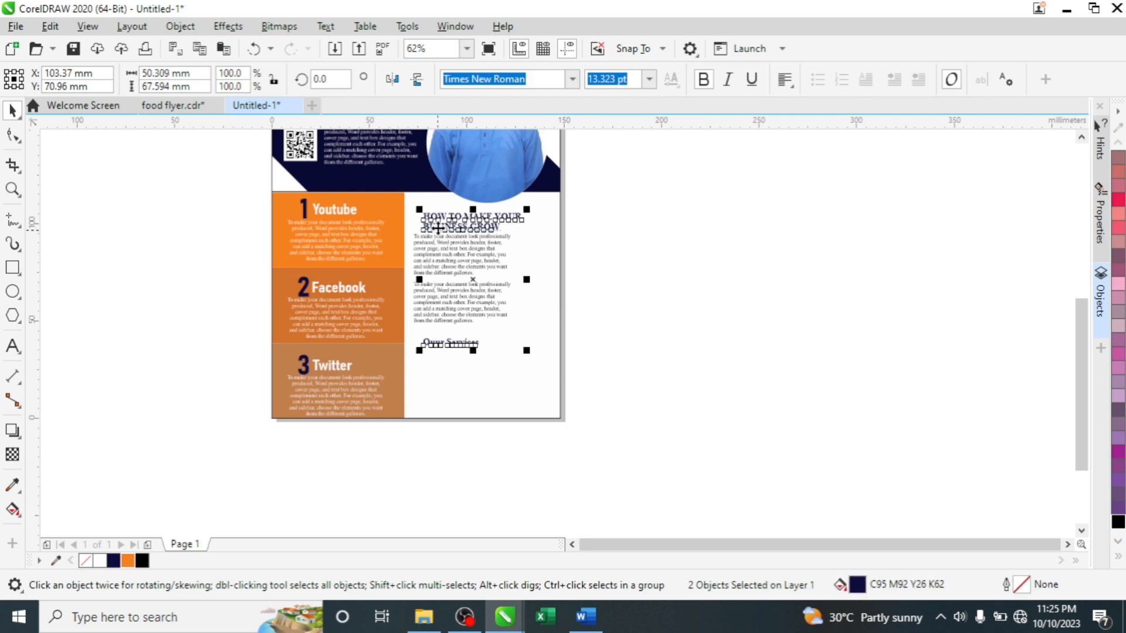
click(822, 179)
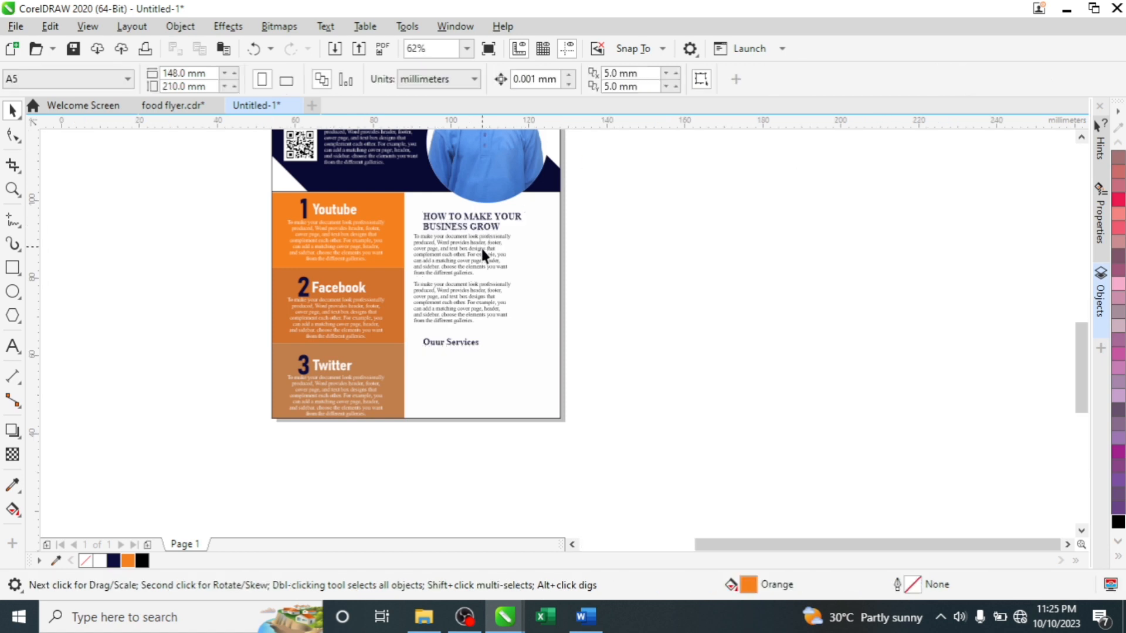
scroll(480, 245, up, 2)
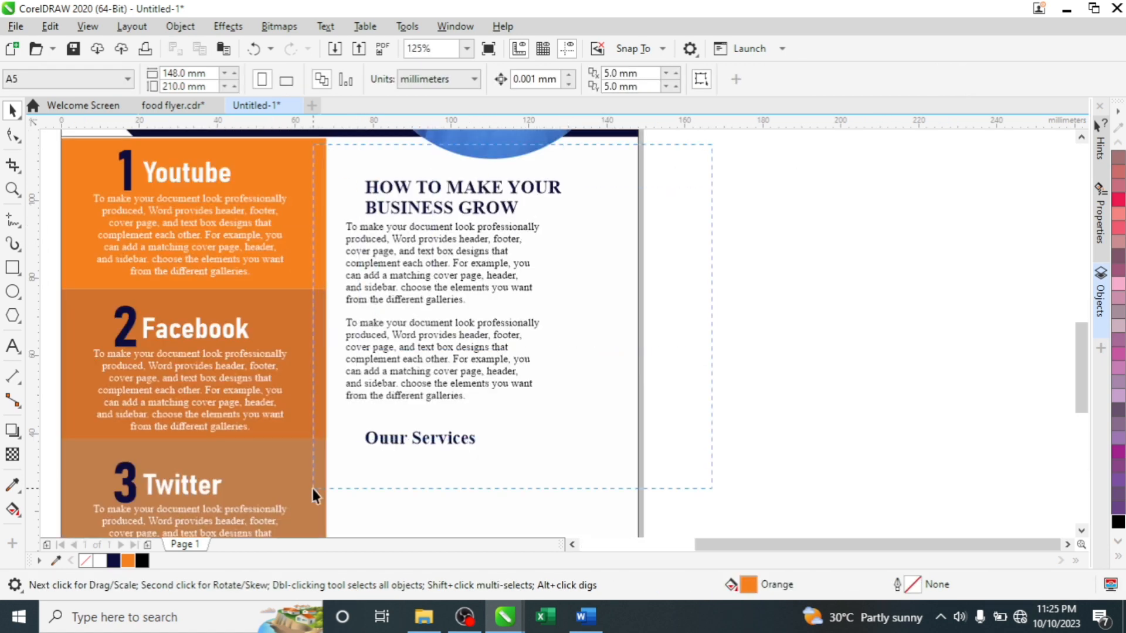
drag(312, 490, 572, 173)
drag(409, 262, 444, 267)
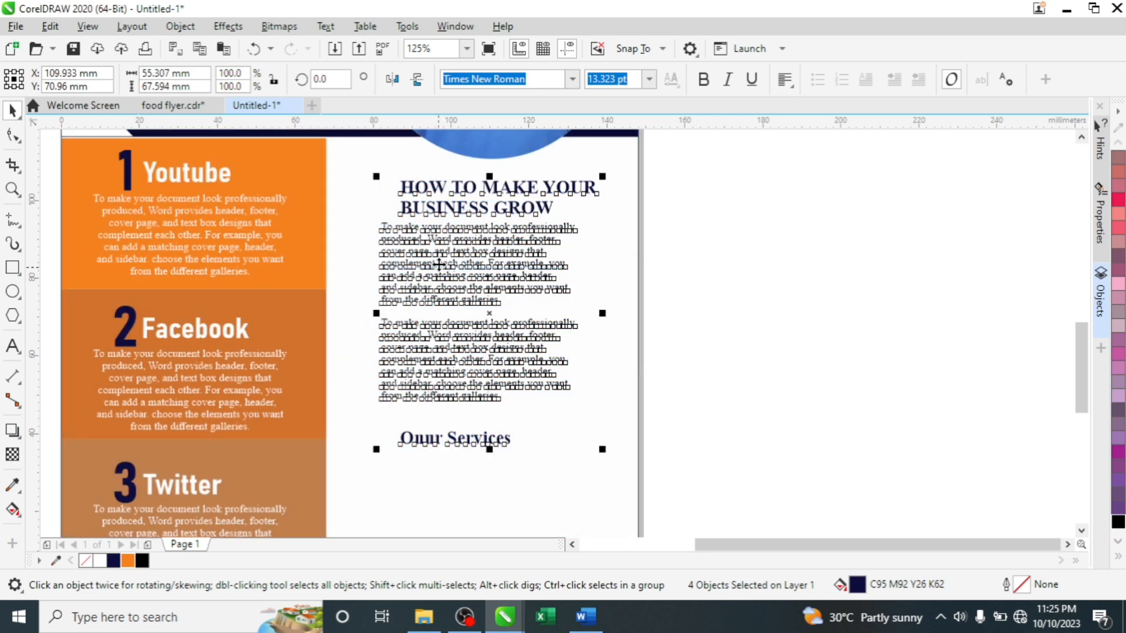
click(765, 162)
scroll(579, 234, down, 1)
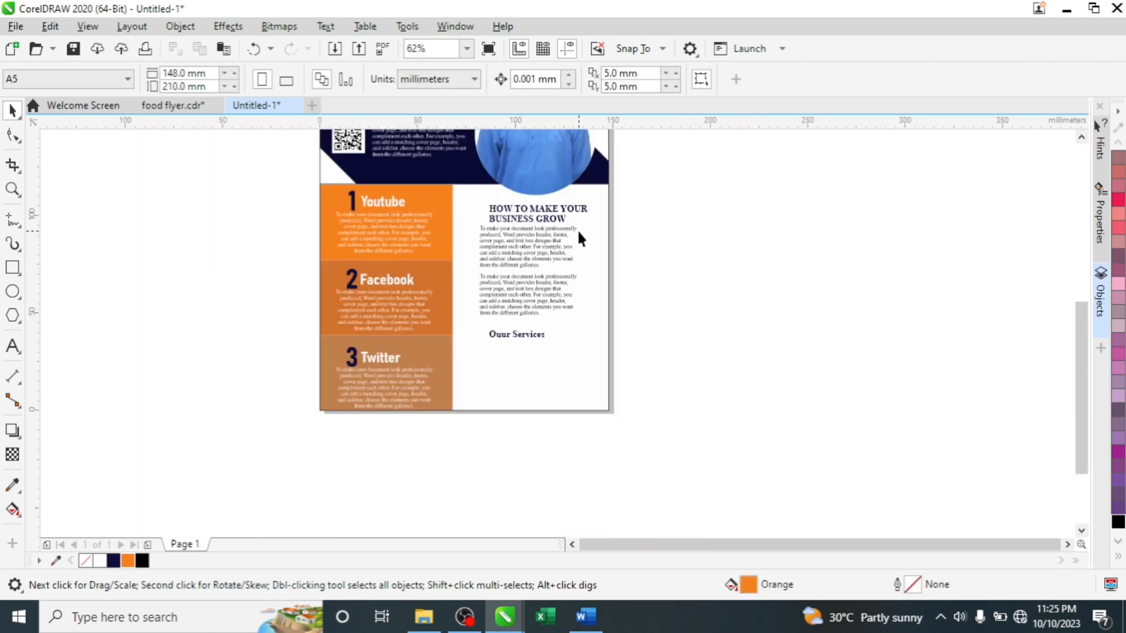
scroll(504, 349, up, 2)
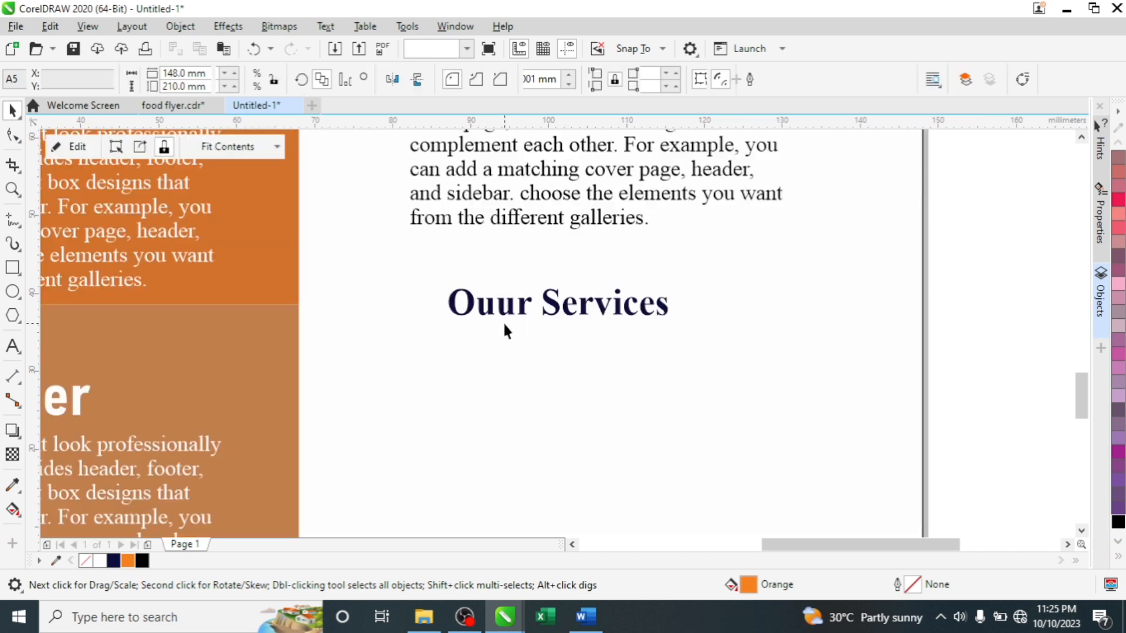
- Fix 'Ouur' to 'Our Services' and move that subheading slightly up
double_click(510, 312)
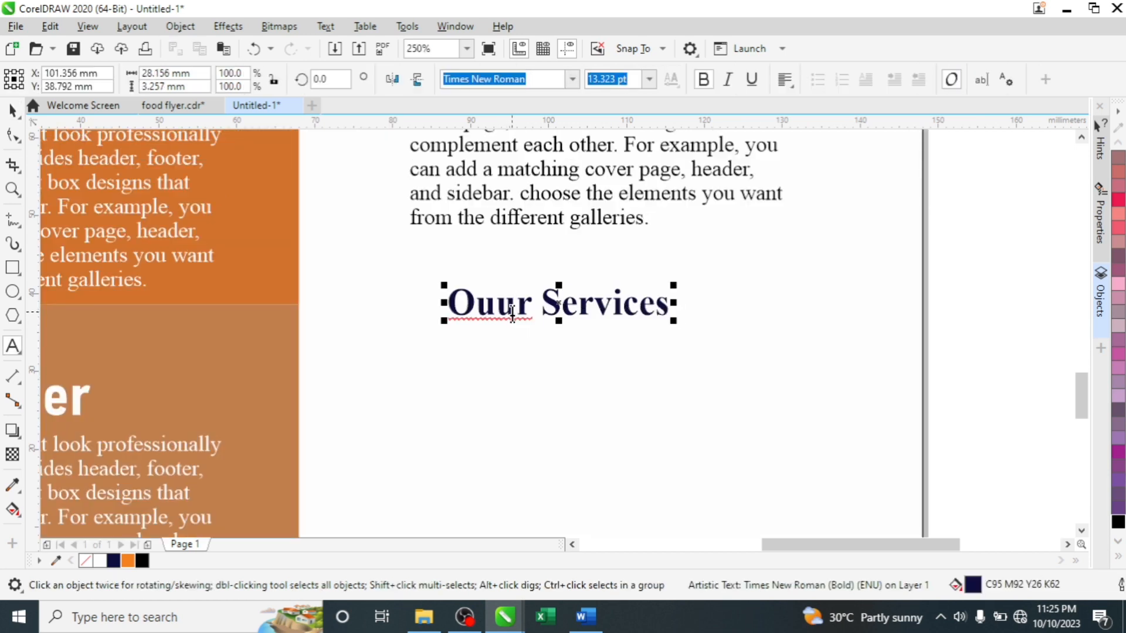
key(BackSpace)
key(ctrl+space)
click(498, 306)
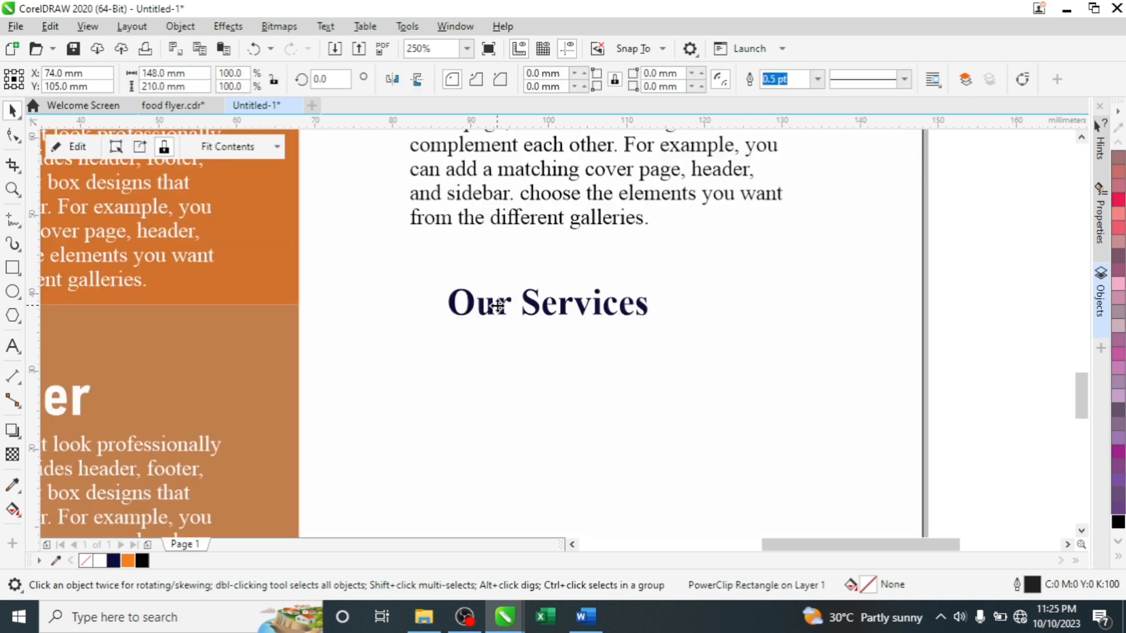
click(498, 310)
drag(501, 307, 500, 295)
scroll(498, 279, down, 2)
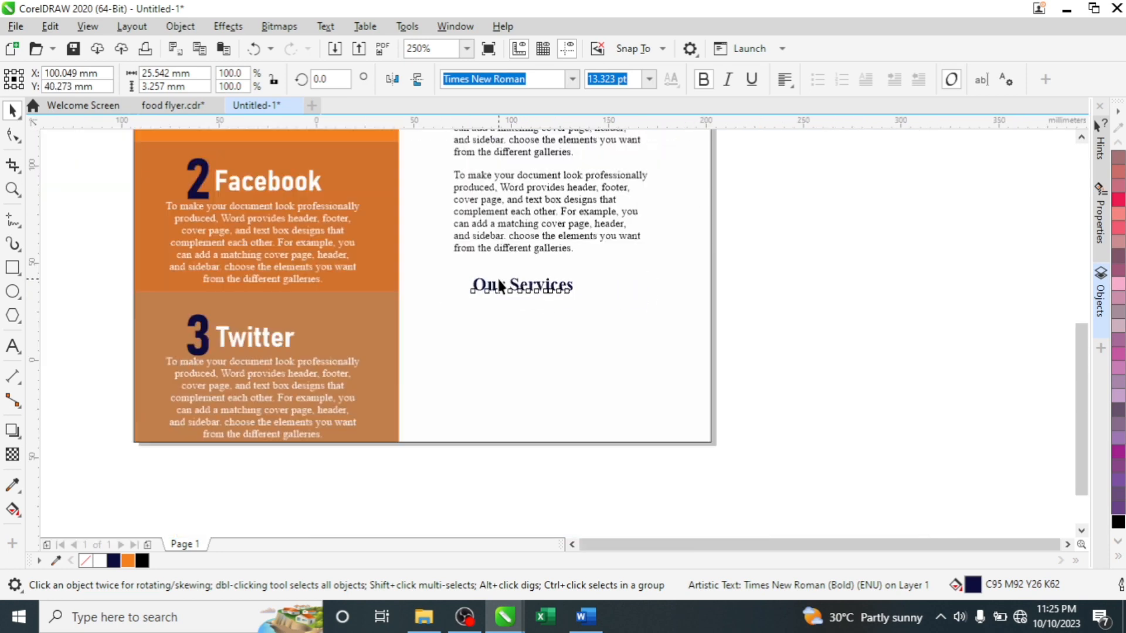
- Place a copy of the body paragraph below Our Services
click(516, 252)
drag(514, 240, 513, 306)
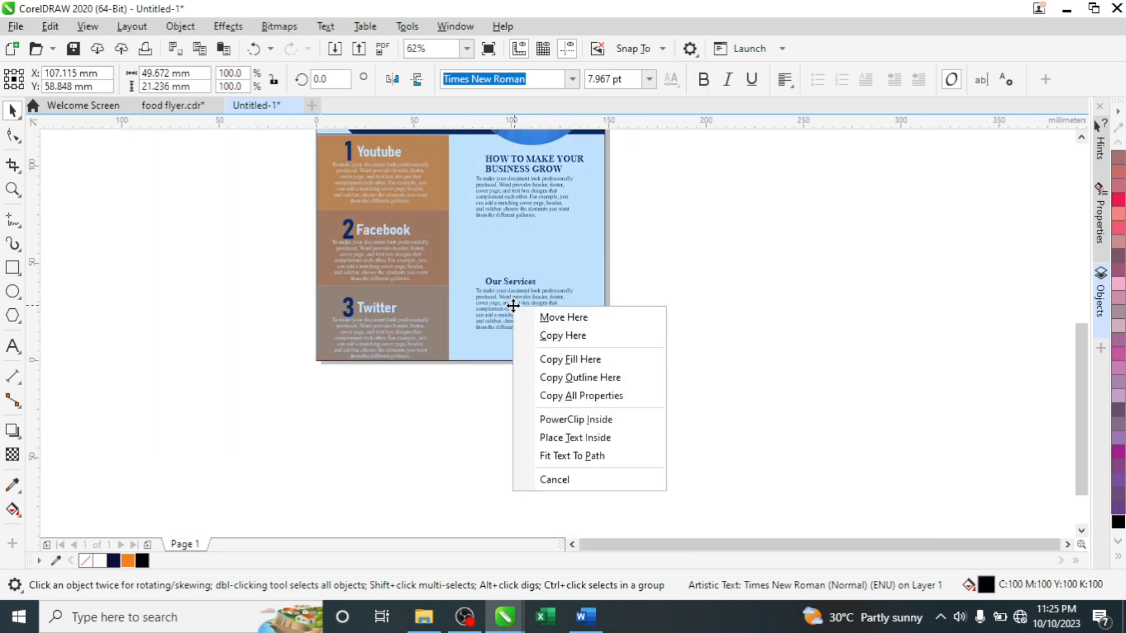
click(548, 336)
scroll(511, 297, up, 4)
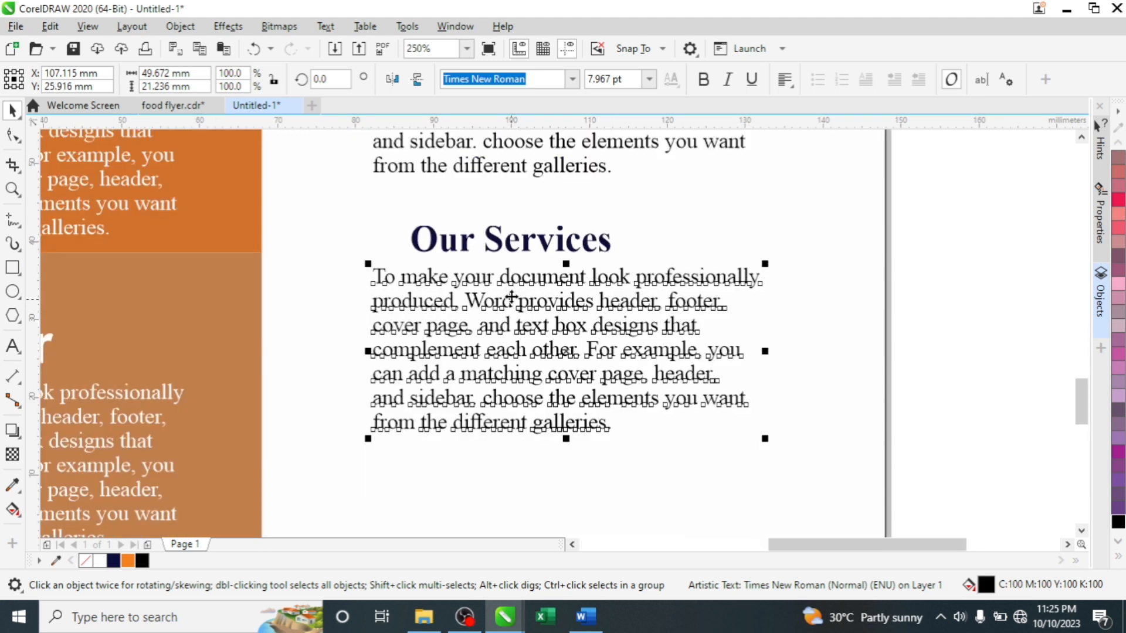
- Trim the copy by deleting 'Word provides header, footer,' and joining its broken lines
double_click(378, 304)
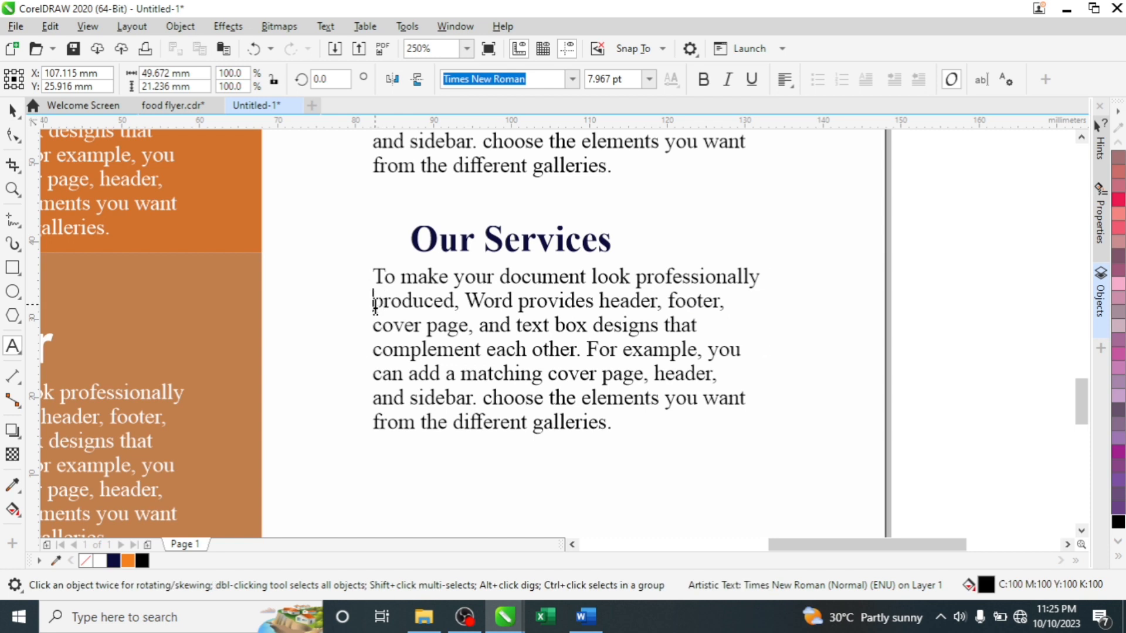
key(BackSpace)
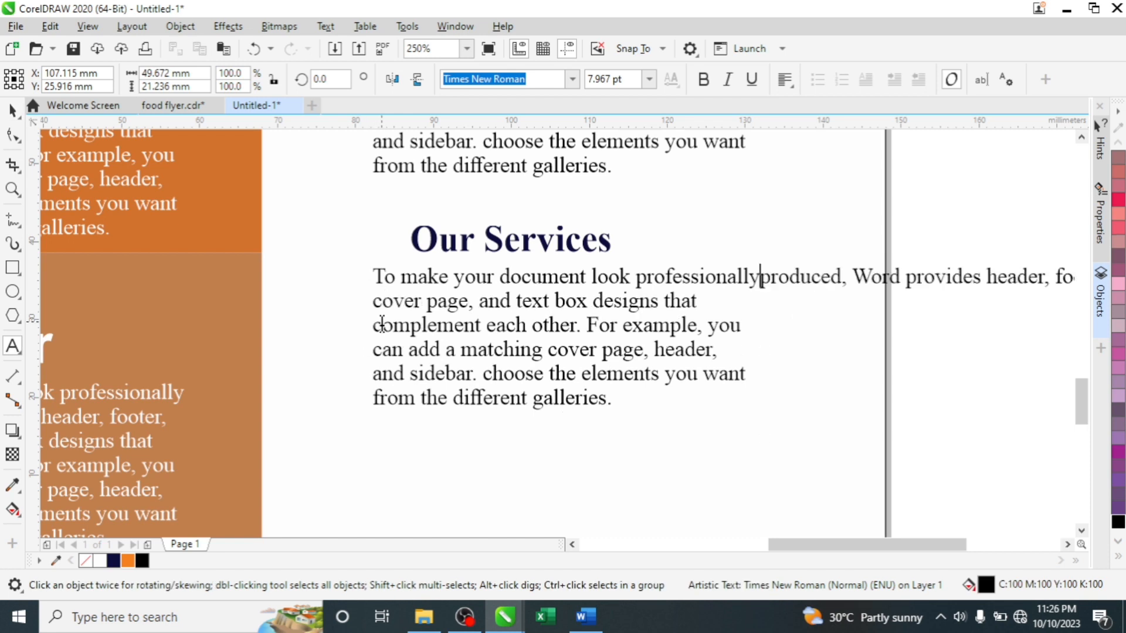
click(858, 276)
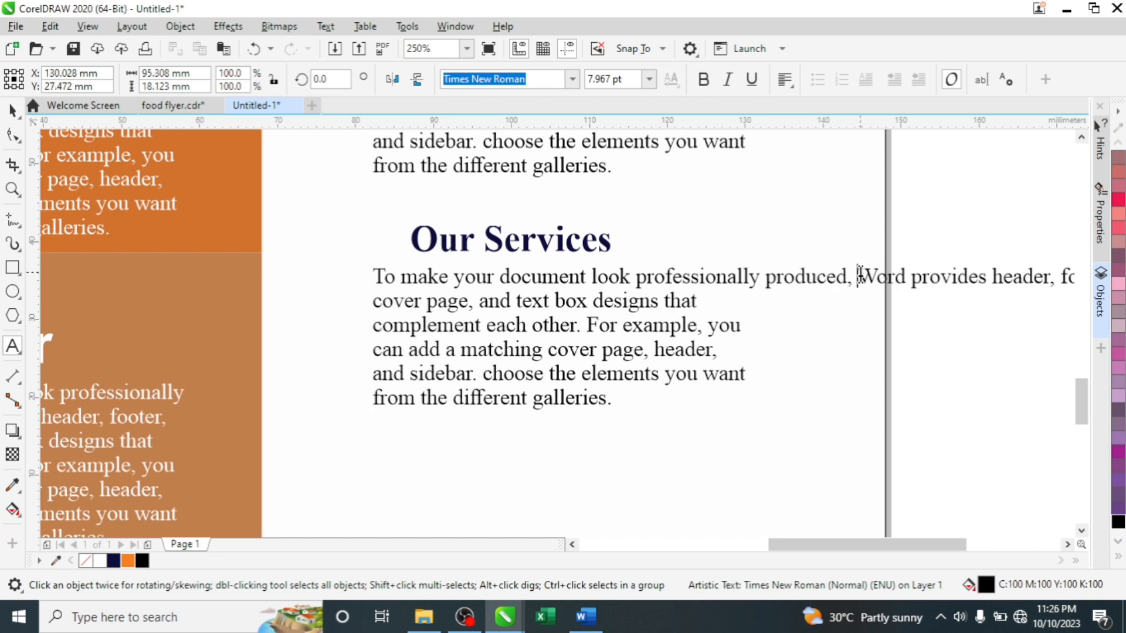
key(BackSpace)
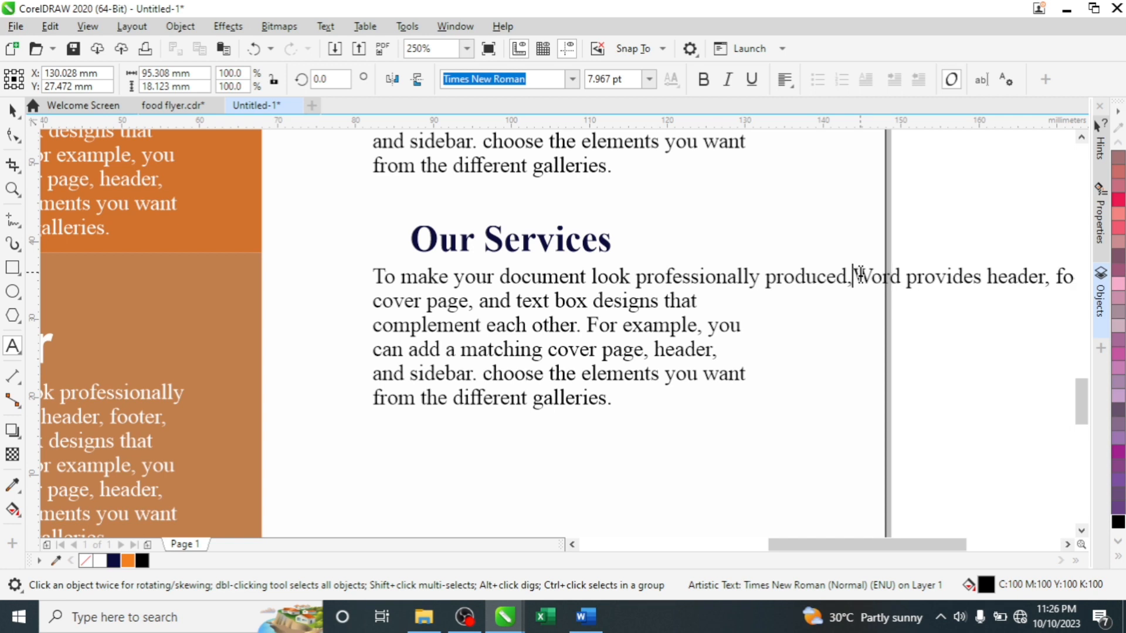
key(Delete)
key(Delete)
key(Delete)
key(Delete)
key(Delete)
key(Delete)
key(Delete)
key(Delete)
key(Delete)
key(Delete)
key(Delete)
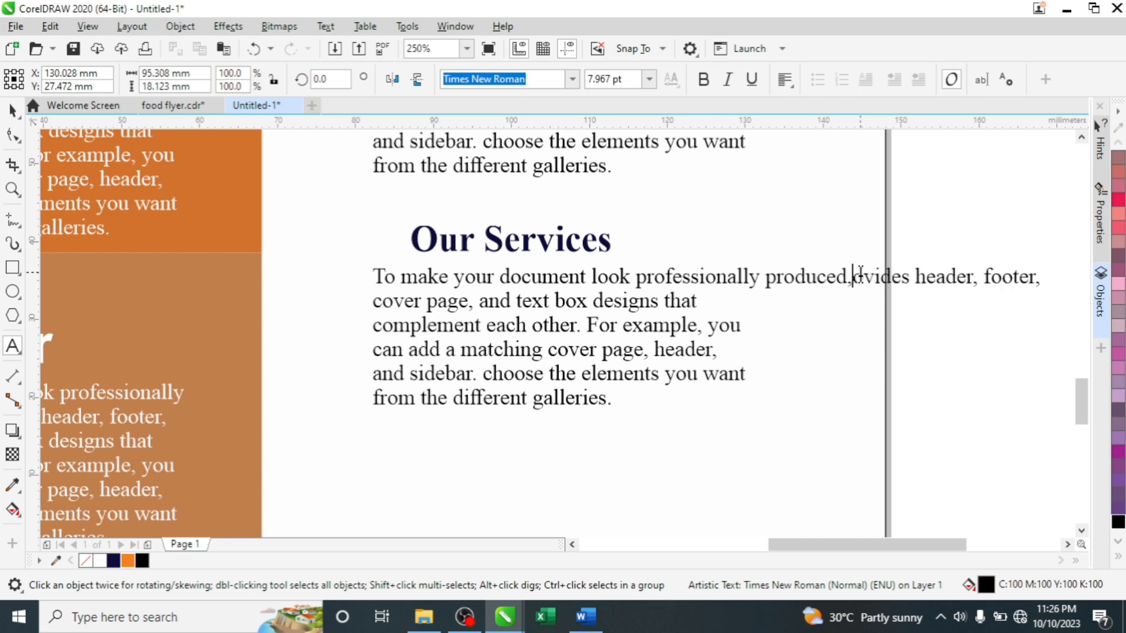
key(Delete)
key(Delete)
key(Delete)
key(Delete)
key(Delete)
key(Delete)
key(Delete)
key(Delete)
key(Delete)
key(Delete)
key(Delete)
key(Delete)
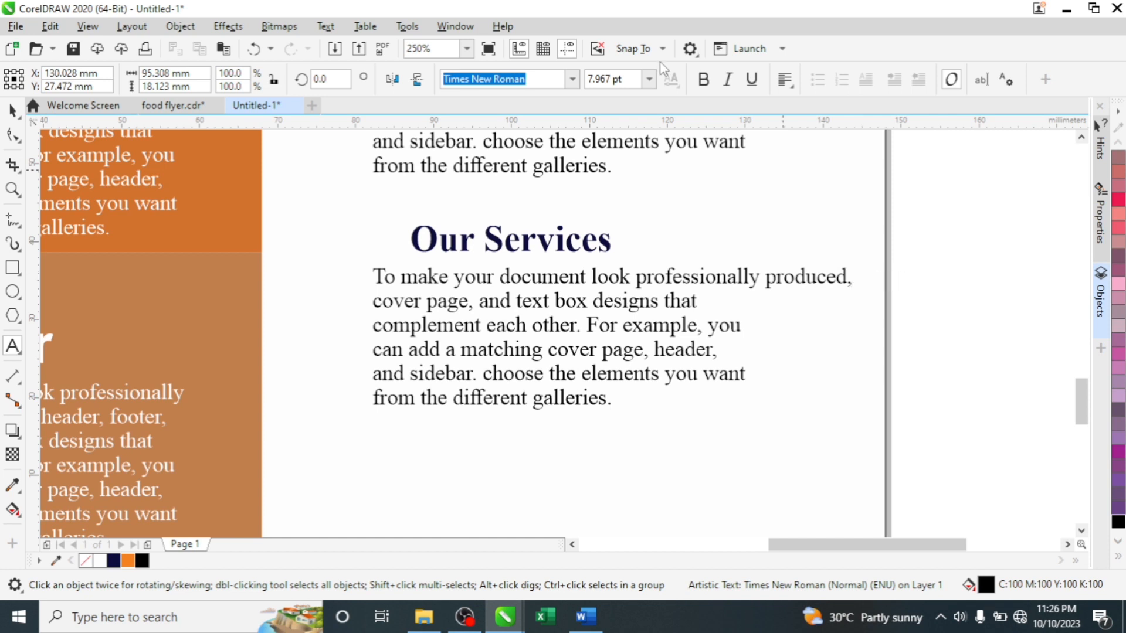
click(376, 336)
key(BackSpace)
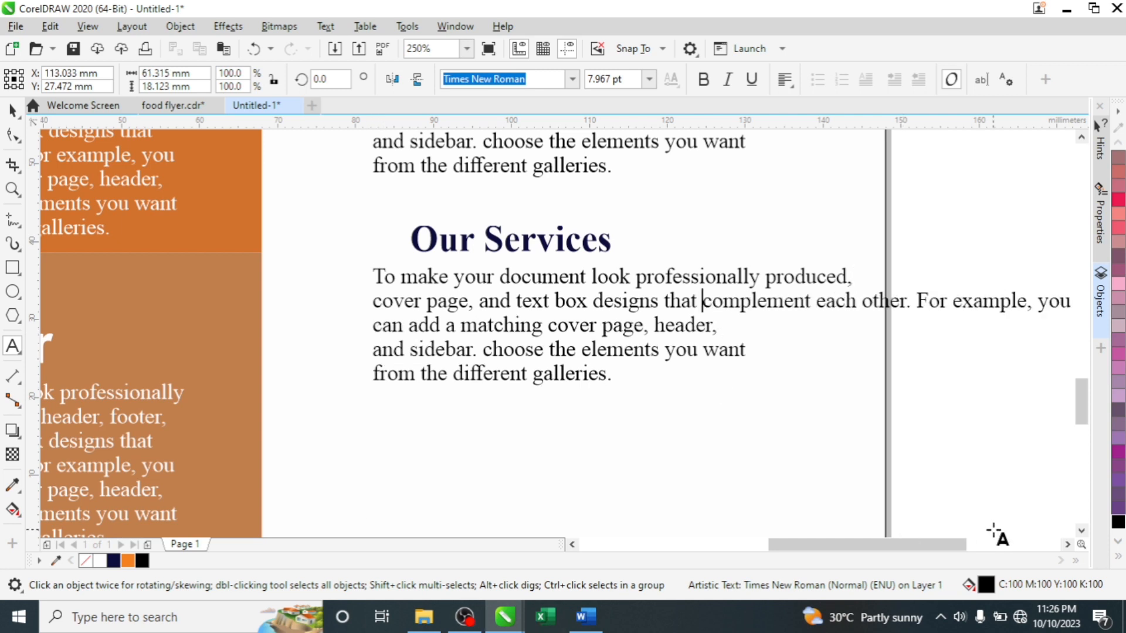
click(864, 302)
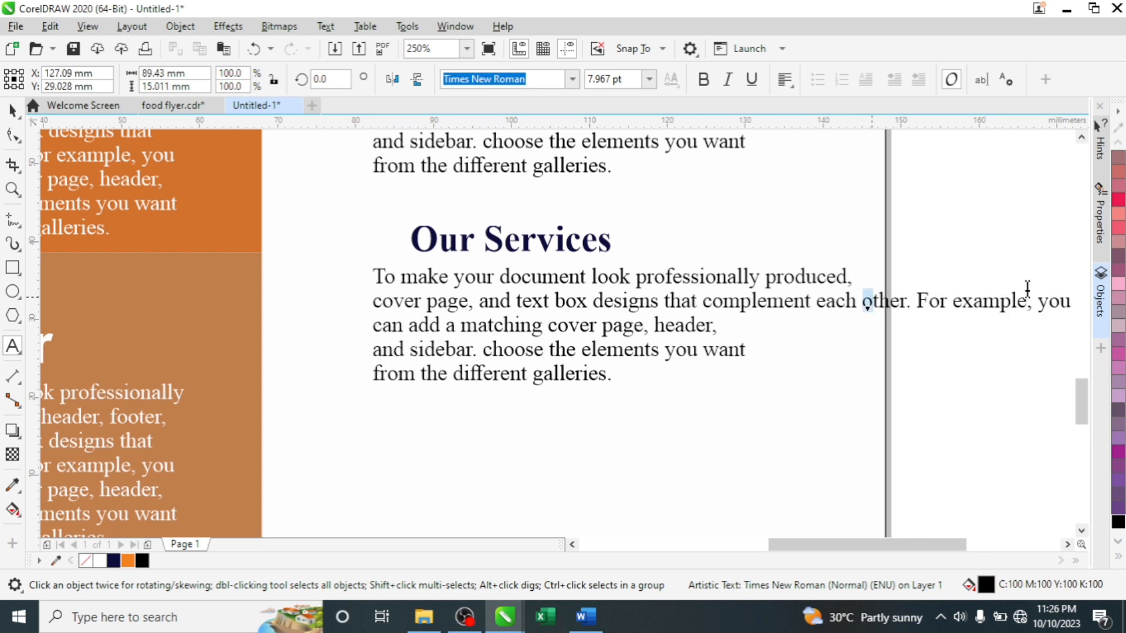
key(shift+Home)
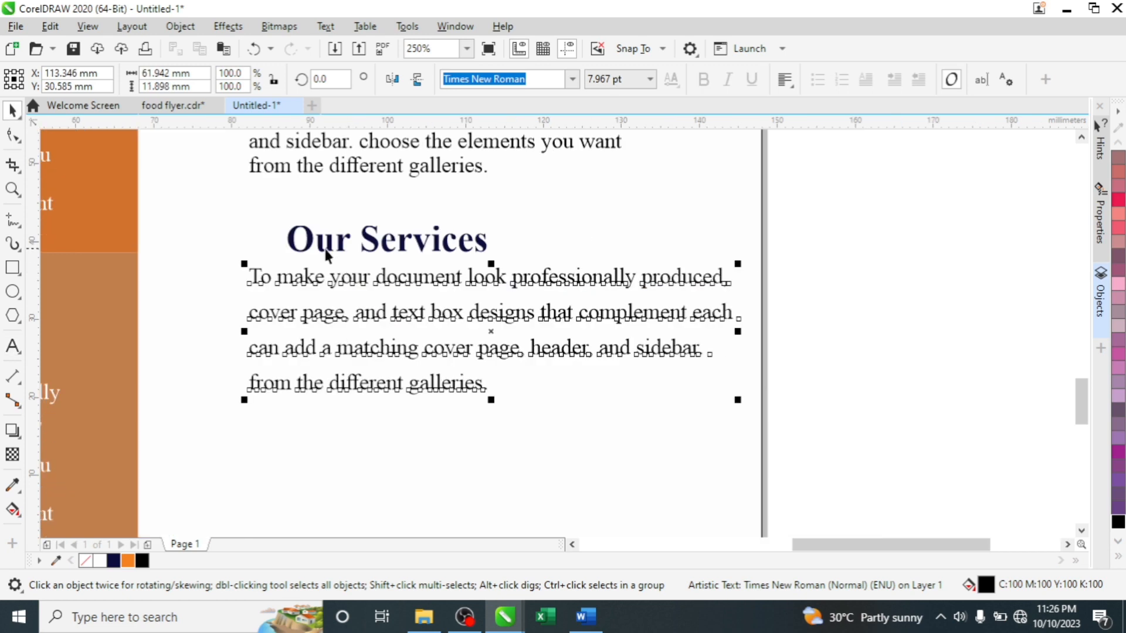
- Draw a small bullet square left of the first line under Our Services
click(13, 267)
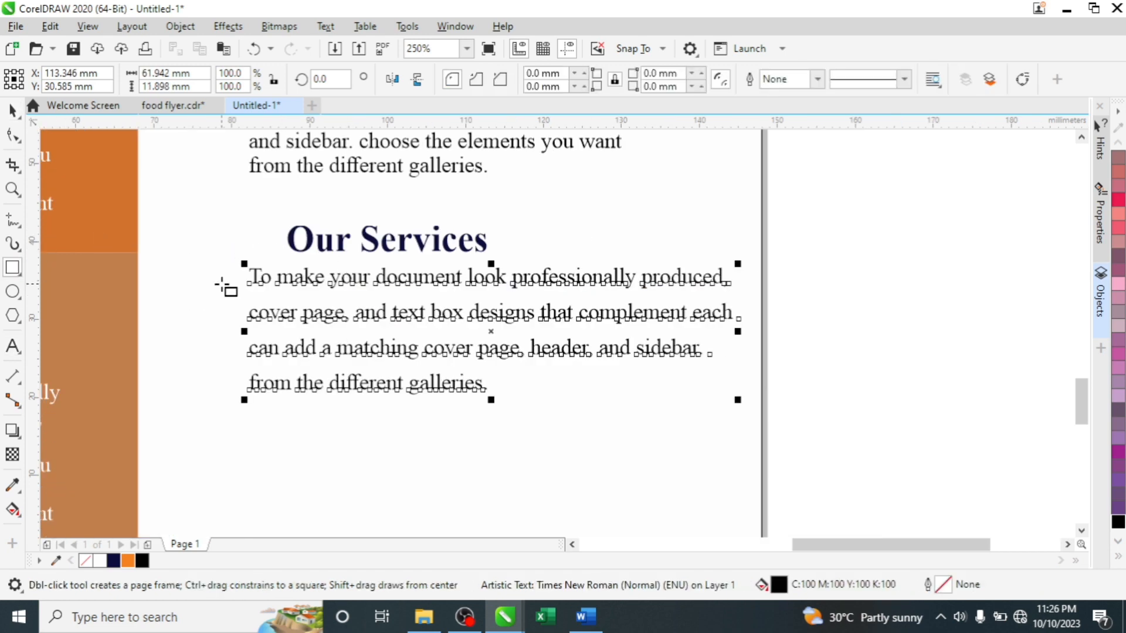
scroll(223, 285, up, 4)
scroll(223, 285, up, 2)
drag(237, 238, 265, 408)
key(space)
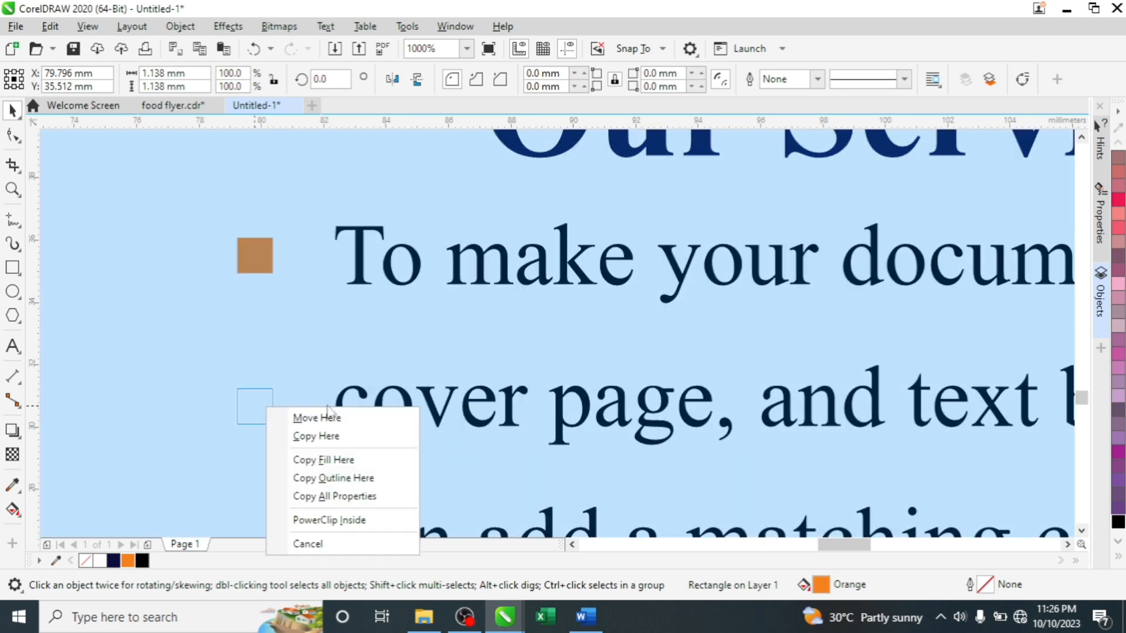
- Copy the square beside the other three service lines and nudge all bullets into line
click(329, 444)
scroll(357, 255, down, 5)
scroll(344, 291, up, 2)
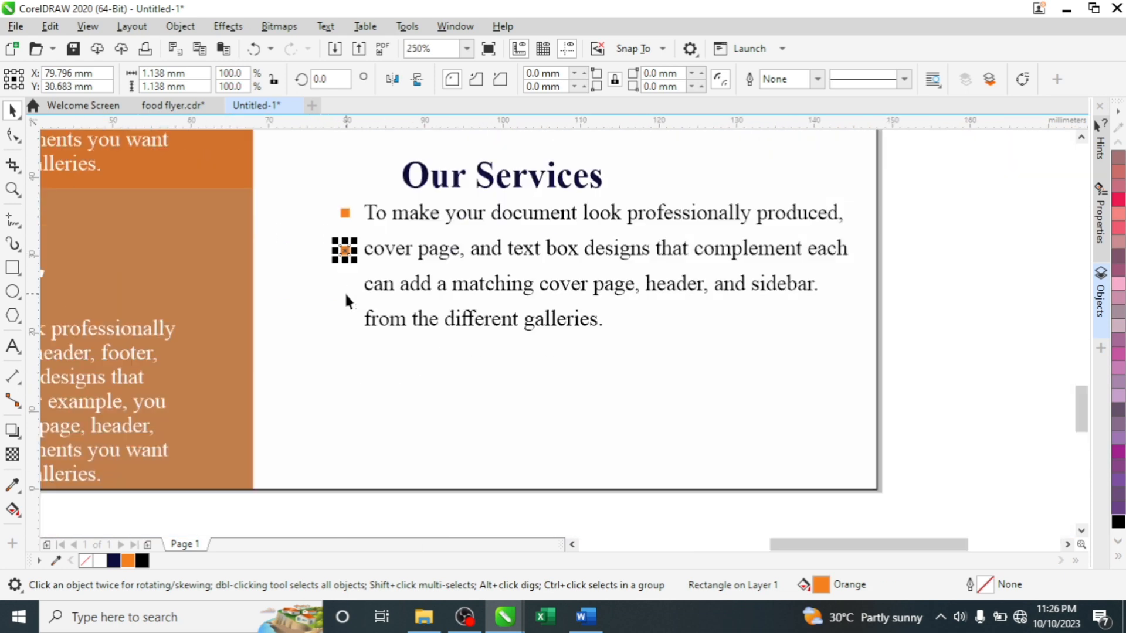
key(ctrl+d)
key(ctrl+d)
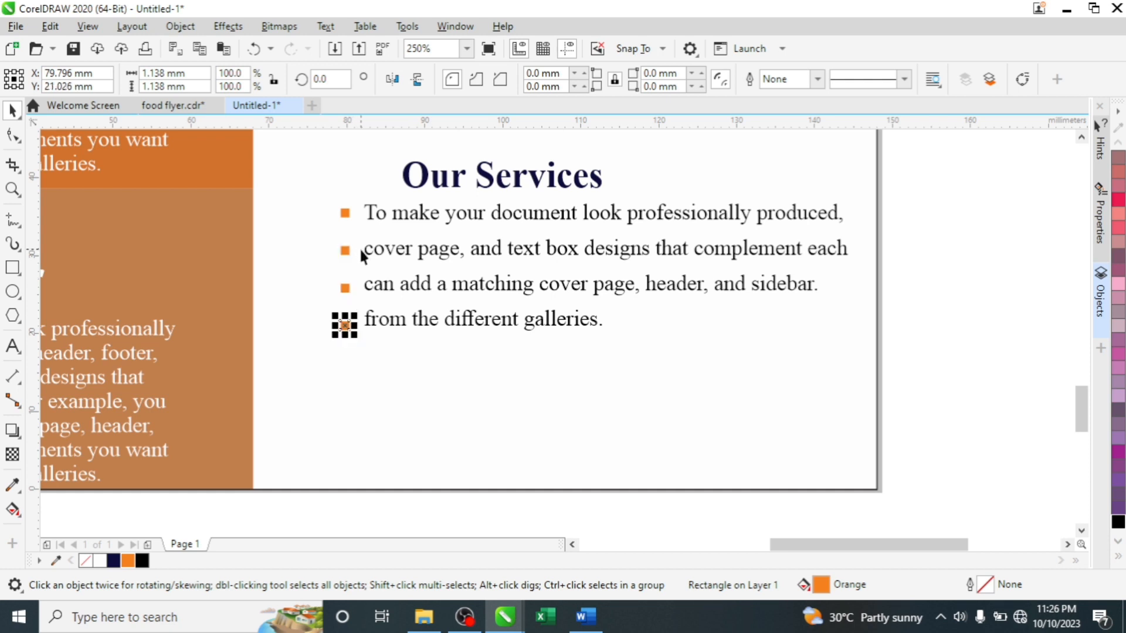
scroll(346, 322, up, 3)
mouse_move(334, 352)
mouse_down()
mouse_move(332, 367)
mouse_move(331, 347)
mouse_up()
drag(332, 216, 330, 192)
scroll(352, 182, down, 10)
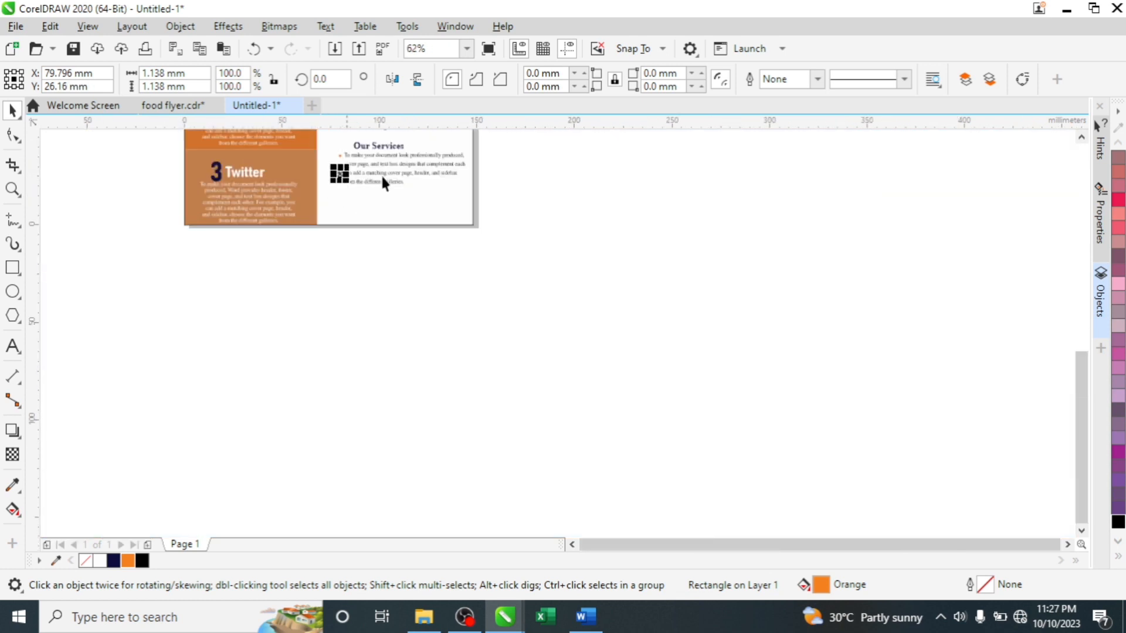
click(445, 135)
scroll(446, 141, up, 5)
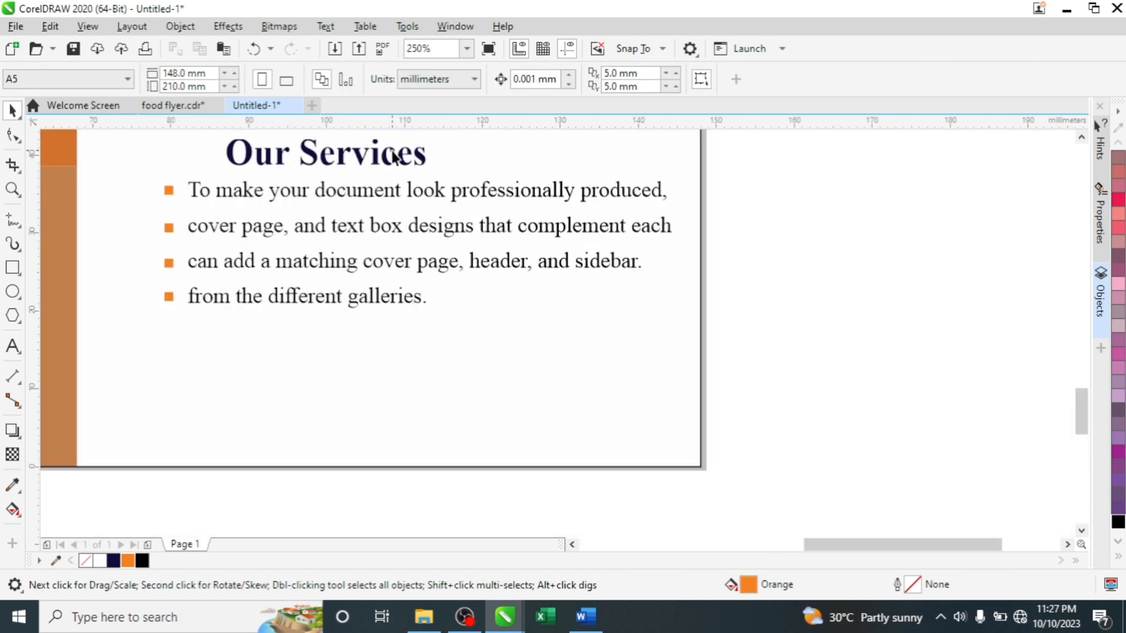
scroll(399, 155, down, 8)
scroll(398, 164, up, 5)
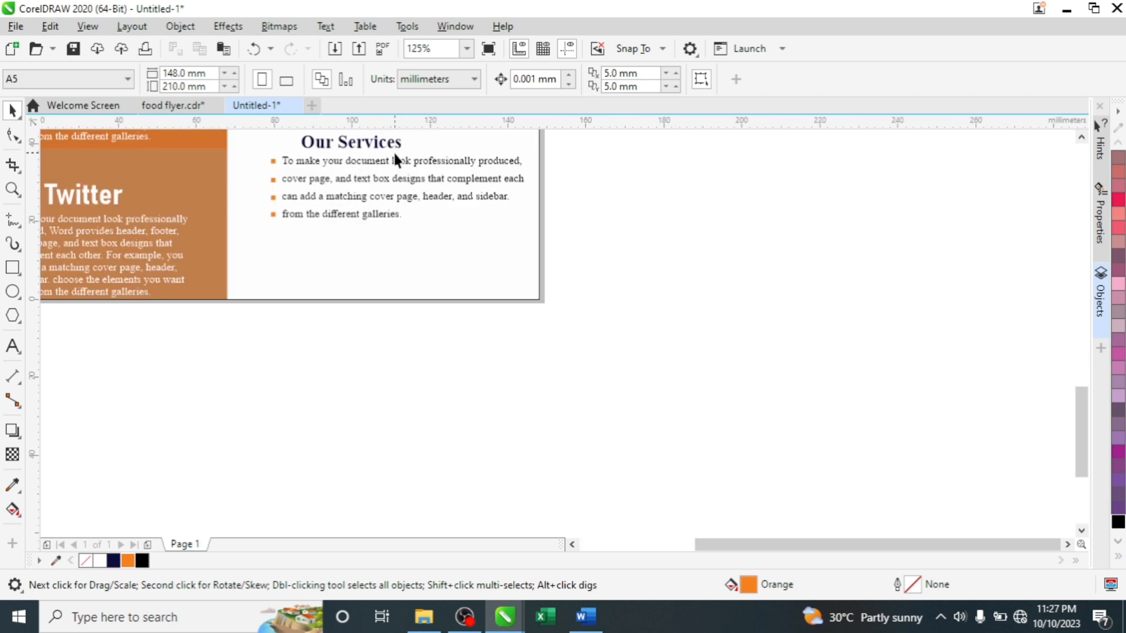
scroll(396, 148, down, 3)
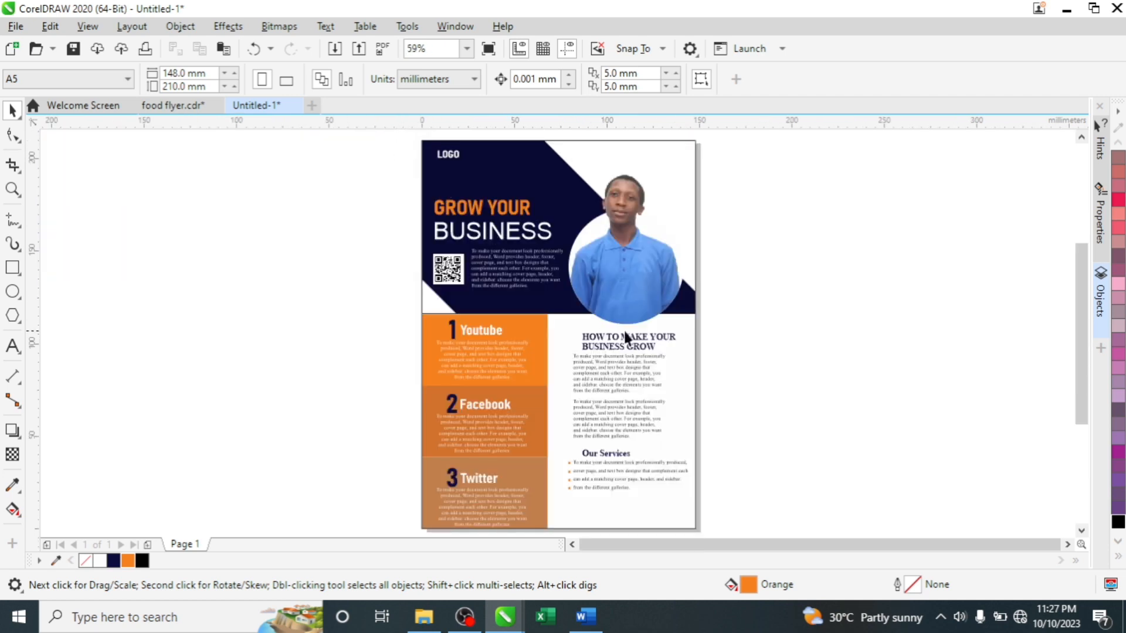
scroll(638, 531, up, 3)
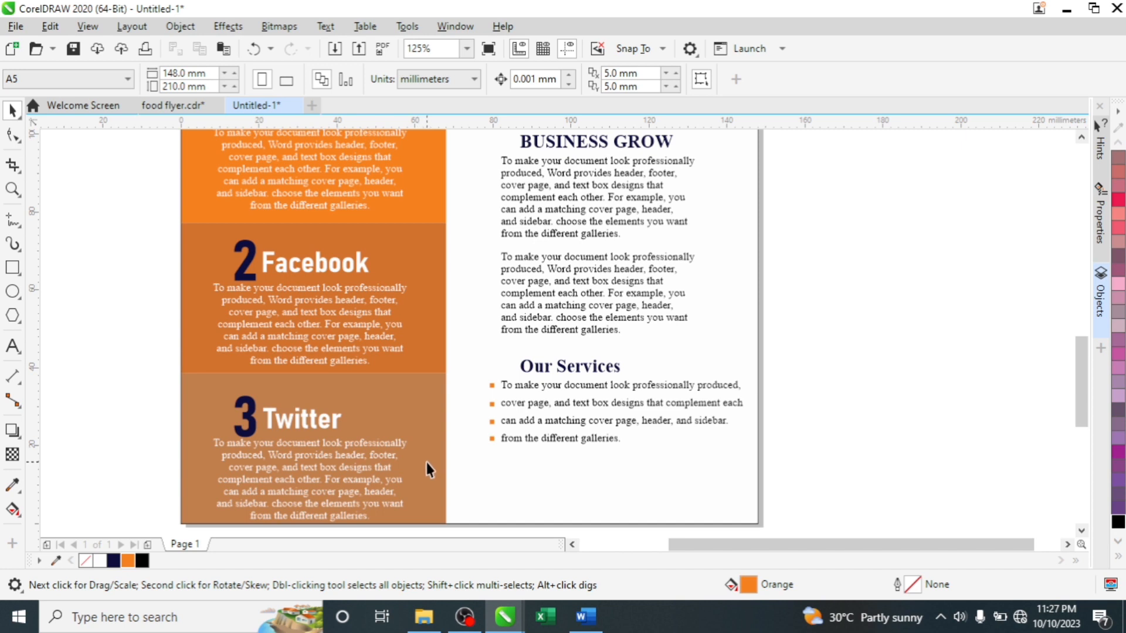
- Draw a wide black rectangle across the bottom of the page
click(12, 268)
drag(799, 464, 428, 495)
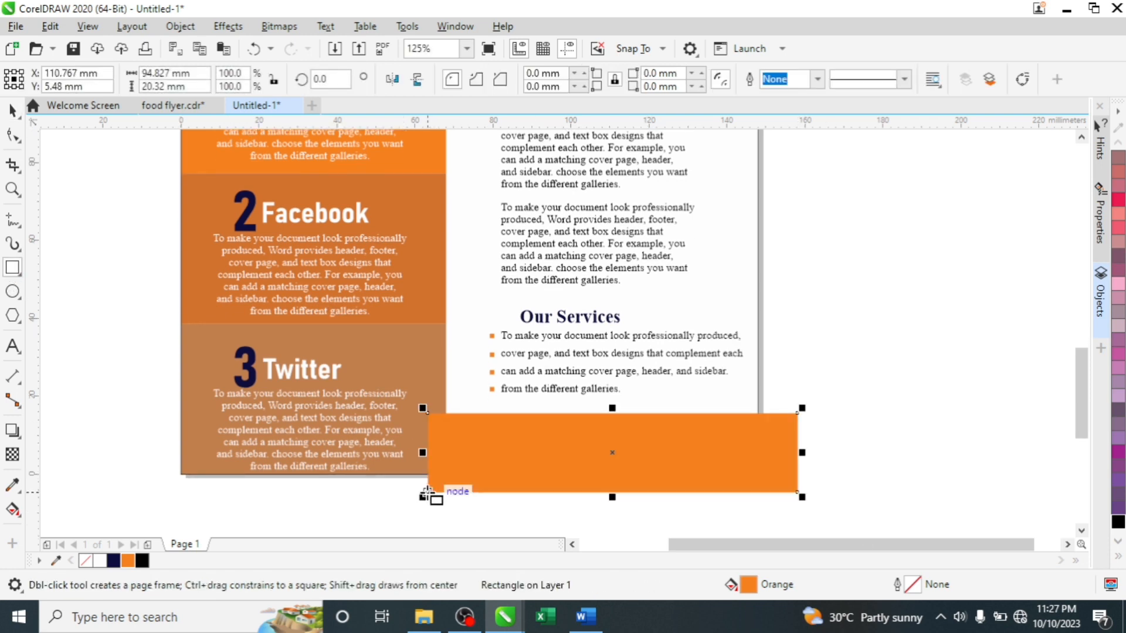
key(space)
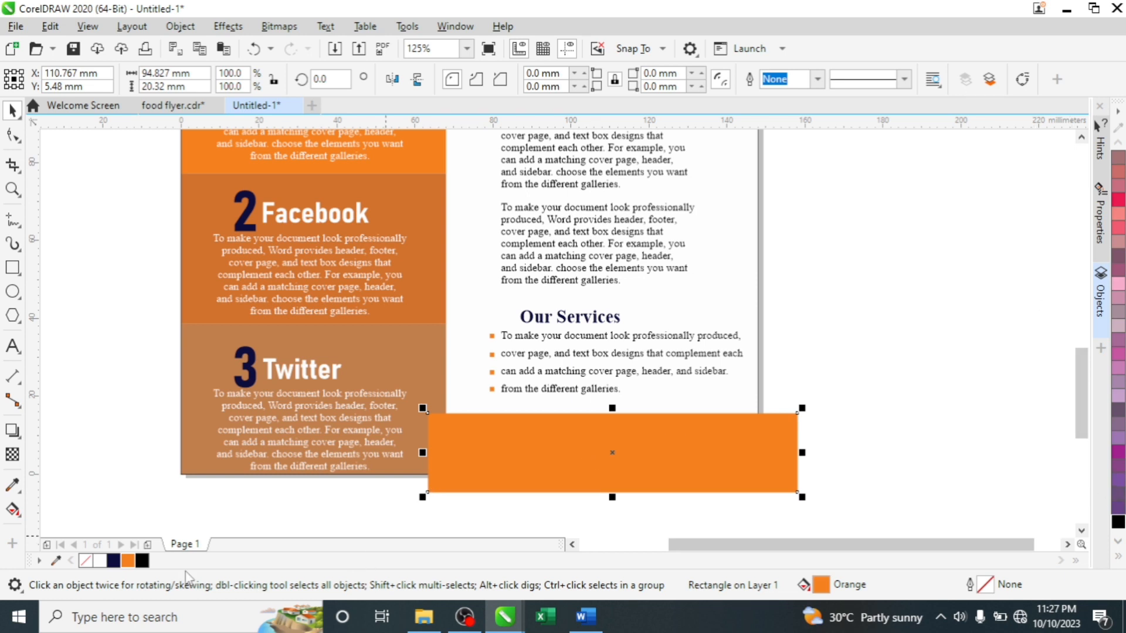
click(142, 561)
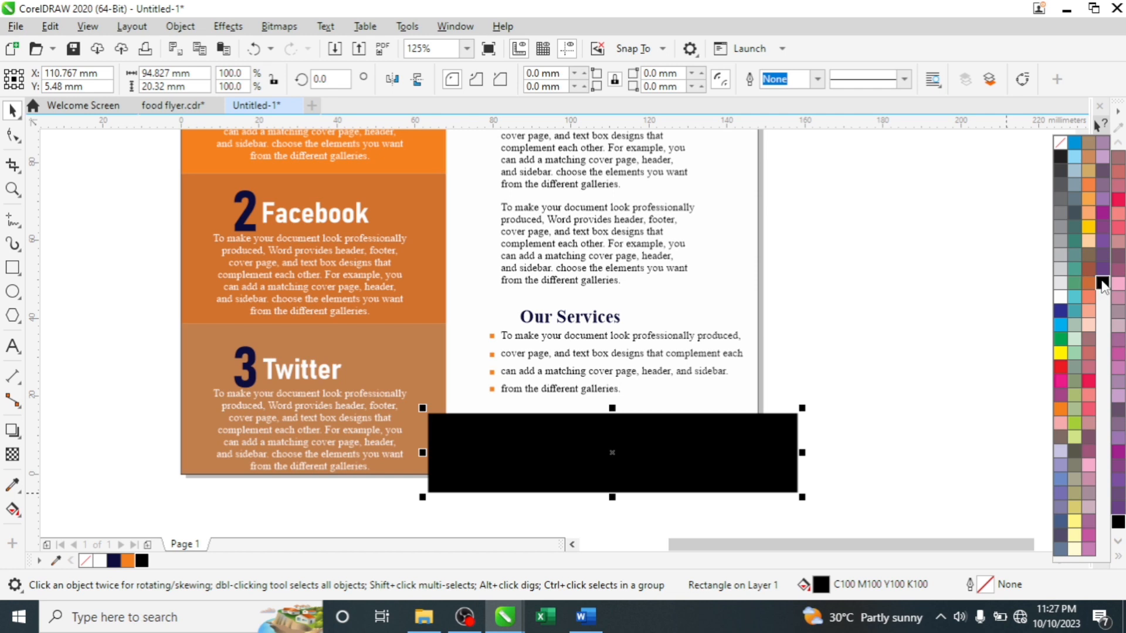
- PowerClip the black rectangle into the page frame and edit the clipped contents
right_click(634, 472)
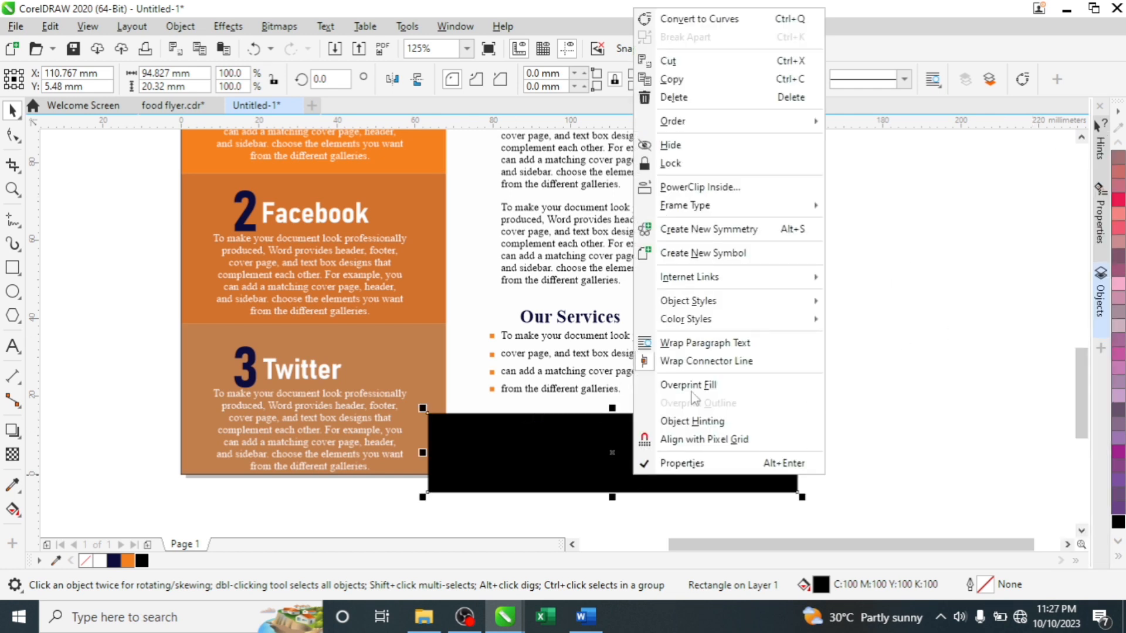
click(698, 187)
click(649, 392)
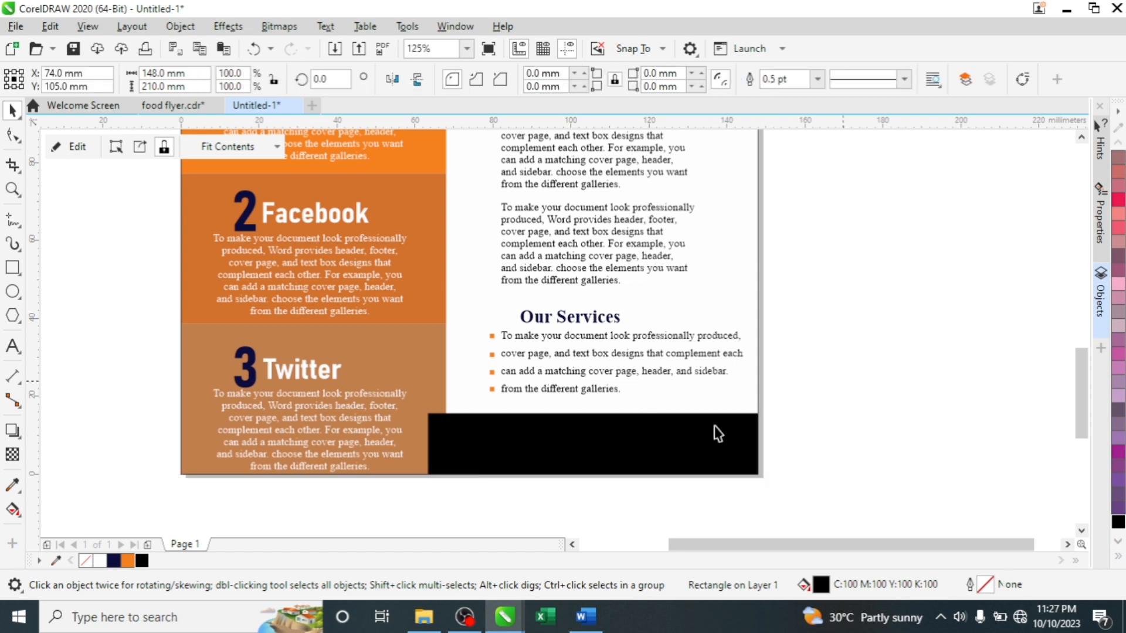
click(536, 460)
double_click(536, 459)
click(533, 449)
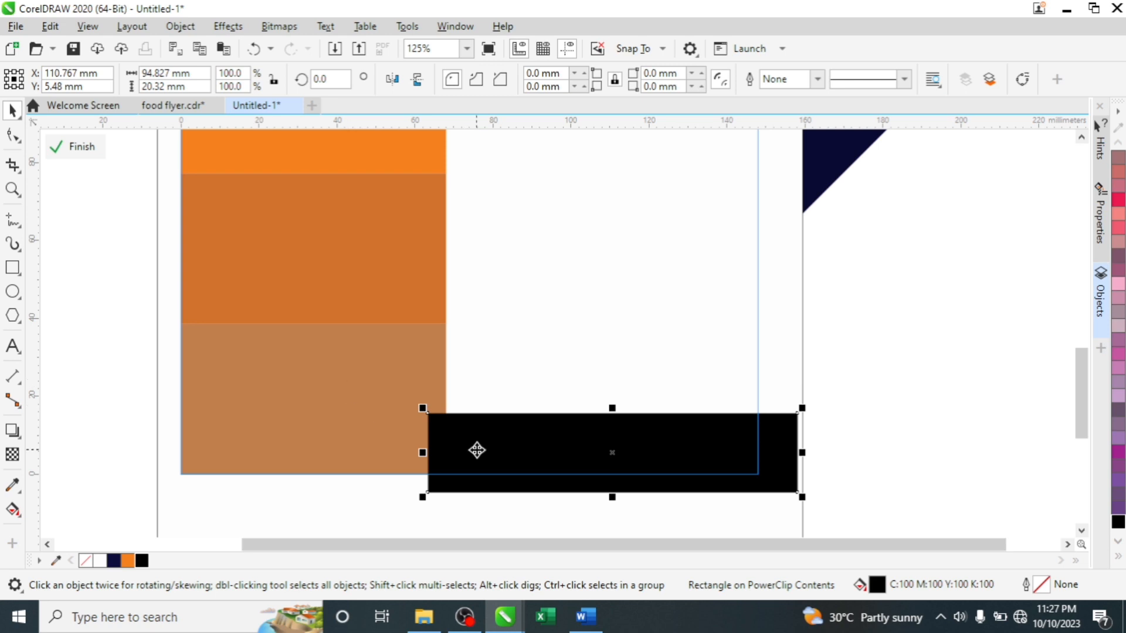
- Send the black footer bar back one behind the orange panel and finish PowerClip editing
right_click(635, 456)
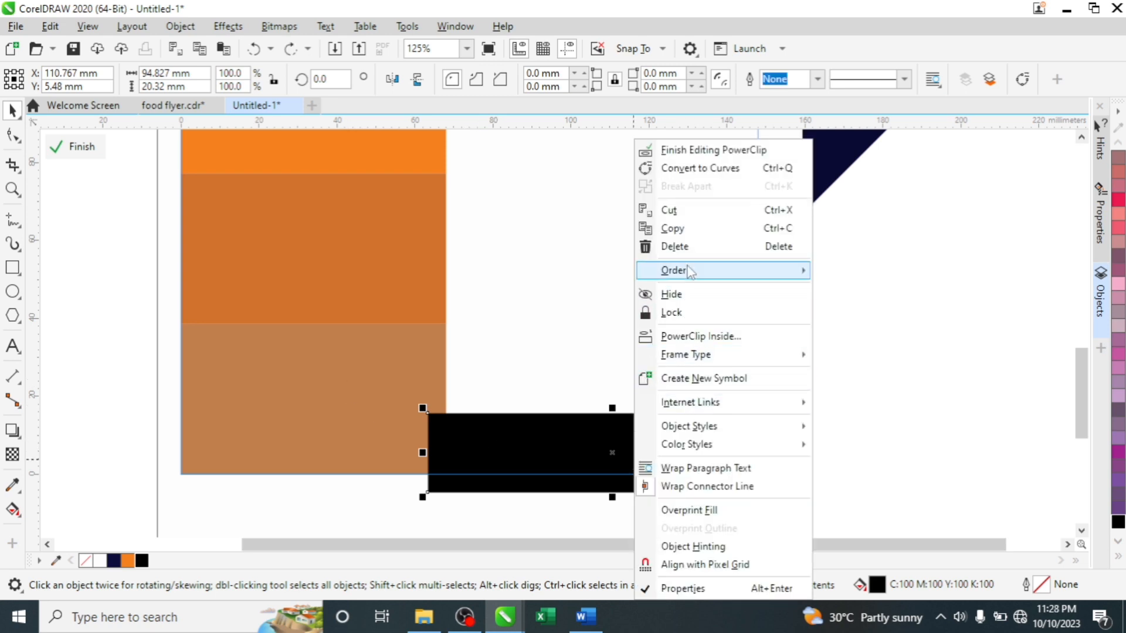
mouse_move(690, 271)
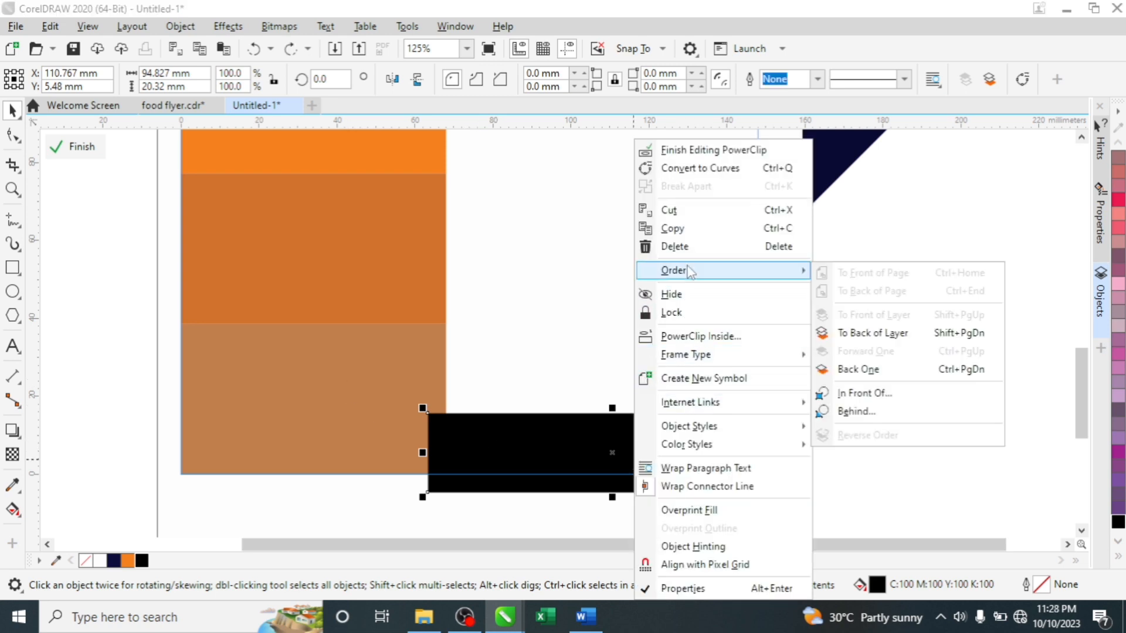
click(869, 373)
click(912, 448)
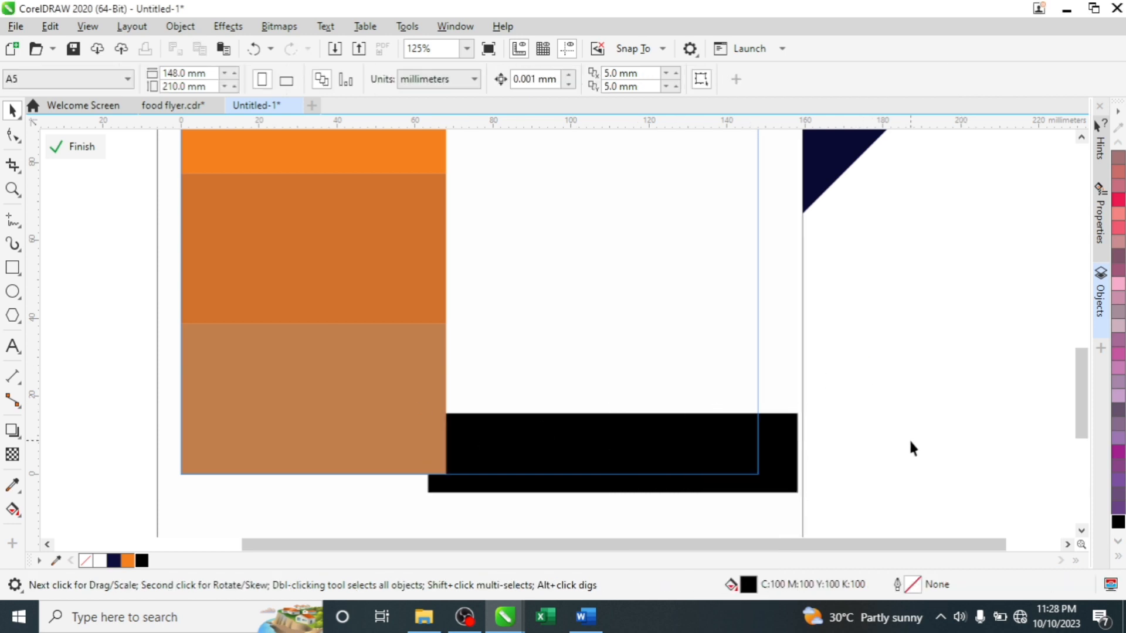
click(69, 149)
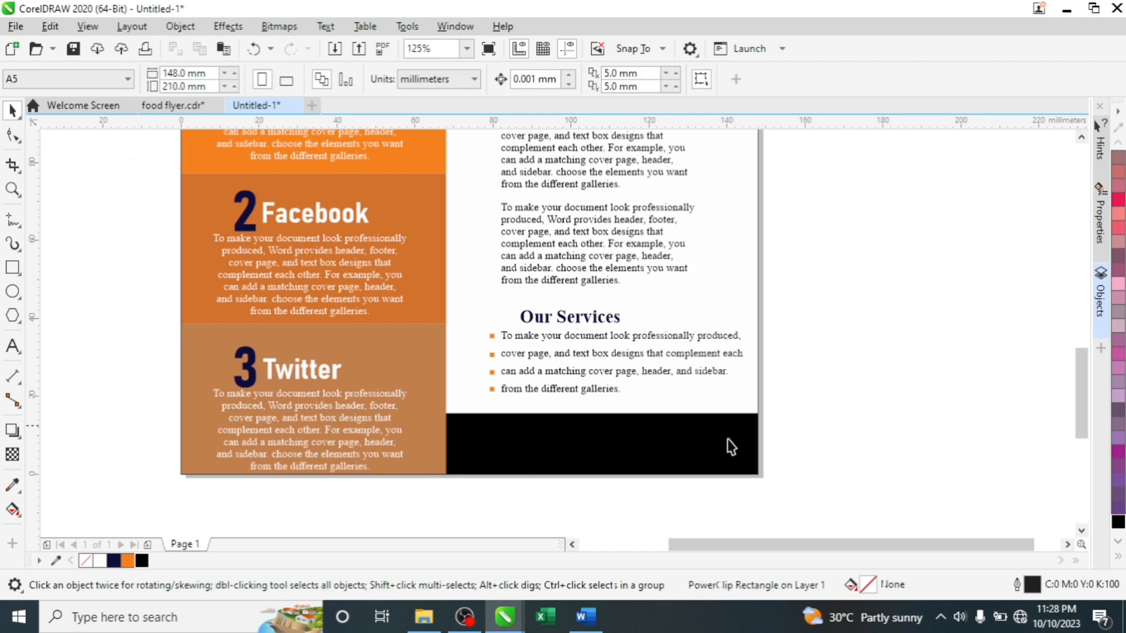
click(731, 447)
scroll(608, 367, down, 3)
scroll(625, 396, up, 6)
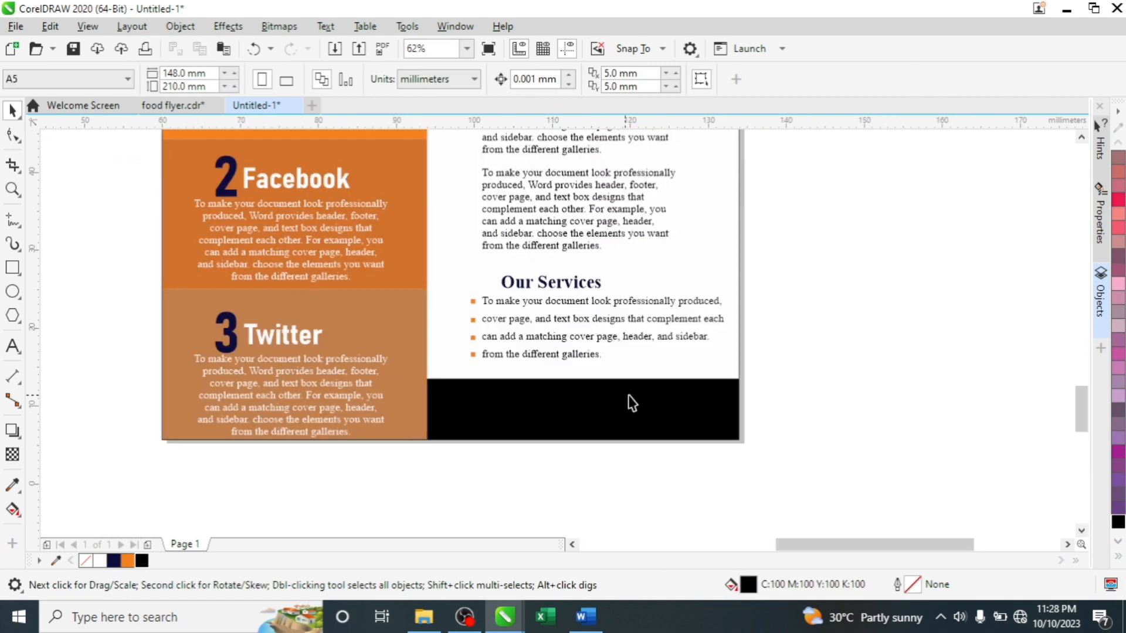
click(12, 347)
click(259, 345)
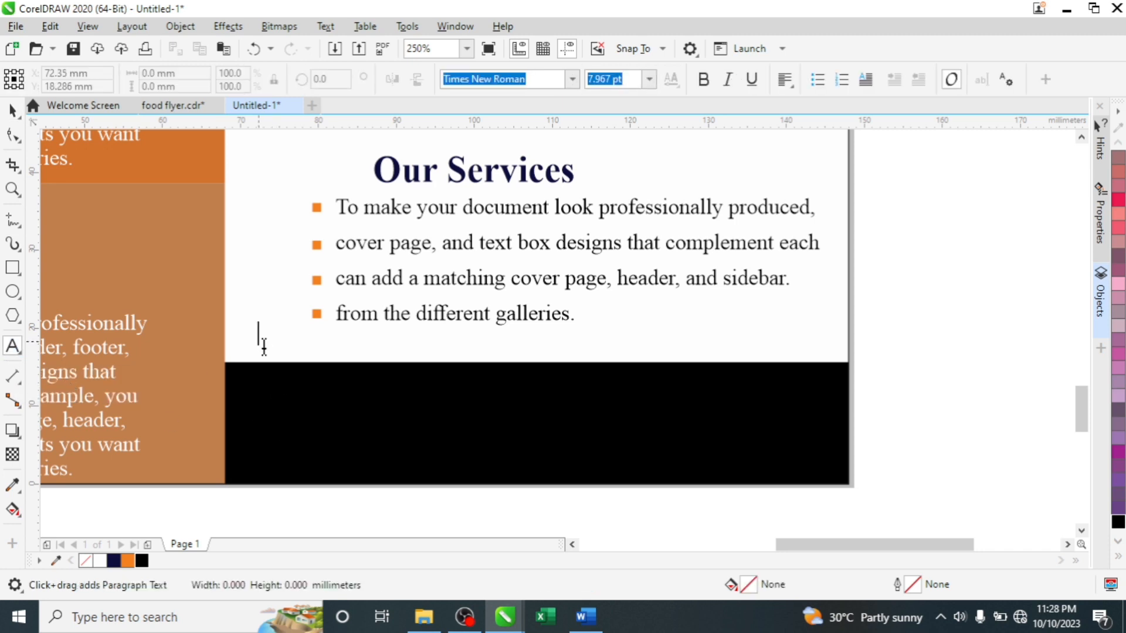
text(ww)
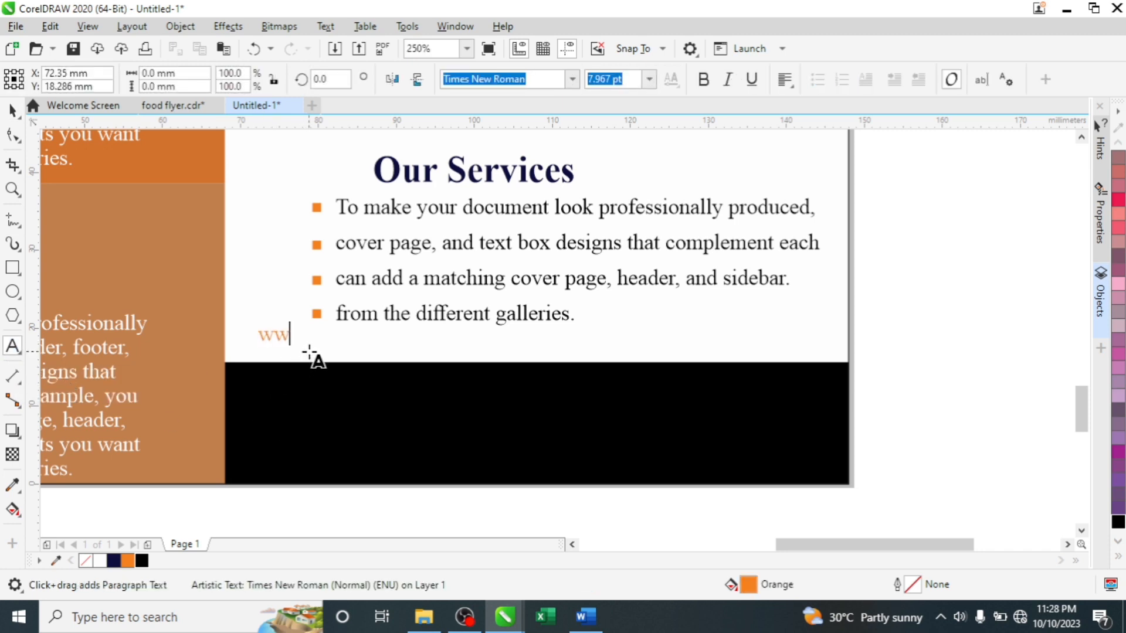
text(w.)
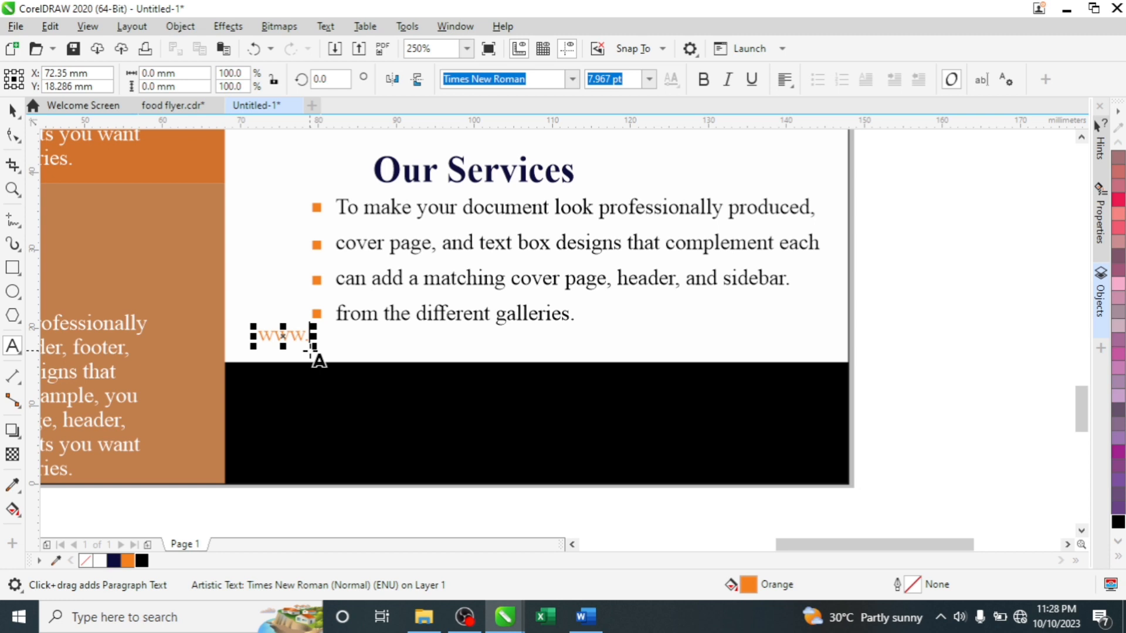
text(yout)
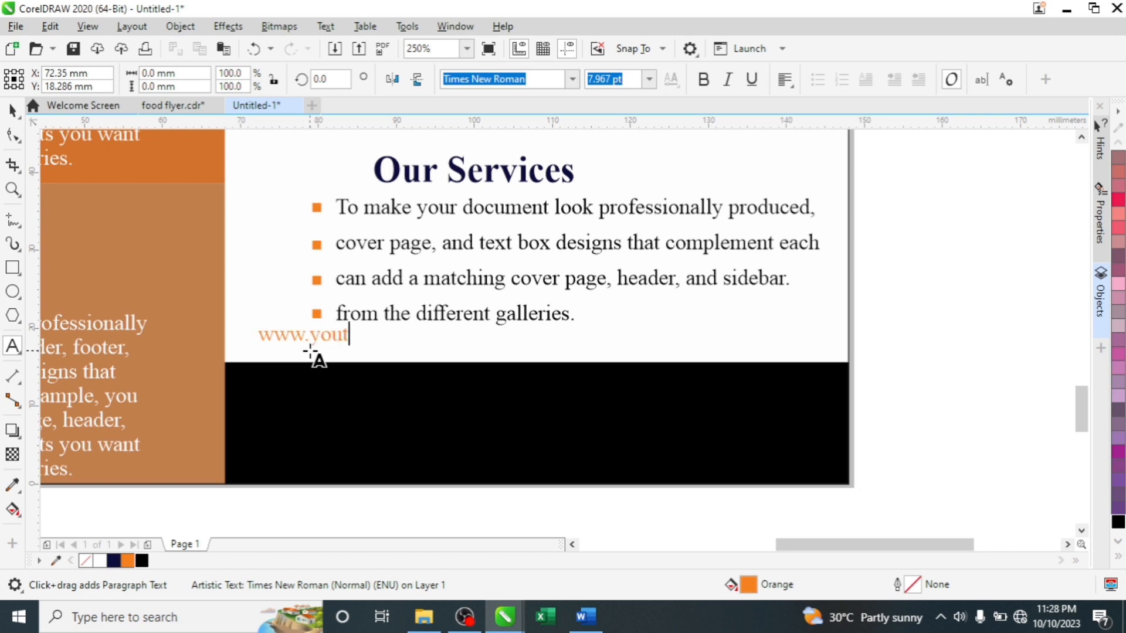
text(ube.com)
key(ctrl+space)
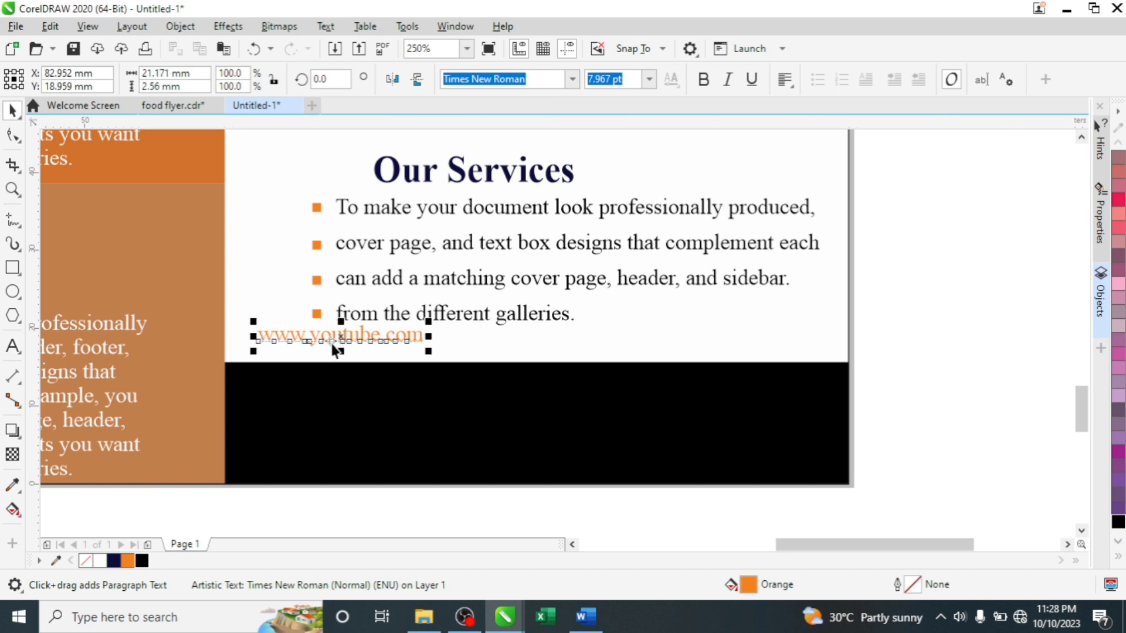
click(100, 562)
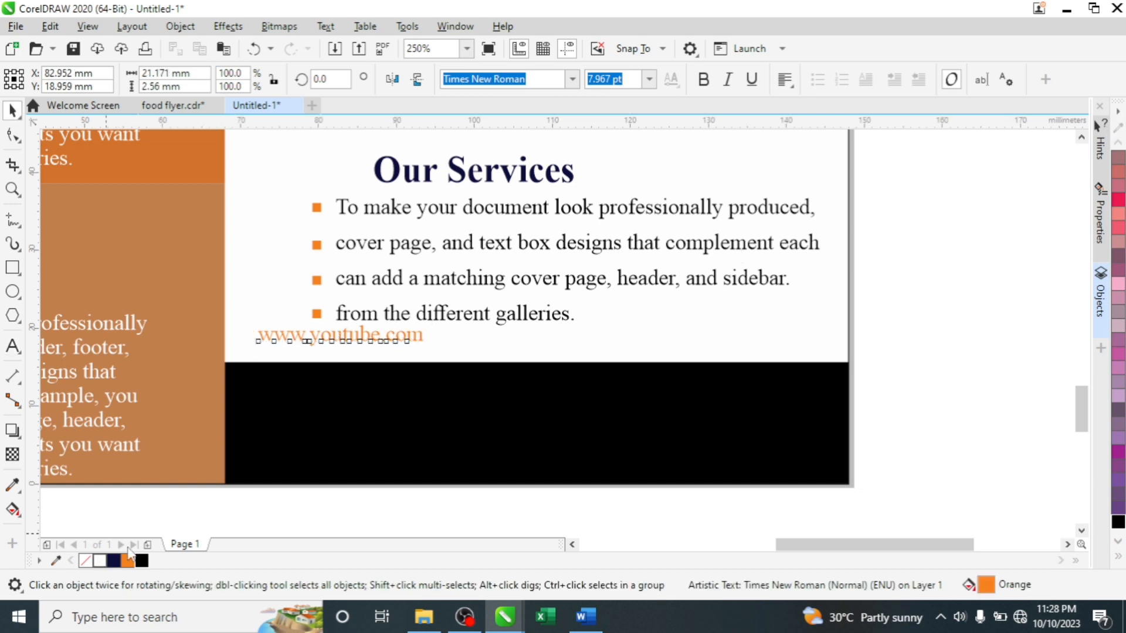
drag(341, 337, 367, 392)
drag(460, 398, 647, 395)
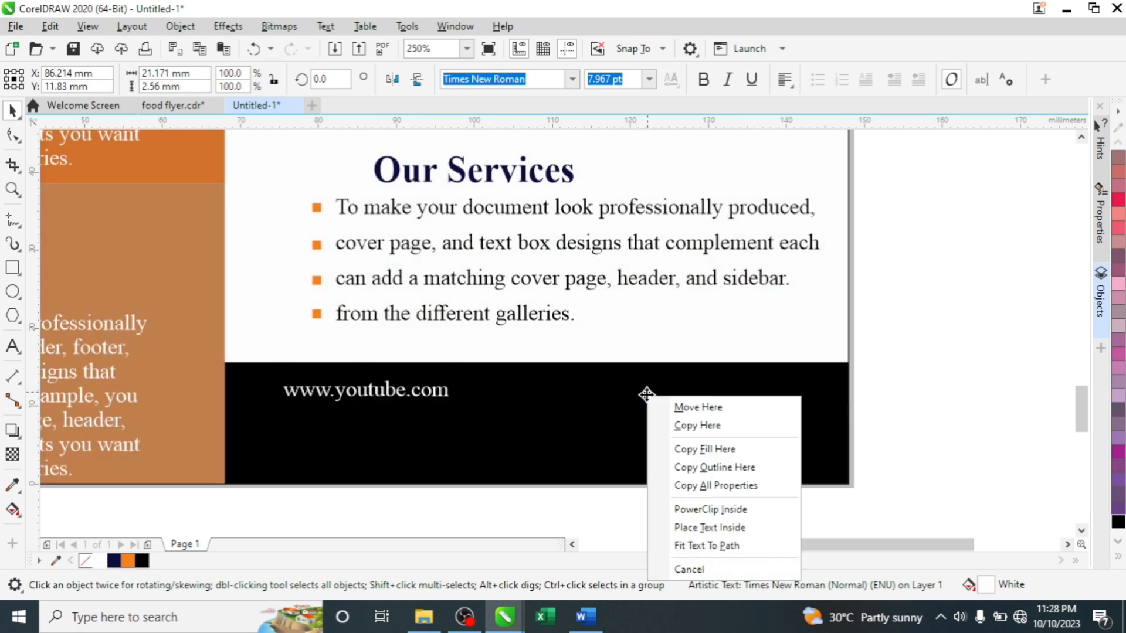
click(683, 427)
double_click(637, 392)
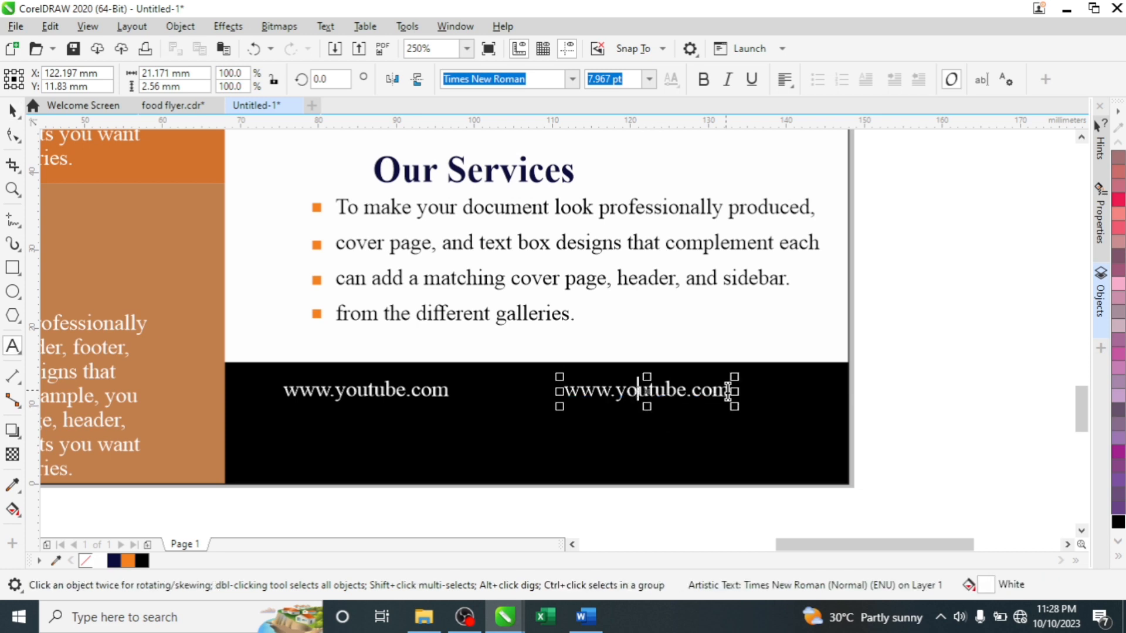
key(ctrl+a)
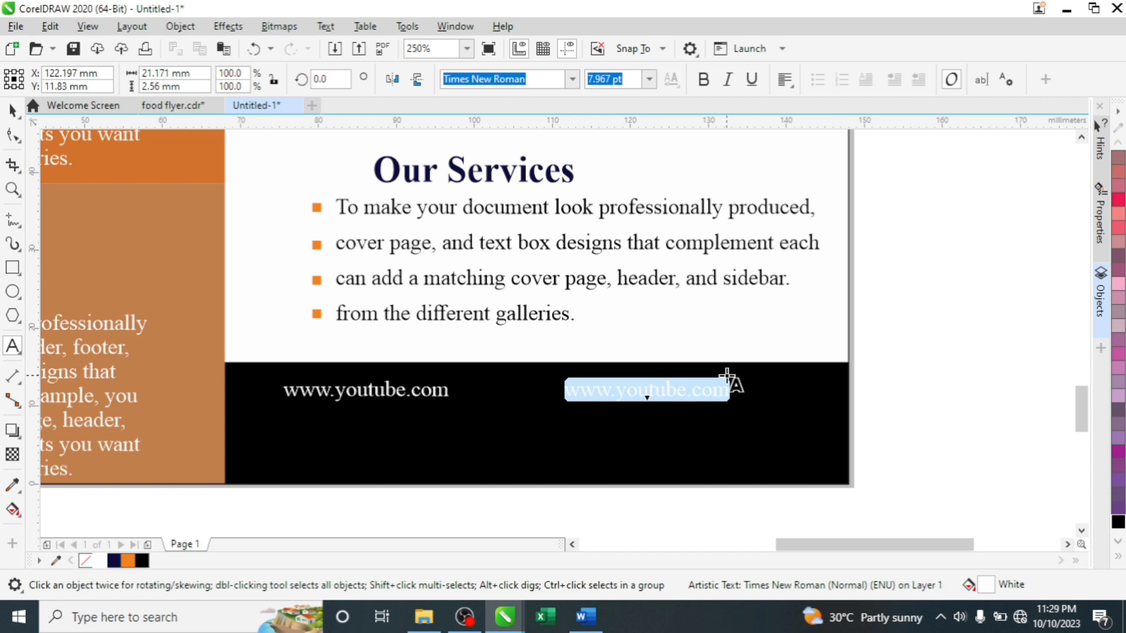
key(Delete)
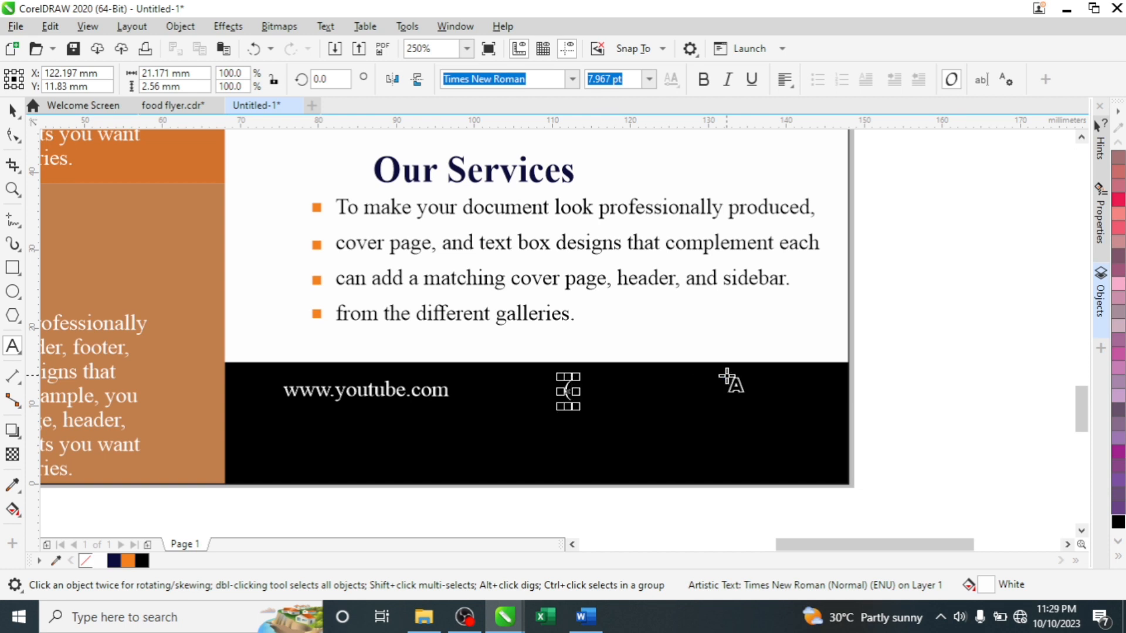
text(()
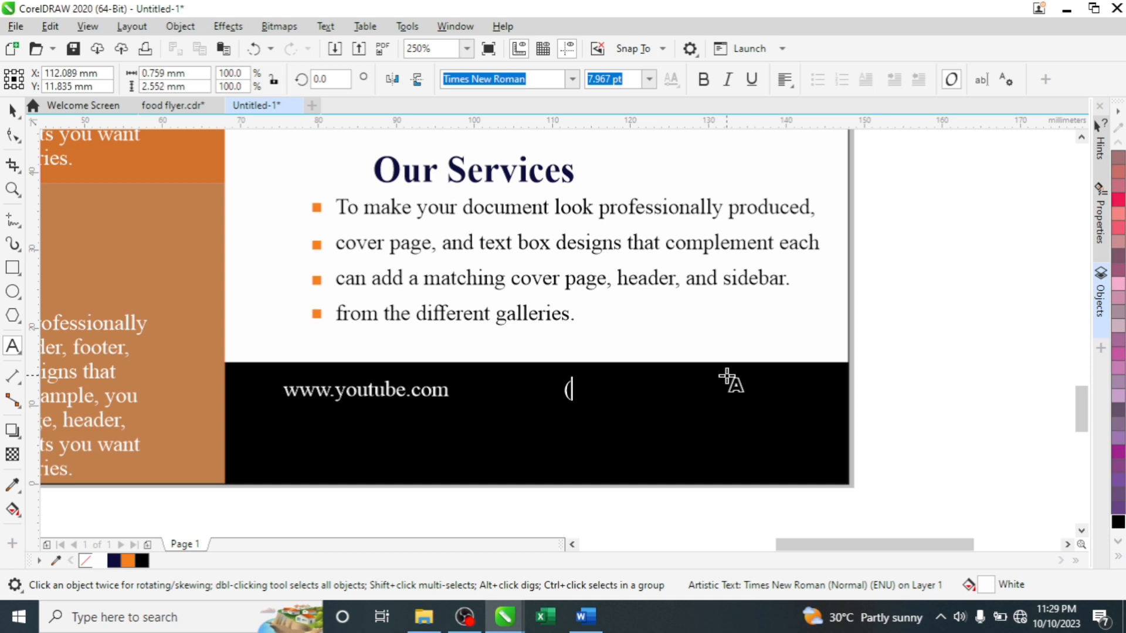
text()000)
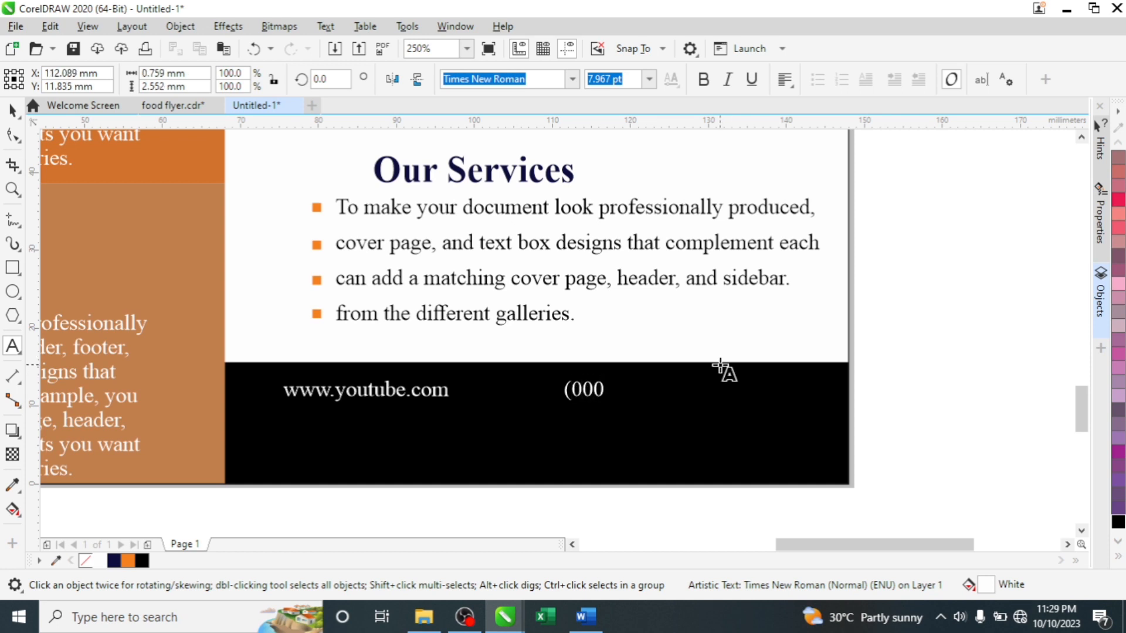
text(0090)
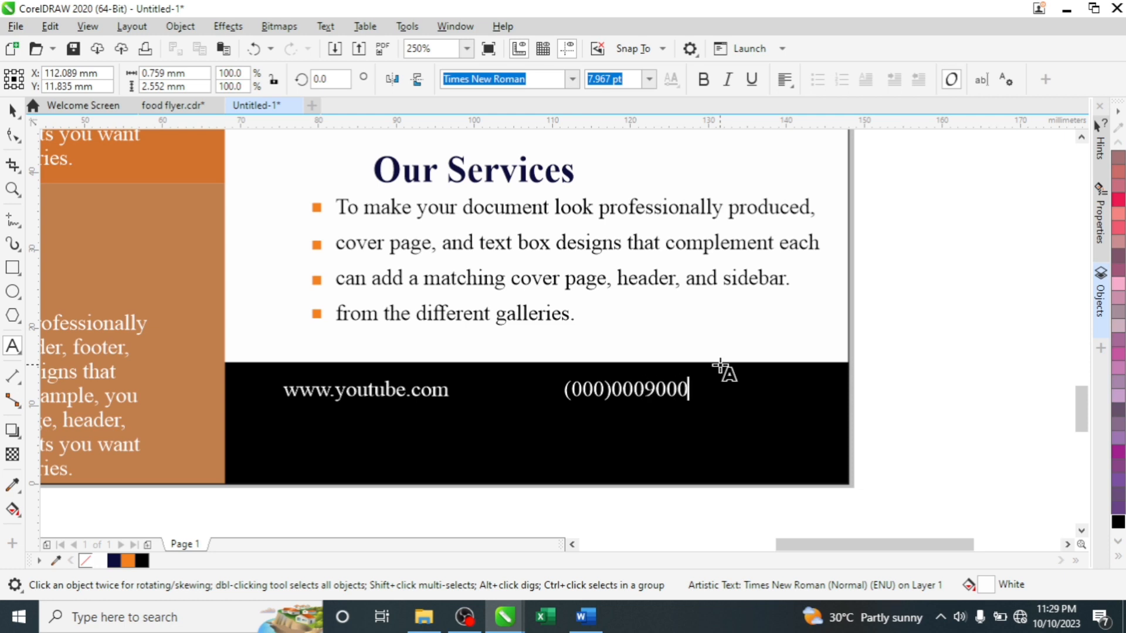
text(00)
click(645, 389)
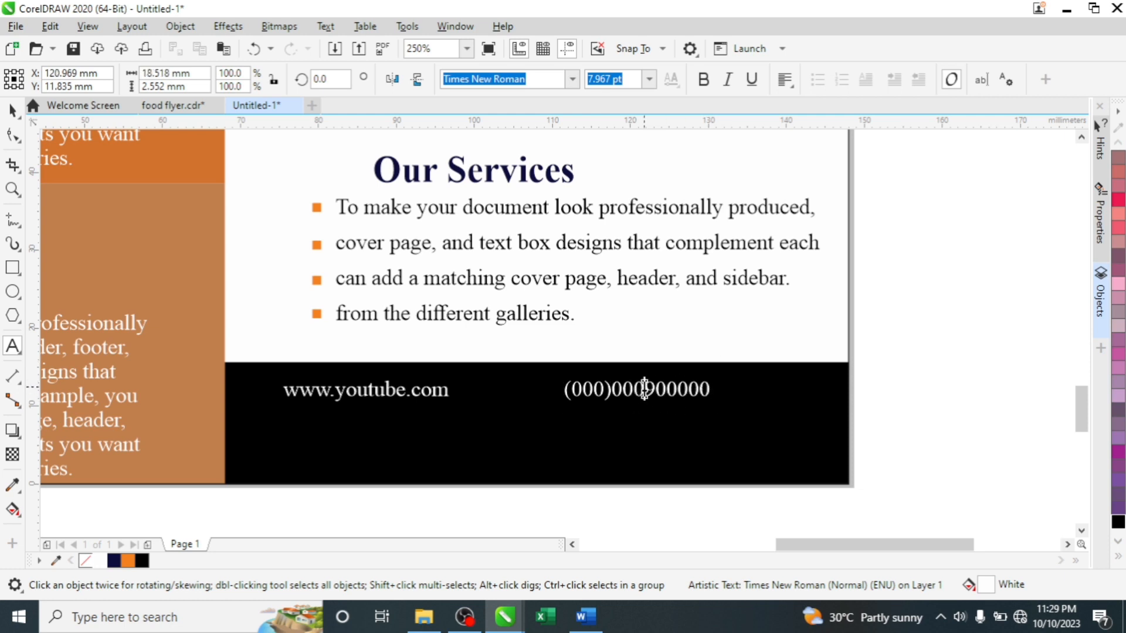
click(685, 397)
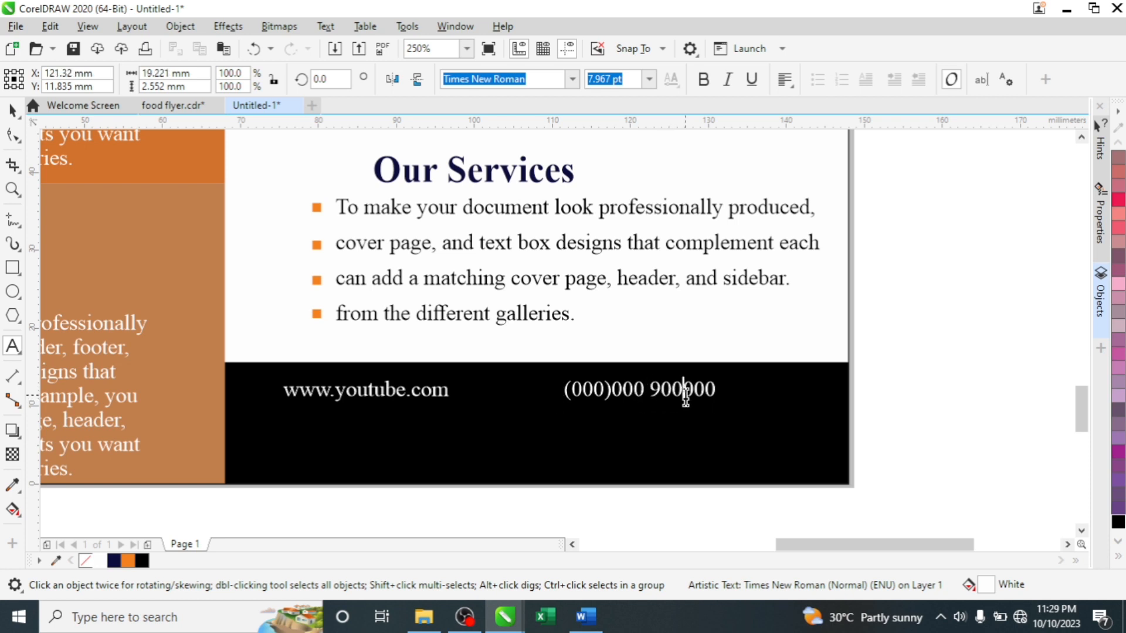
key(ctrl+space)
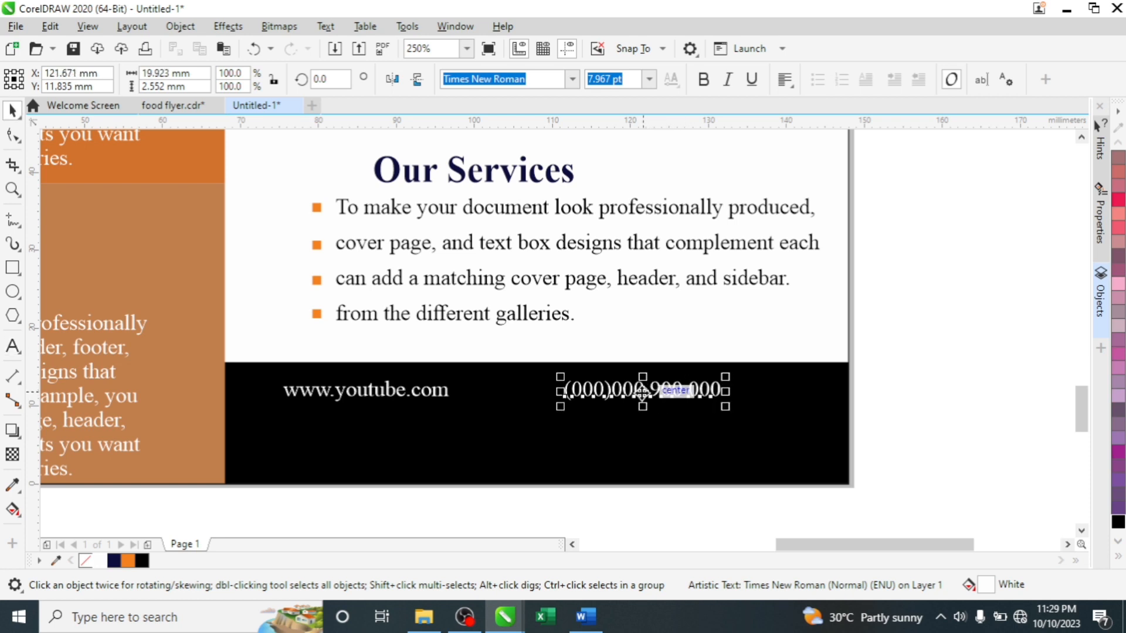
- Duplicate the phone number below the first and align both lines and the website text in the footer
drag(635, 391, 634, 416)
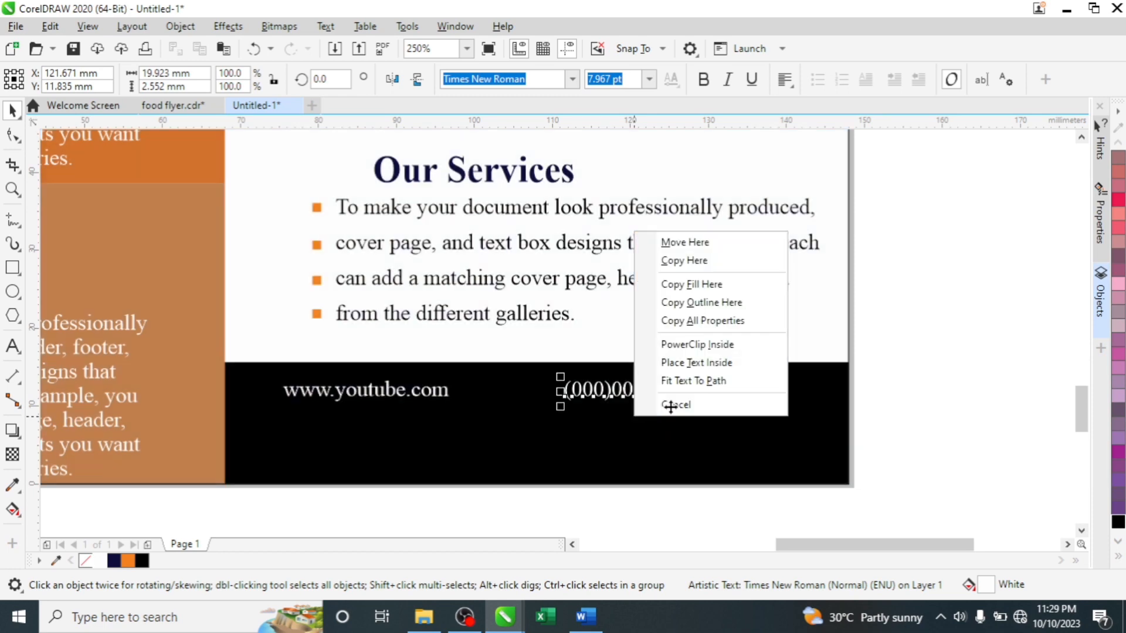
click(672, 260)
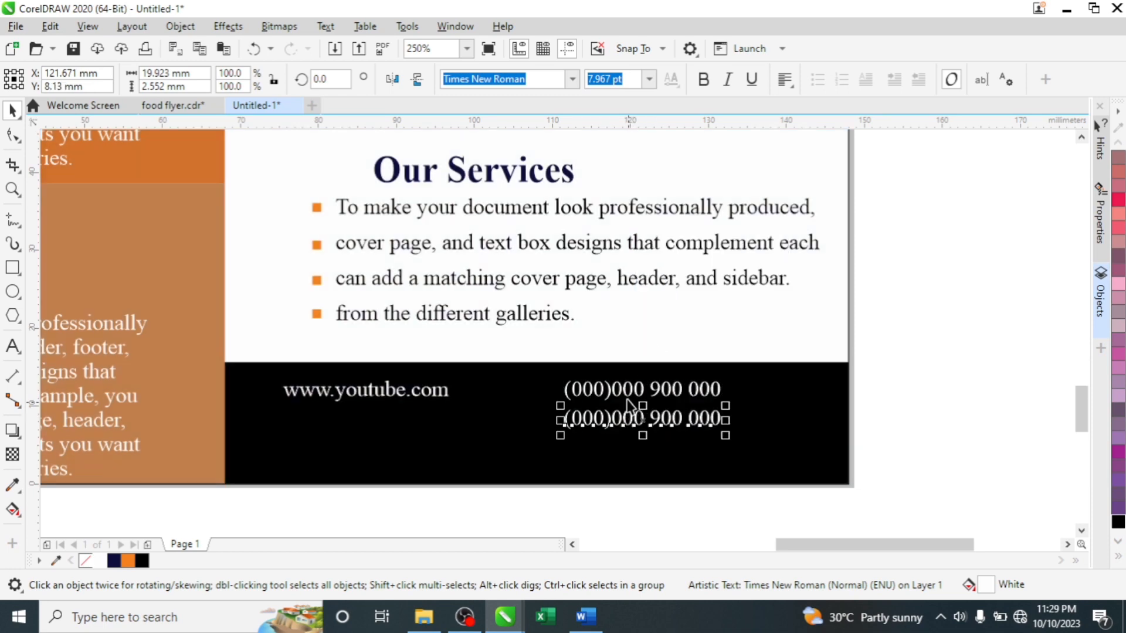
shift+click(629, 390)
drag(629, 391, 665, 386)
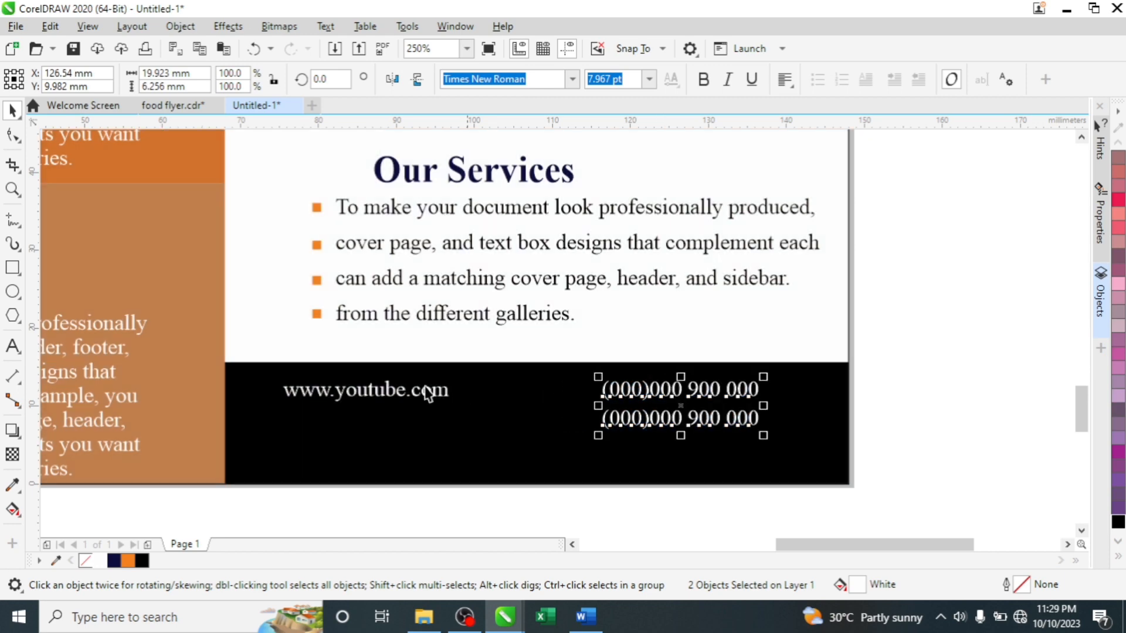
click(354, 394)
mouse_move(354, 403)
mouse_down()
mouse_move(355, 413)
mouse_move(356, 404)
mouse_up()
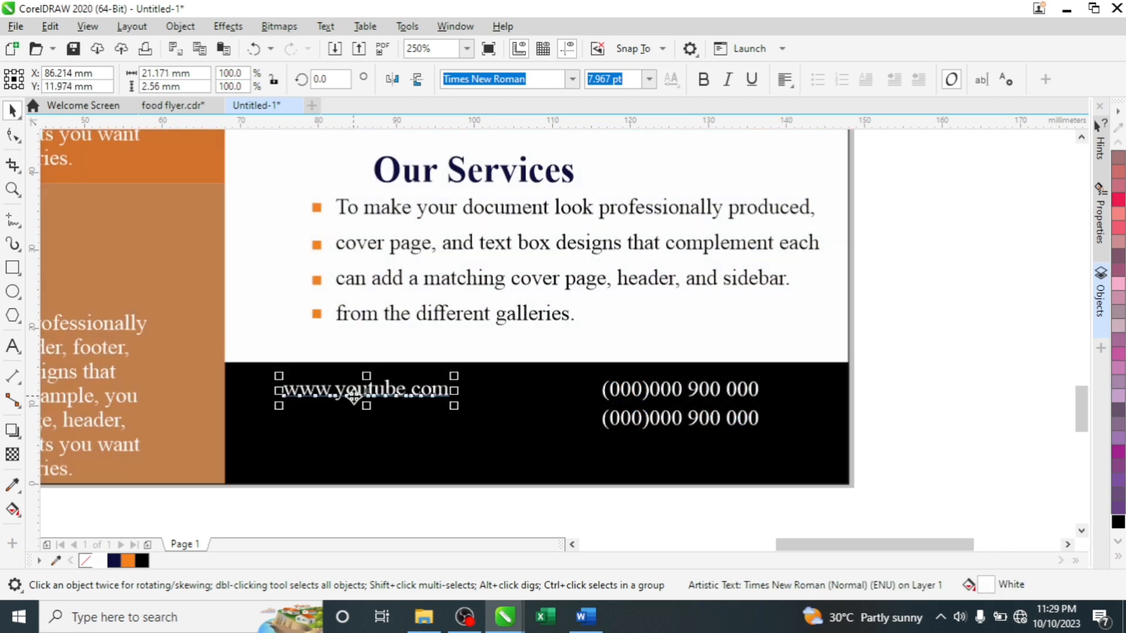
- Copy the header's QR code down into the black footer bar
scroll(355, 399, down, 6)
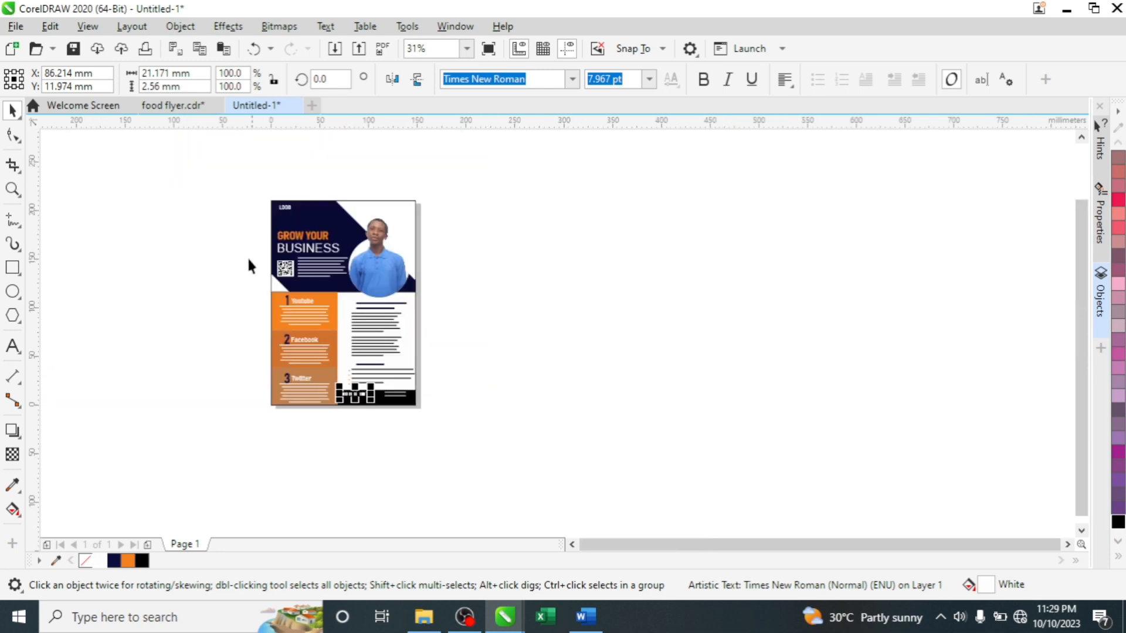
scroll(272, 264, up, 2)
click(299, 276)
drag(299, 275, 481, 525)
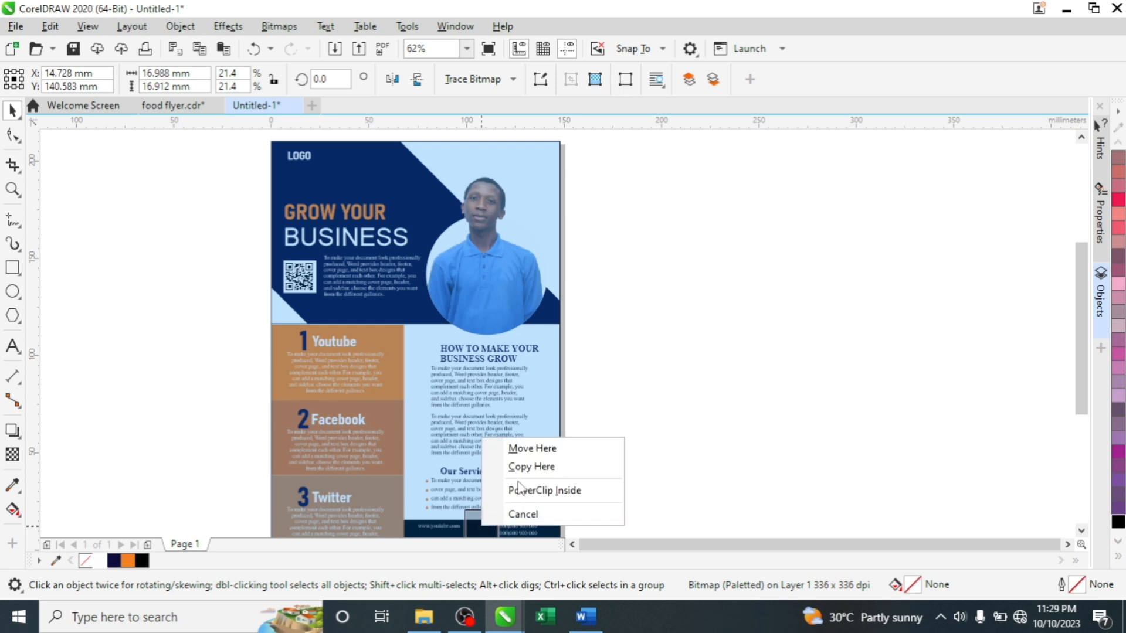
click(531, 467)
scroll(464, 400, down, 2)
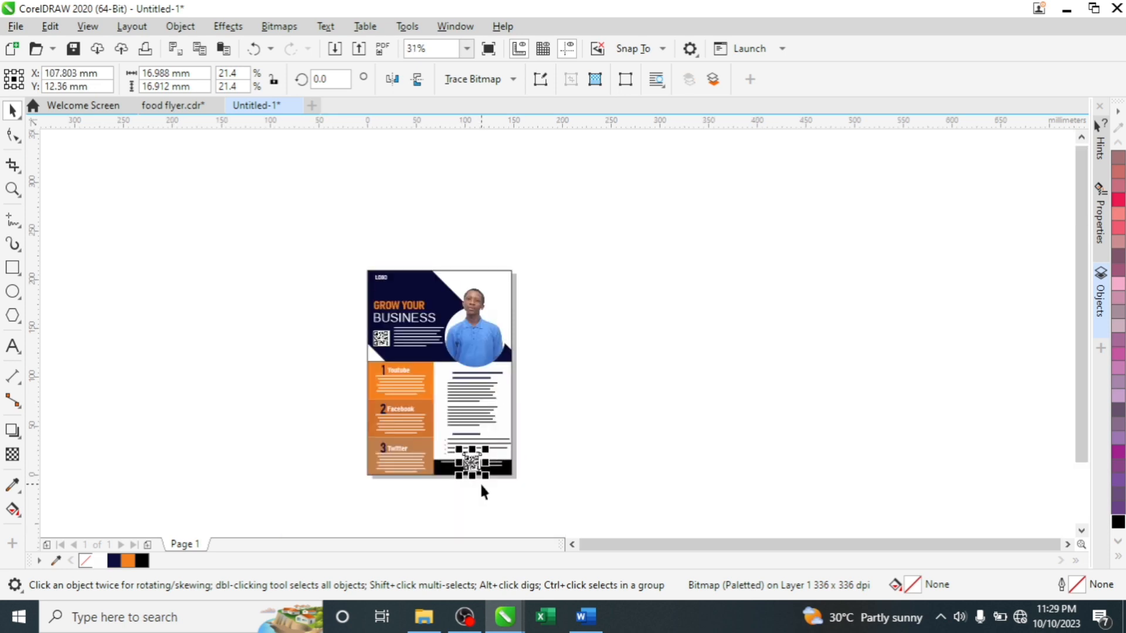
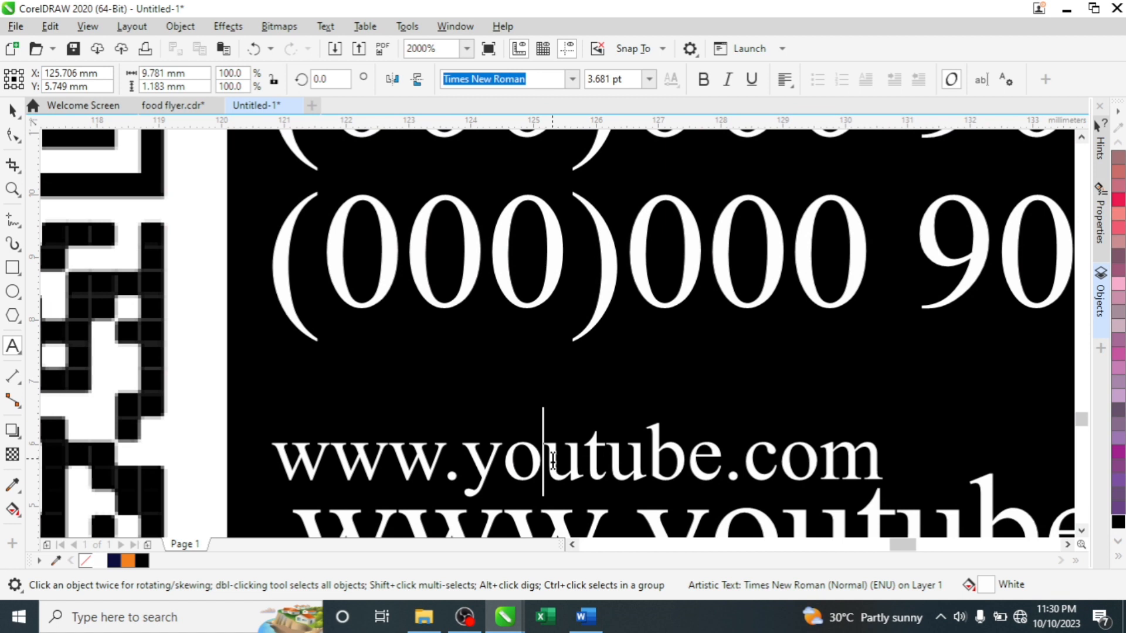
- Retype the copied website text as an orange 'Reach Us on' label above the website line
key(ctrl+a)
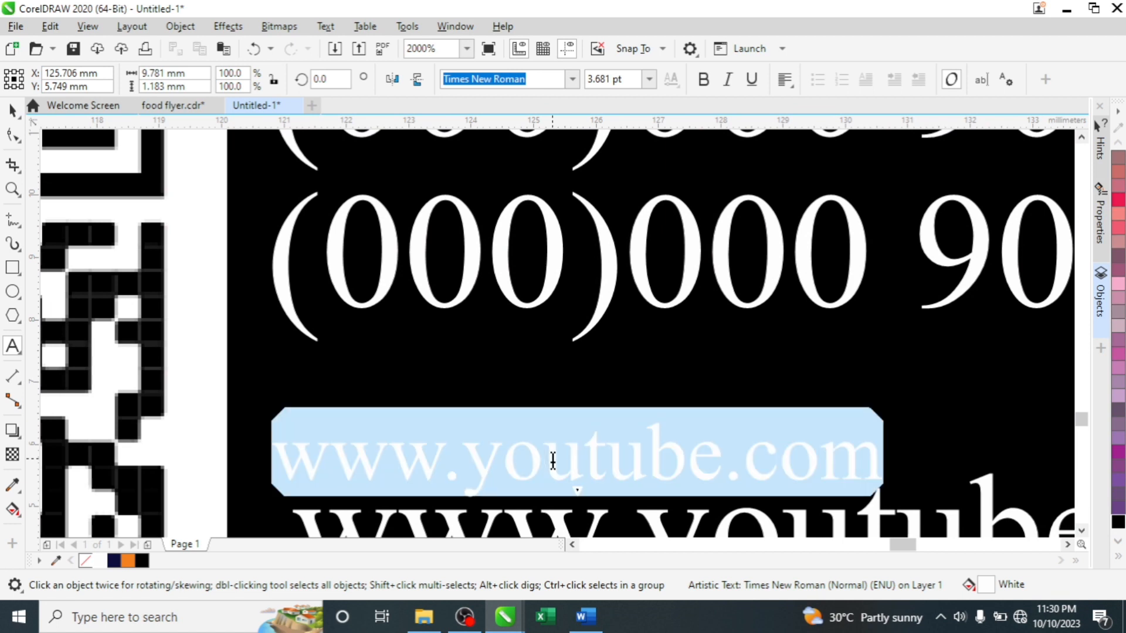
text(w)
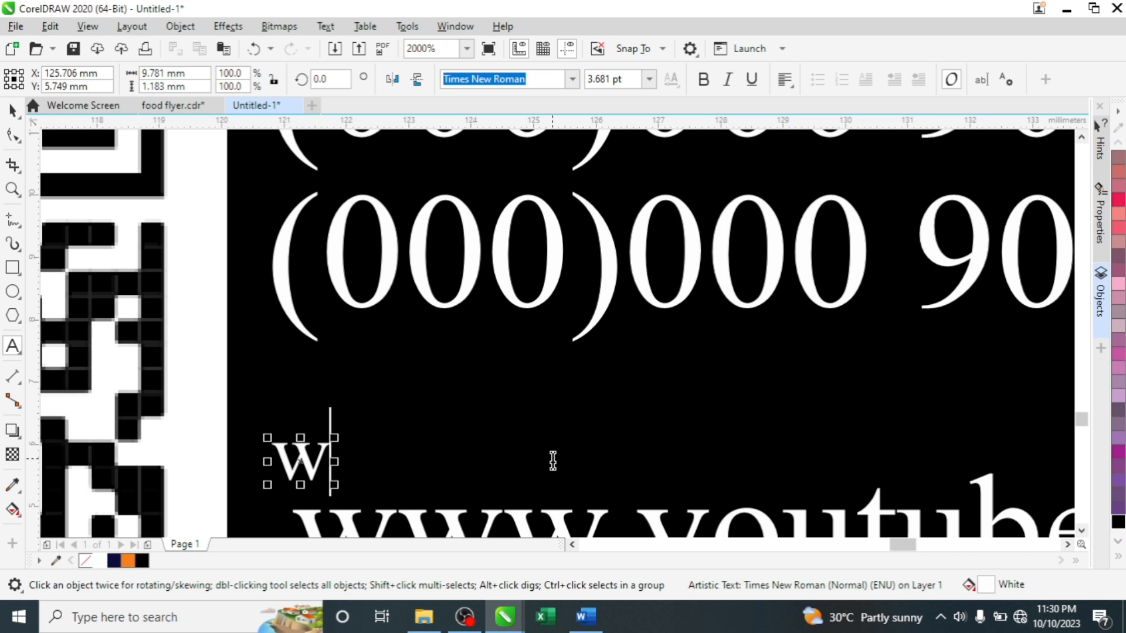
text(ebs)
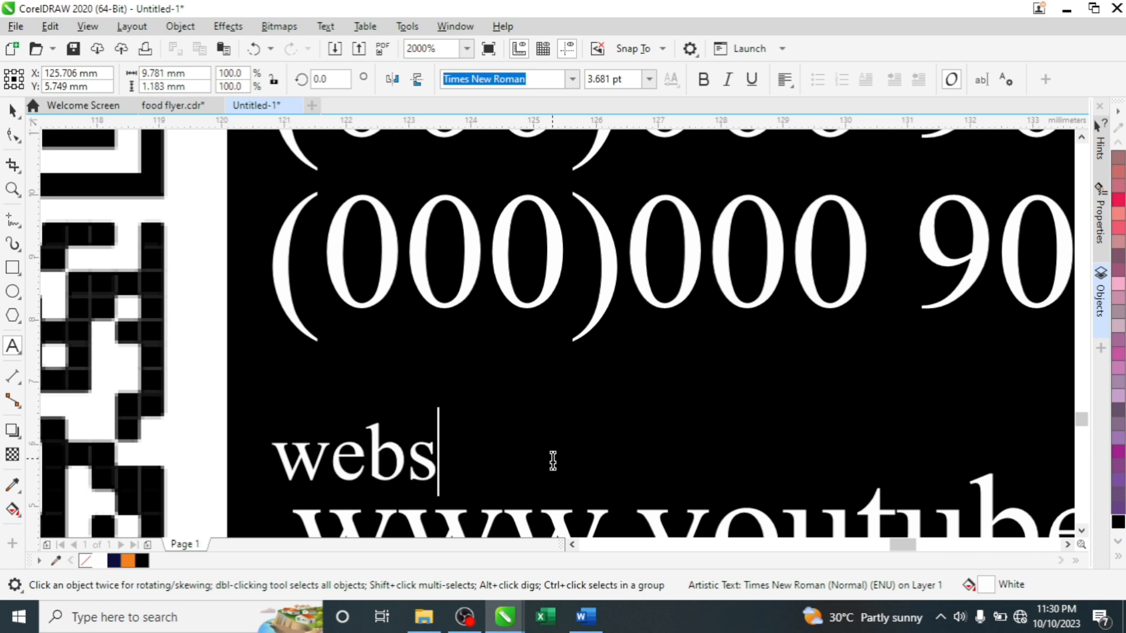
text(ite)
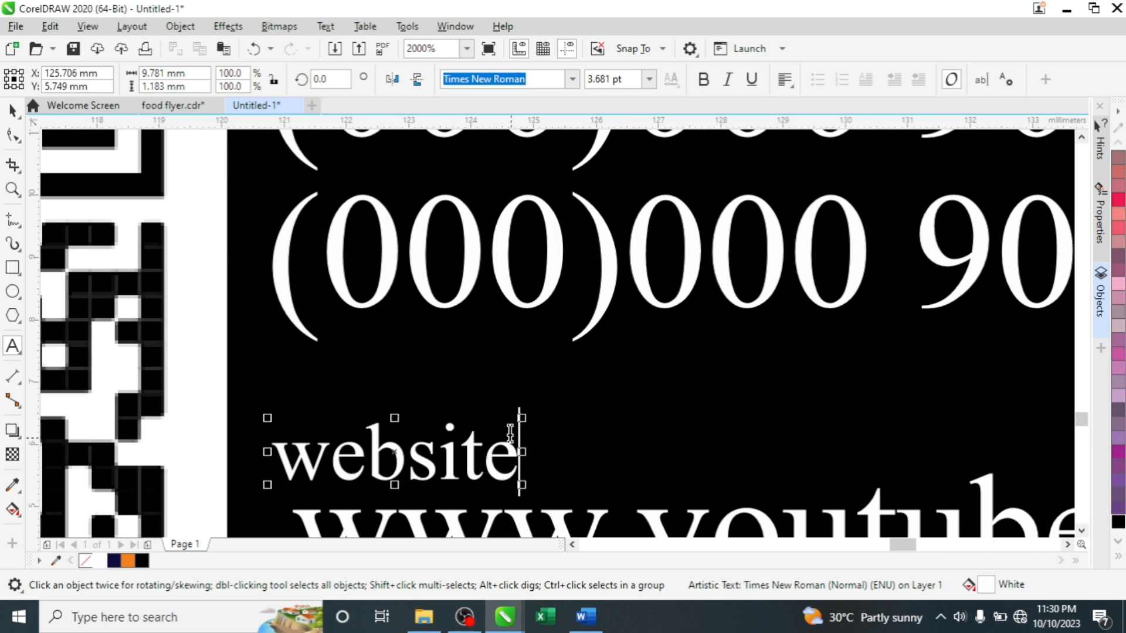
scroll(503, 402, down, 2)
scroll(503, 403, down, 1)
scroll(507, 410, up, 1)
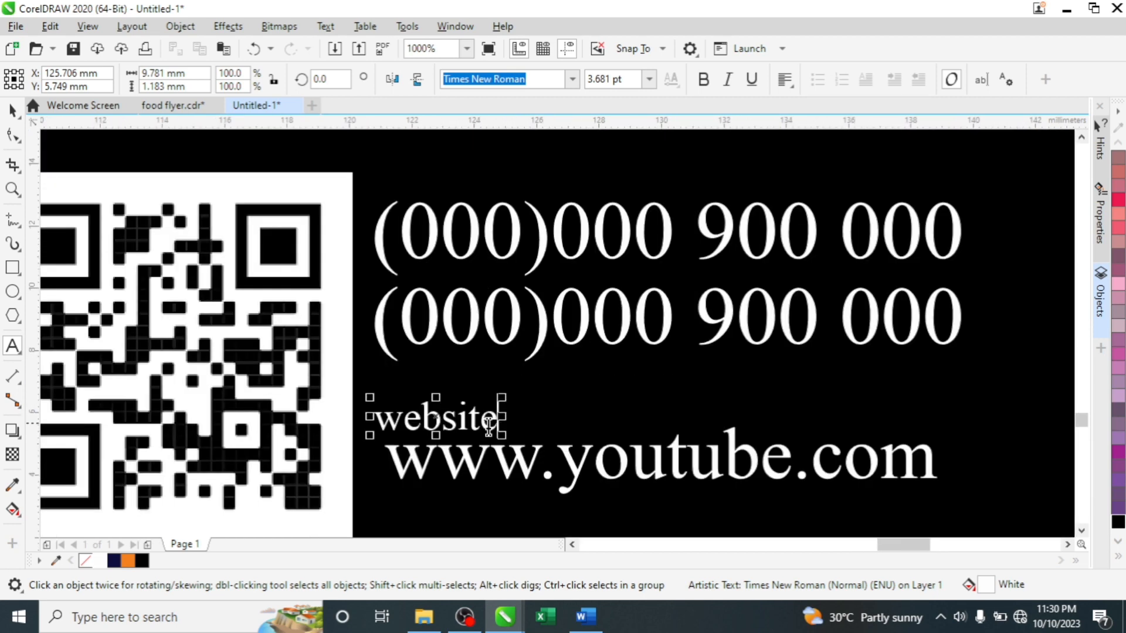
drag(496, 419, 360, 402)
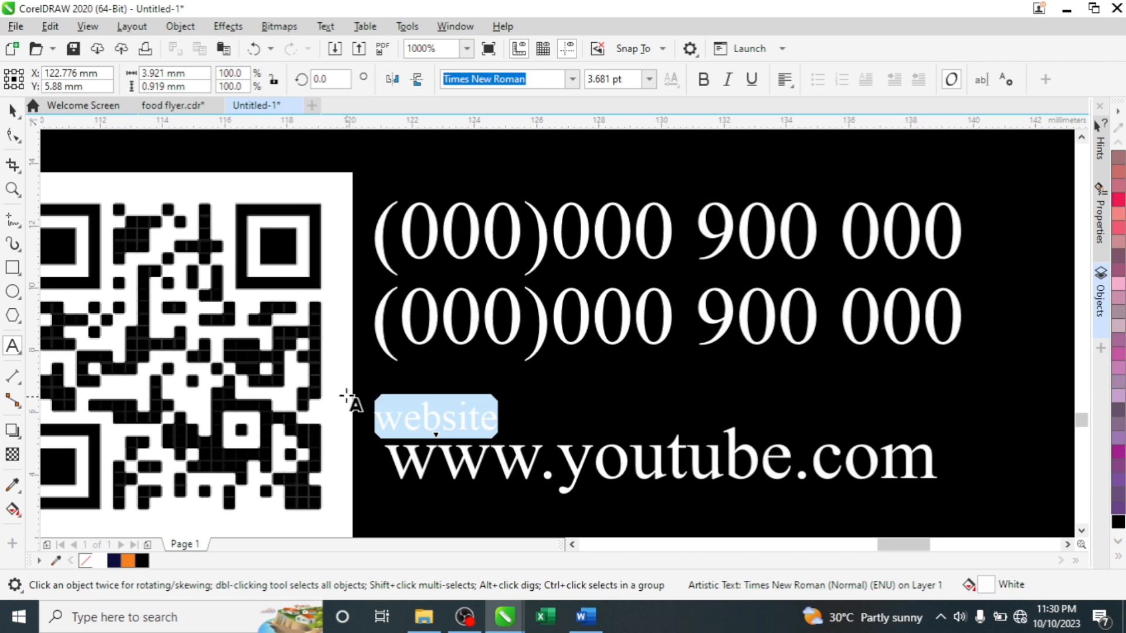
text(Rea)
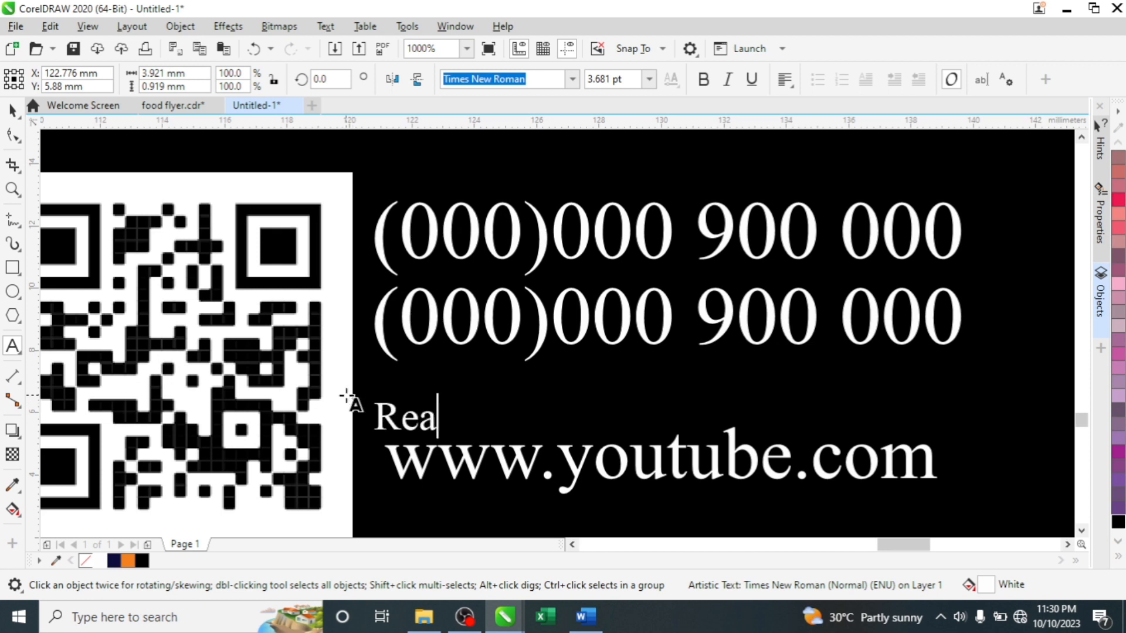
text(ch U)
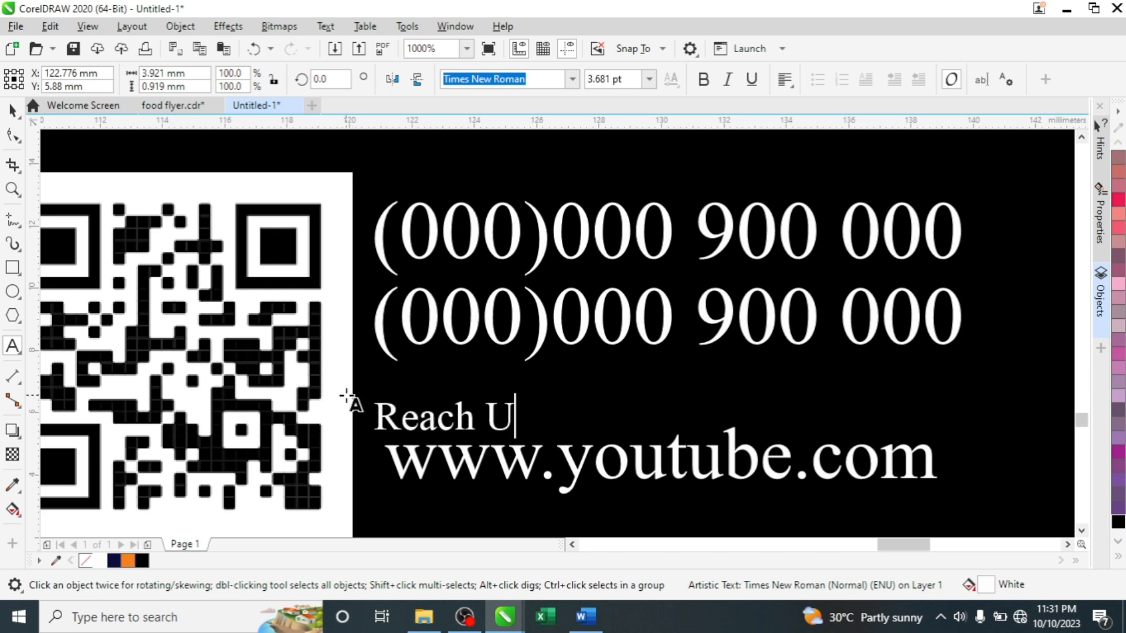
text(s on)
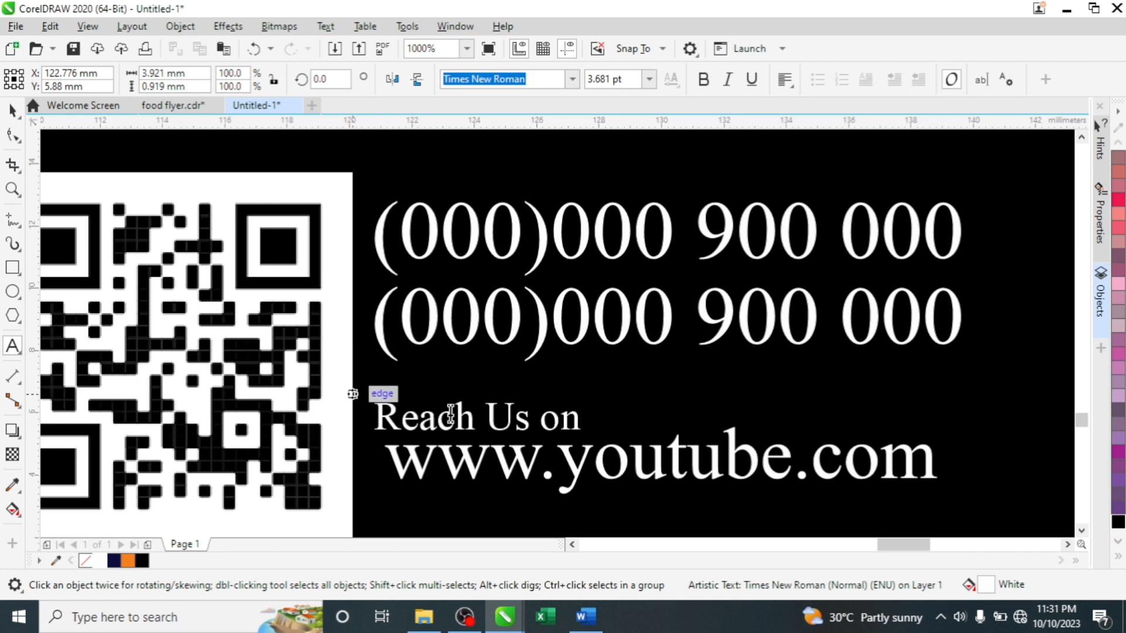
key(ctrl+space)
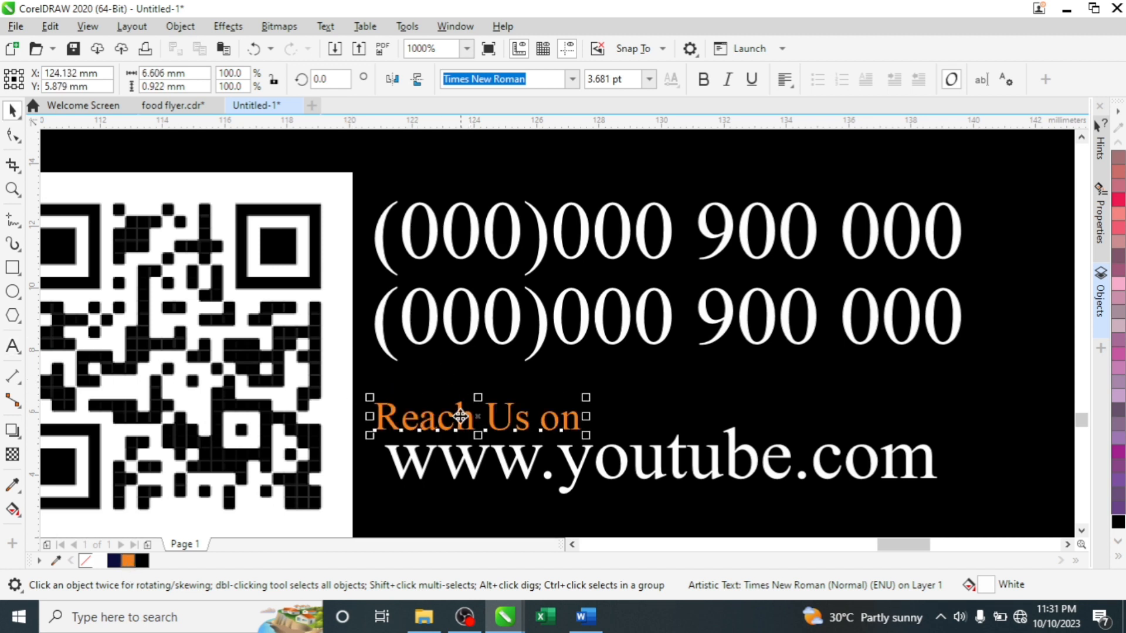
- Copy the label above the phone numbers and edit the copy to read 'Call us'
drag(464, 405, 464, 172)
click(497, 202)
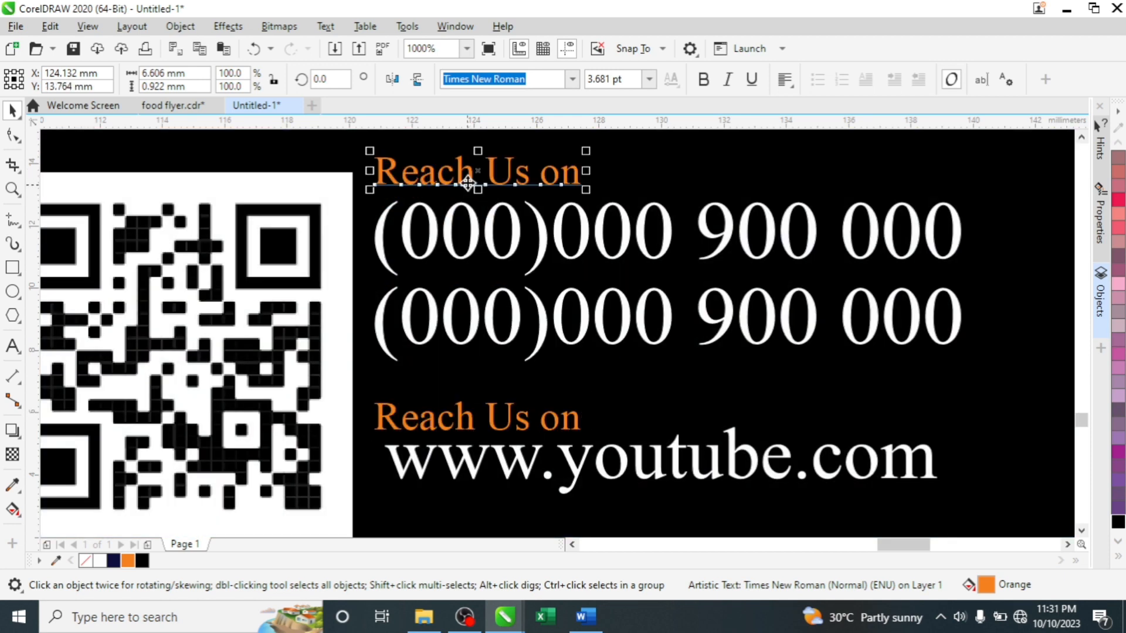
click(574, 176)
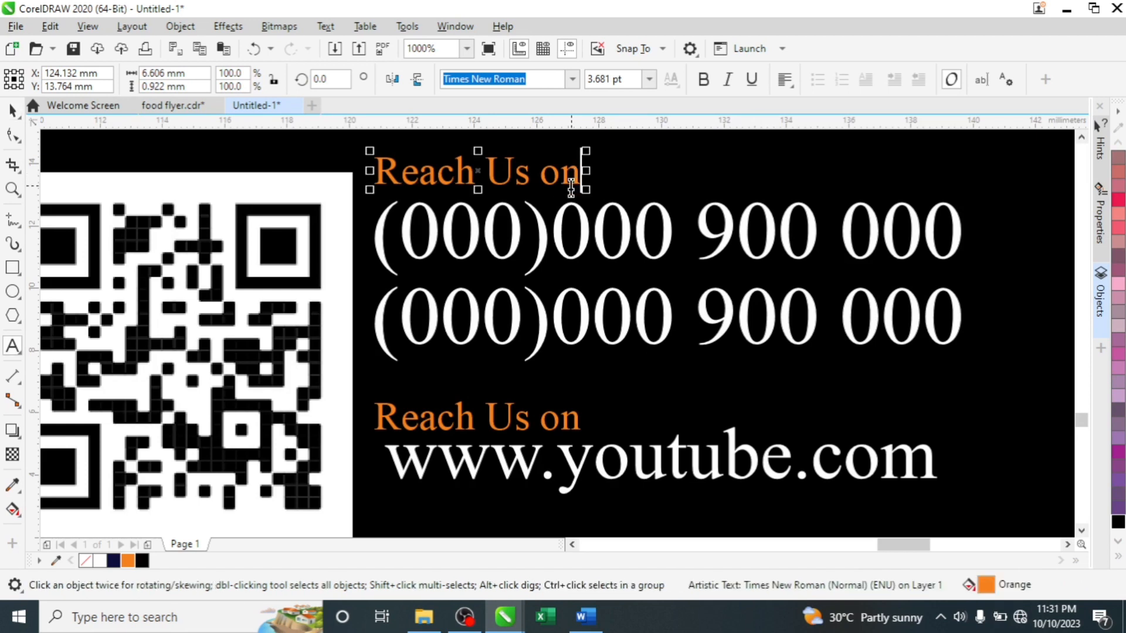
double_click(563, 181)
key(BackSpace)
key(BackSpace)
key(BackSpace)
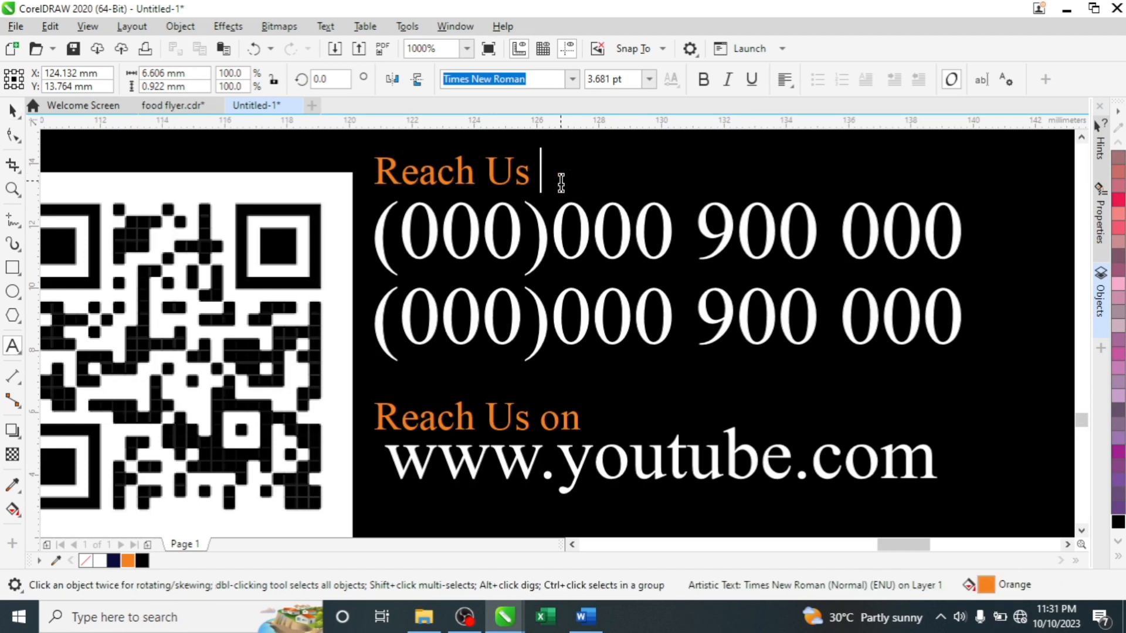
click(515, 171)
key(BackSpace)
key(BackSpace)
key(BackSpace)
key(BackSpace)
key(BackSpace)
key(BackSpace)
key(BackSpace)
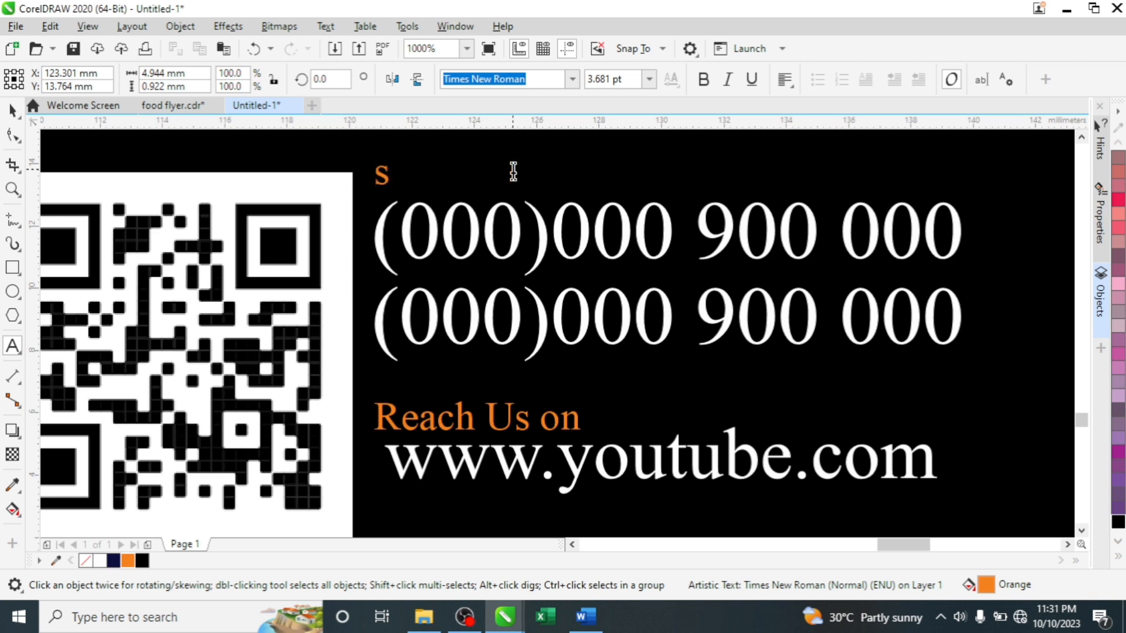
text(C)
text(all)
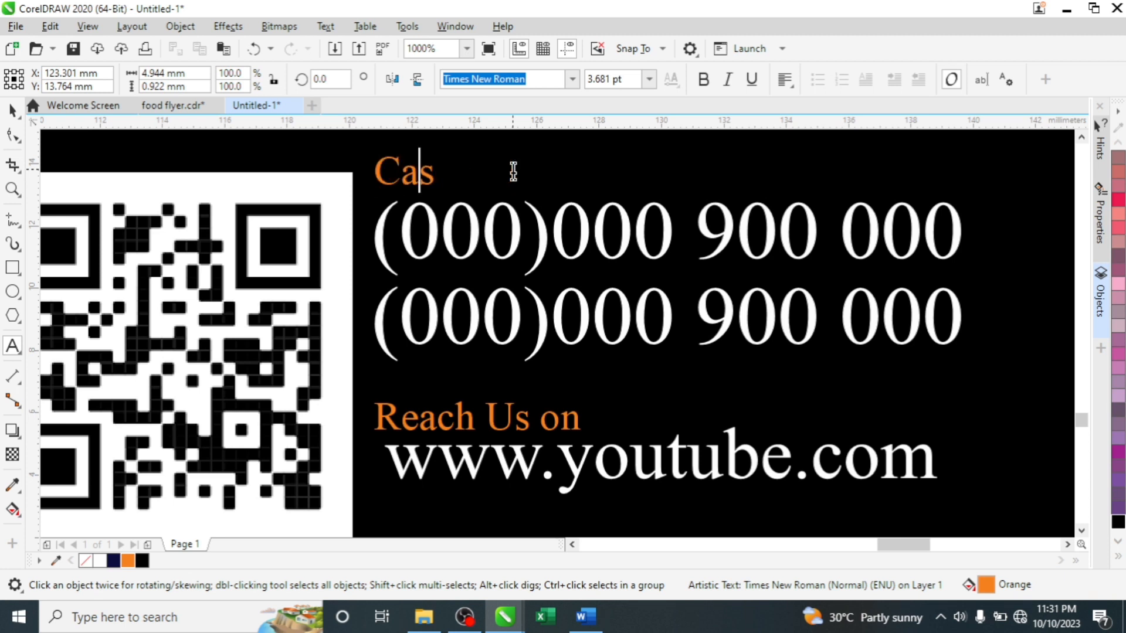
text( u)
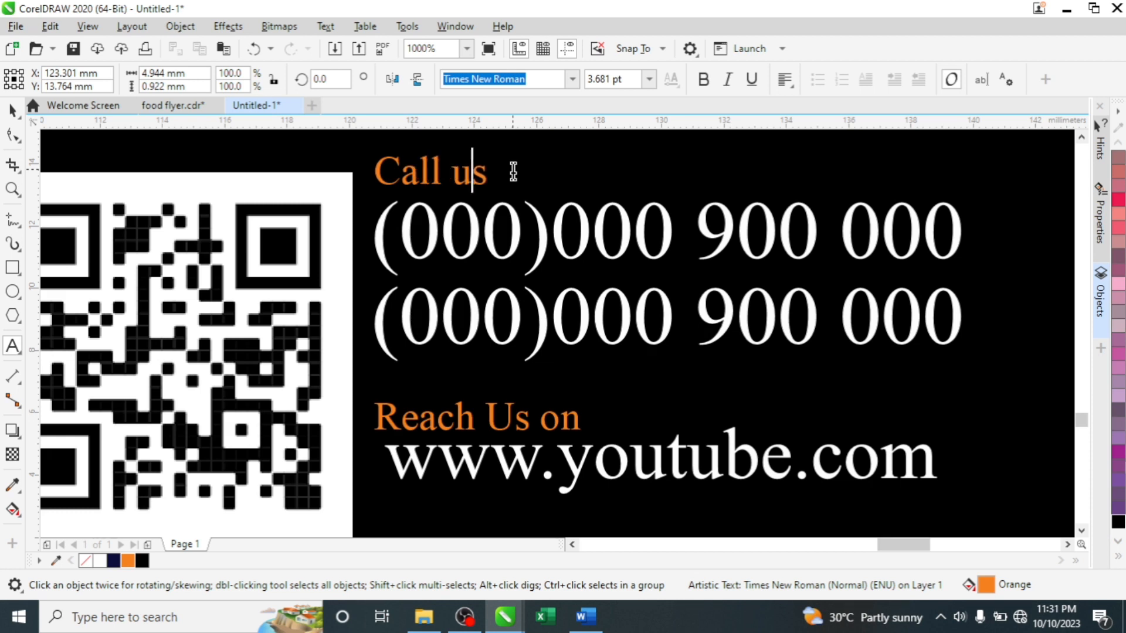
key(ctrl+space)
scroll(599, 237, down, 4)
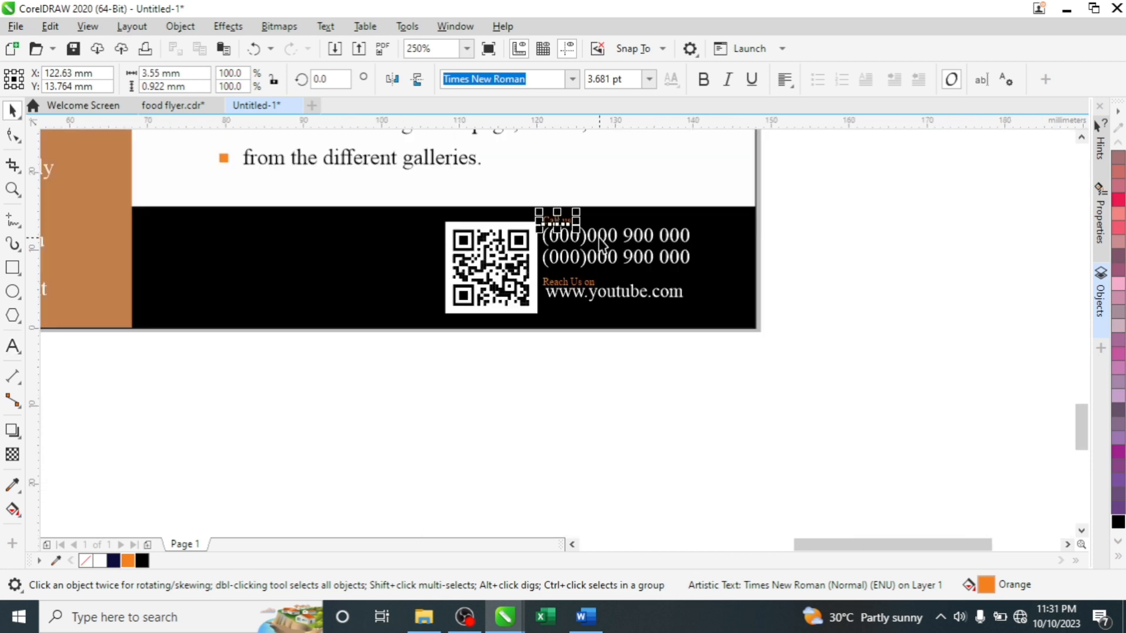
click(802, 210)
scroll(571, 240, down, 4)
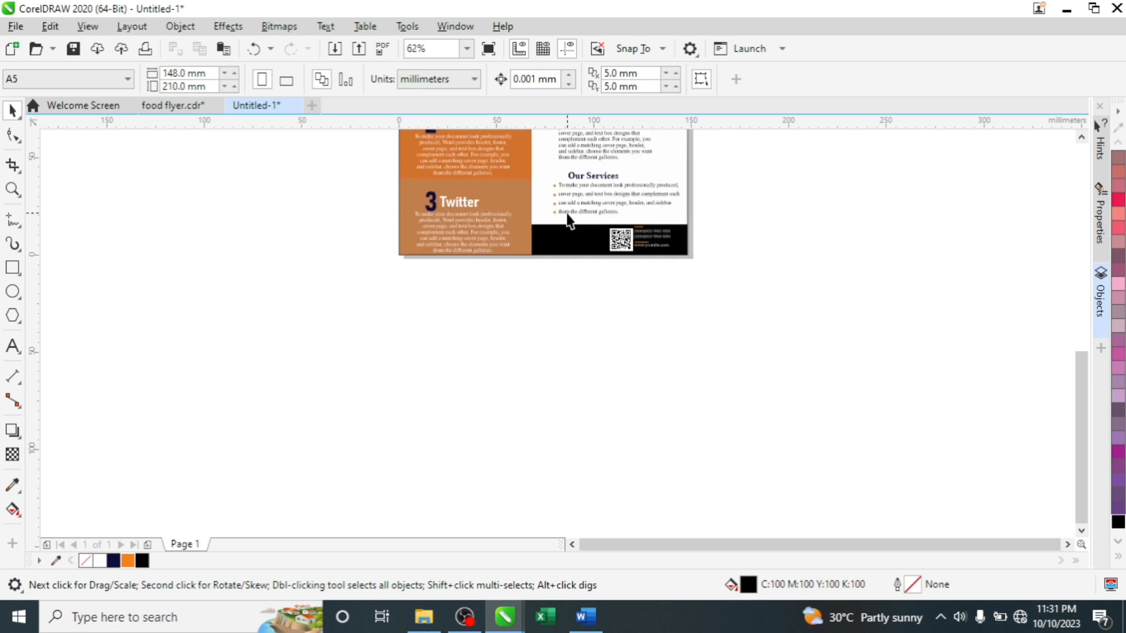
scroll(570, 241, up, 6)
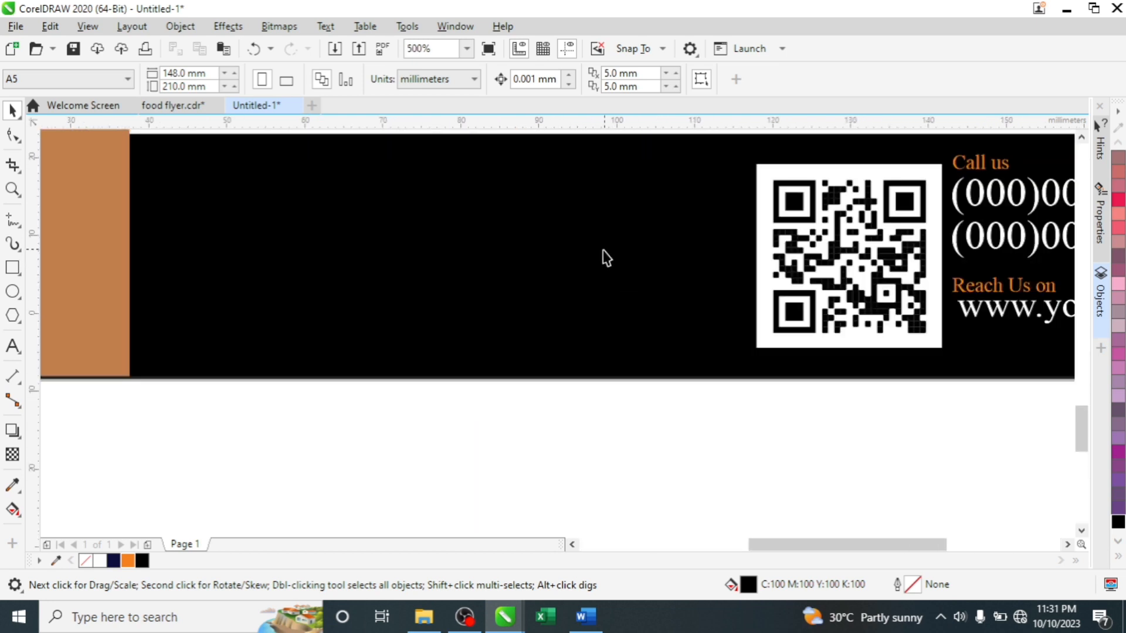
scroll(604, 256, down, 4)
scroll(599, 244, up, 2)
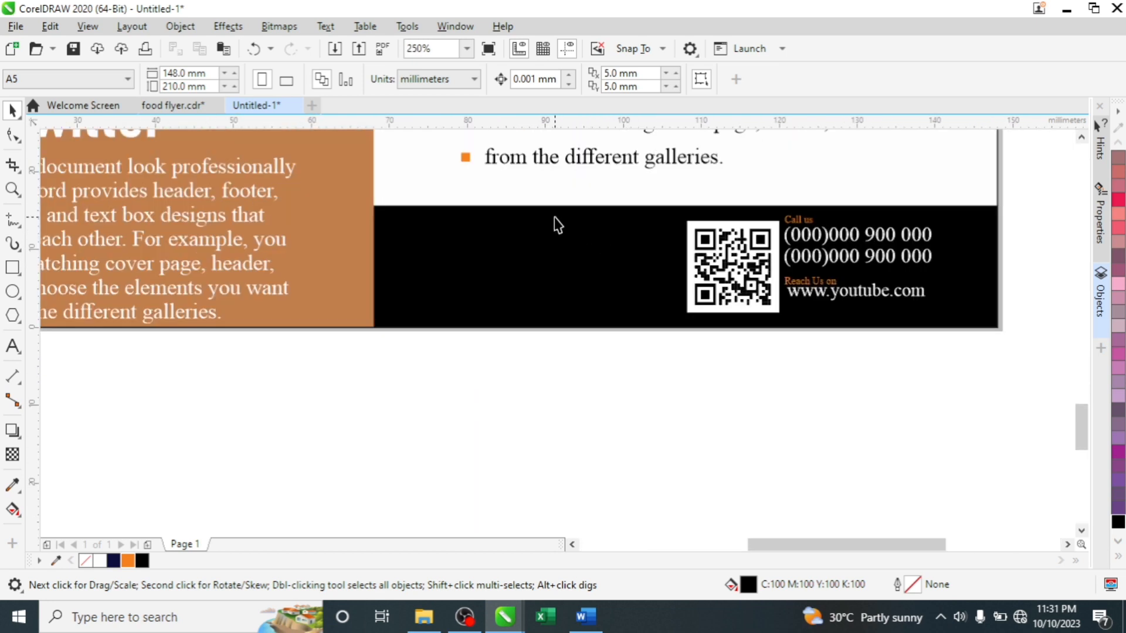
click(605, 159)
click(605, 160)
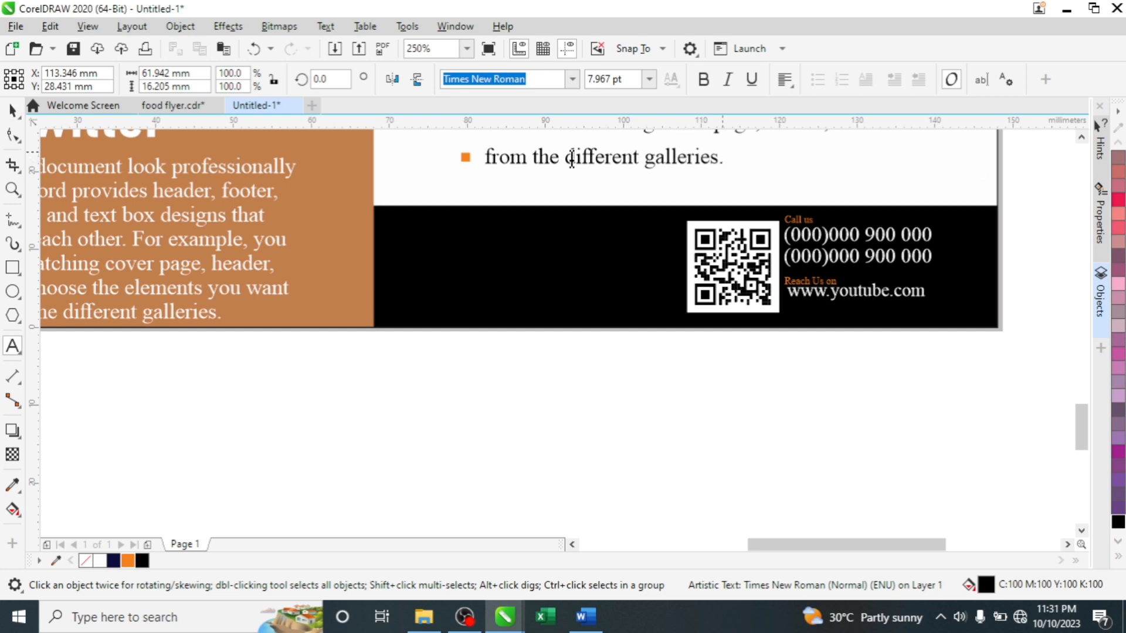
key(ctrl+a)
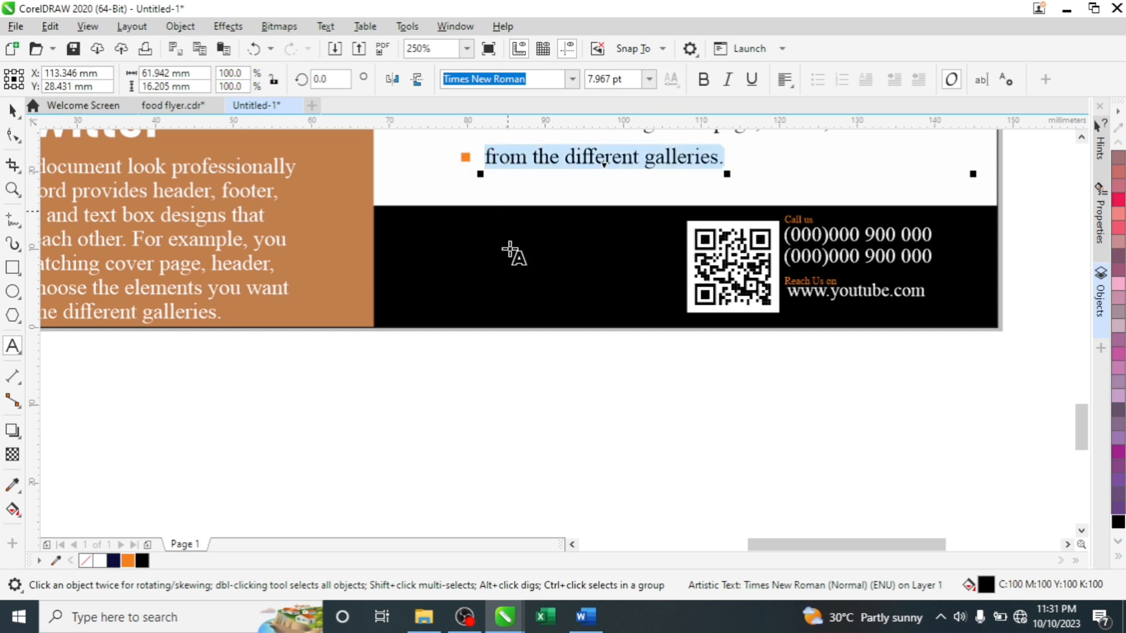
click(12, 111)
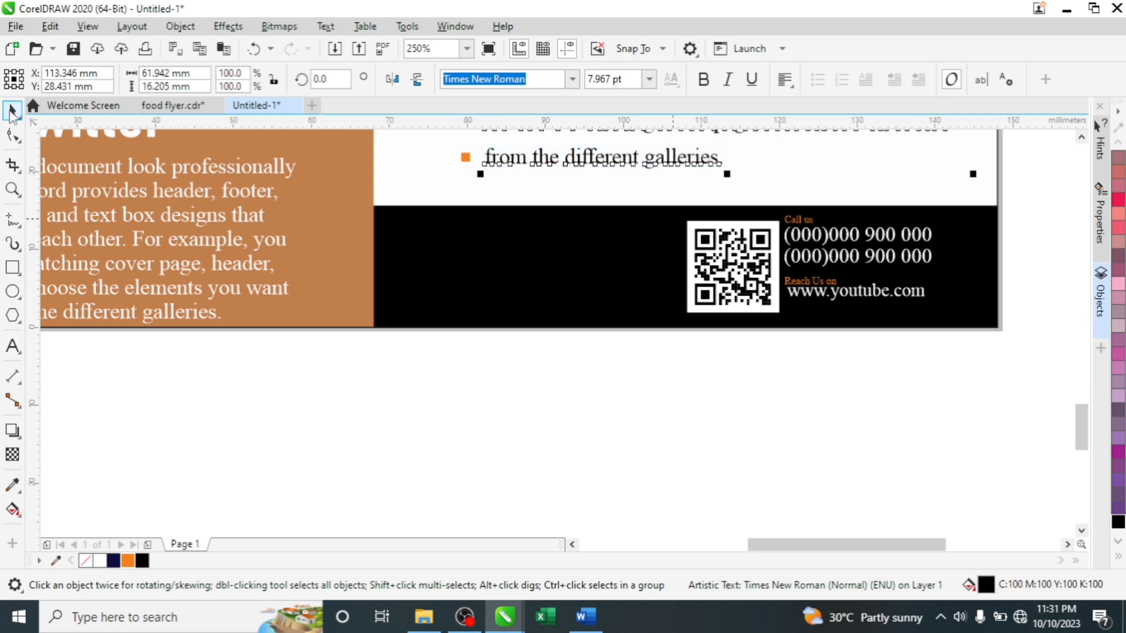
click(813, 294)
drag(828, 293, 489, 258)
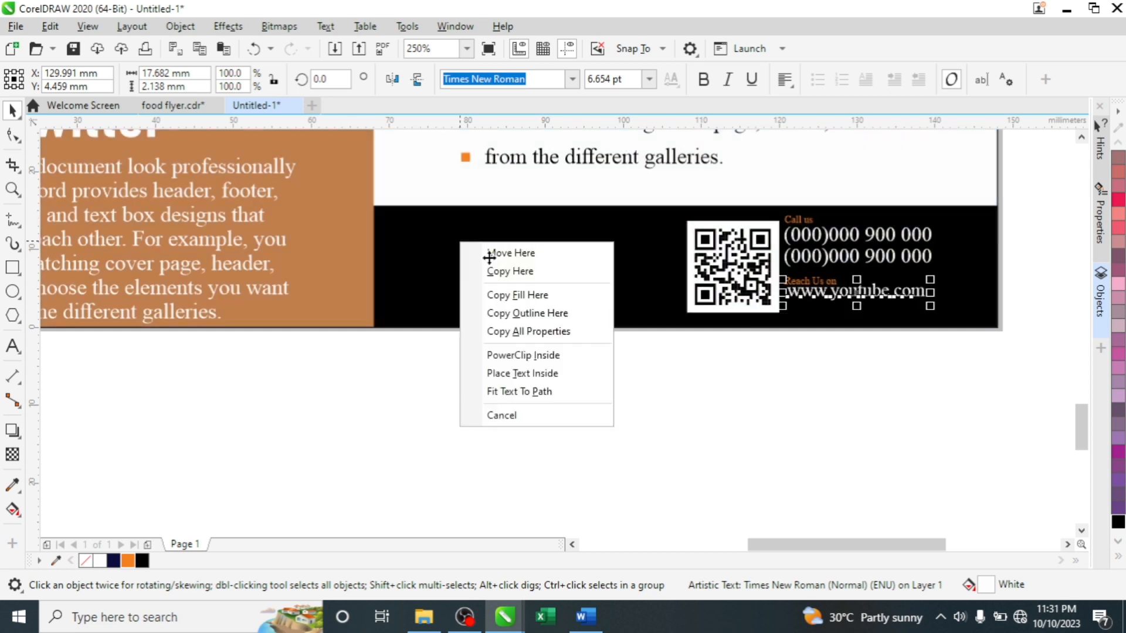
click(495, 271)
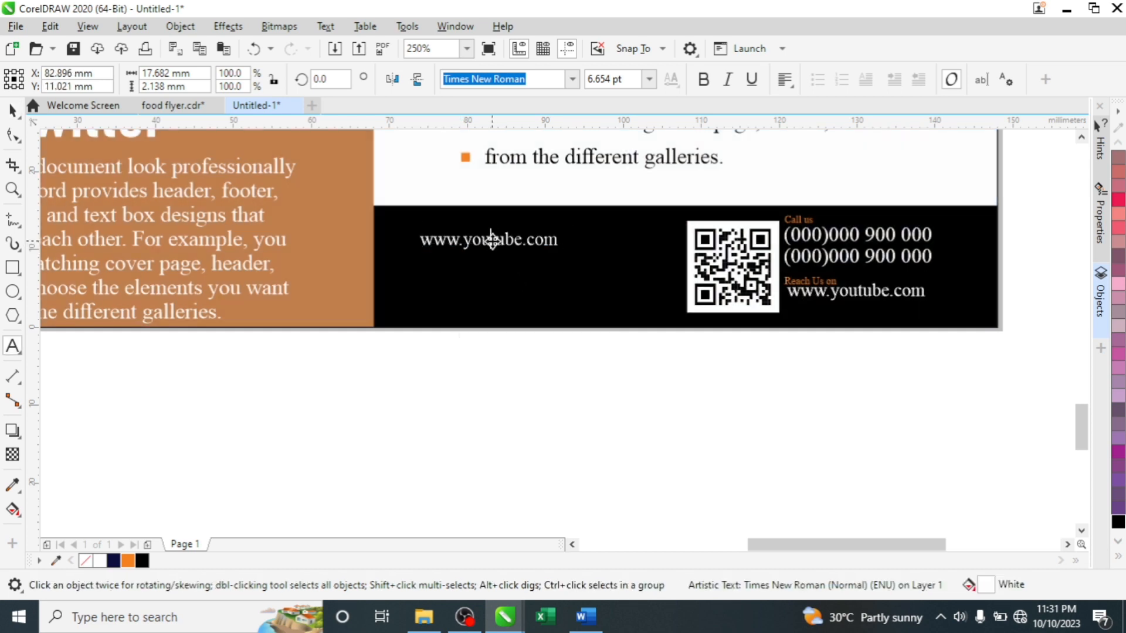
click(492, 240)
double_click(492, 240)
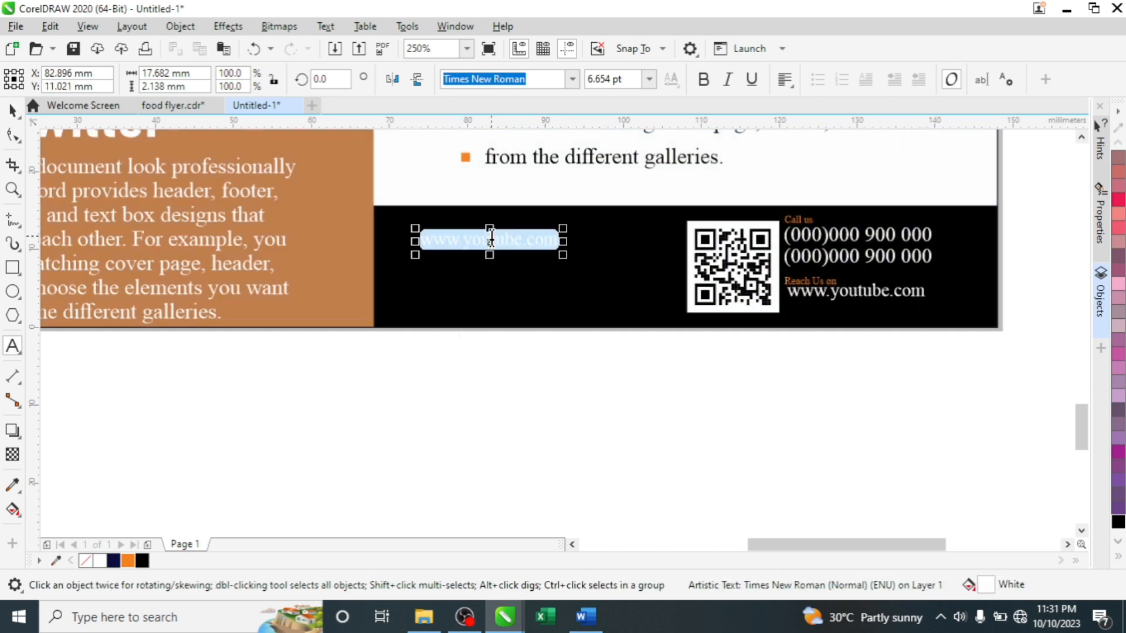
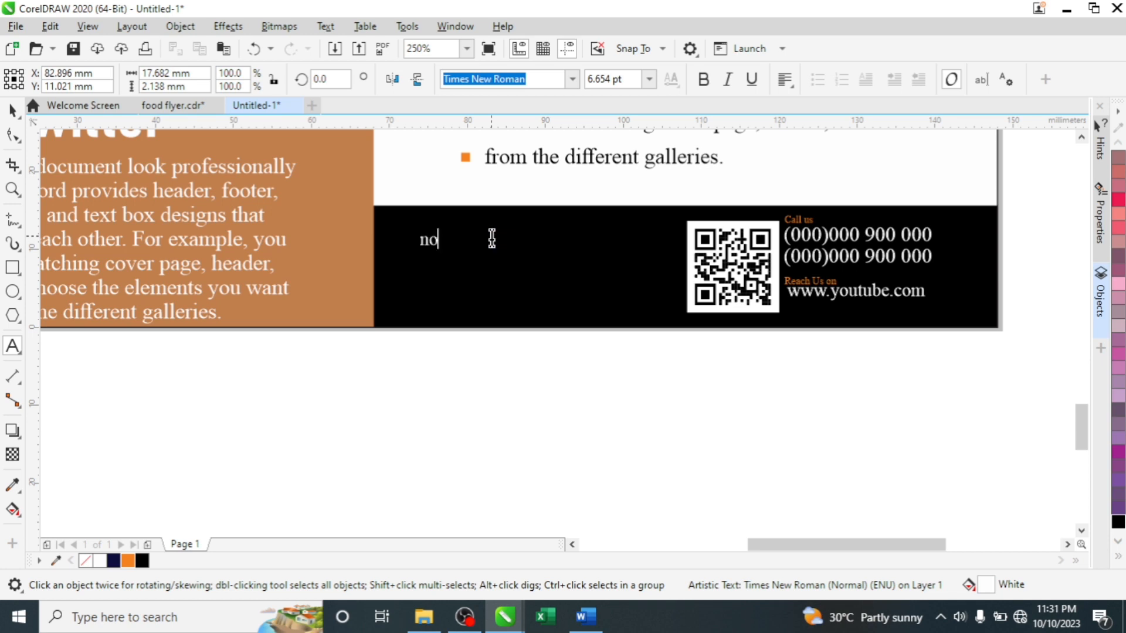
key(Escape)
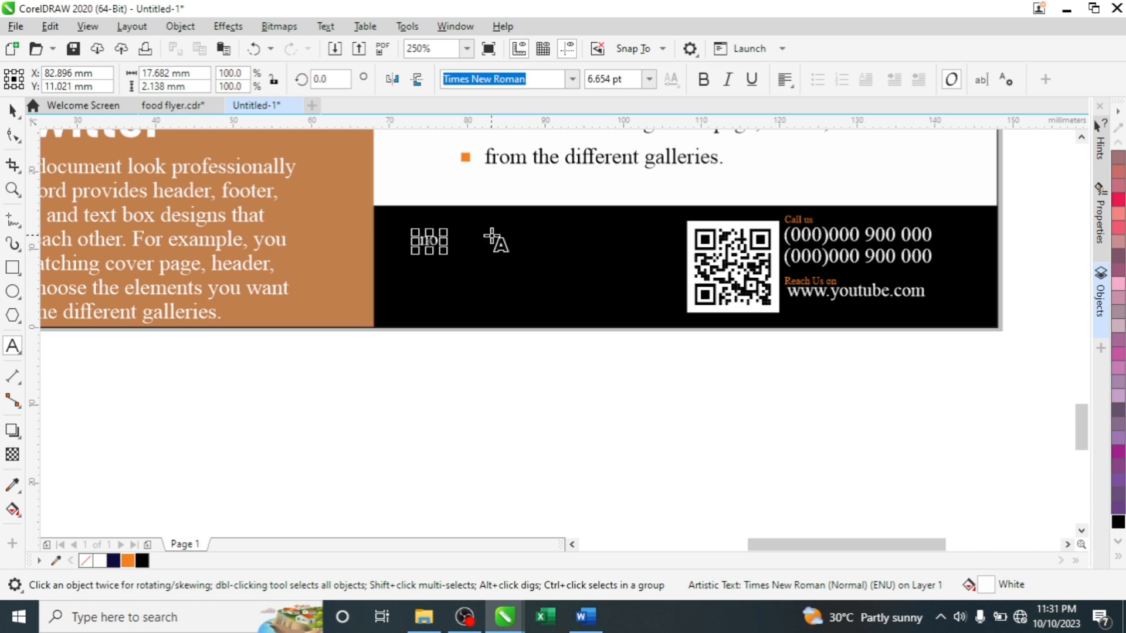
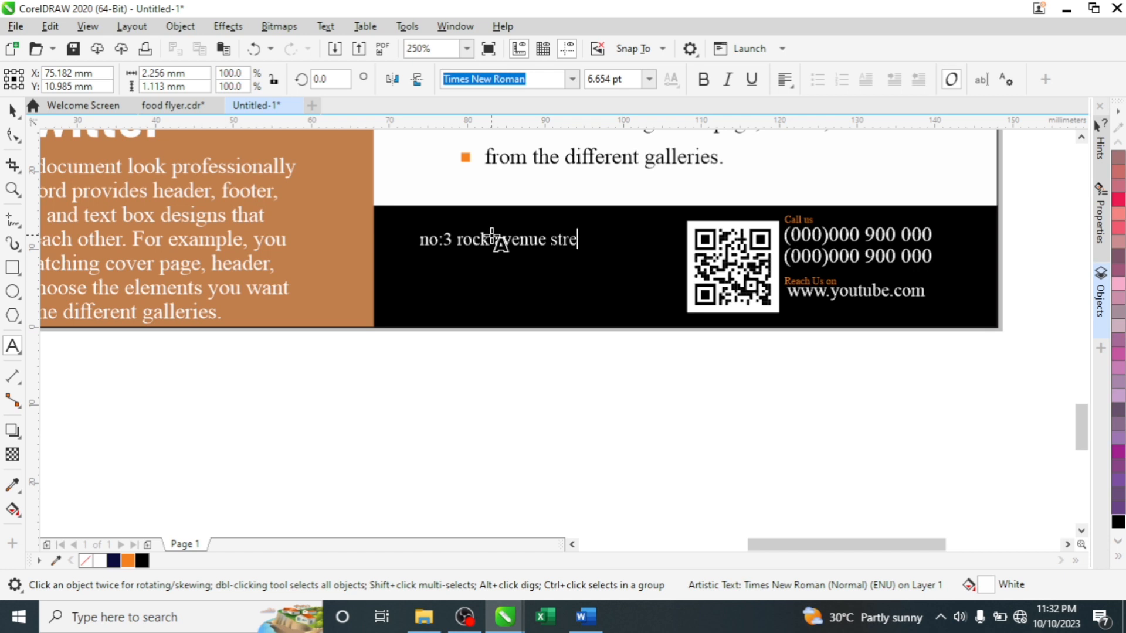
key(Escape)
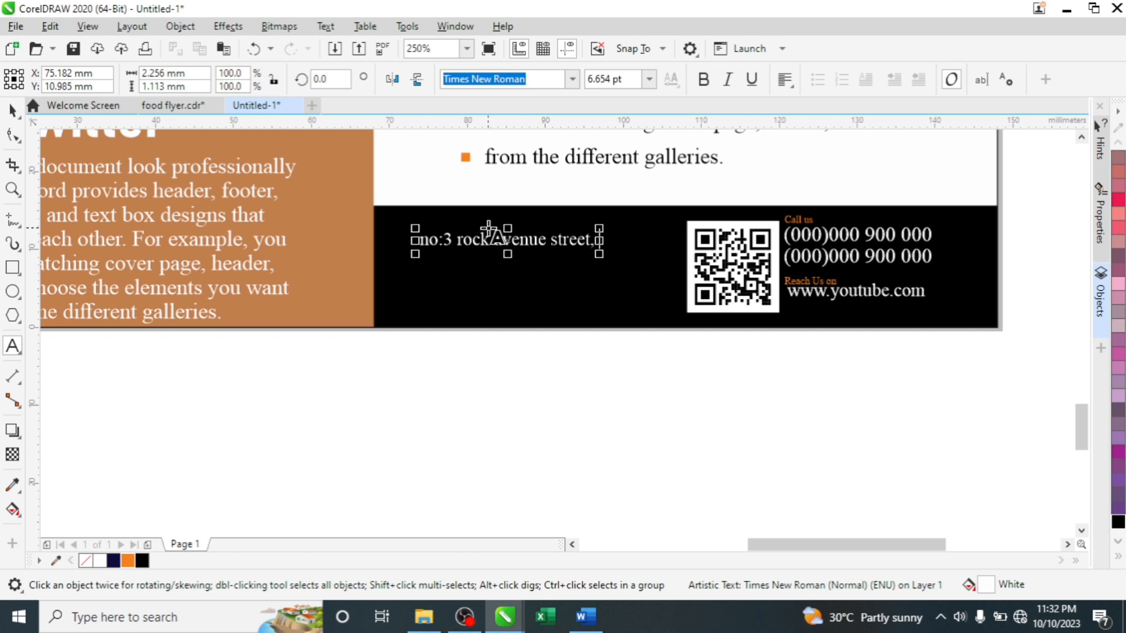
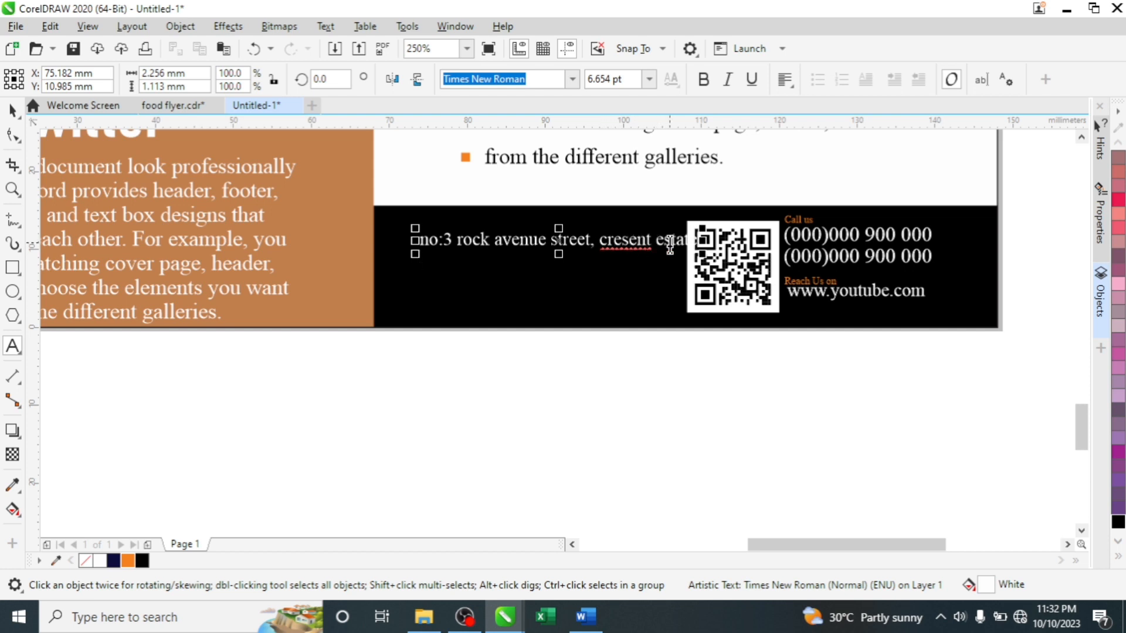
key(Return)
text(O)
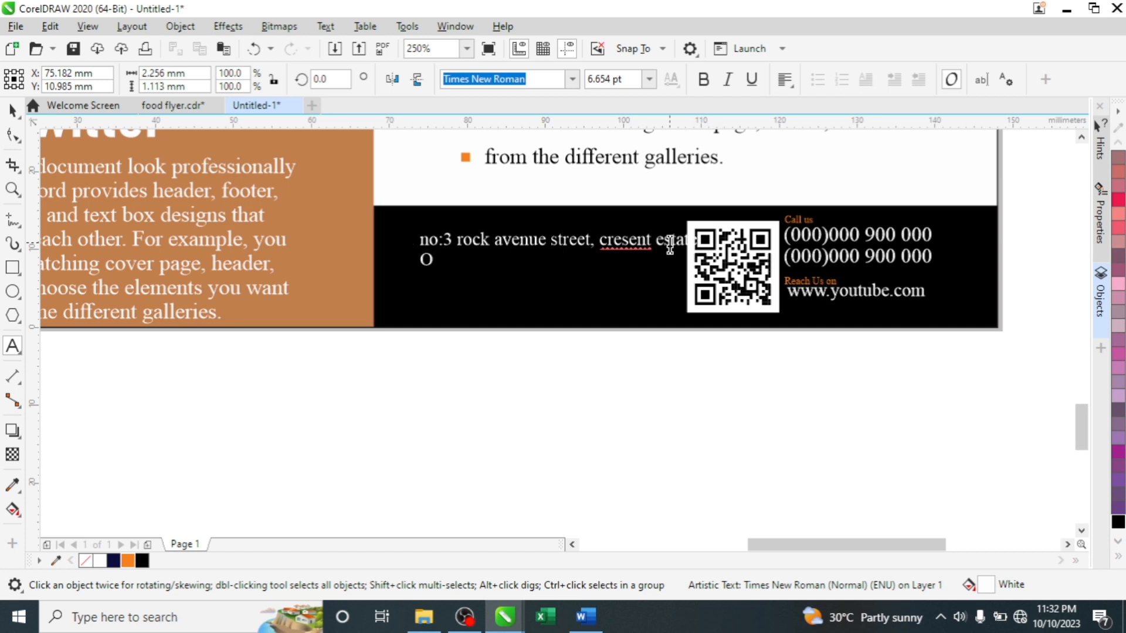
key(BackSpace)
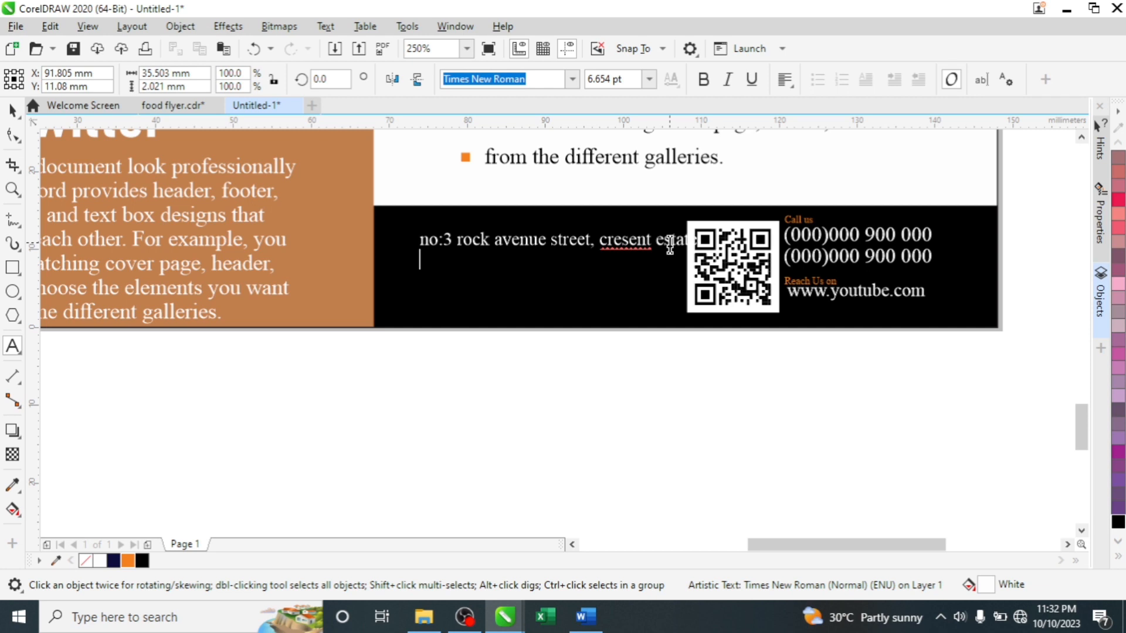
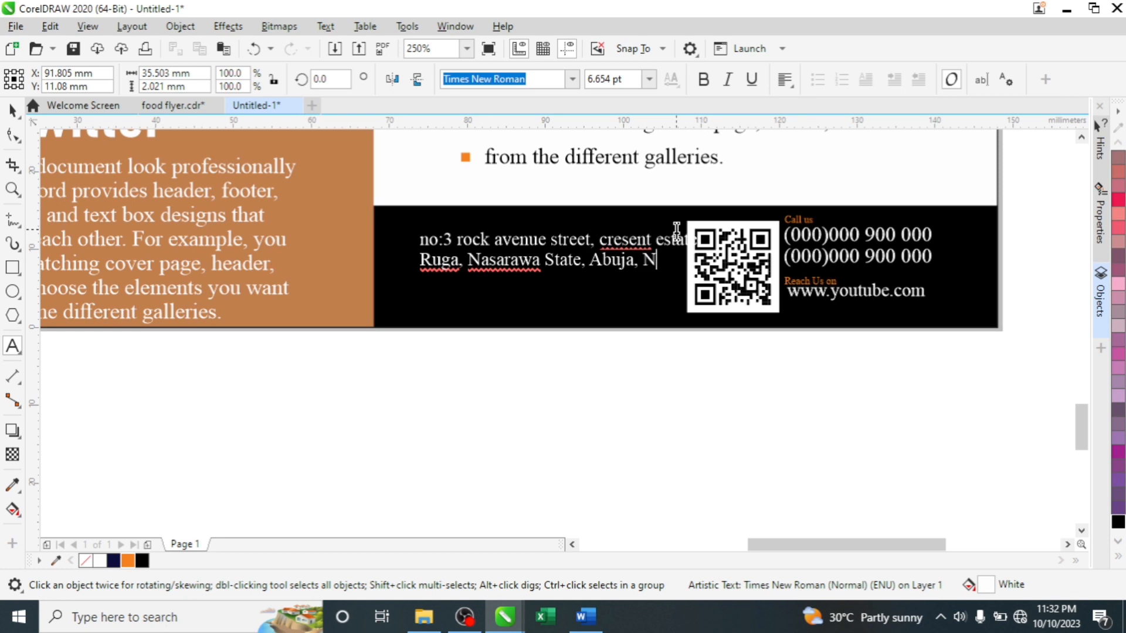
key(Escape)
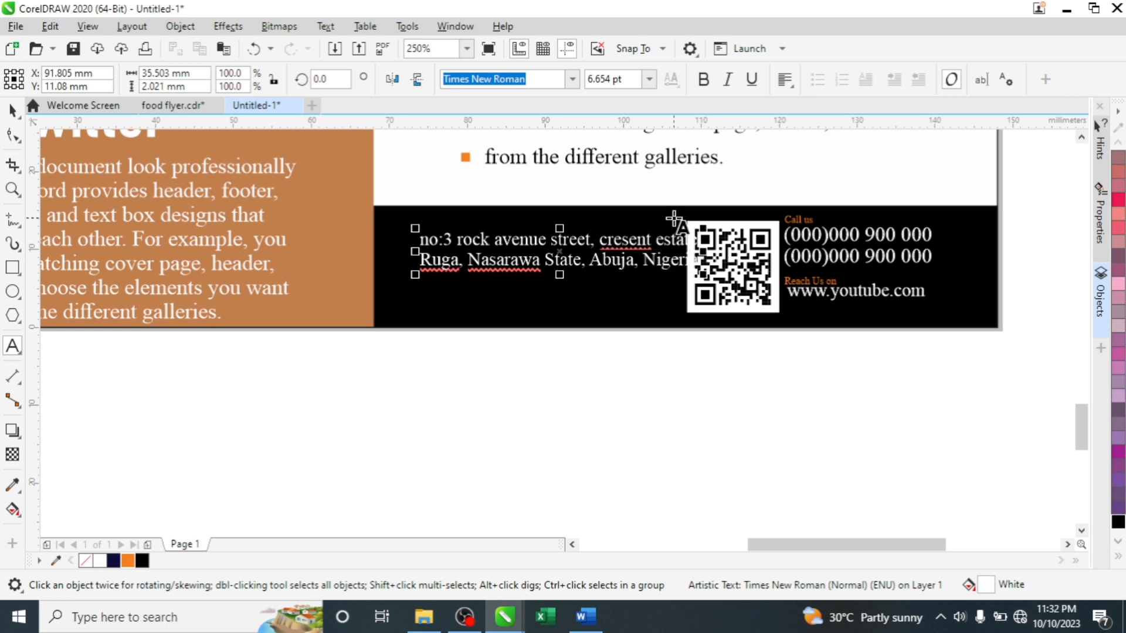
key(Escape)
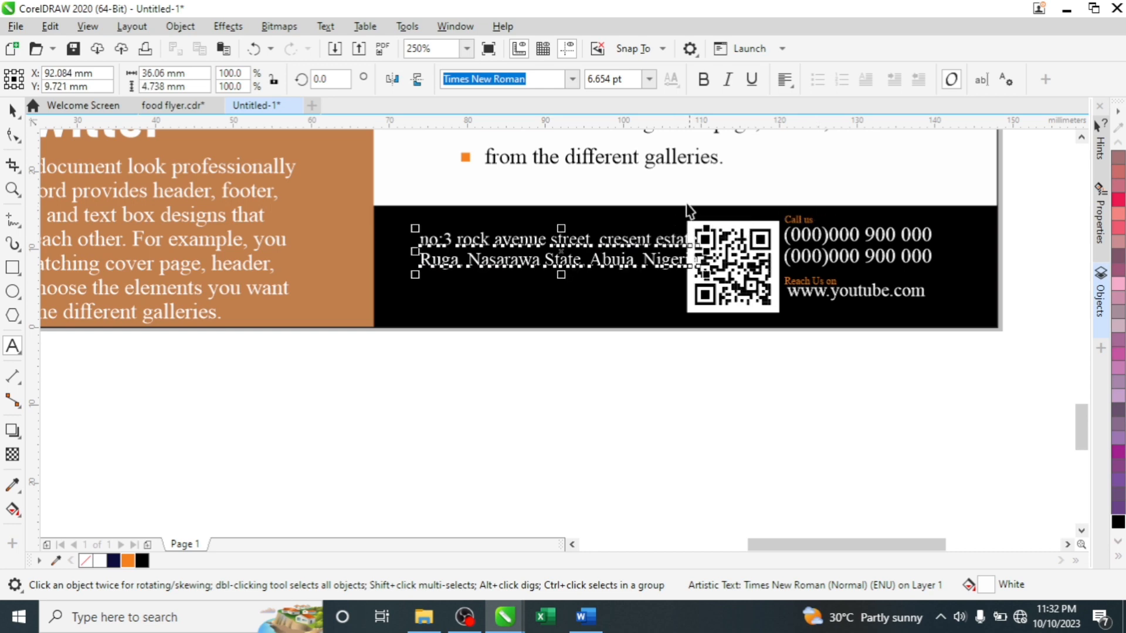
- Move the address text slightly left and centre-align both lines
drag(611, 262, 588, 272)
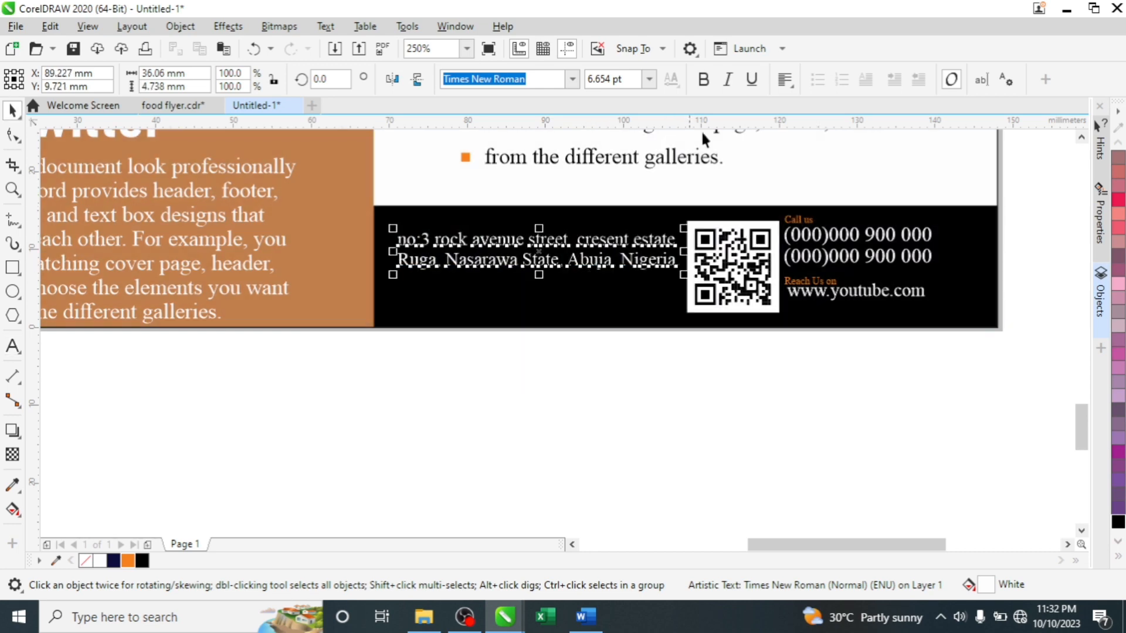
click(796, 88)
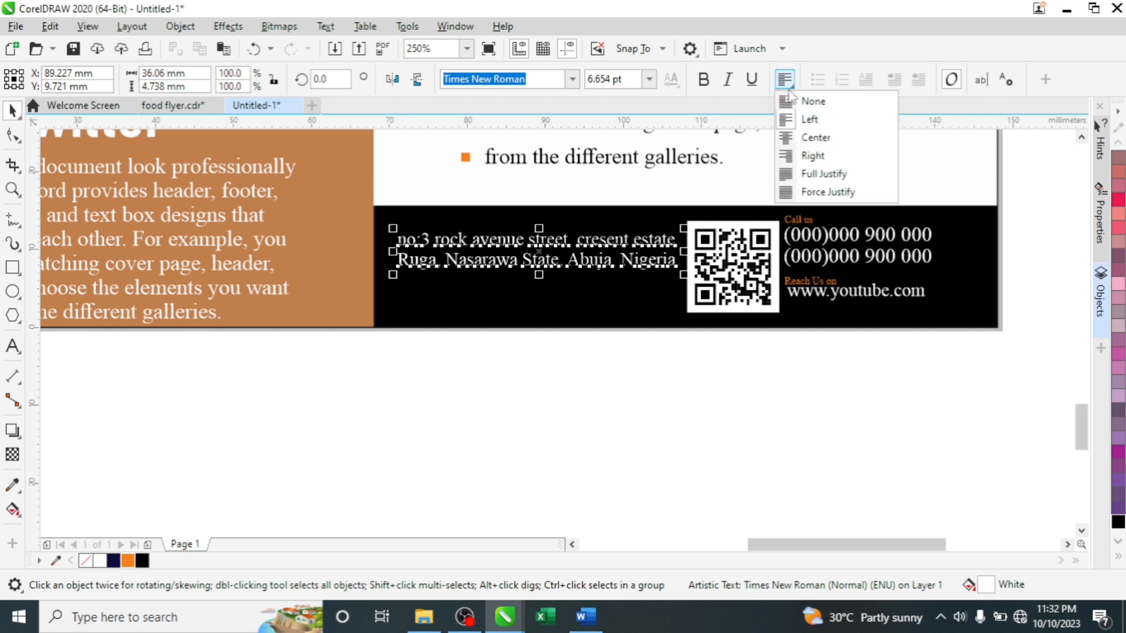
click(814, 141)
double_click(409, 240)
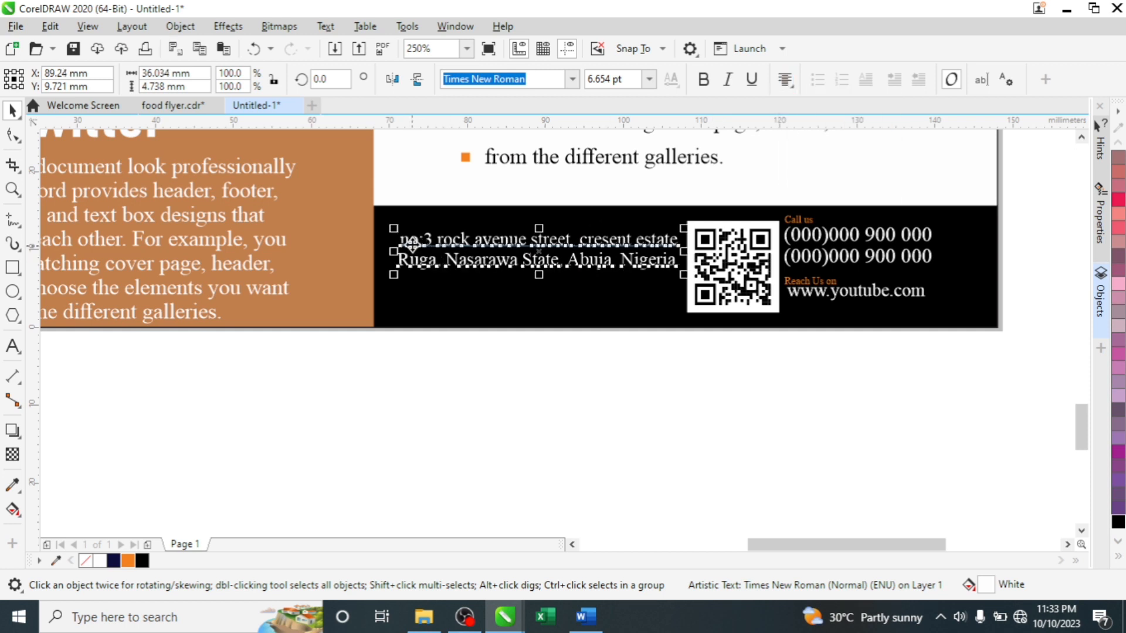
key(BackSpace)
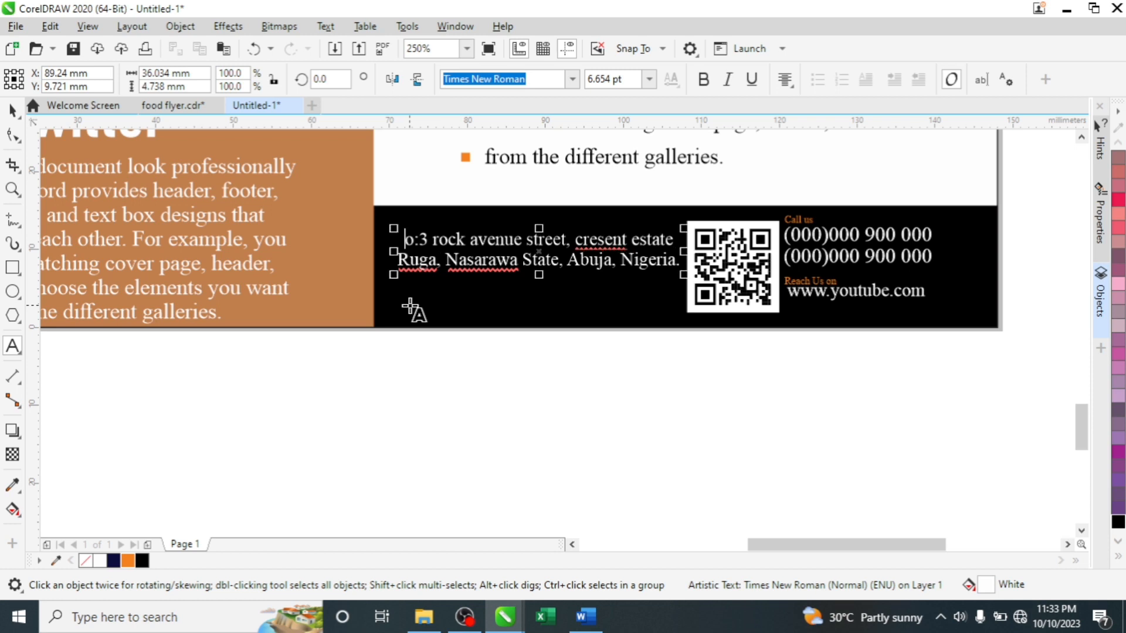
text(N)
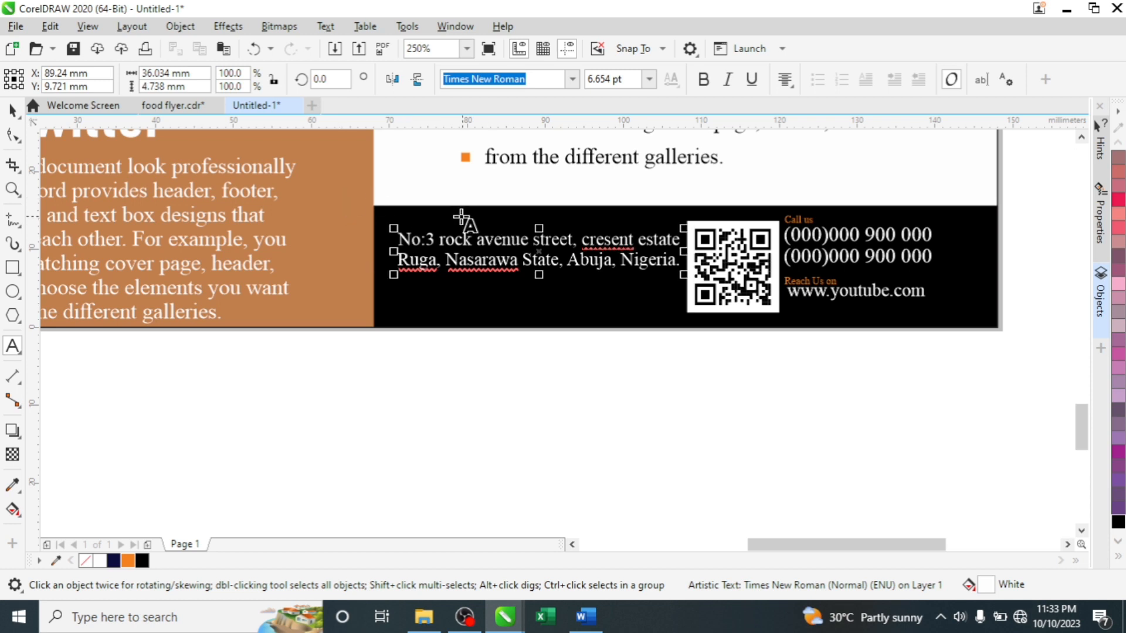
click(443, 240)
key(BackSpace)
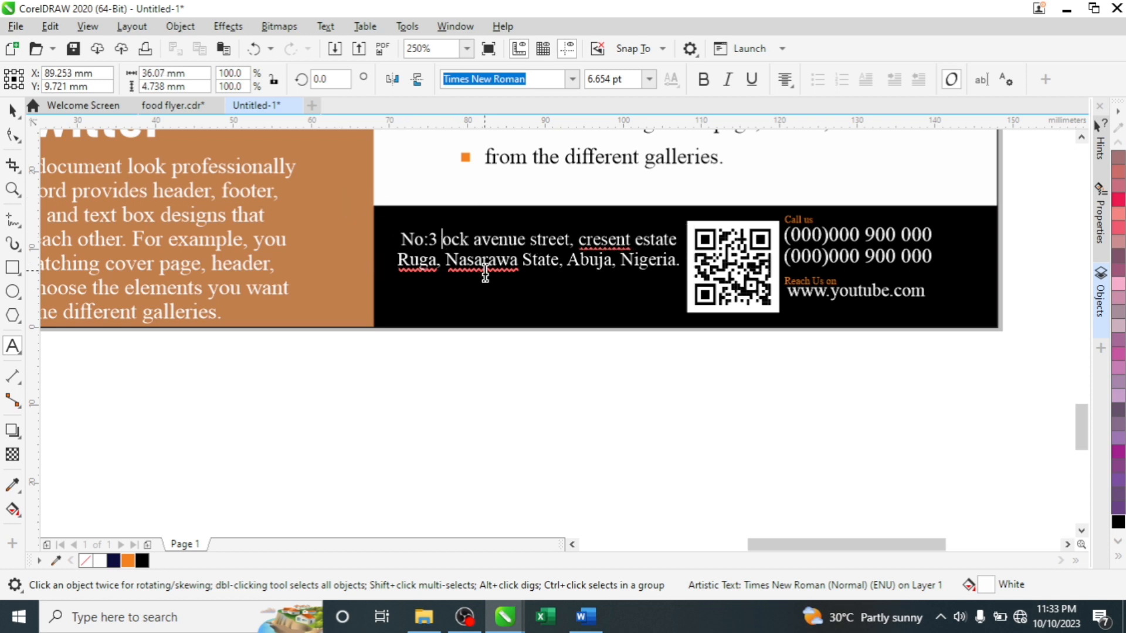
text(R)
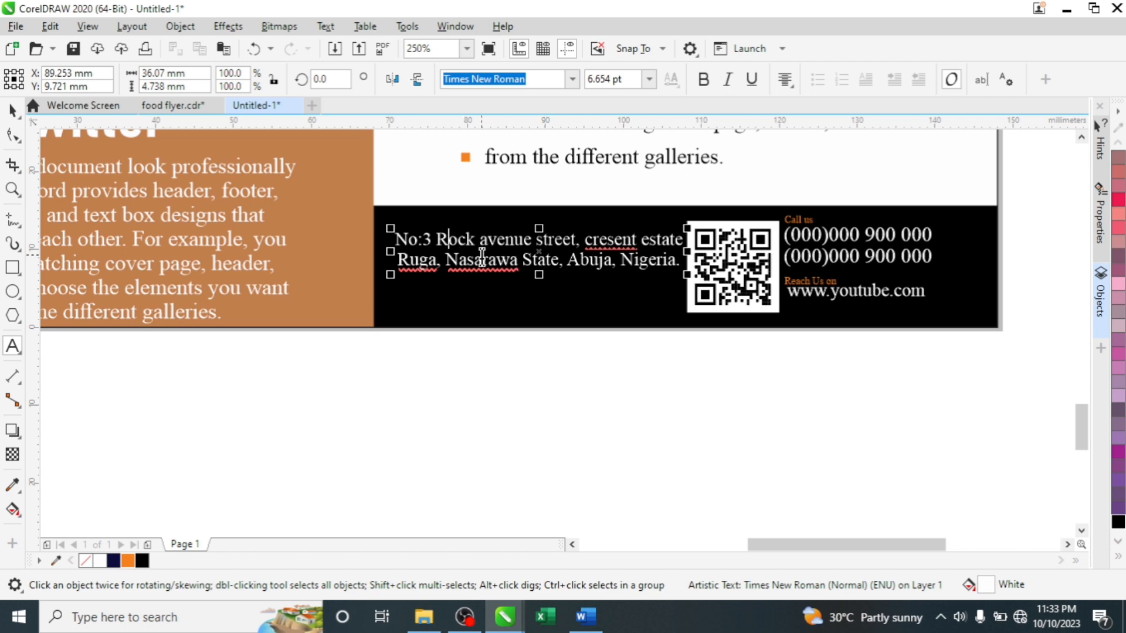
- Convert the whole address to Title Case with Text > Change Case
key(ctrl+space)
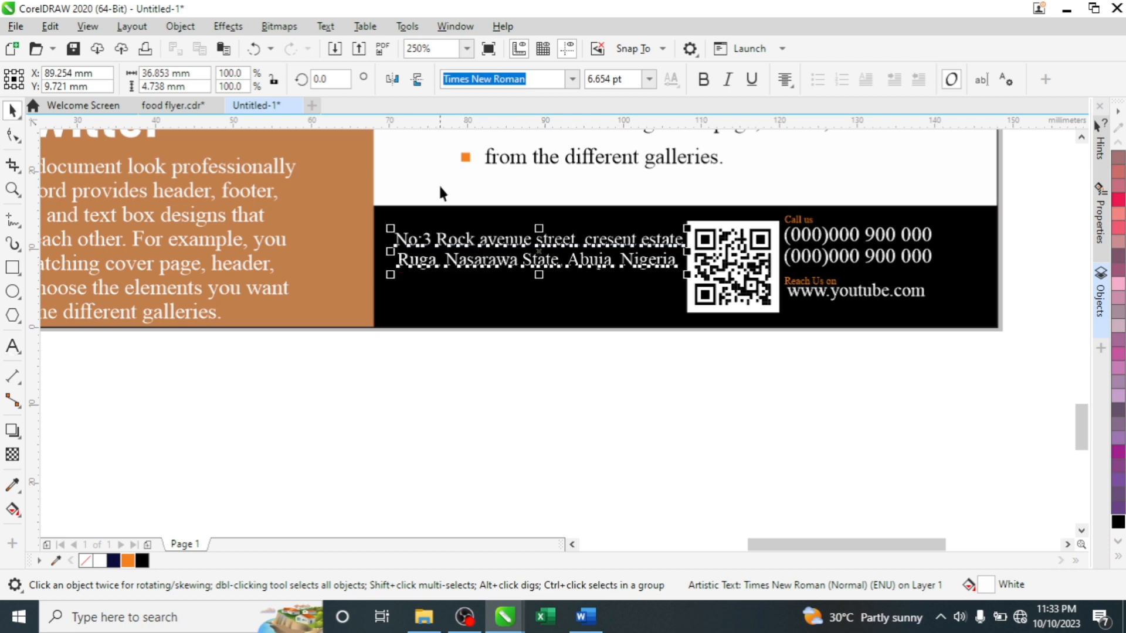
click(327, 26)
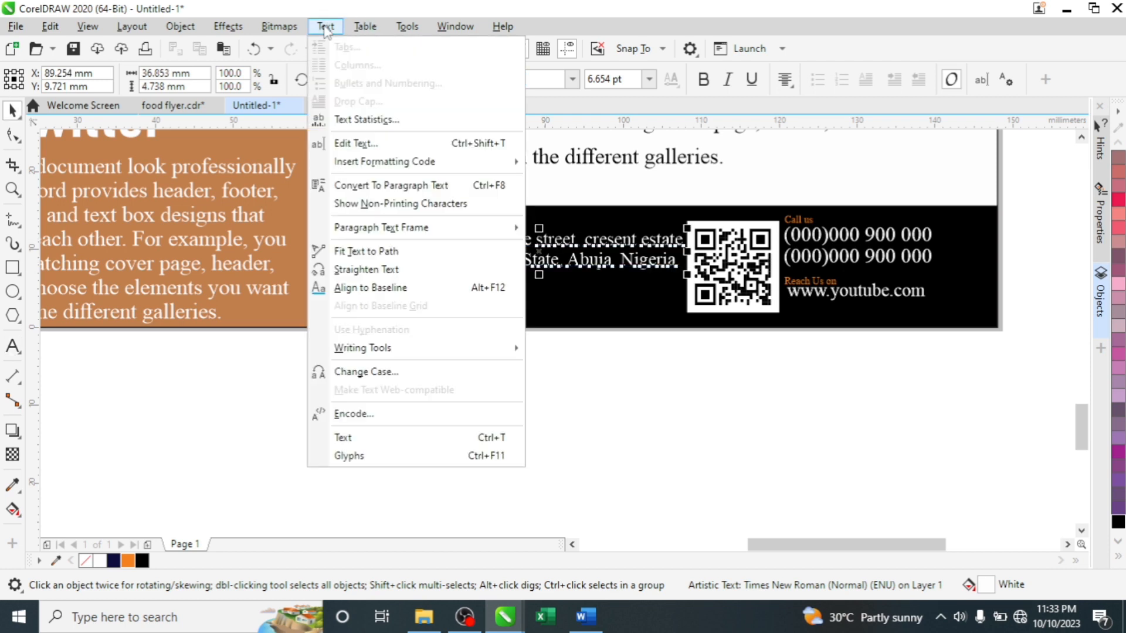
click(383, 373)
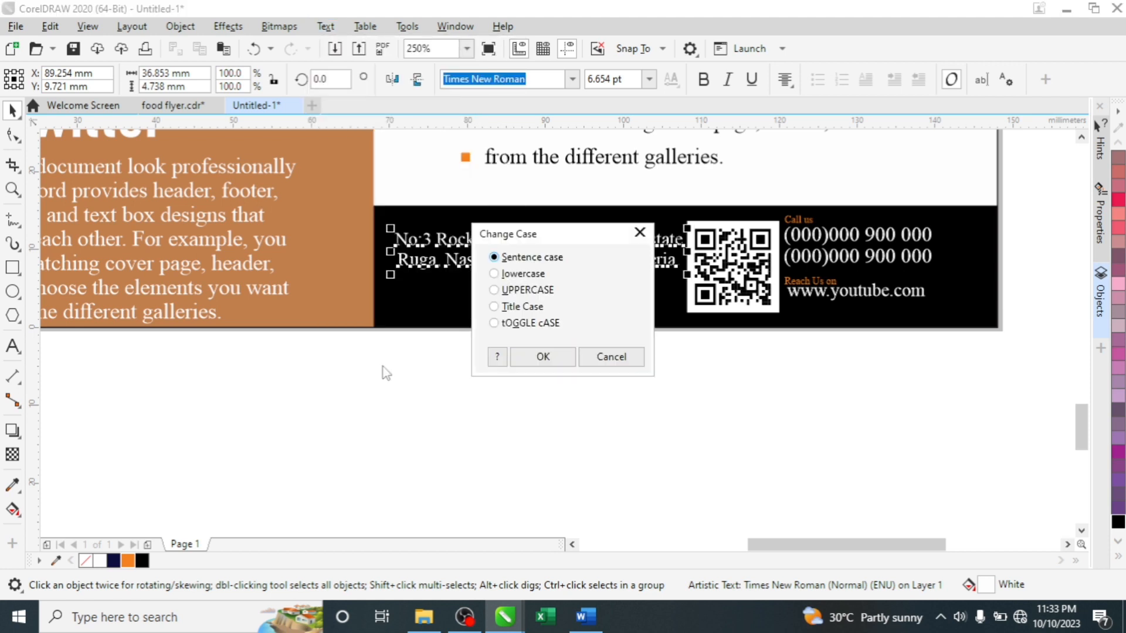
click(519, 306)
click(527, 356)
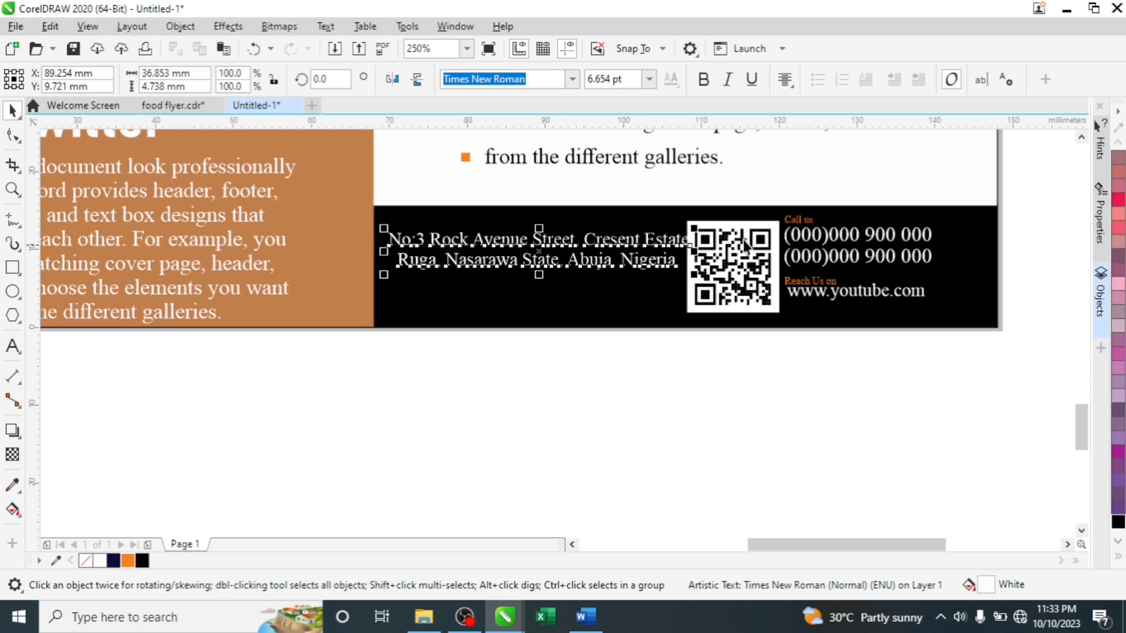
- Nudge the address text into position beside the QR code
drag(610, 246, 603, 245)
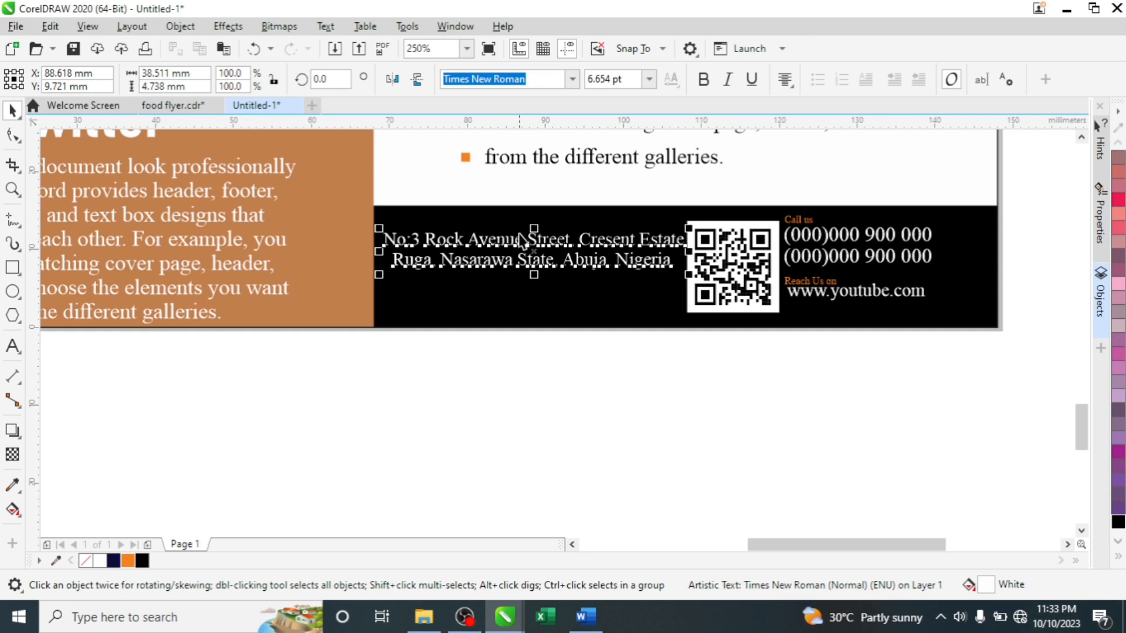
scroll(531, 241, up, 3)
drag(542, 237, 536, 276)
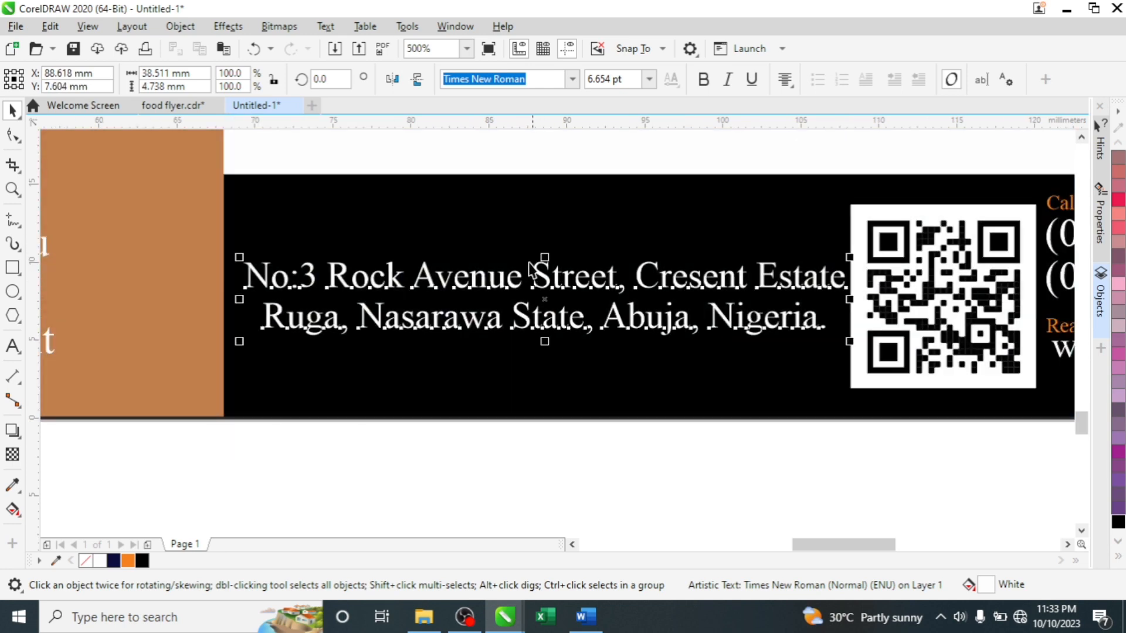
scroll(533, 258, down, 4)
scroll(545, 245, up, 2)
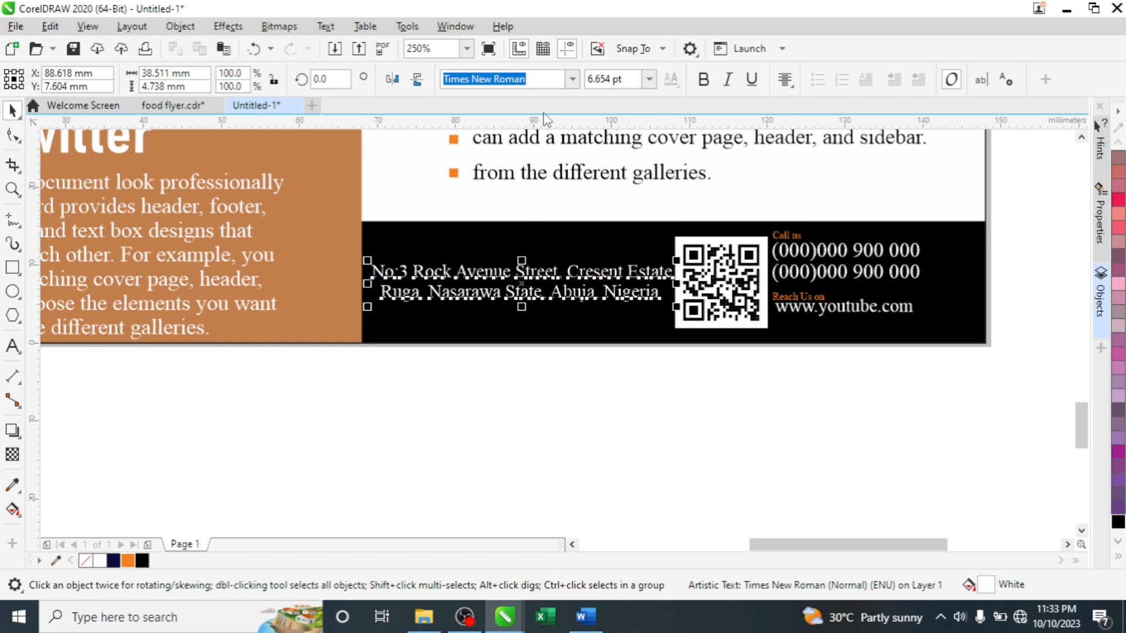
click(387, 151)
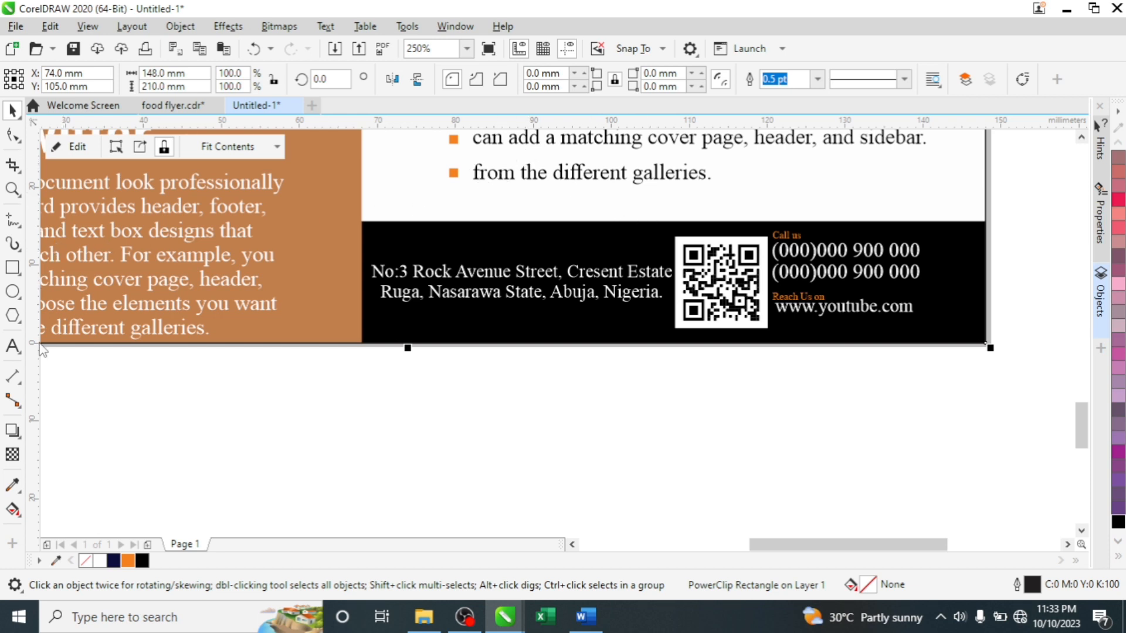
- Draw a teardrop common shape below the footer and flip it so its point faces down
click(21, 353)
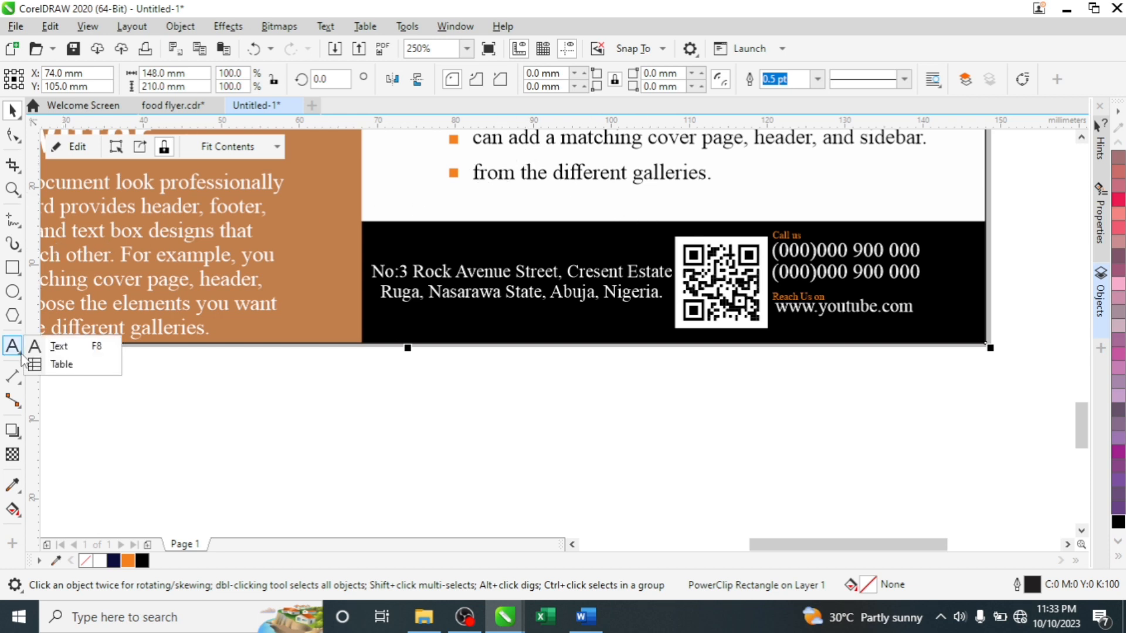
click(13, 315)
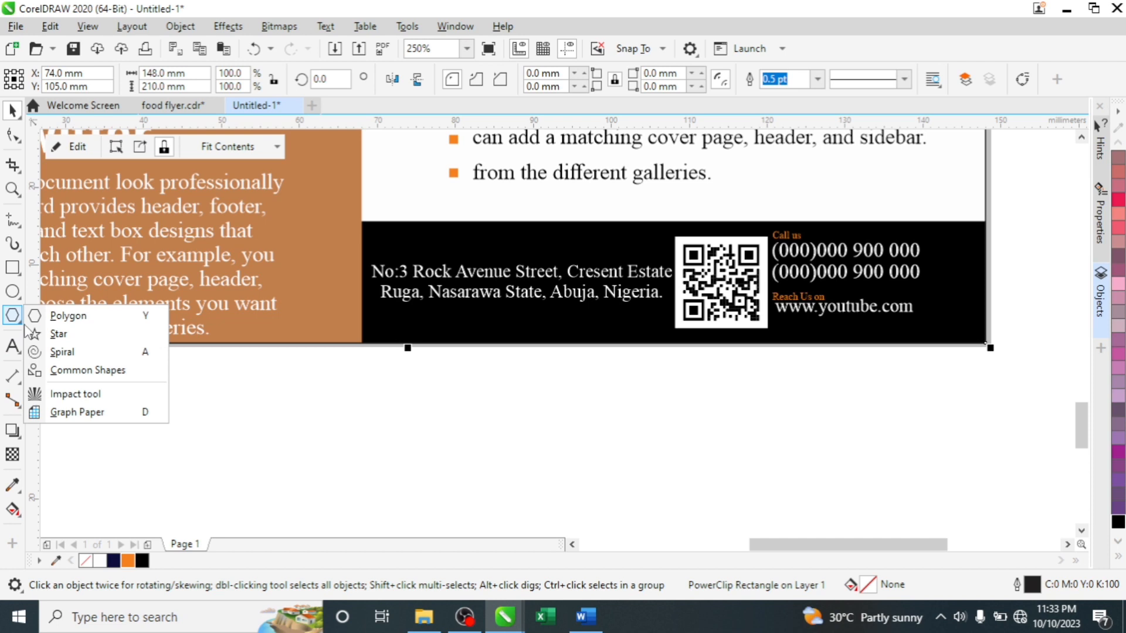
click(76, 373)
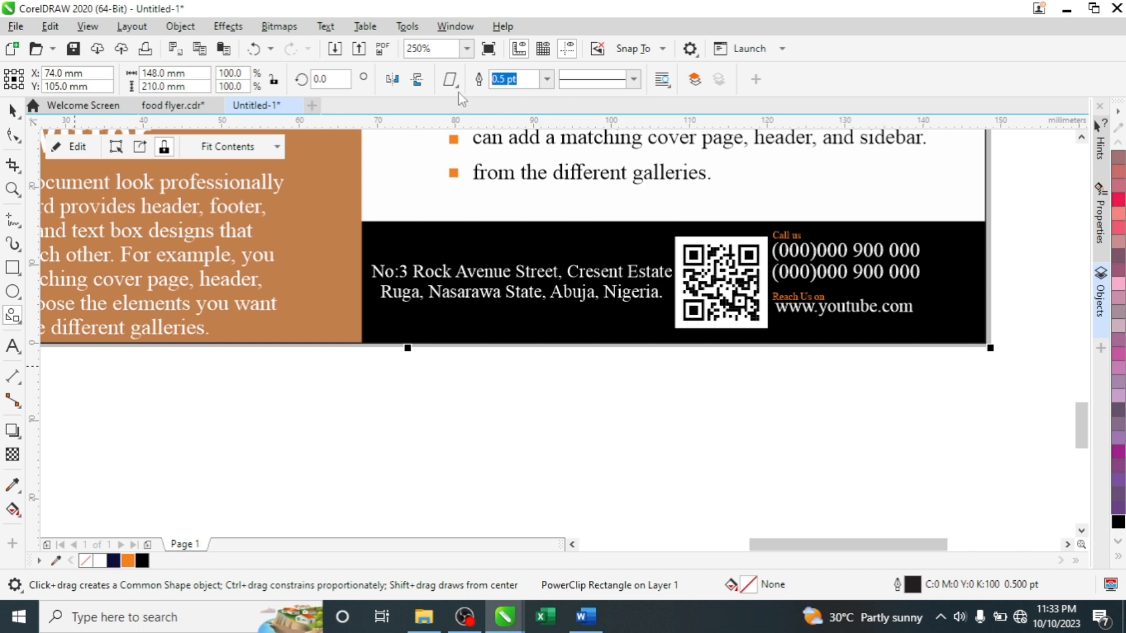
click(457, 89)
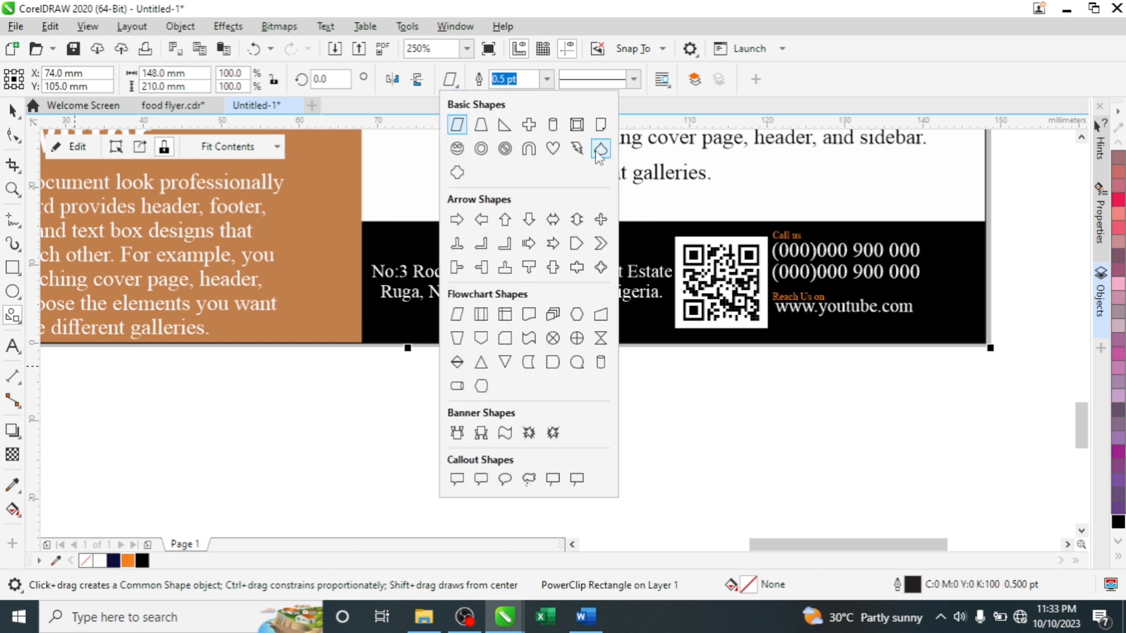
click(600, 151)
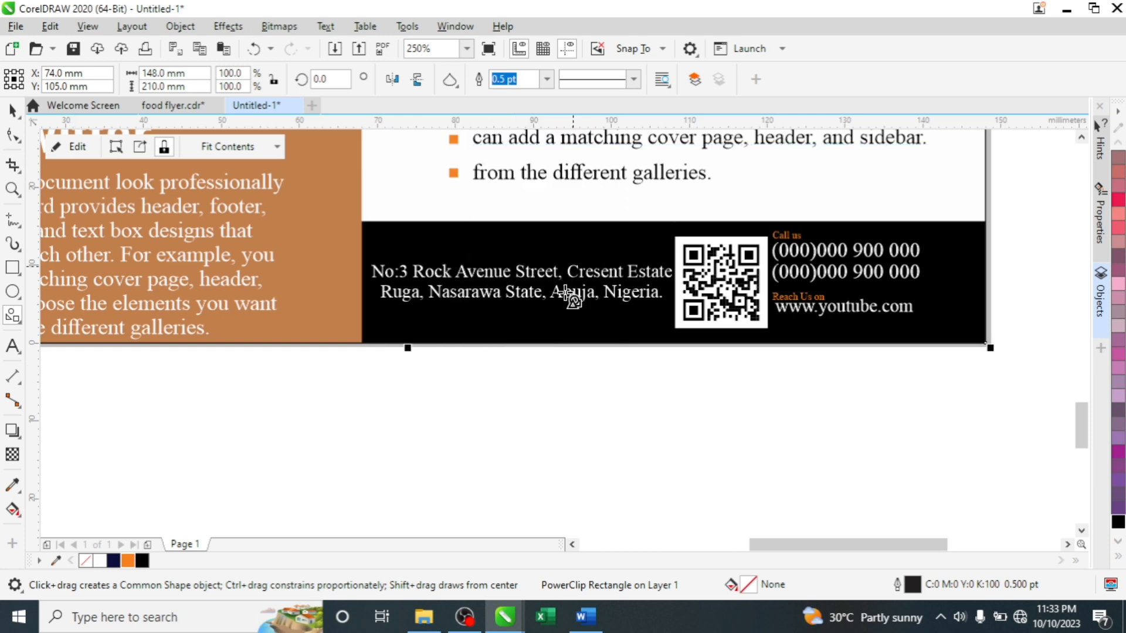
drag(461, 370, 491, 434)
drag(501, 439, 502, 439)
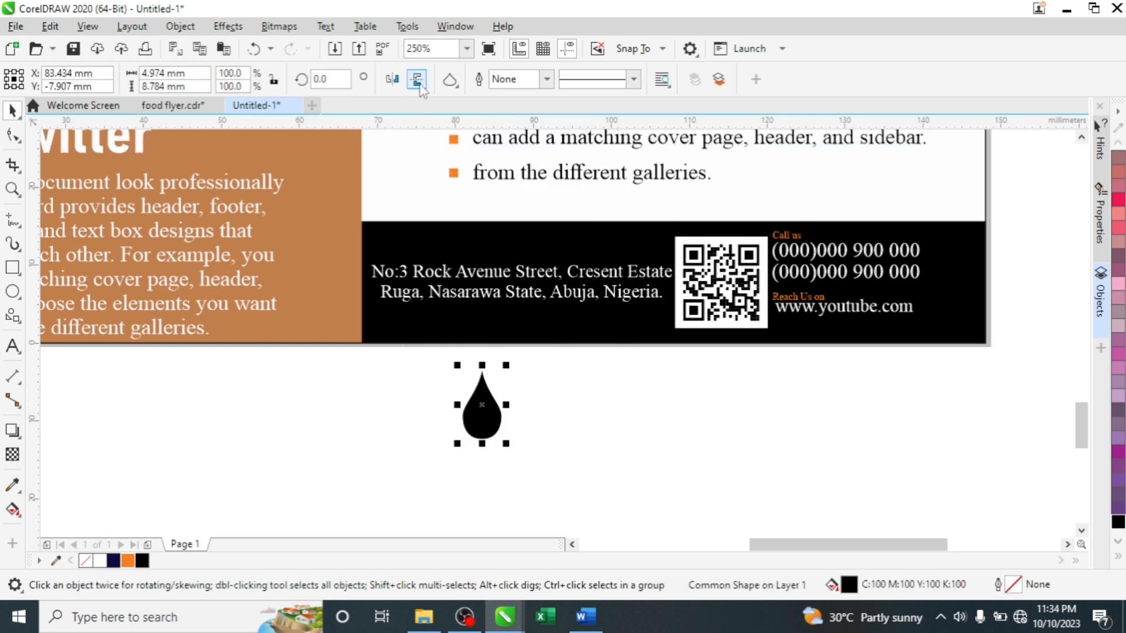
click(417, 81)
- Draw a small circle inside the teardrop's head
click(12, 291)
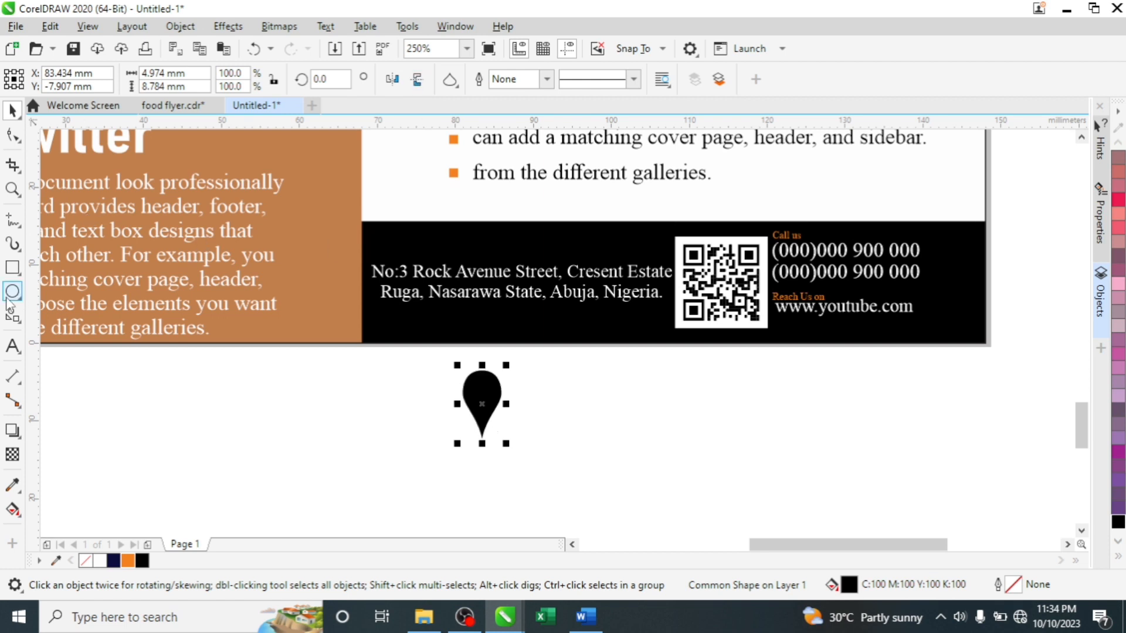
scroll(469, 386, up, 2)
drag(505, 380, 540, 452)
key(space)
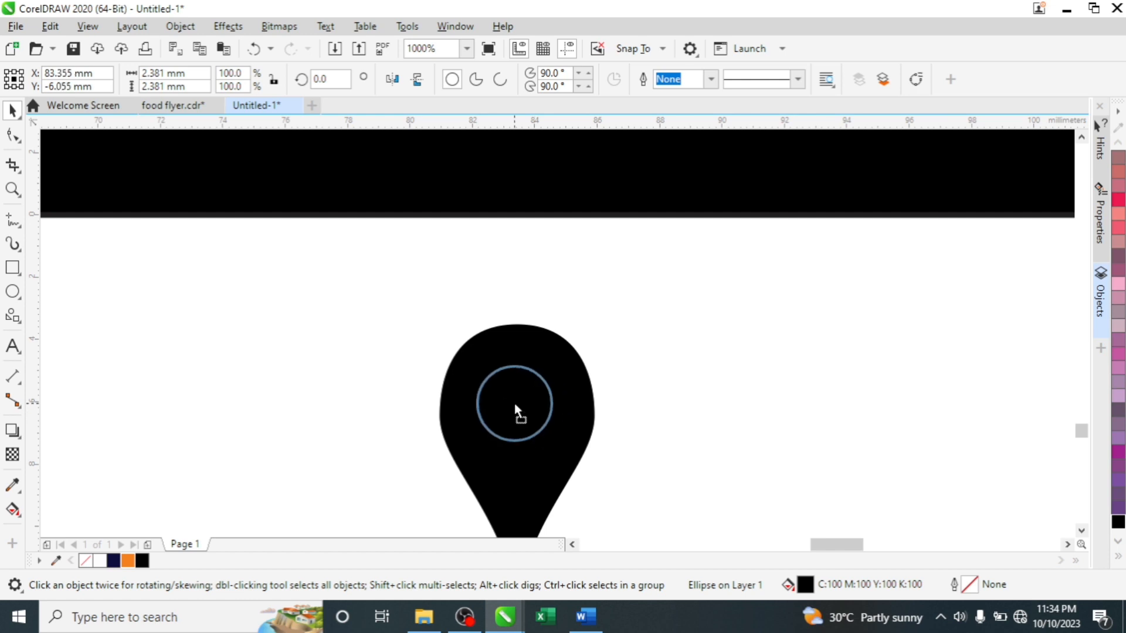
shift+click(524, 346)
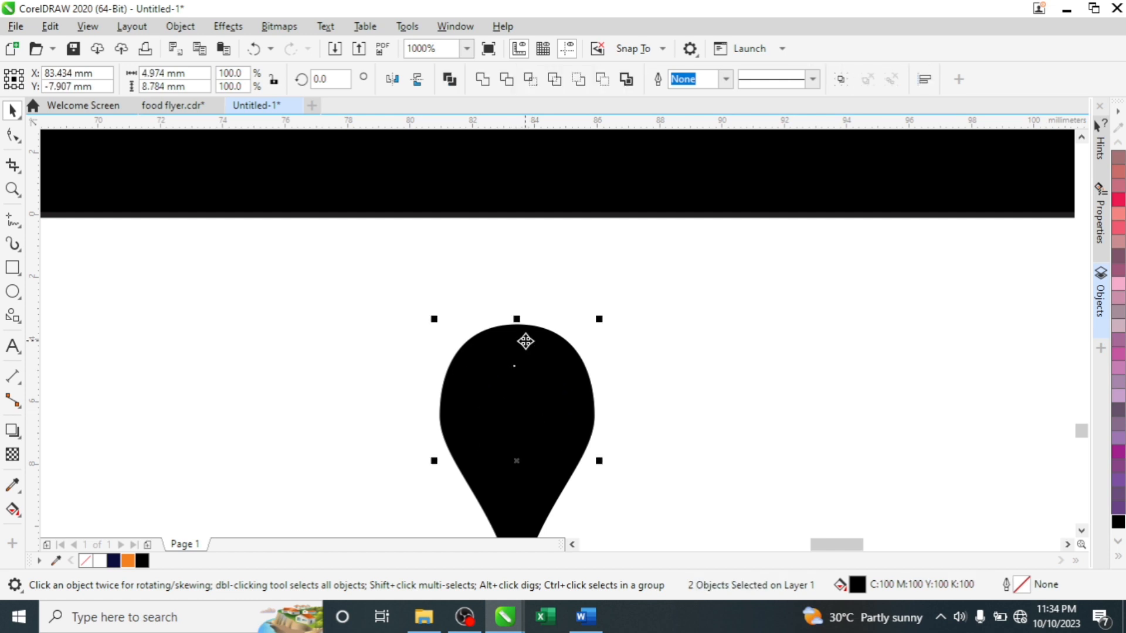
- Fill the inner circle white and the pin shape orange
click(670, 321)
click(526, 387)
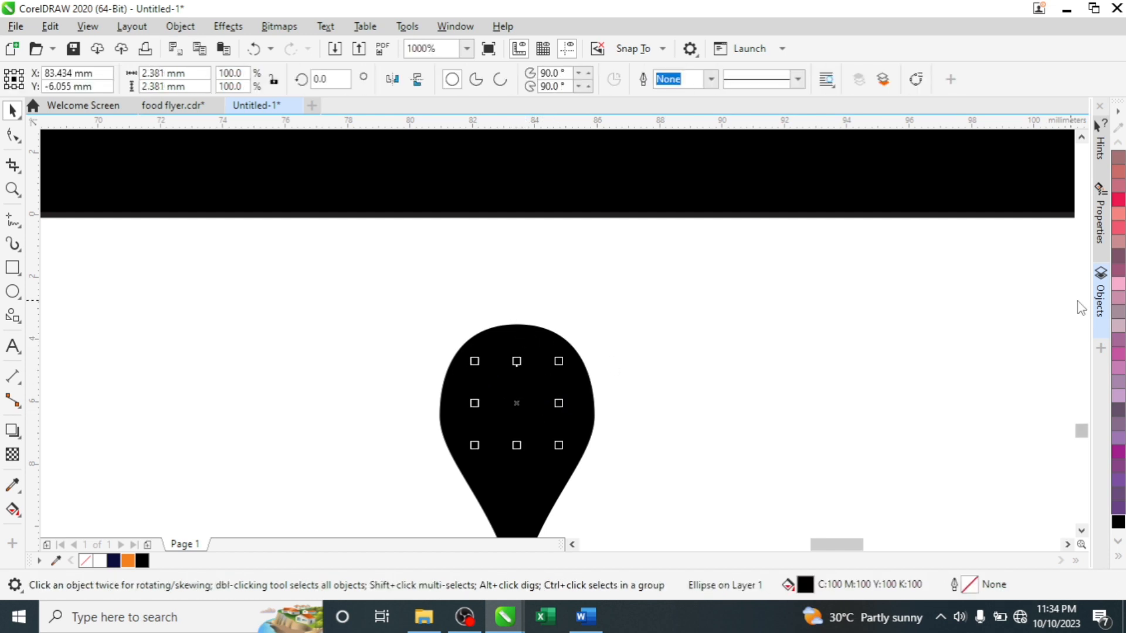
click(100, 561)
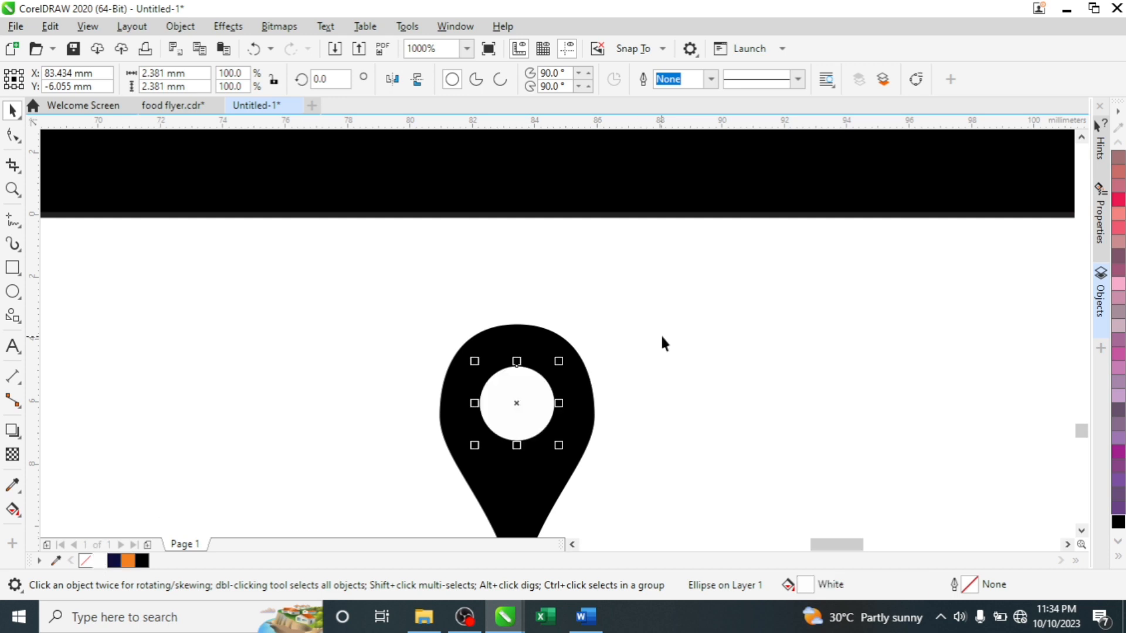
click(661, 333)
scroll(599, 285, down, 2)
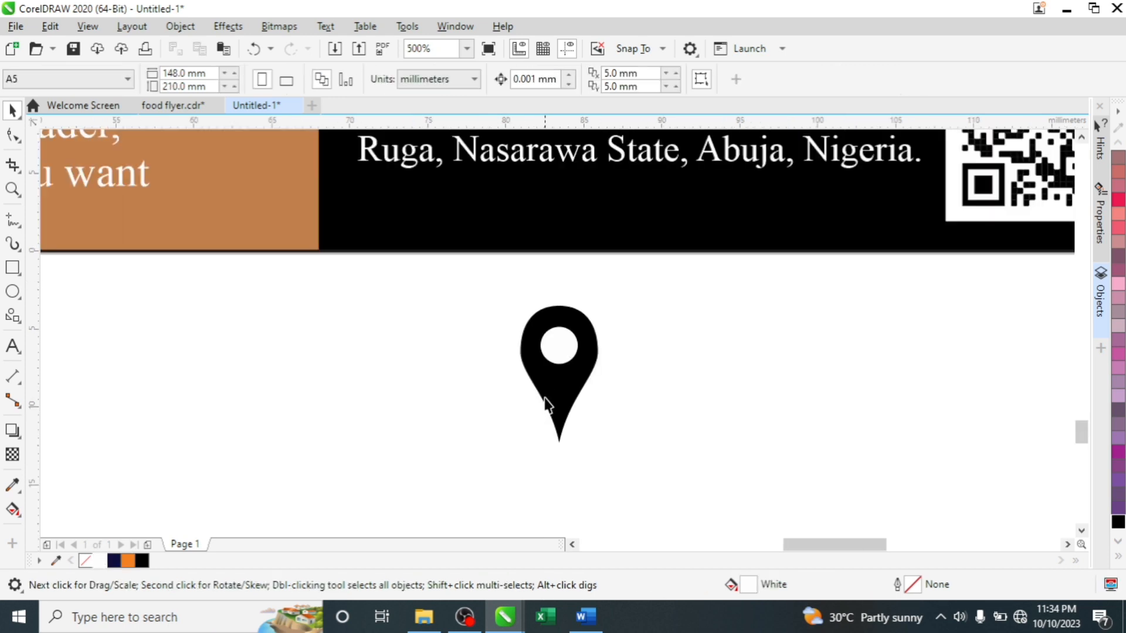
scroll(586, 350, down, 2)
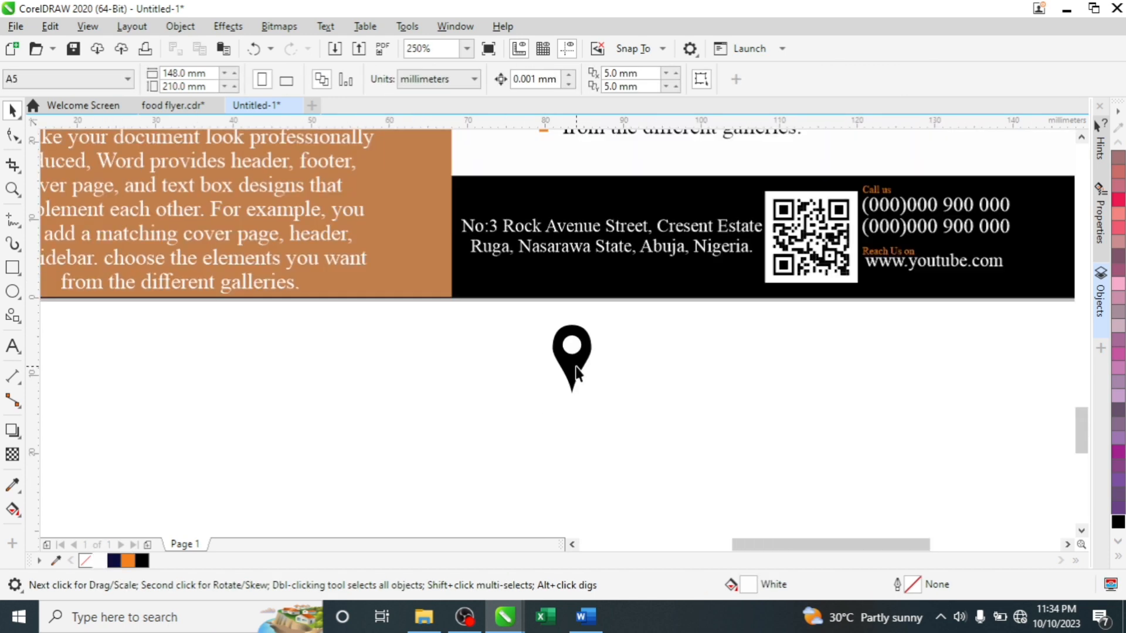
click(578, 372)
click(128, 561)
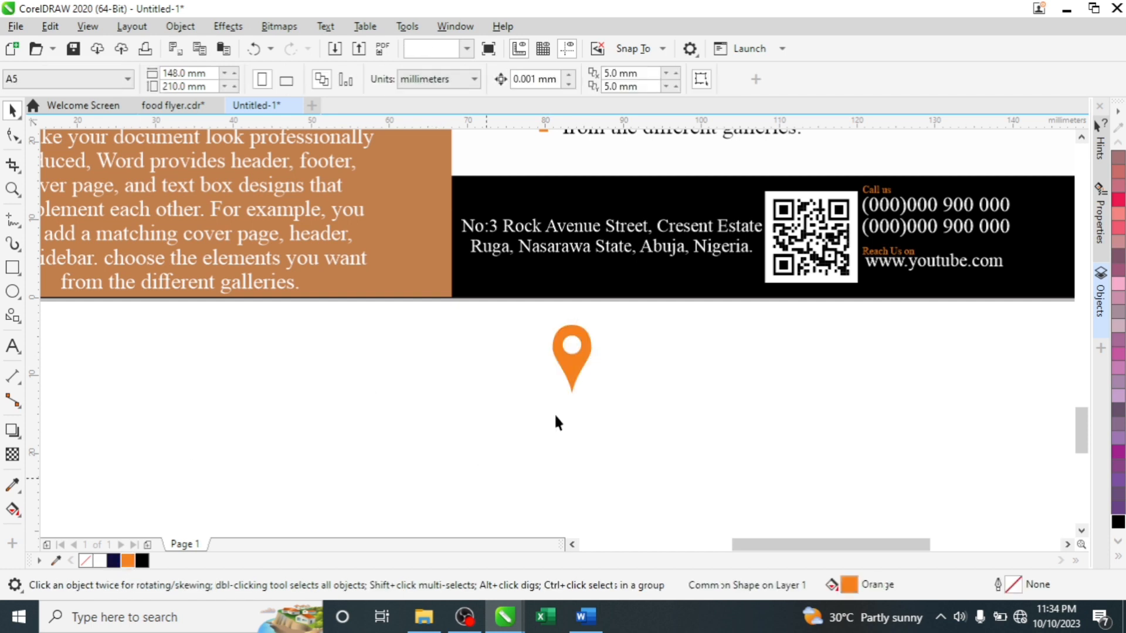
- Group the two pin parts, shrink the group, and move it into the footer above the address
drag(486, 478, 617, 289)
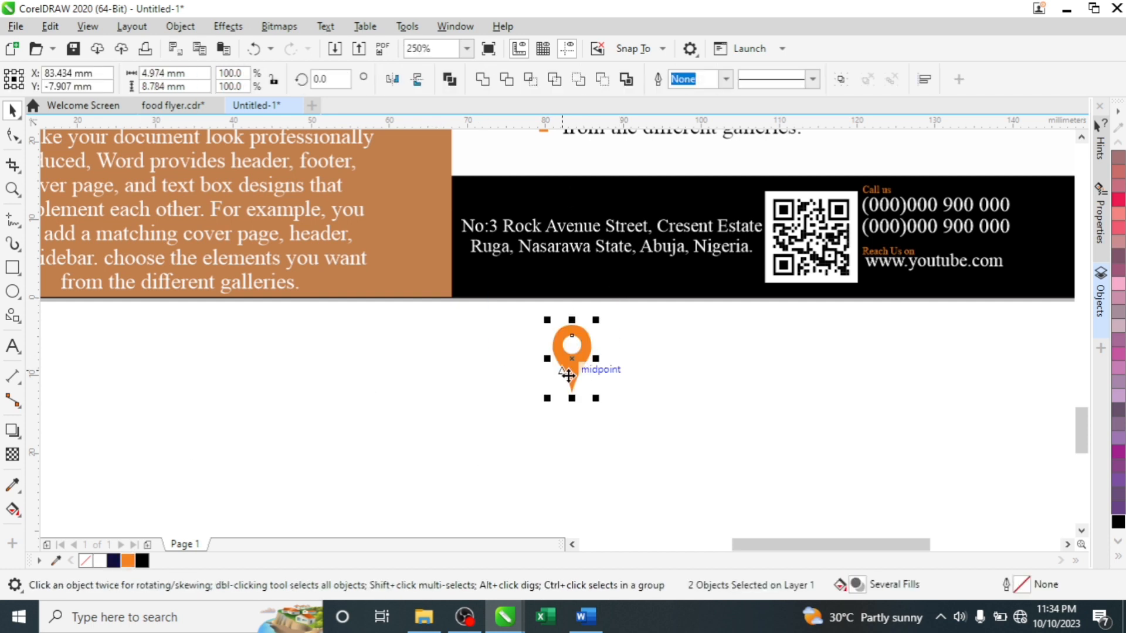
click(613, 417)
drag(613, 417, 509, 315)
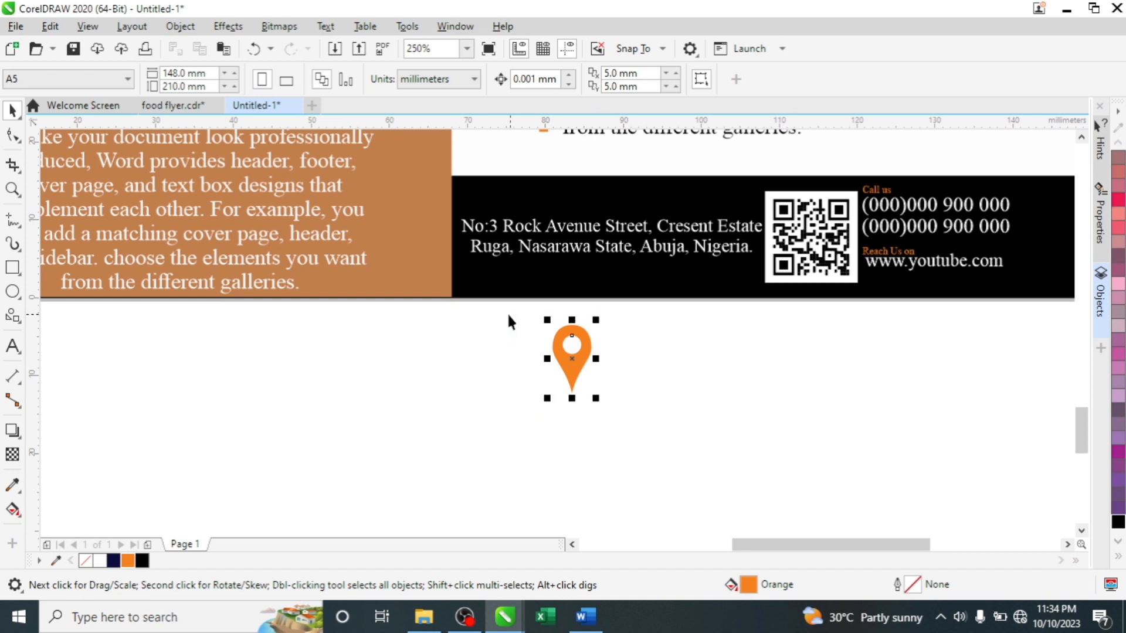
key(ctrl+g)
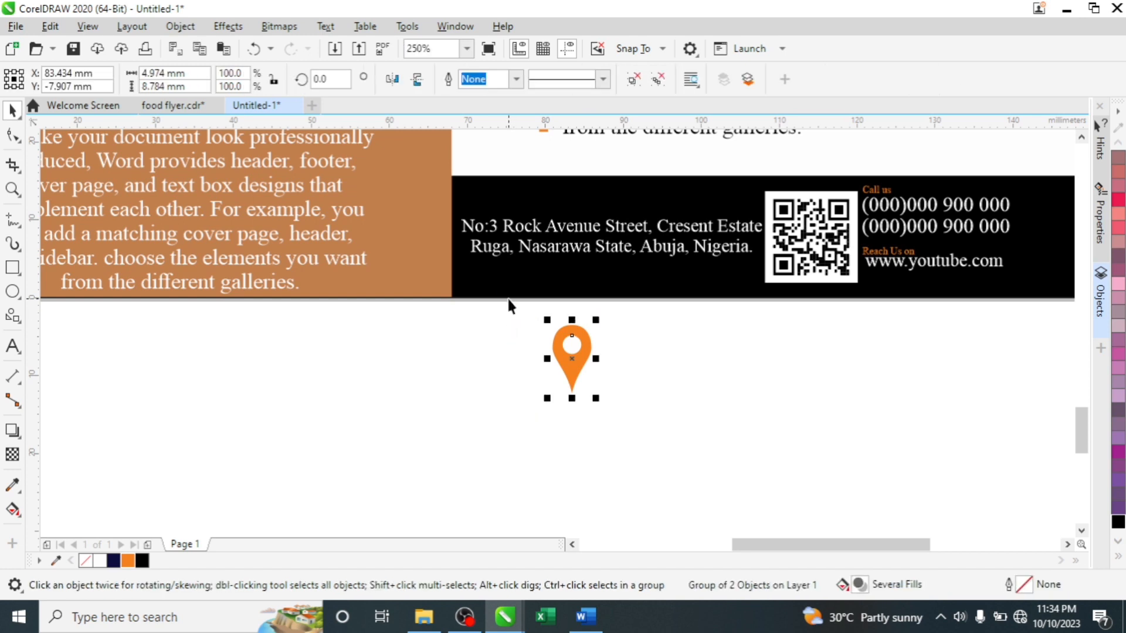
drag(597, 400, 579, 372)
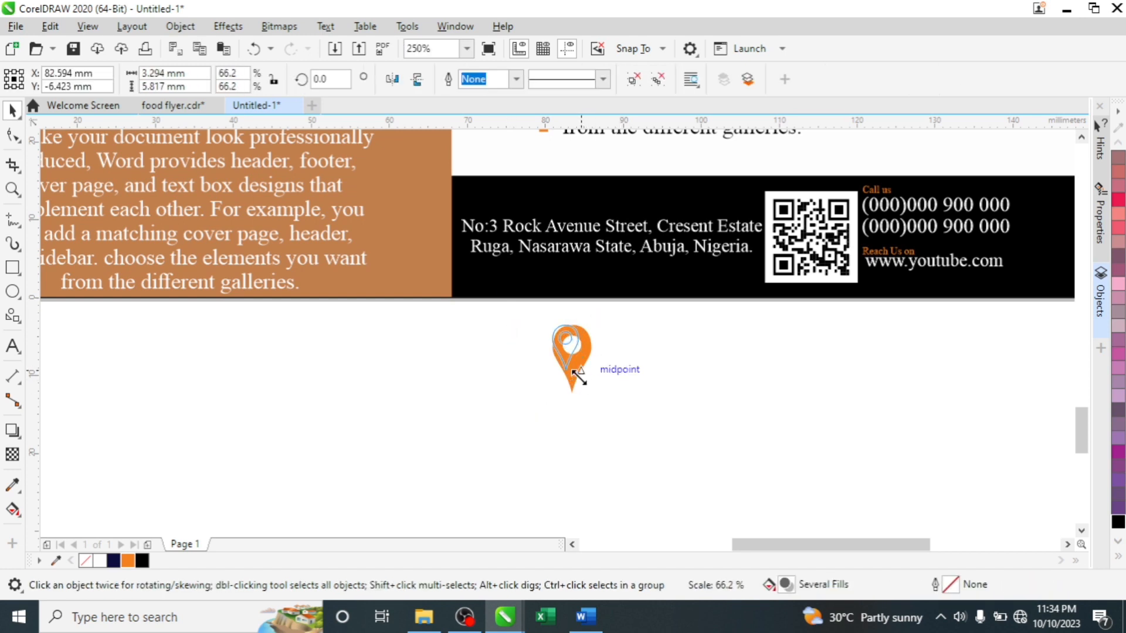
drag(575, 331, 611, 183)
- Centre the pin horizontally over the address text
scroll(616, 198, up, 1)
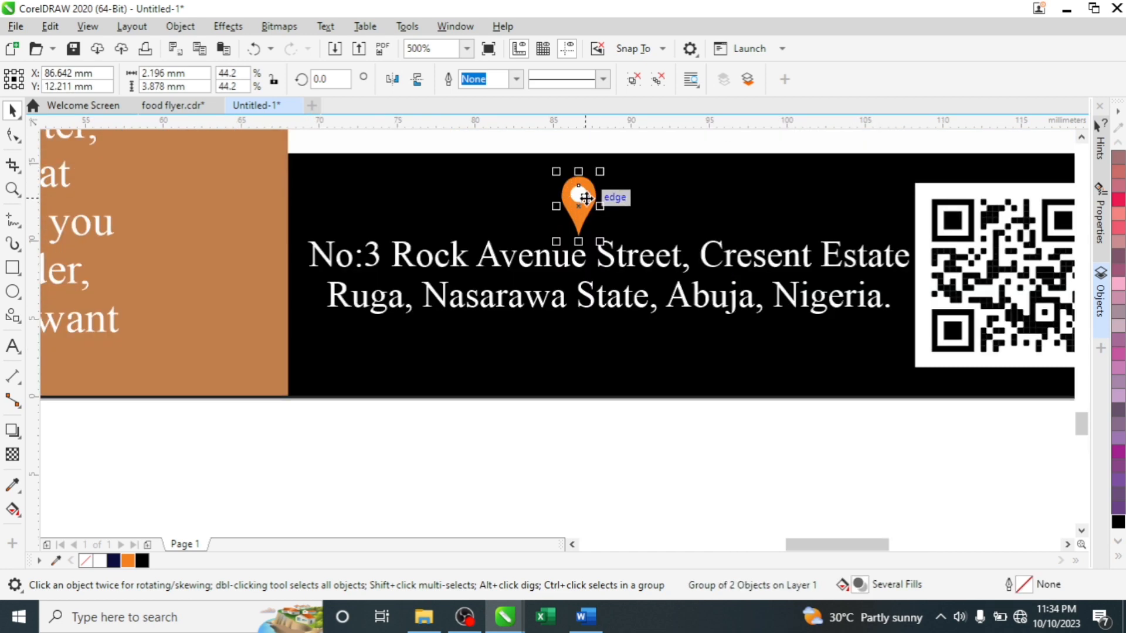
shift+click(578, 261)
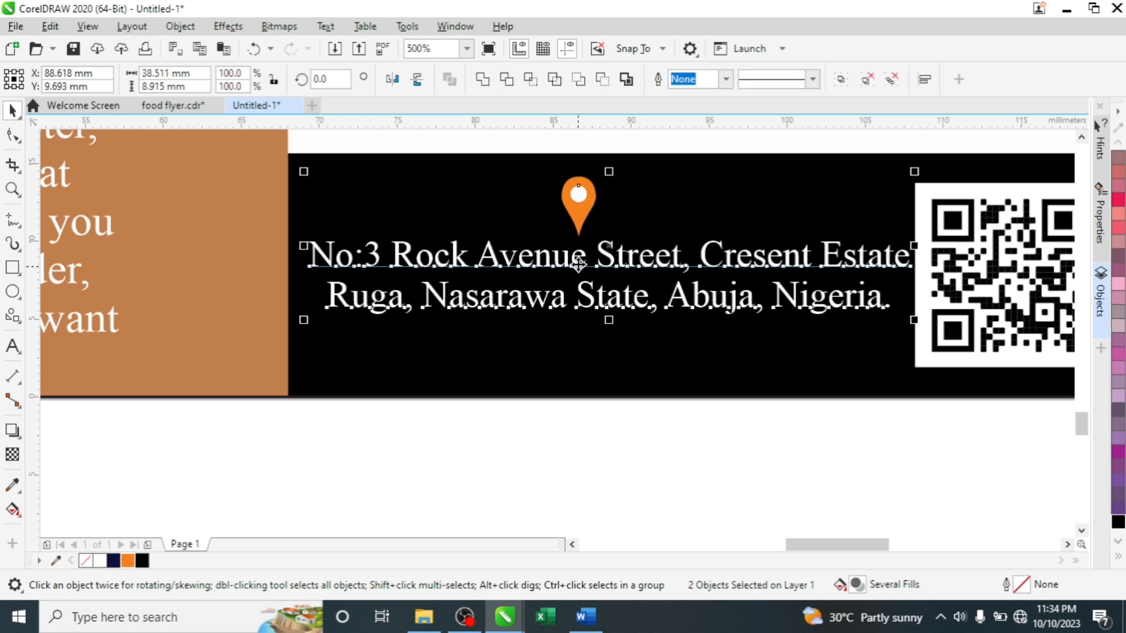
key(c)
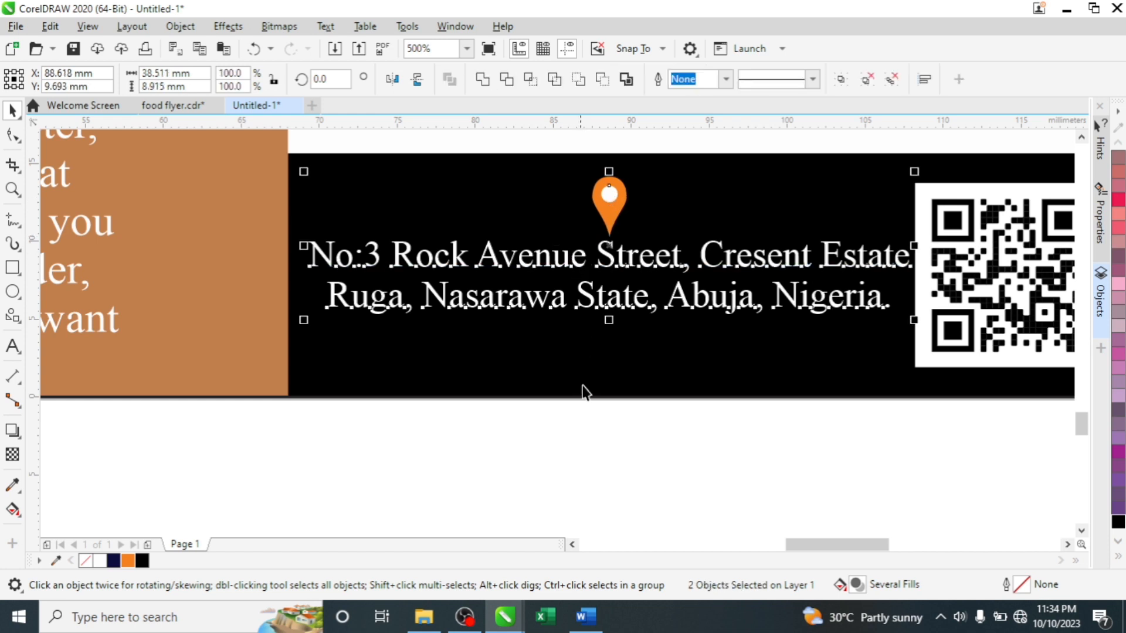
click(592, 431)
- Shrink the pin group further to about a third of its size
click(601, 223)
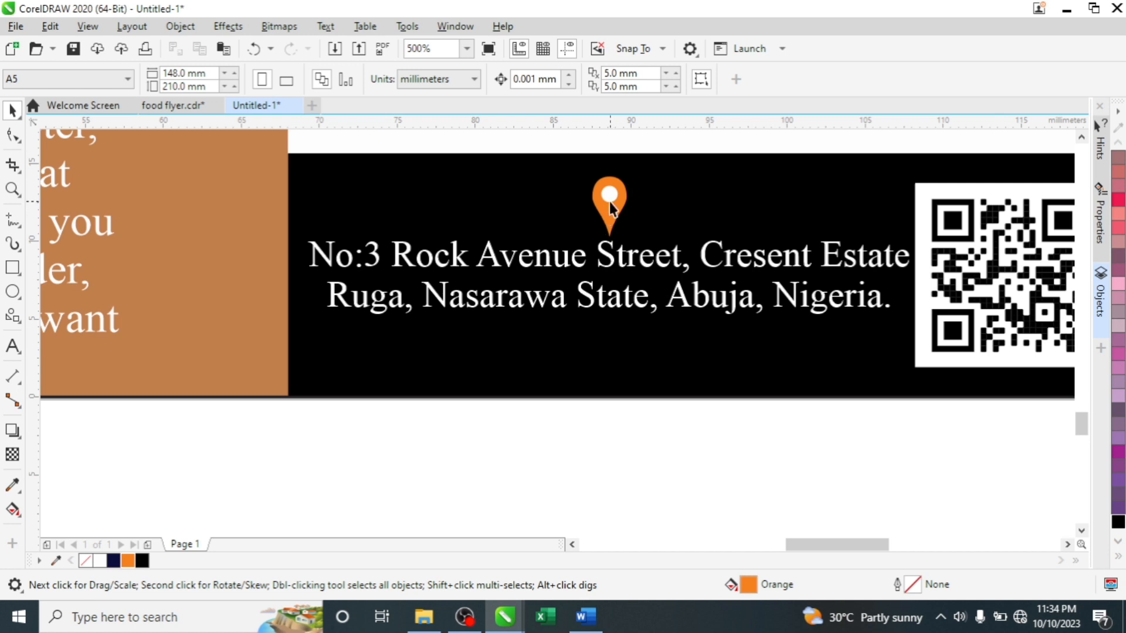
click(610, 201)
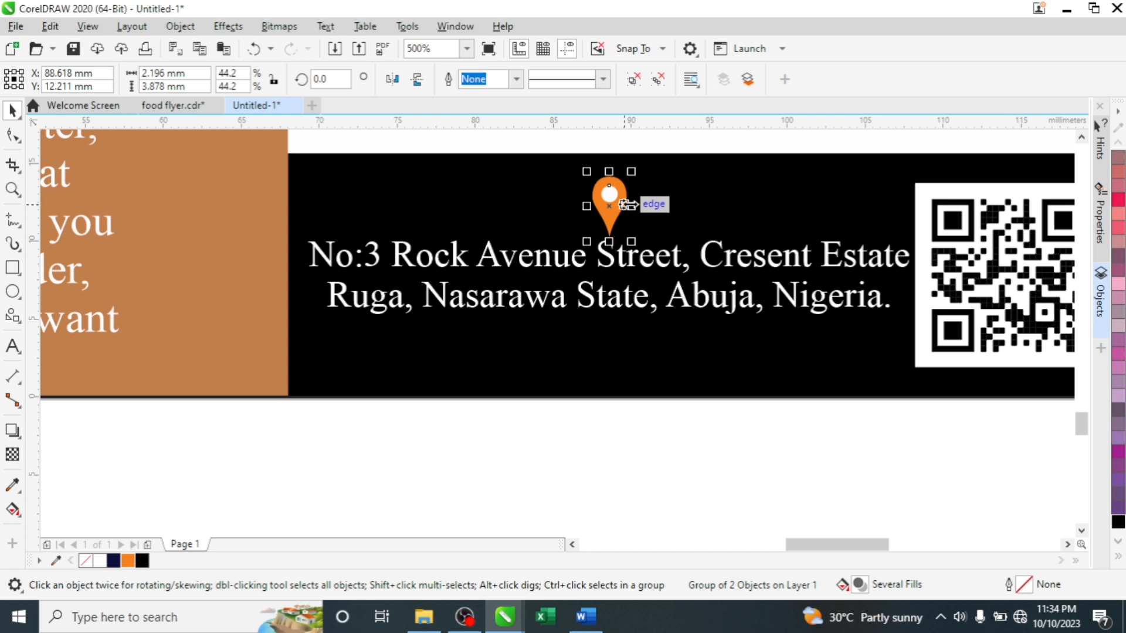
scroll(626, 212, down, 2)
click(611, 342)
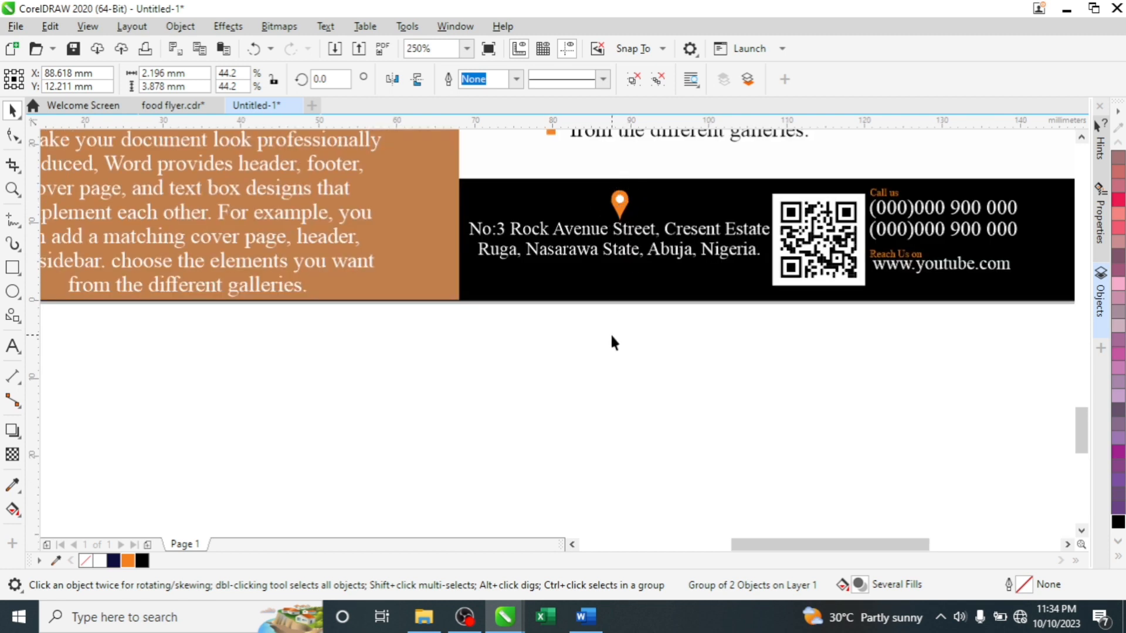
click(623, 201)
scroll(624, 201, up, 4)
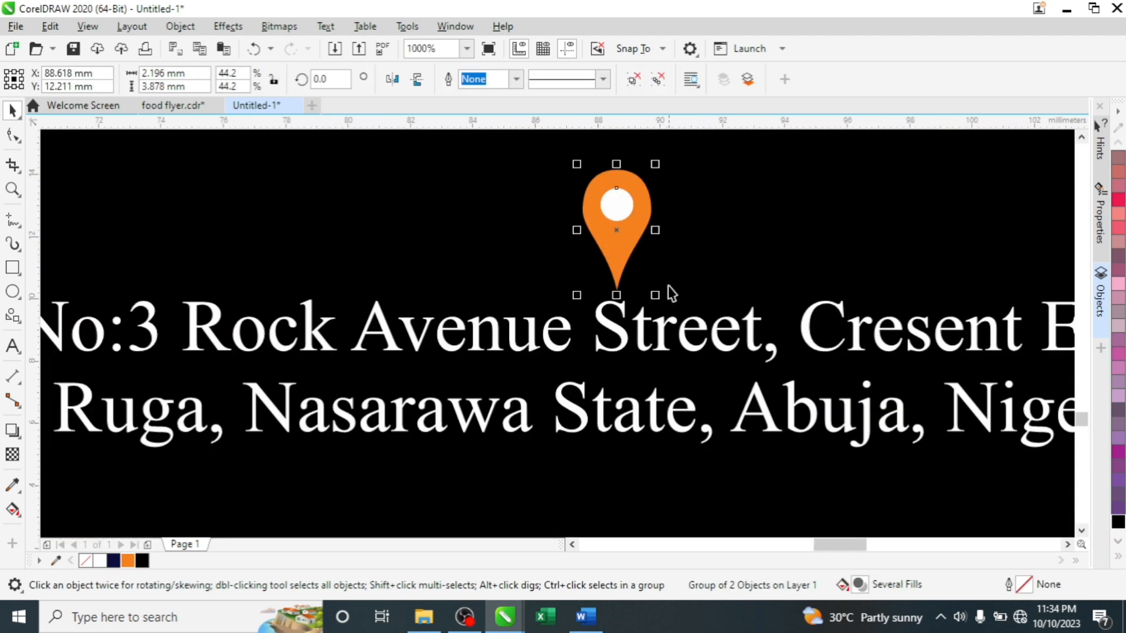
drag(655, 295, 631, 255)
shift+click(616, 320)
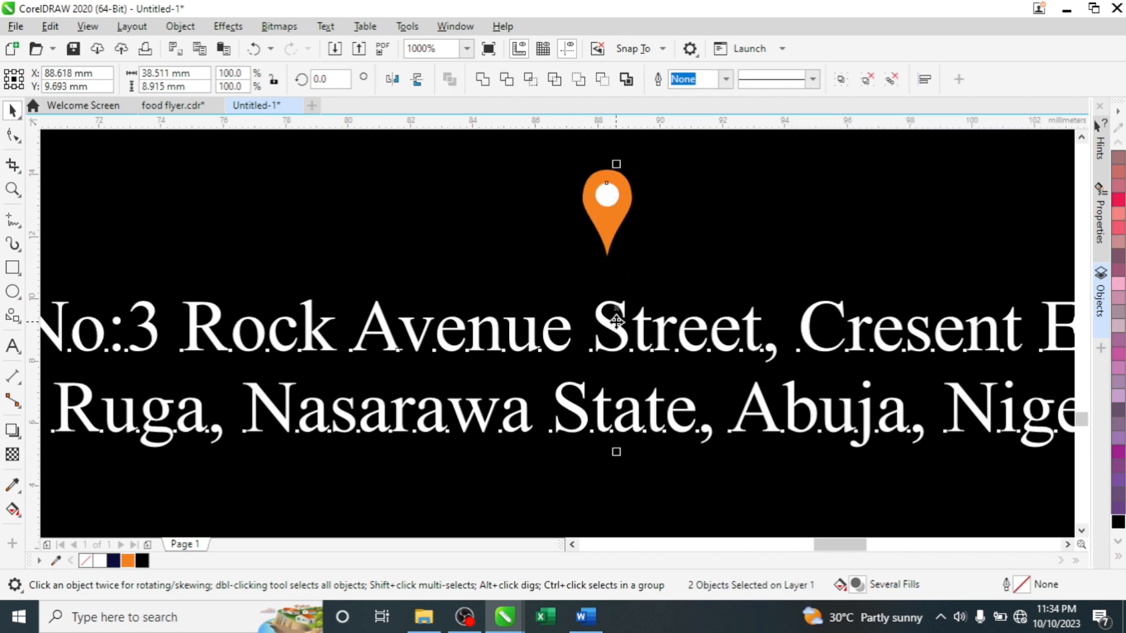
scroll(616, 320, down, 4)
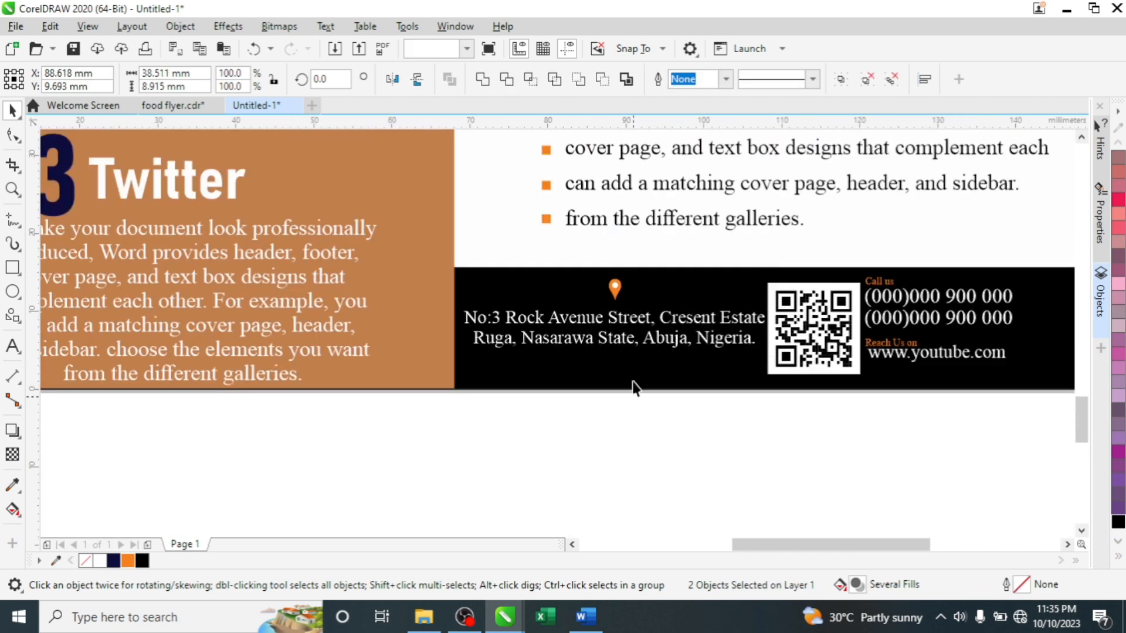
- Ungroup the pin into its orange shape and white circle, undoing an accidental footer move
click(614, 287)
scroll(616, 286, up, 4)
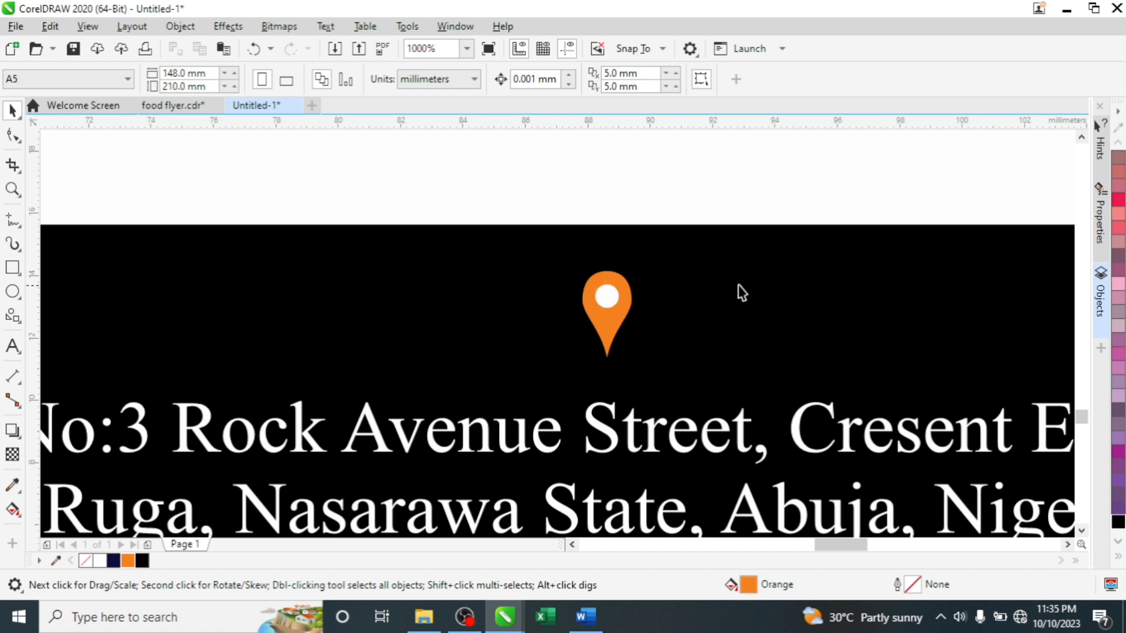
click(613, 325)
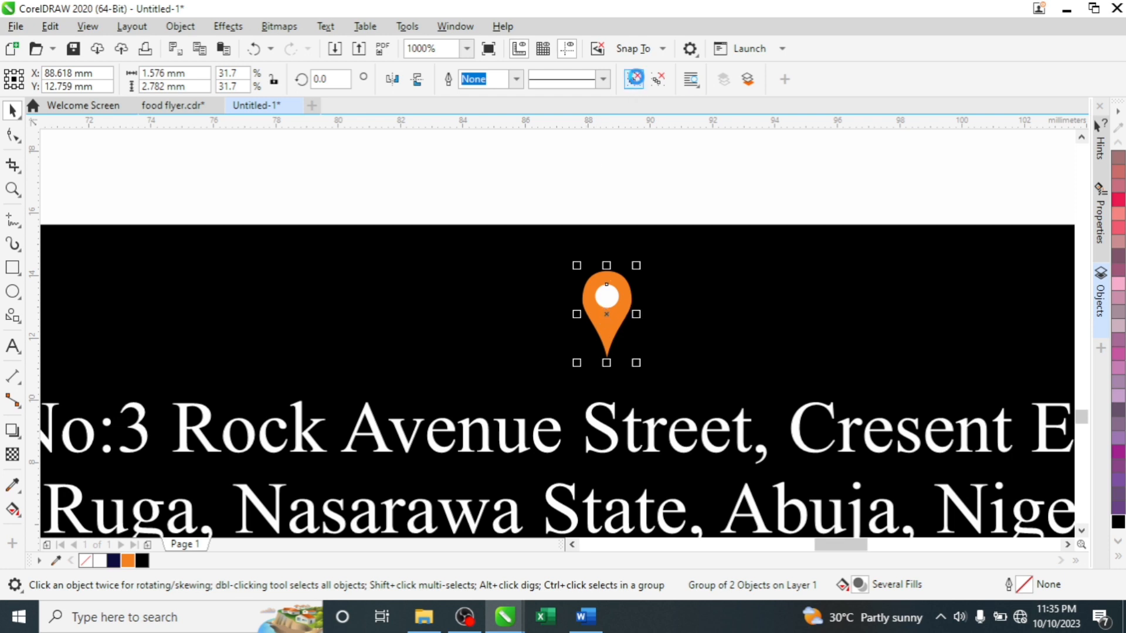
click(634, 79)
click(574, 241)
drag(574, 242, 606, 264)
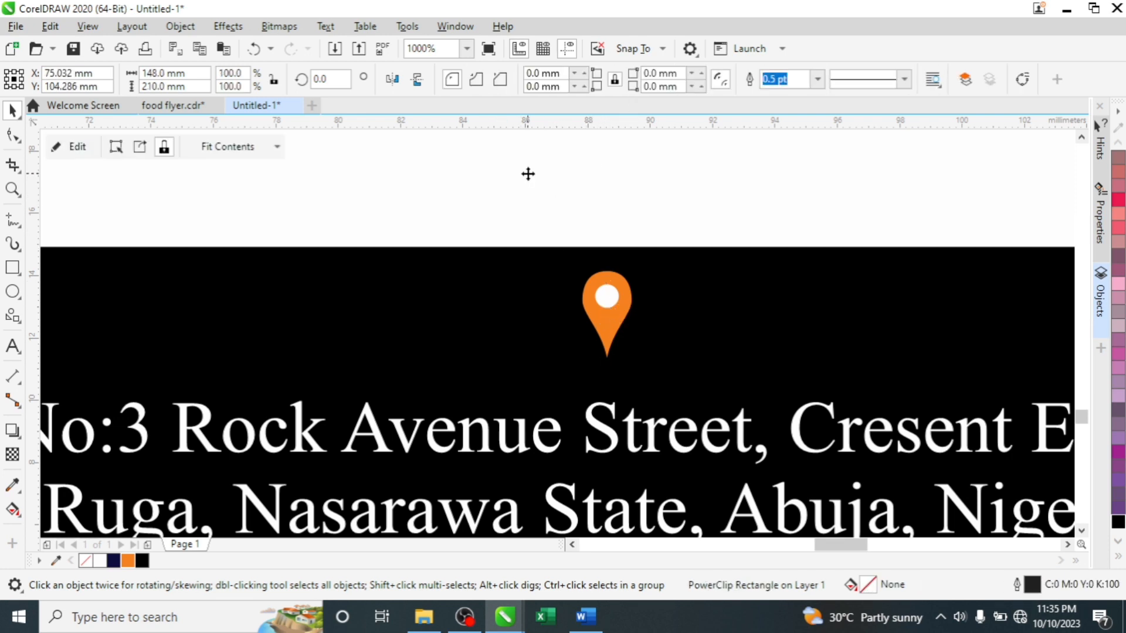
key(ctrl+z)
key(ctrl+z)
scroll(543, 231, down, 4)
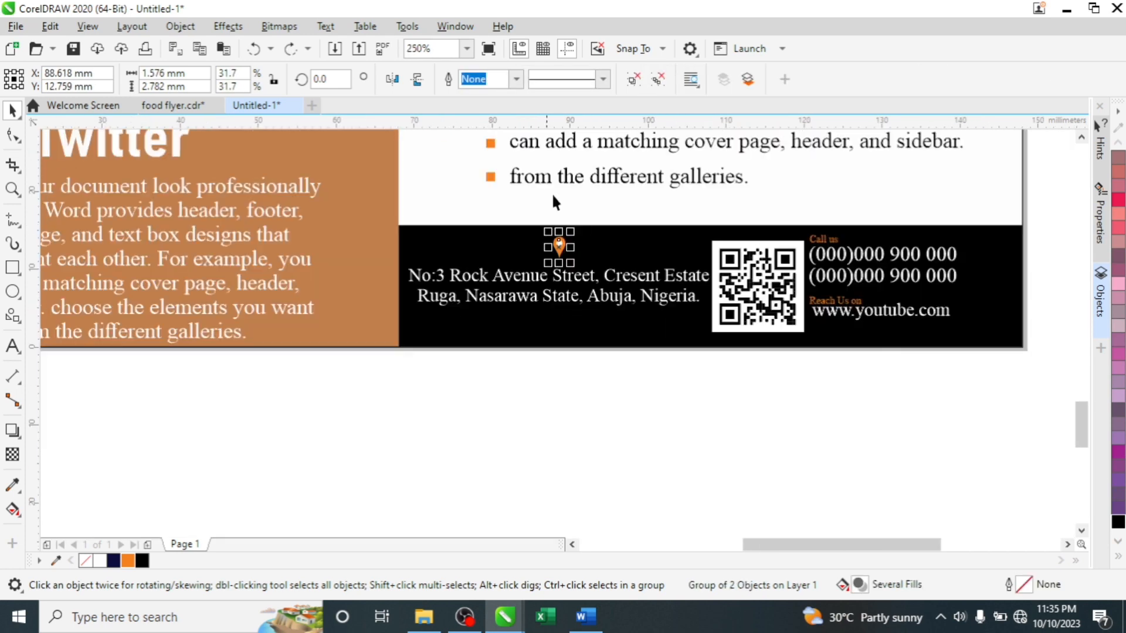
scroll(558, 236, up, 4)
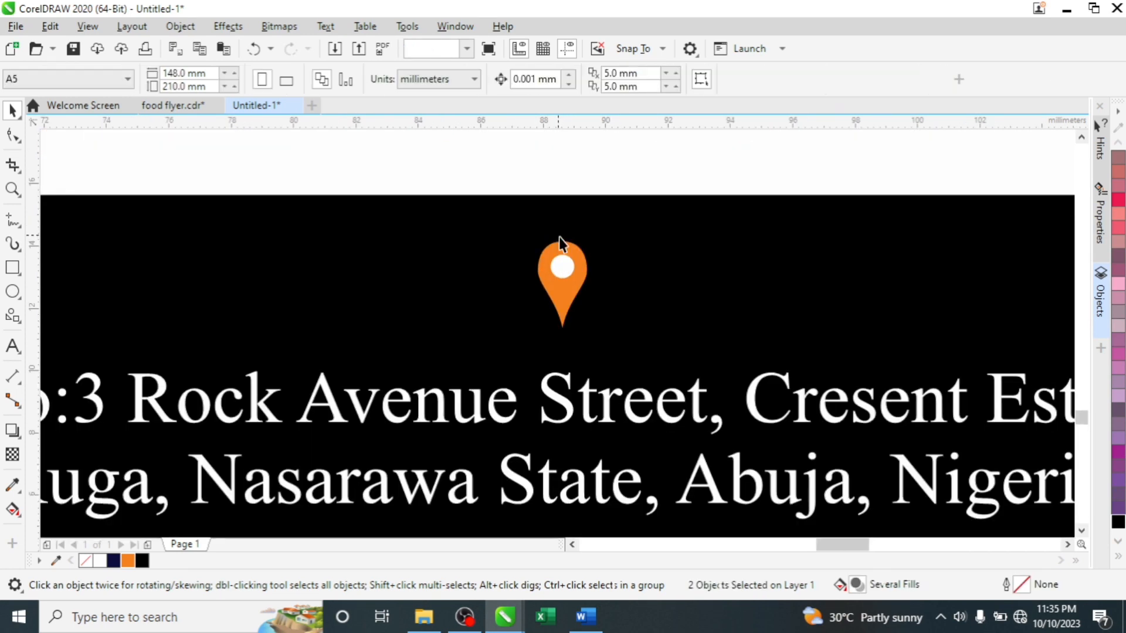
- Cut the circle out of the pin with Simplify and delete the white circle
ctrl+click(563, 273)
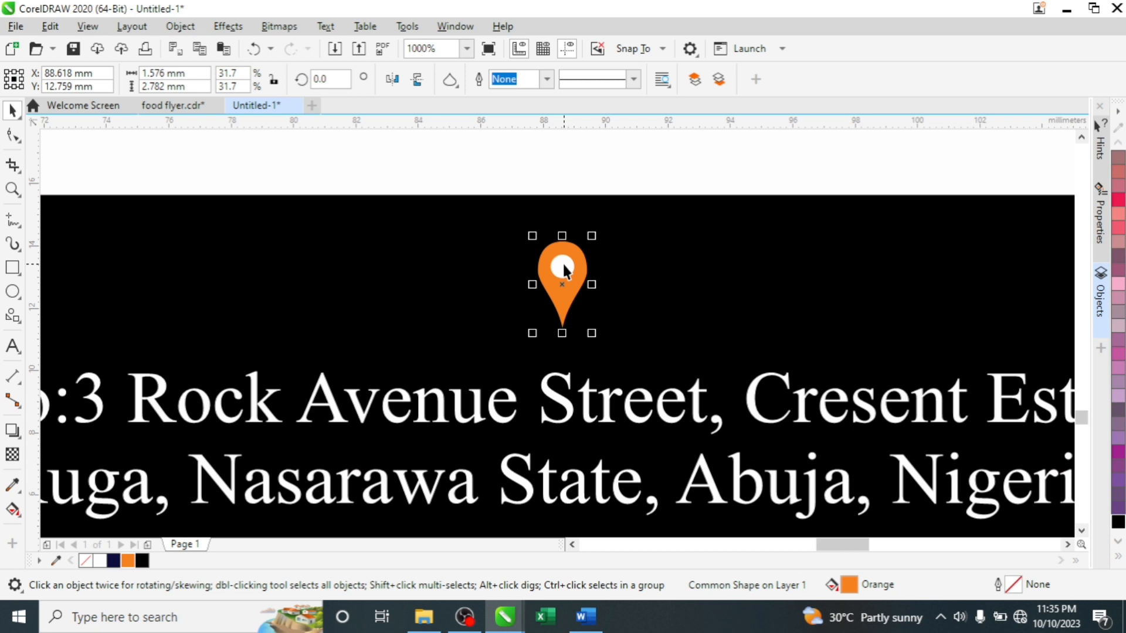
ctrl+shift+click(563, 268)
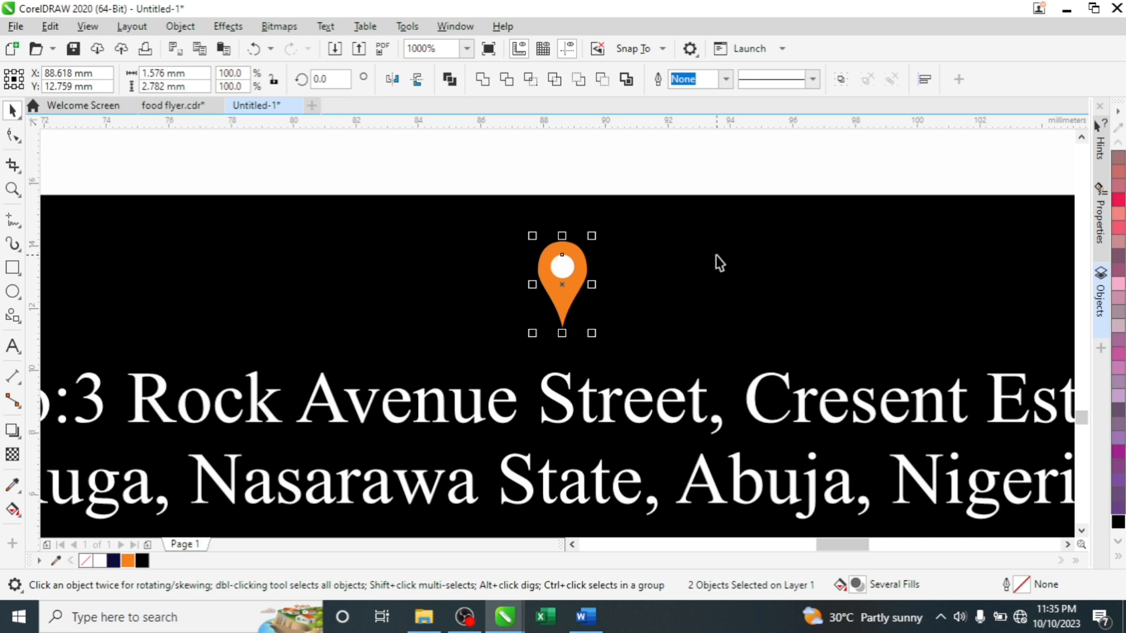
click(558, 84)
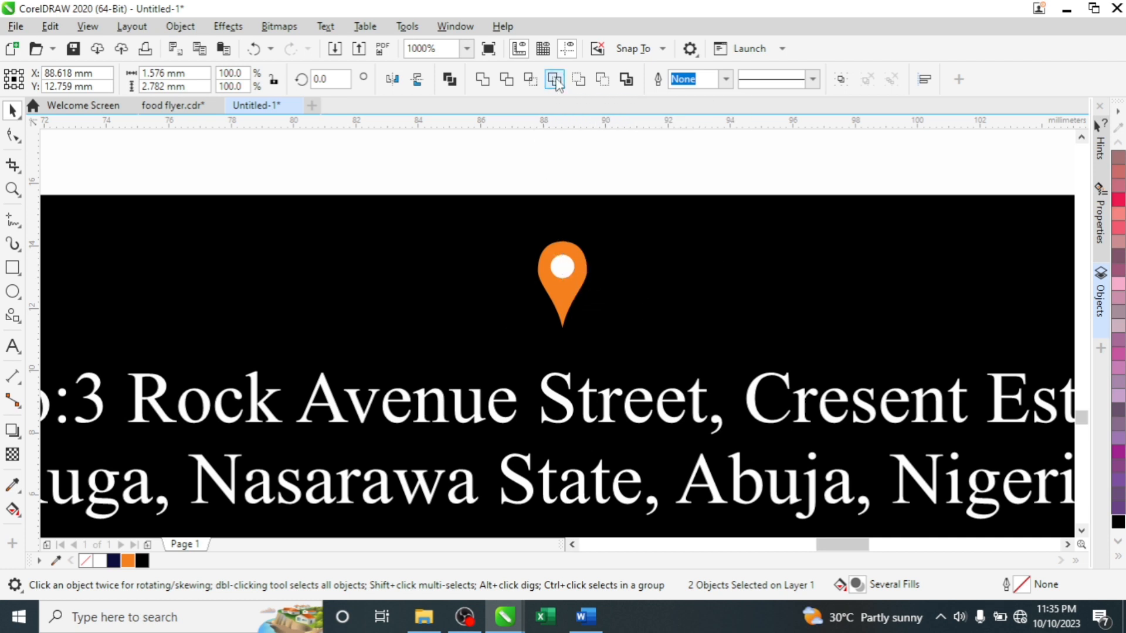
click(563, 265)
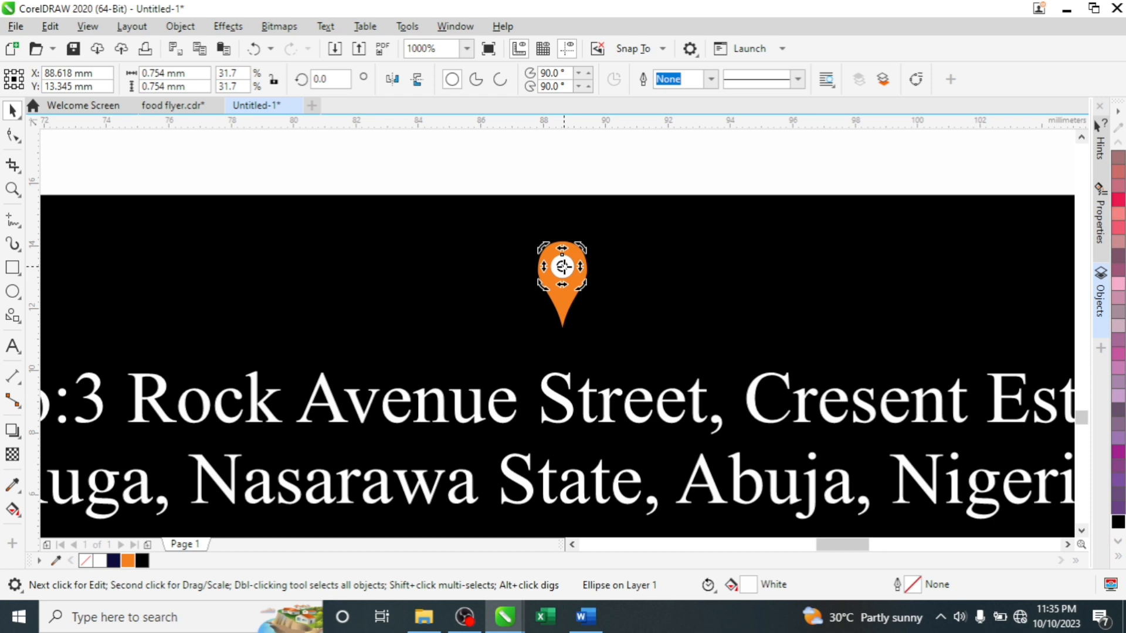
key(Escape)
- Fit the whole flyer page in view with Shift+F4
scroll(563, 264, down, 4)
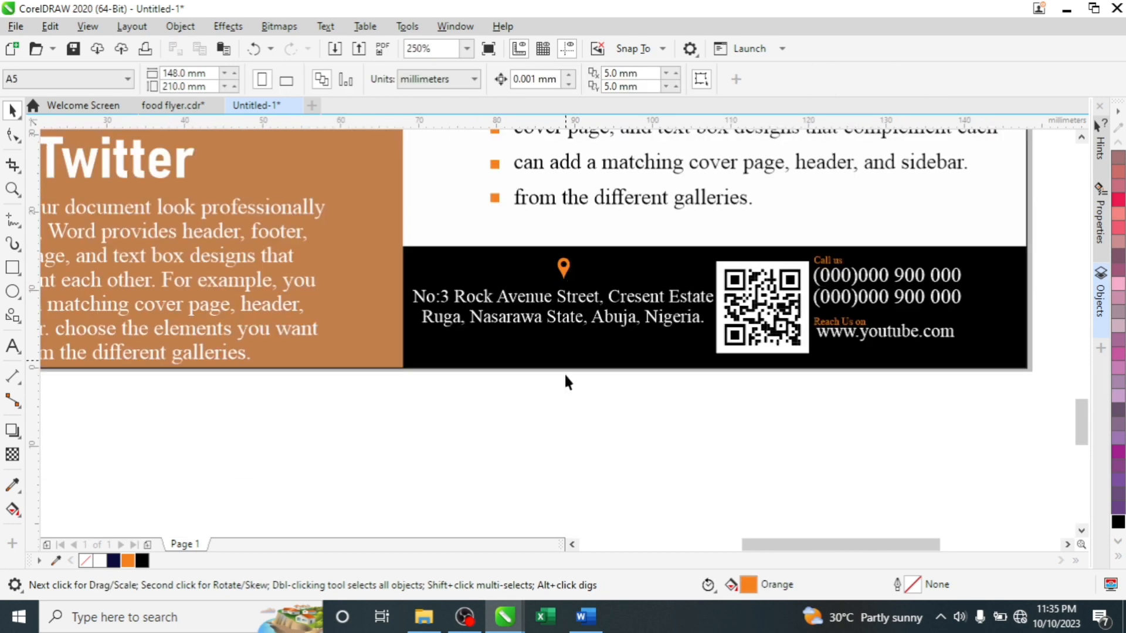
scroll(483, 349, down, 2)
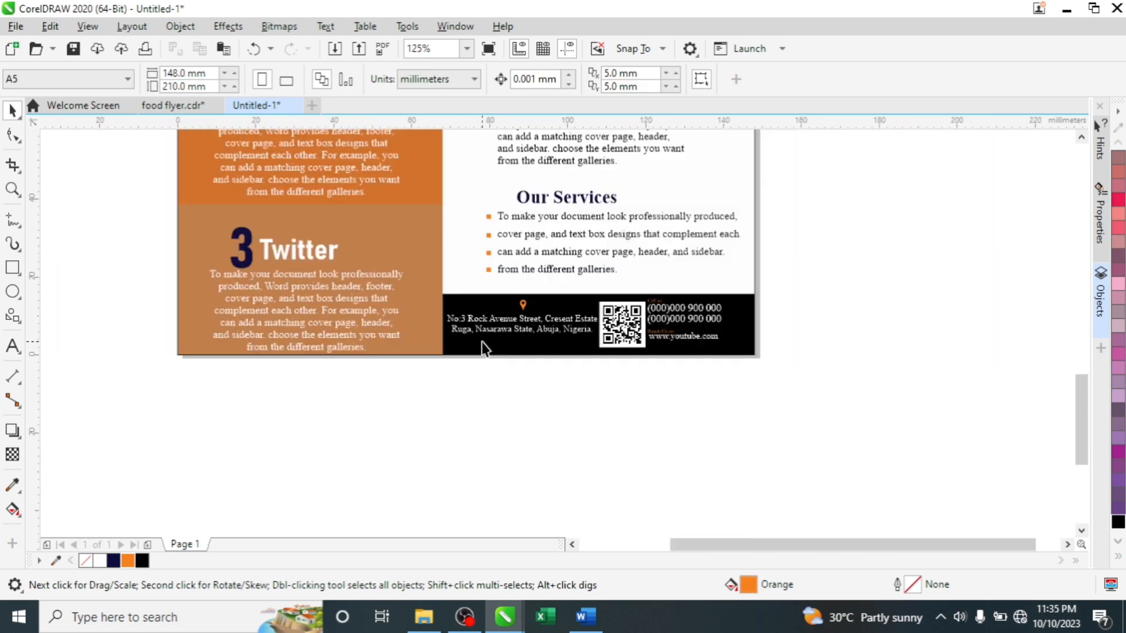
scroll(483, 349, down, 2)
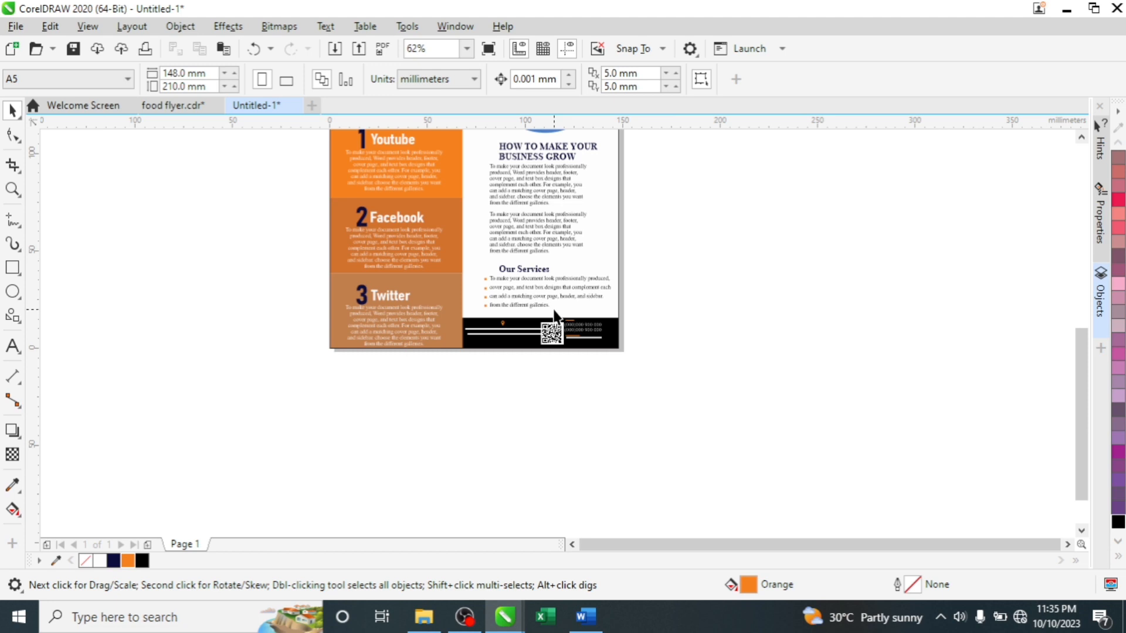
key(shift+F4)
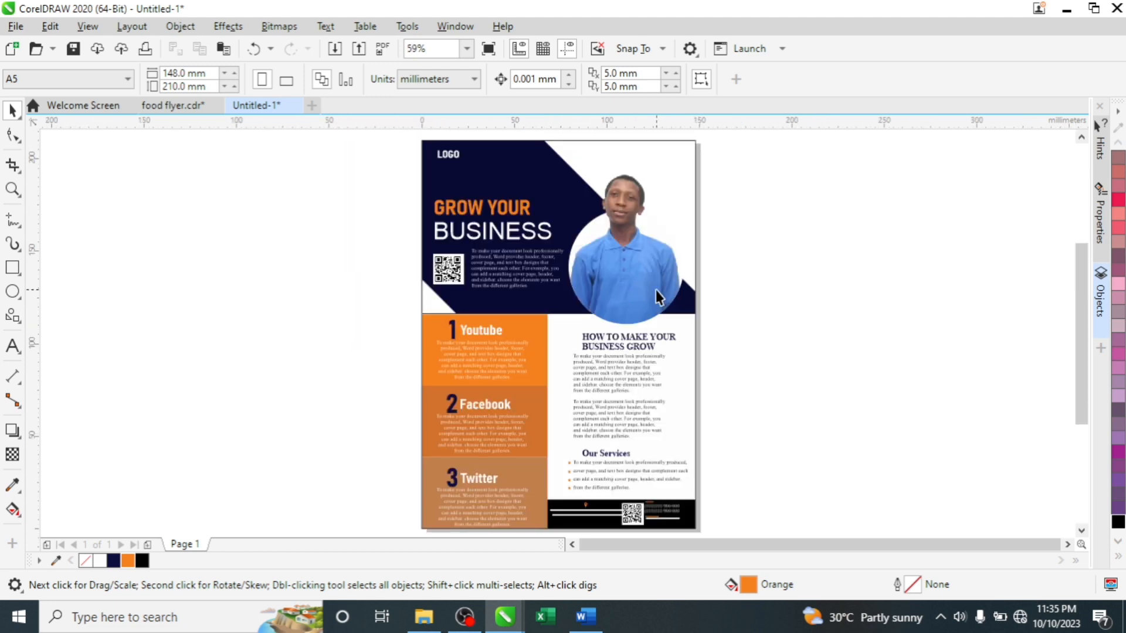